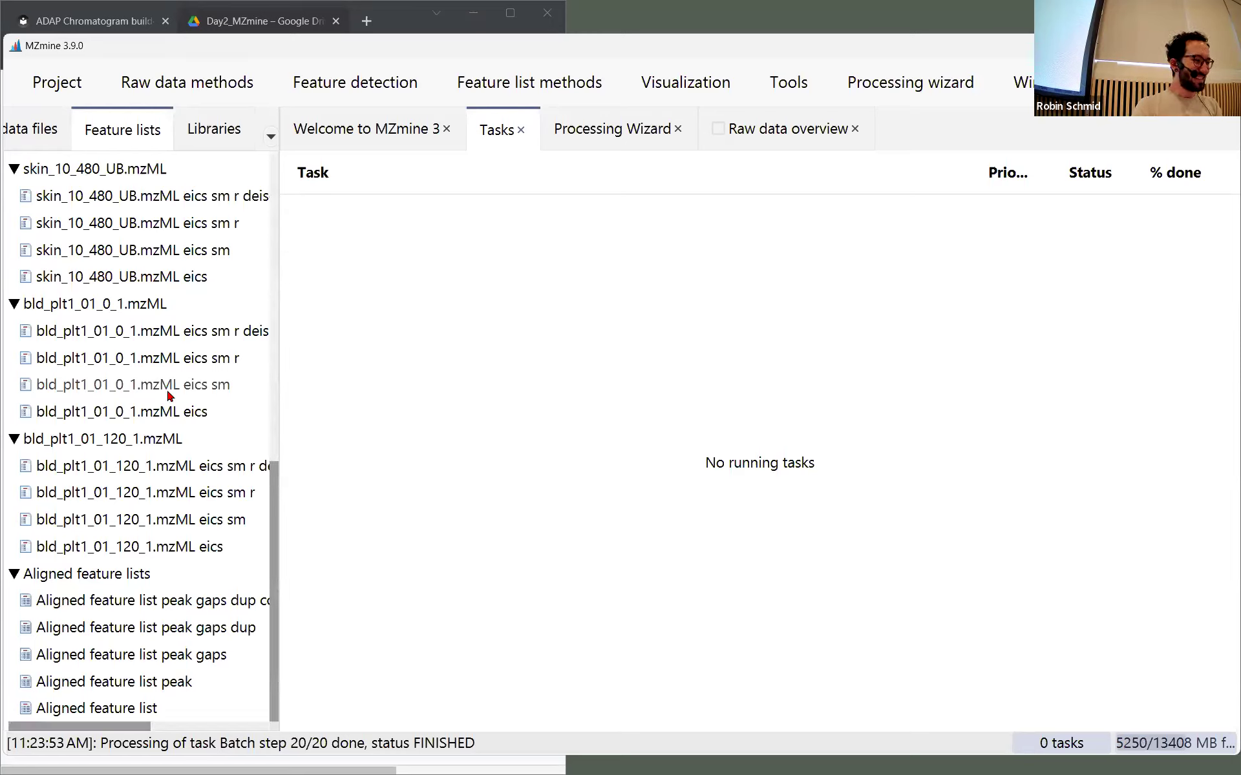
# Review the processed feature lists, the Processing Wizard's DDA export settings and the imported MS data files
pyautogui.scroll(8, 168, 391)
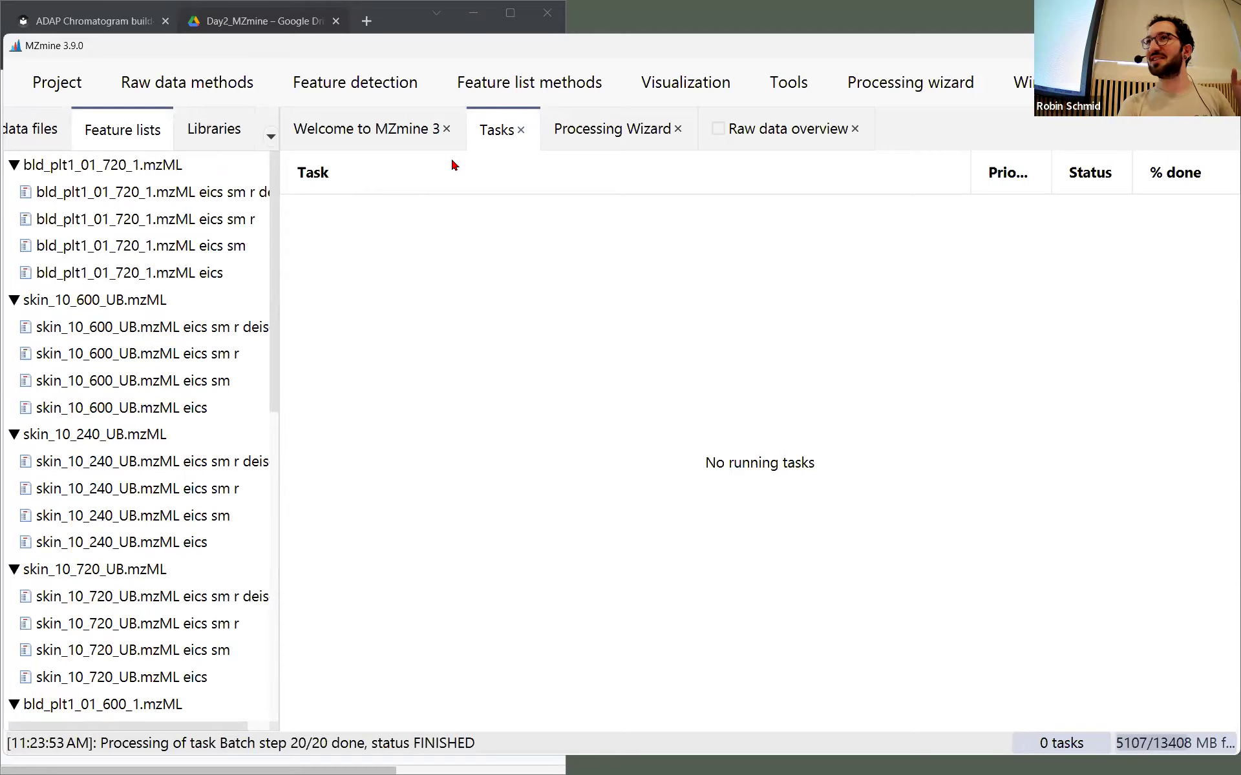
pyautogui.click(589, 126)
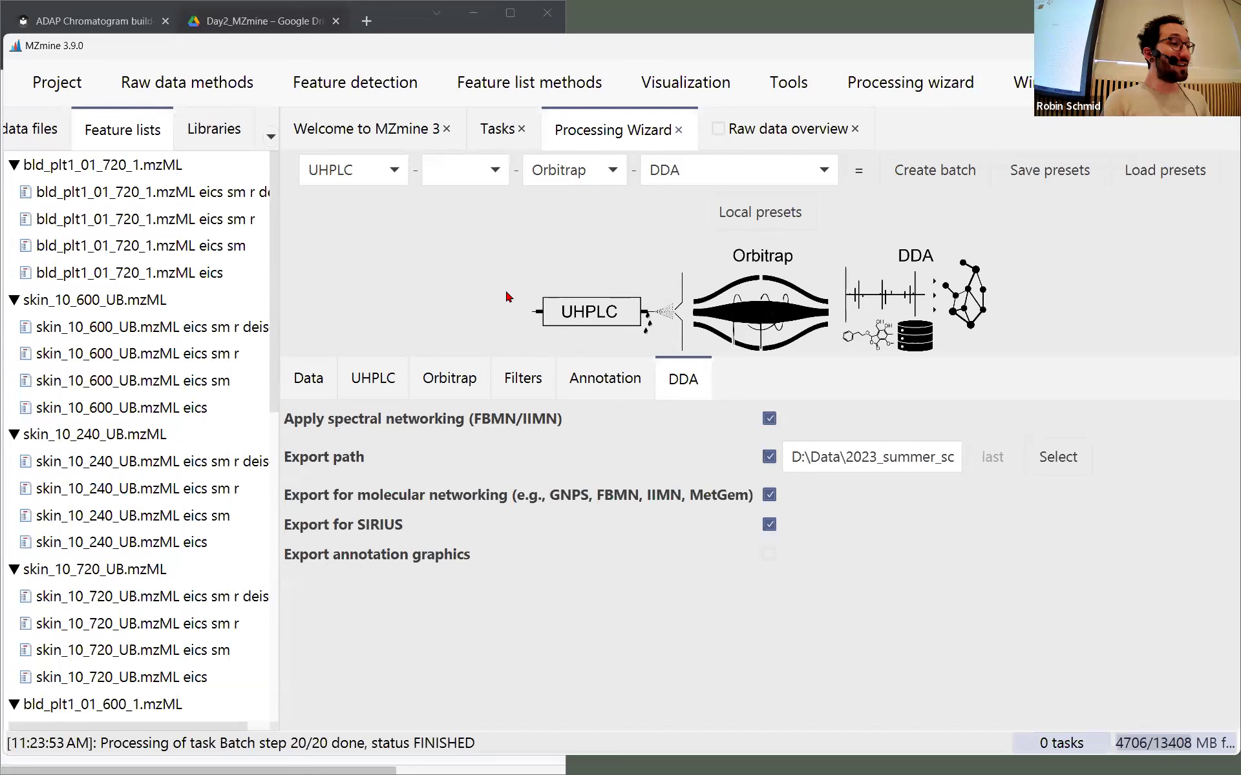
pyautogui.scroll(-3, 245, 382)
pyautogui.scroll(-12, 229, 381)
pyautogui.click(39, 137)
pyautogui.click(126, 133)
pyautogui.click(87, 134)
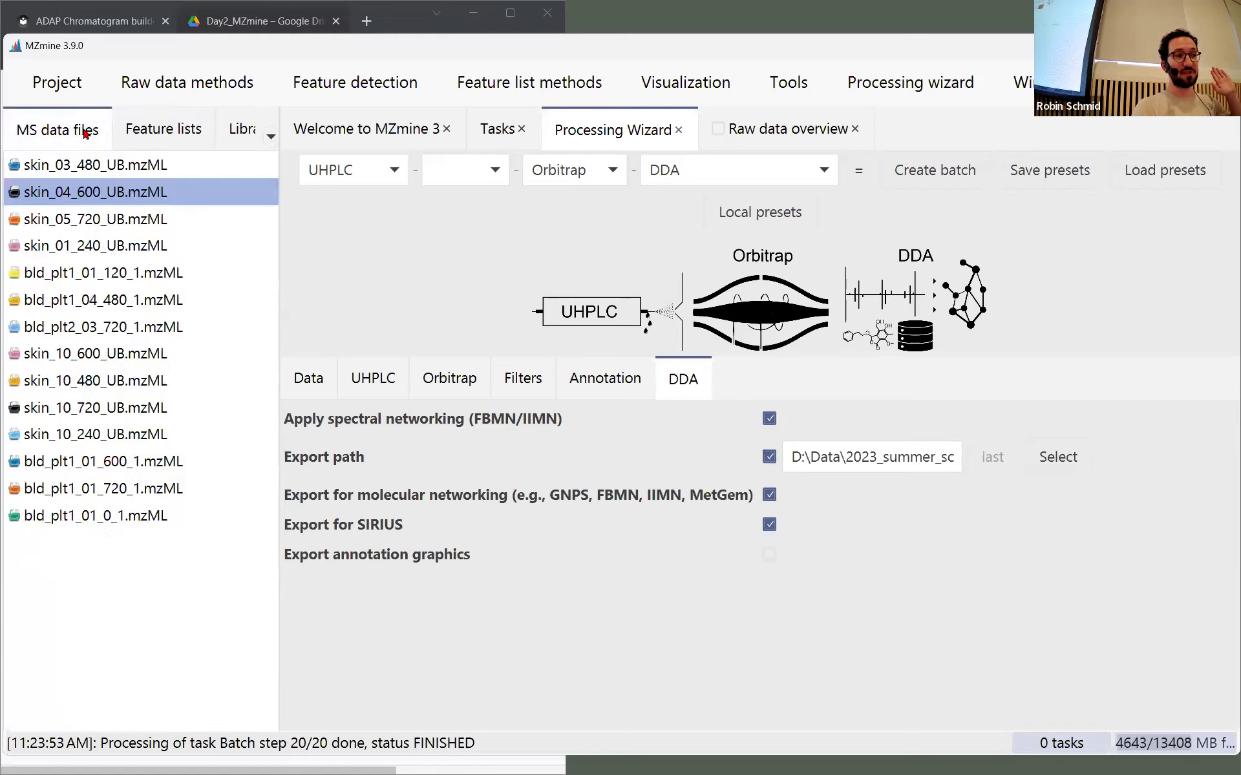
pyautogui.click(177, 135)
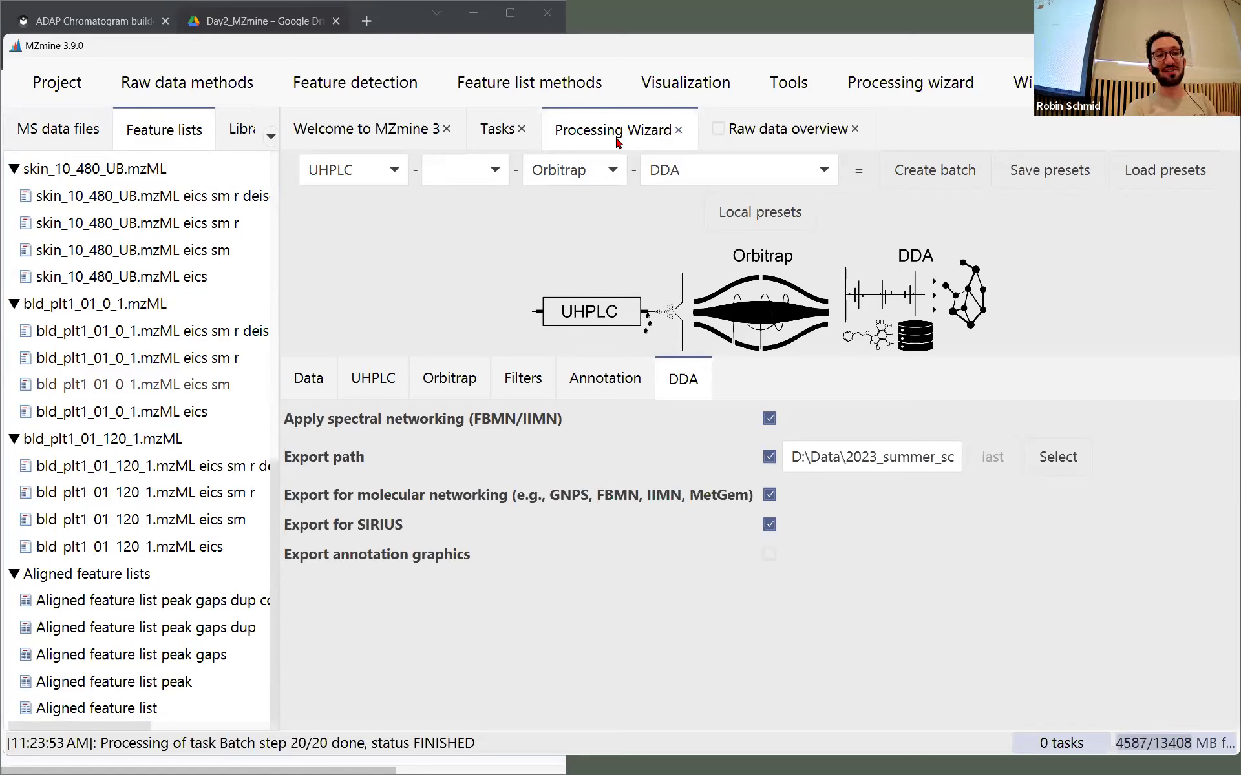
# Dismiss the wizard preset saving dialog and close the Processing Wizard, Raw data overview and Welcome to MZmine 3 views
pyautogui.click(1027, 173)
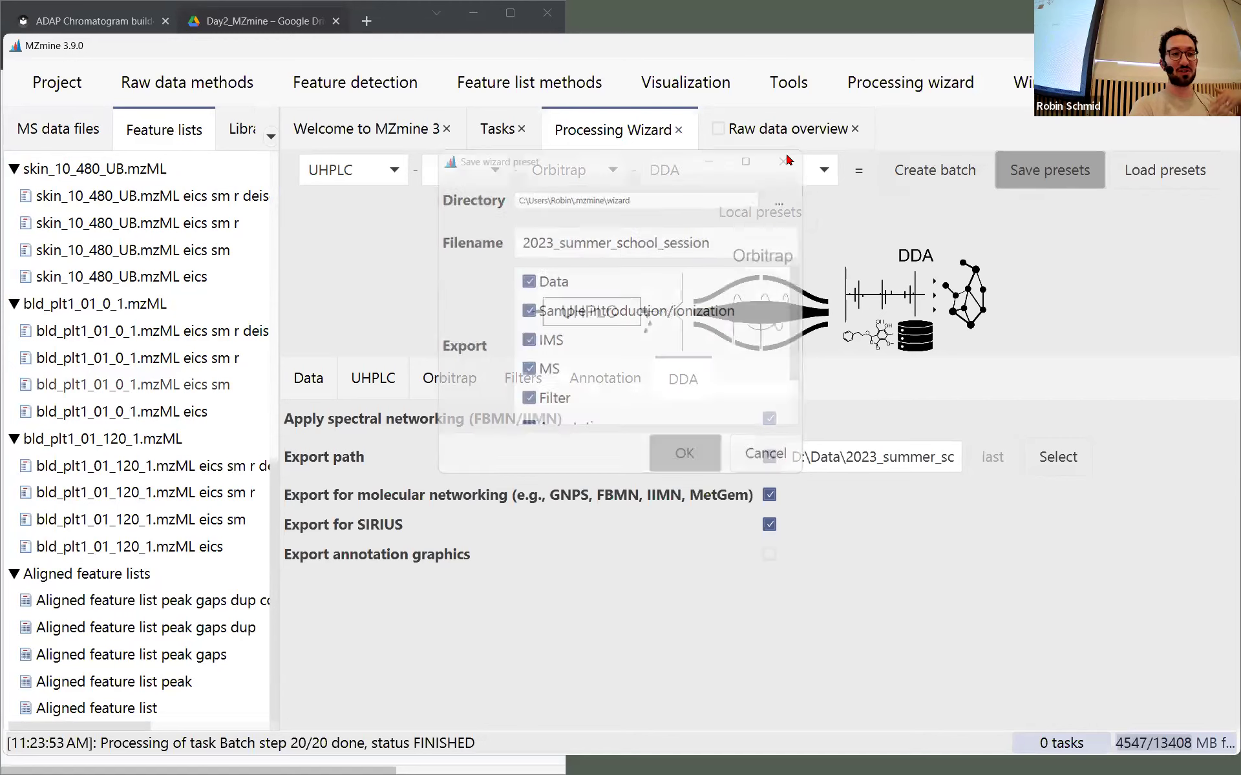
pyautogui.click(786, 159)
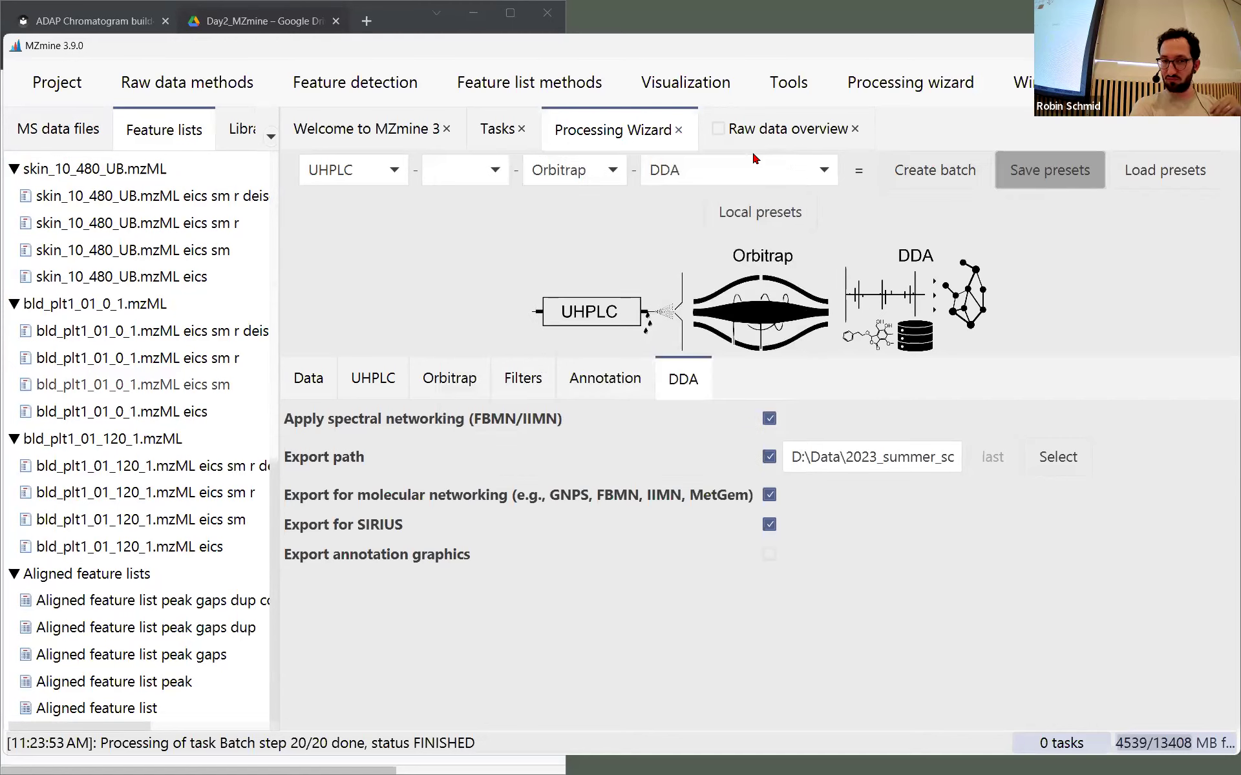
pyautogui.click(678, 130)
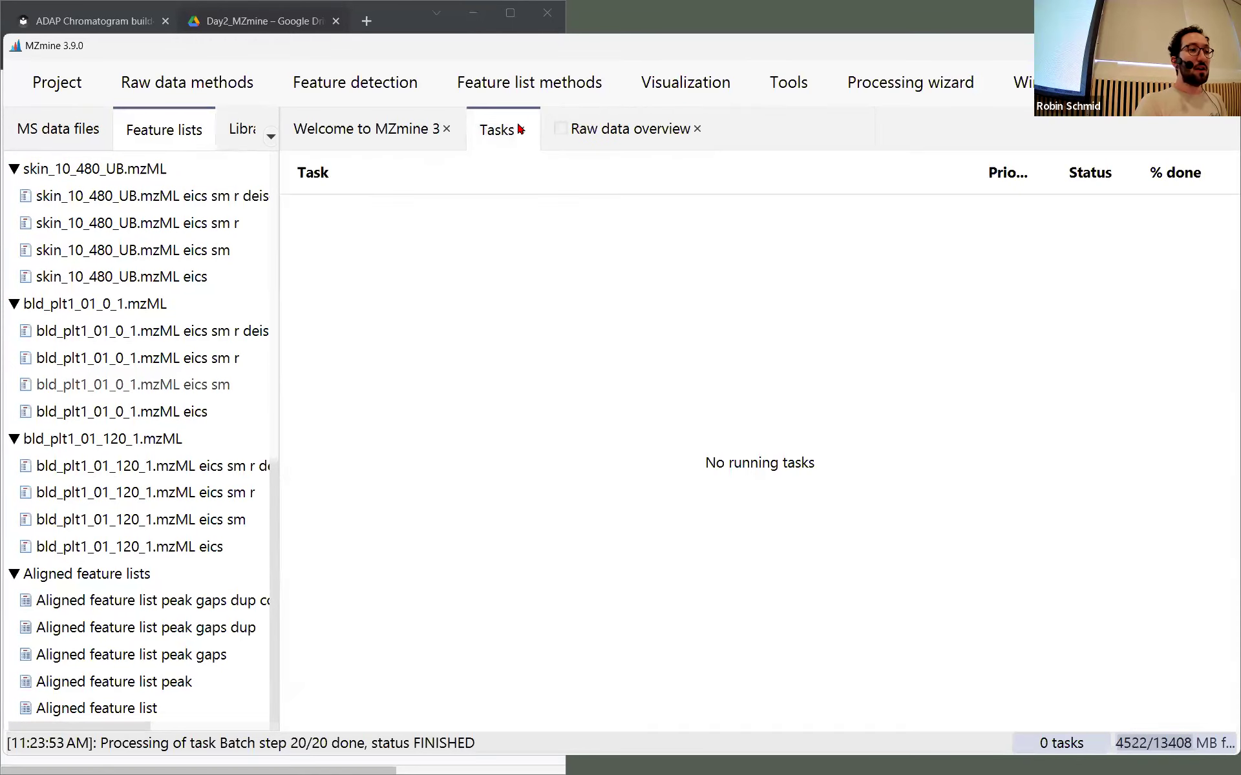
pyautogui.click(696, 130)
pyautogui.click(446, 131)
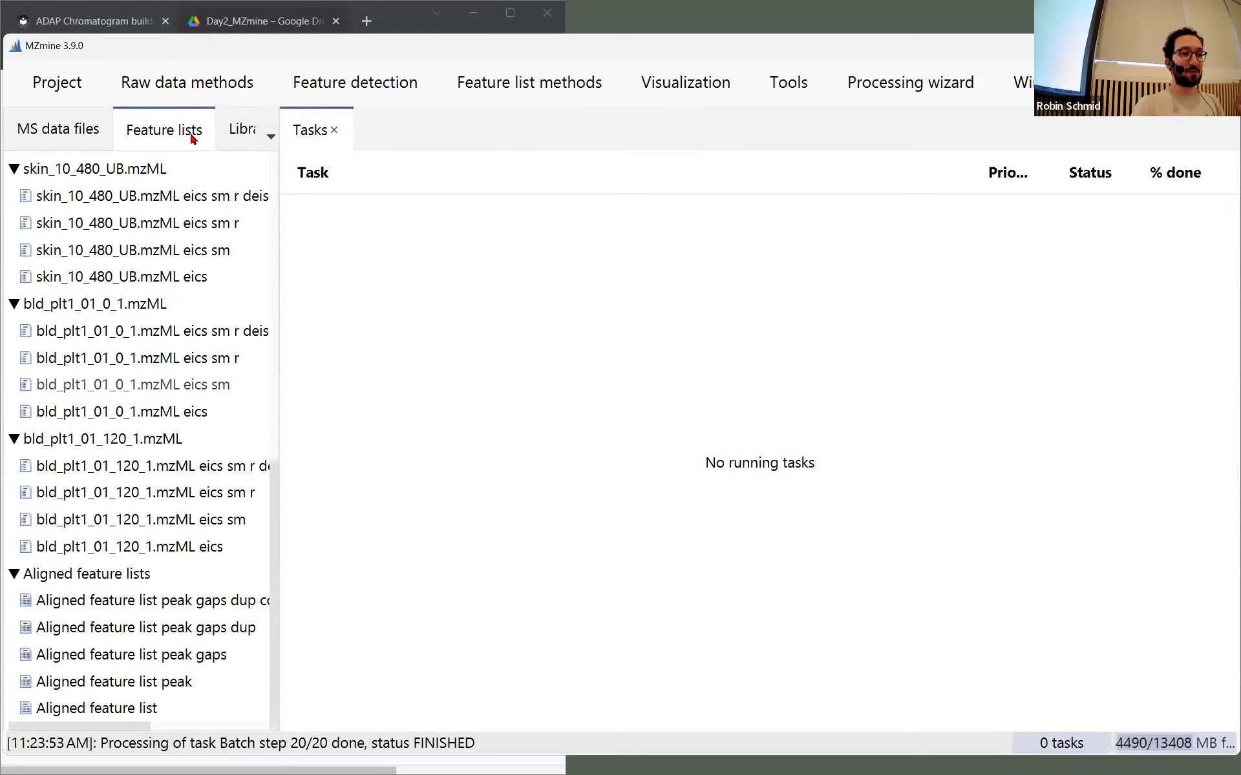
# Go through the skin_10_480_UB.mzML feature lists from each processing stage: eics, smoothed, resolved and deisotoped
pyautogui.click(176, 283)
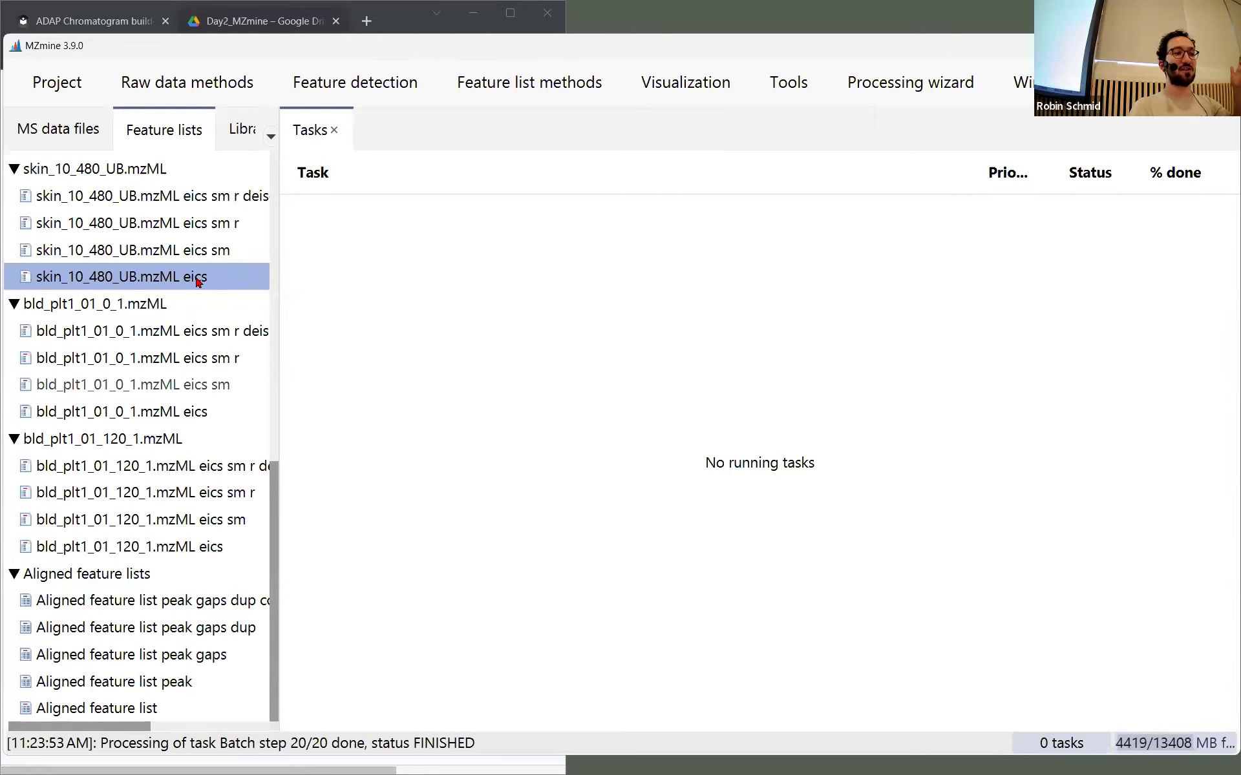
pyautogui.click(214, 254)
pyautogui.click(218, 226)
pyautogui.click(216, 203)
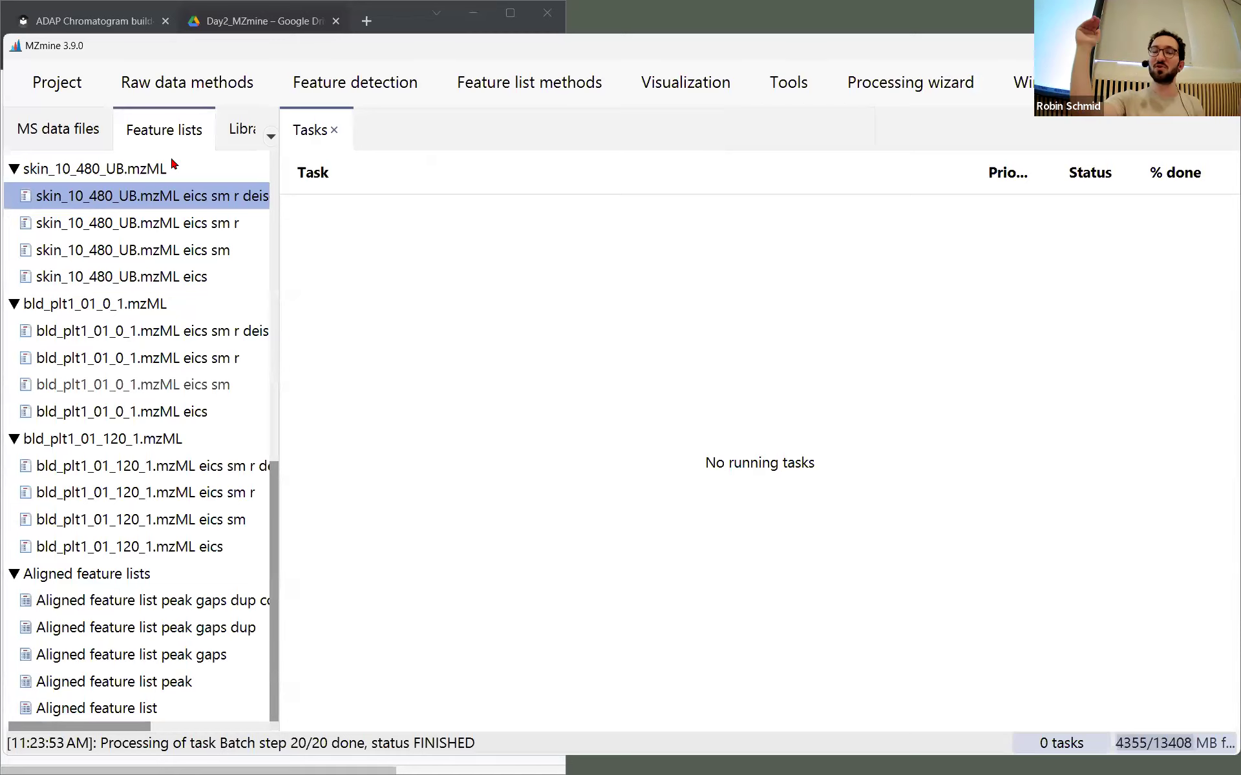
pyautogui.click(204, 245)
pyautogui.click(215, 226)
pyautogui.click(206, 197)
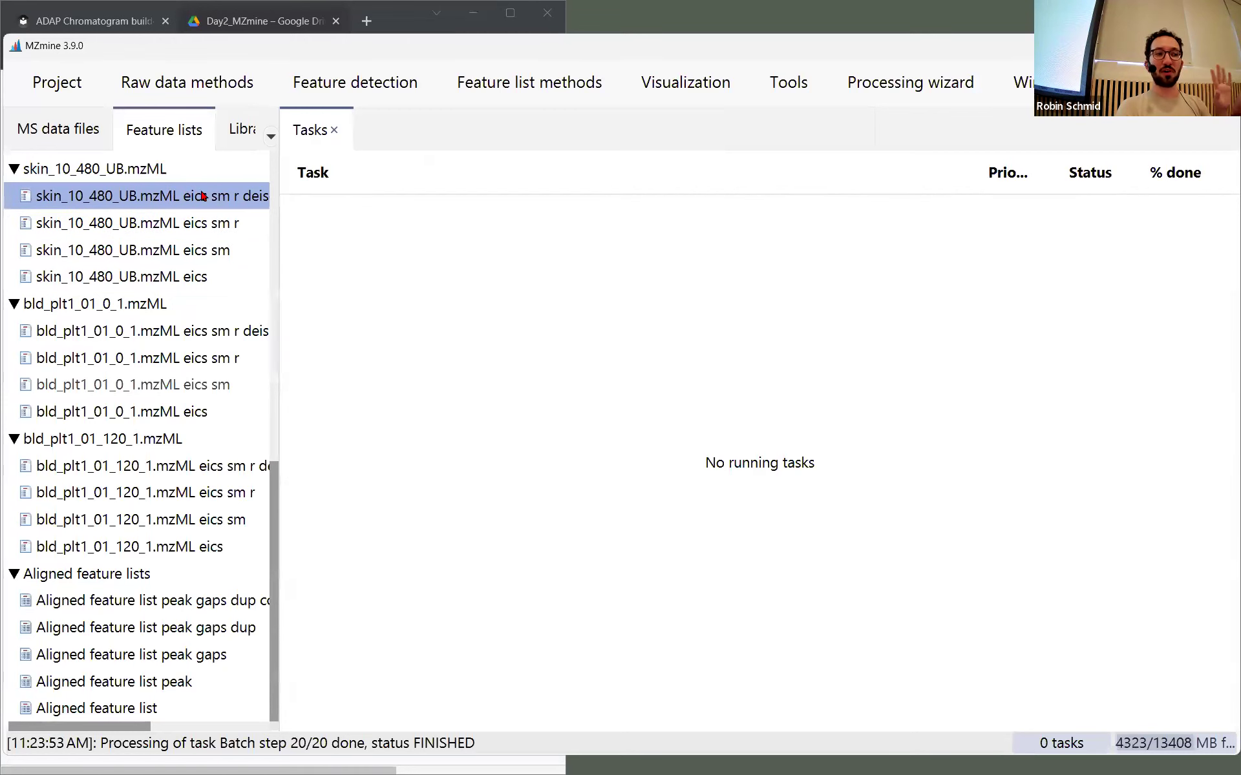
# Open the skin_10_480_UB.mzML eics feature list as a table and sort its rows by height in descending order
pyautogui.click(187, 278)
pyautogui.doubleClick(187, 278)
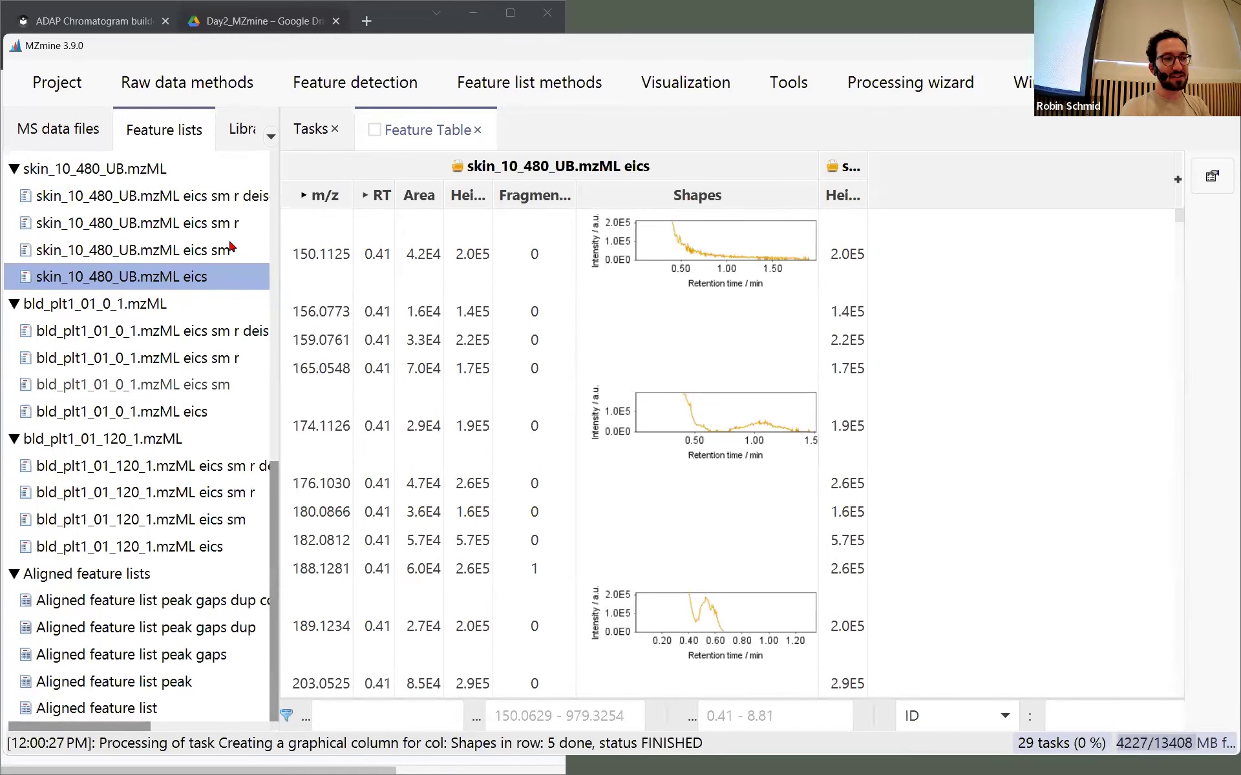
pyautogui.scroll(-3, 326, 277)
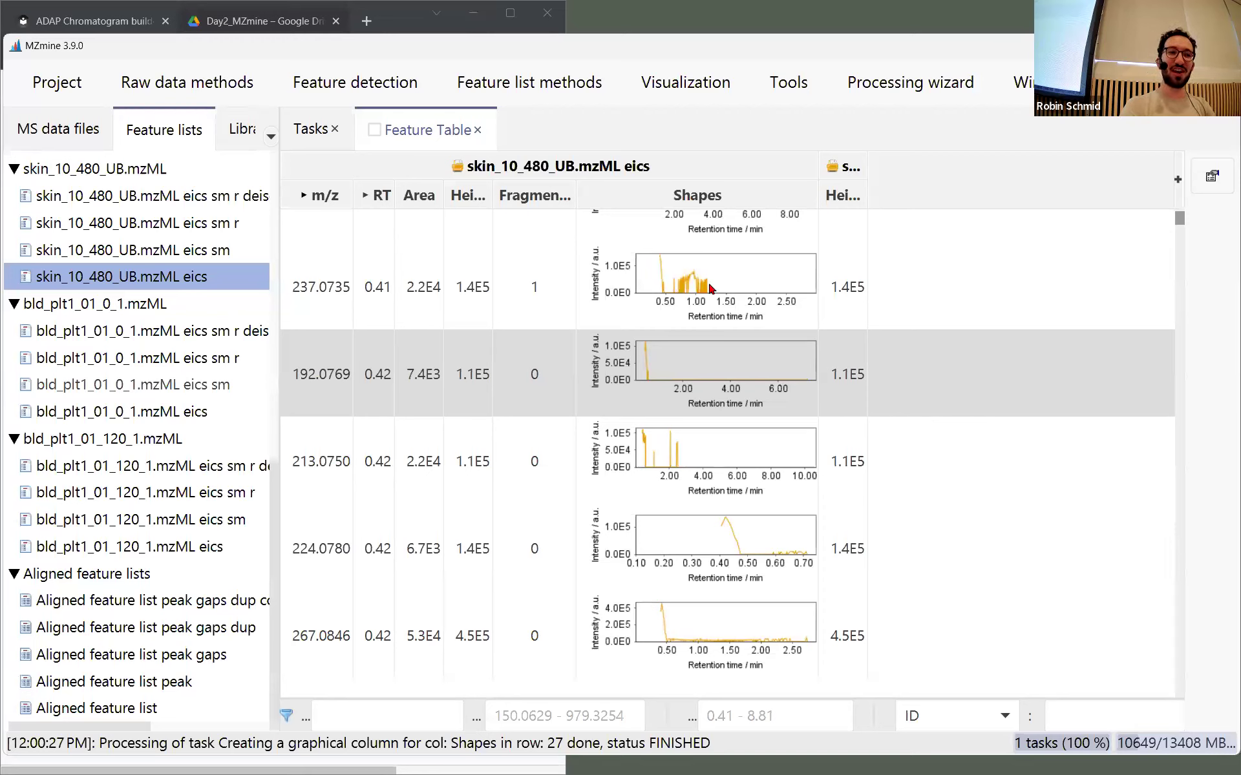
pyautogui.click(481, 197)
pyautogui.click(485, 198)
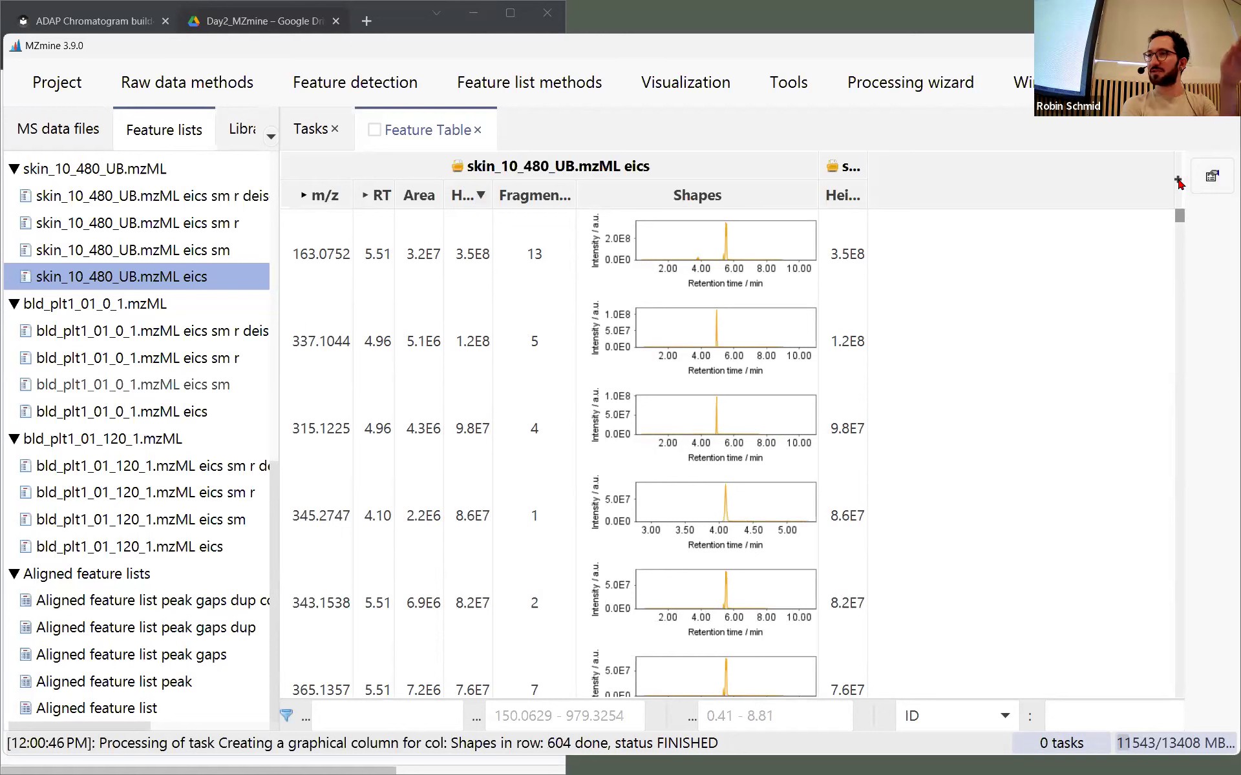
# Show the ID column in the feature table
pyautogui.click(1177, 181)
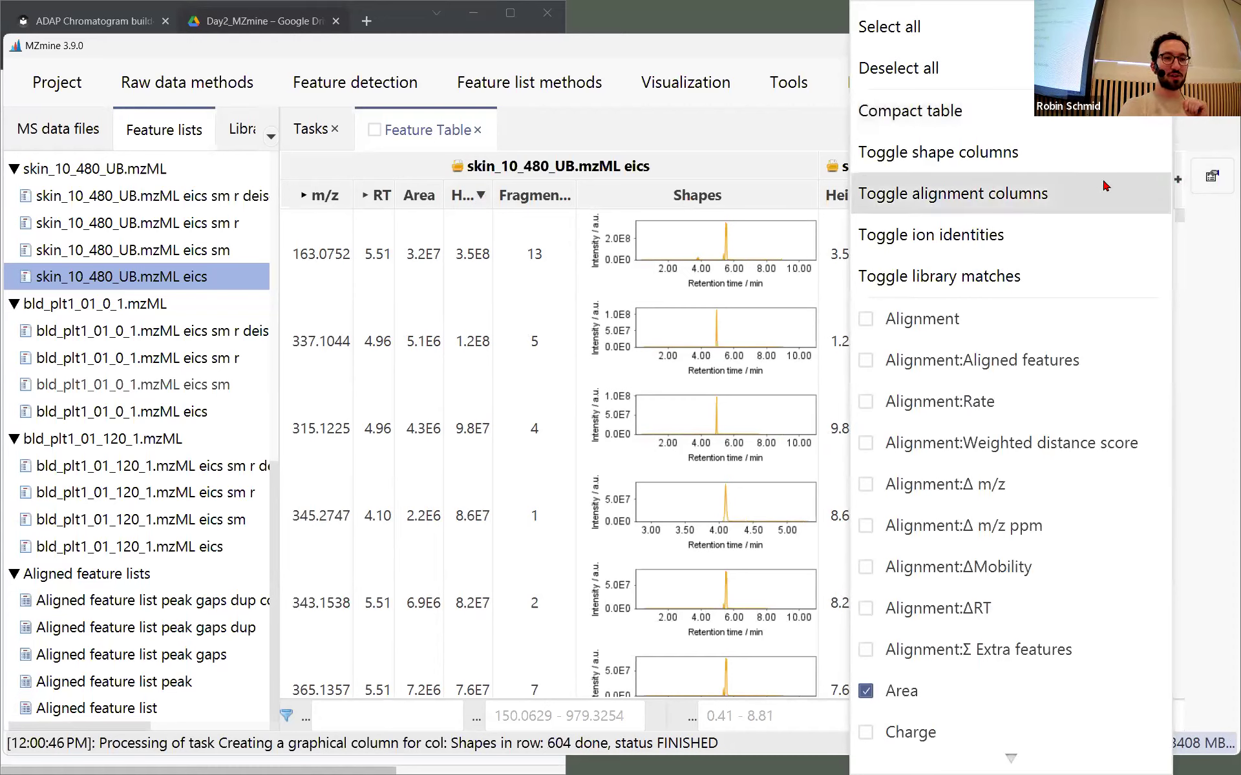
pyautogui.scroll(-3, 954, 585)
pyautogui.scroll(-10, 954, 585)
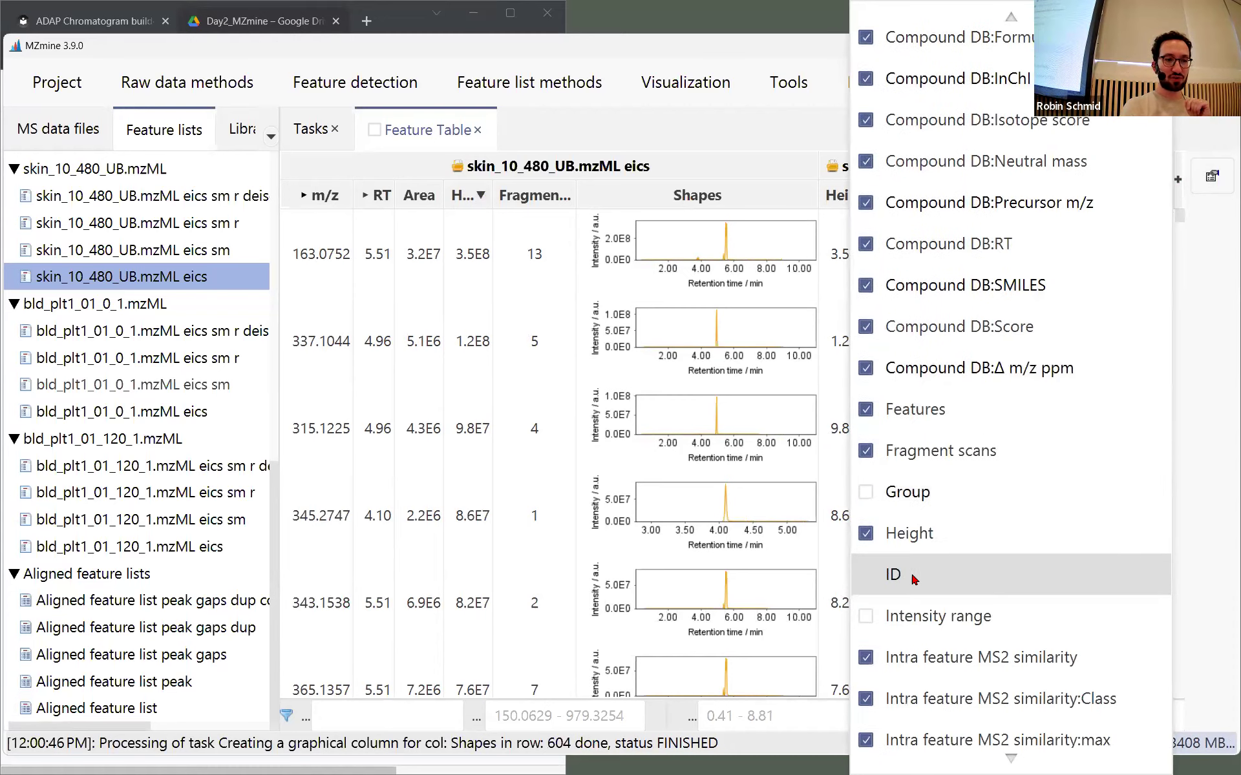
pyautogui.click(872, 580)
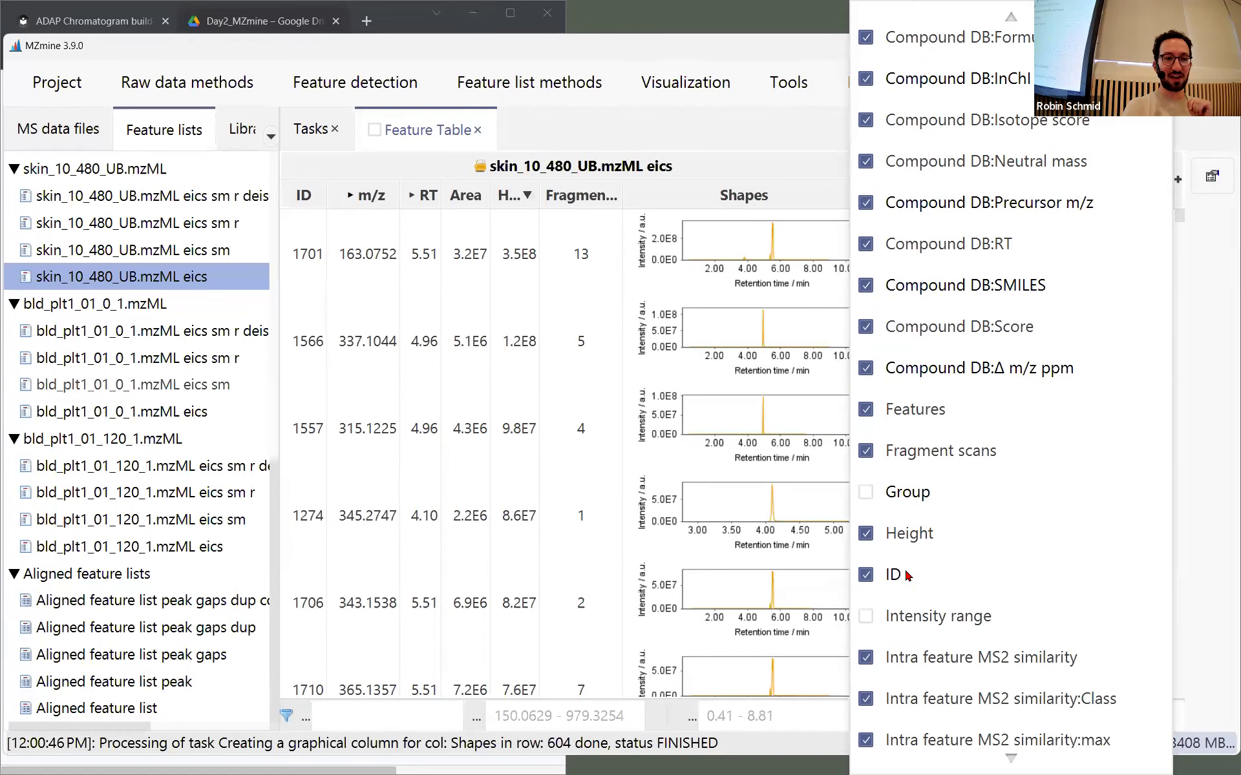
pyautogui.click(1208, 507)
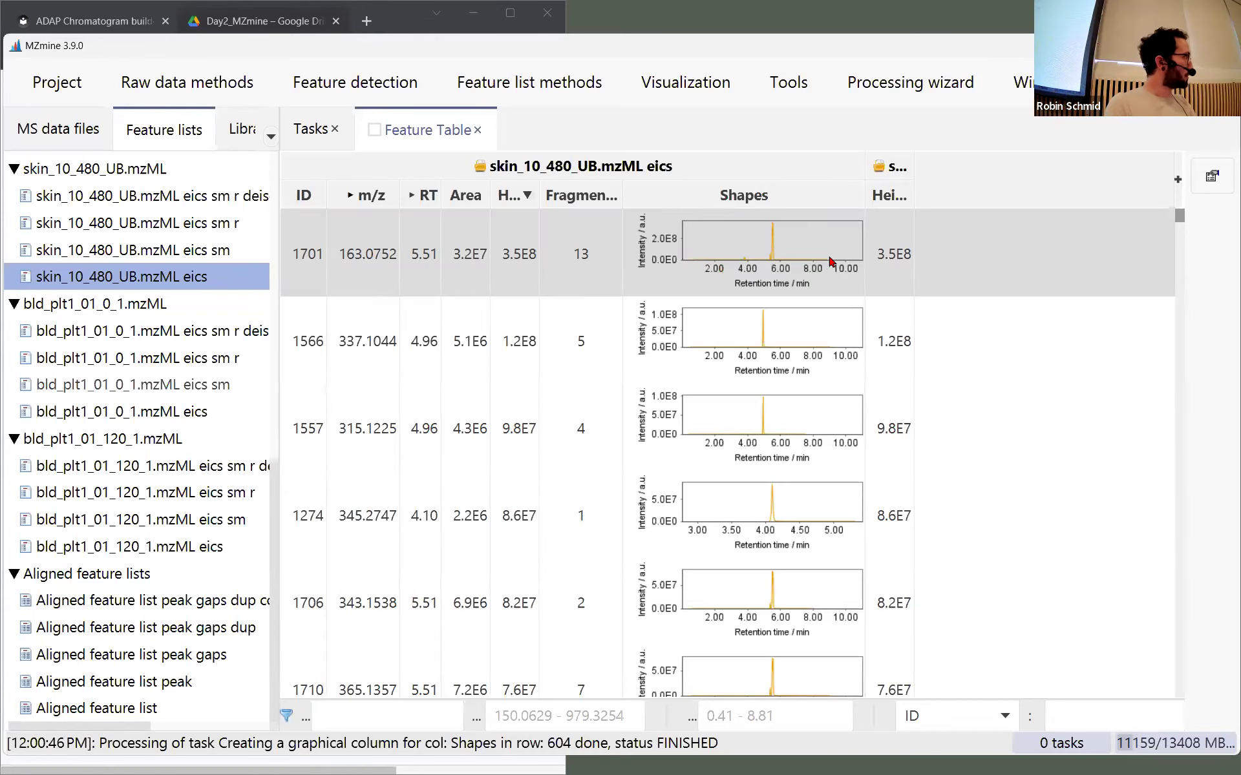
# Widen the skin_10_480_UB.mzML sample column group and sort the table by that sample's height in ascending order
pyautogui.moveTo(878, 169); pyautogui.dragTo(941, 171)
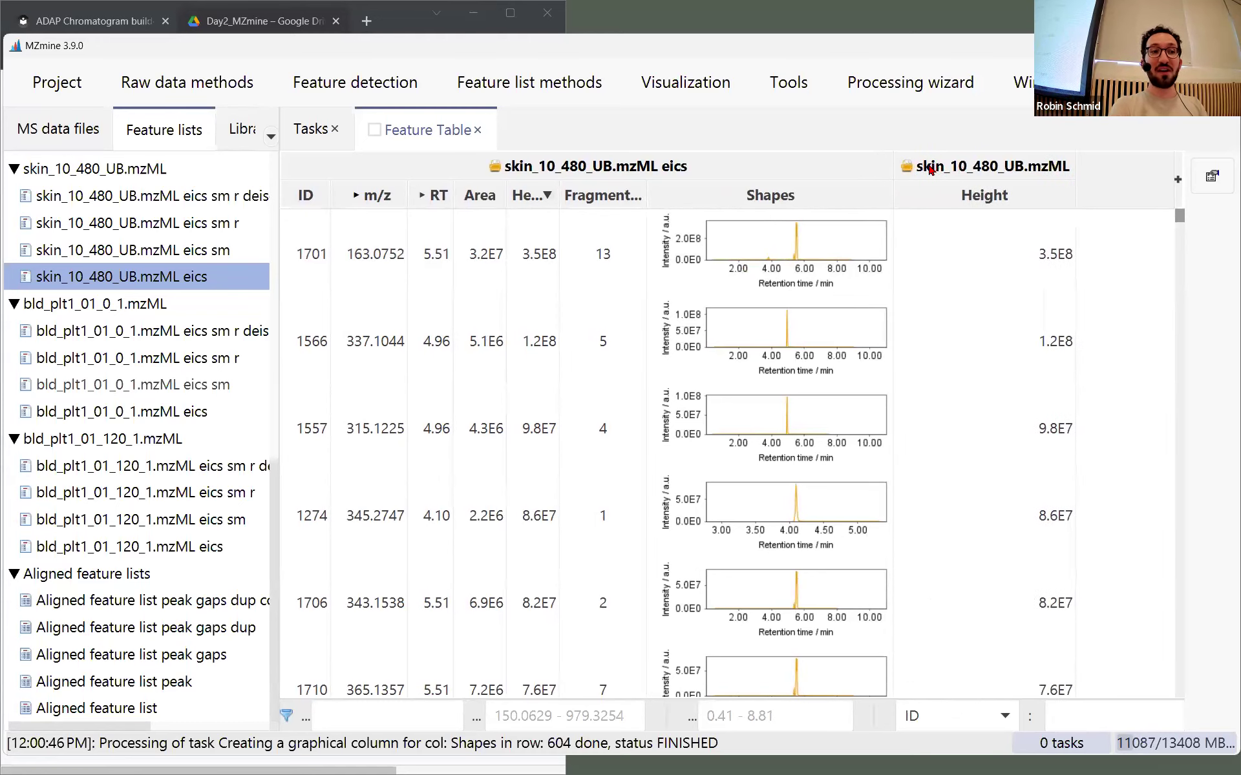
pyautogui.click(59, 120)
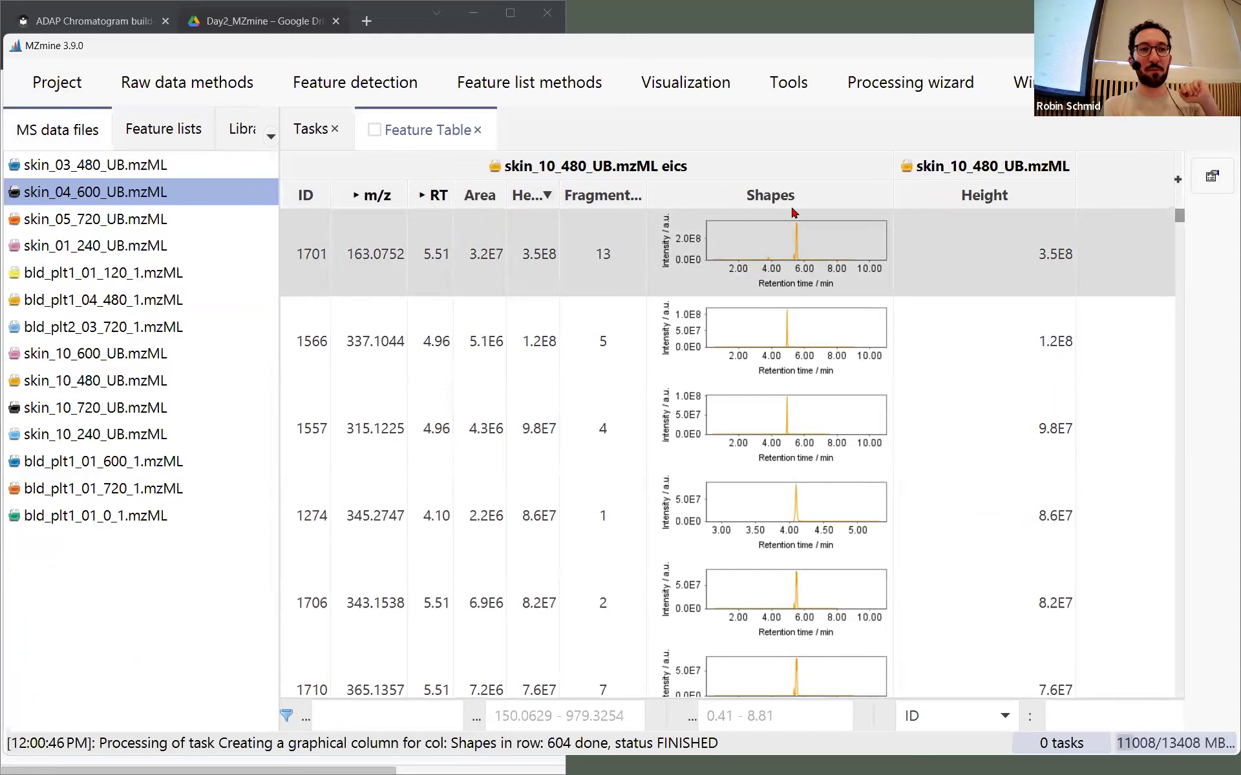
pyautogui.click(958, 201)
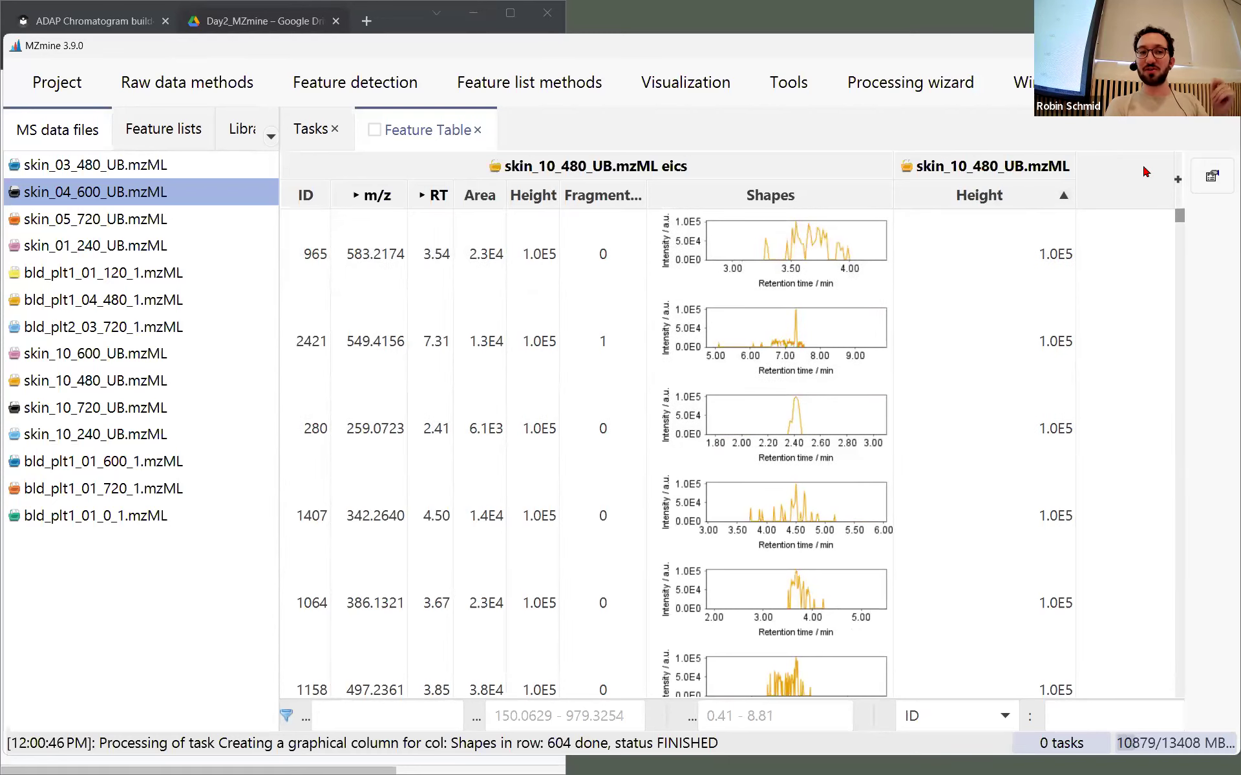
# Show the Feature:RT column for the individual sample in the feature table
pyautogui.click(1177, 179)
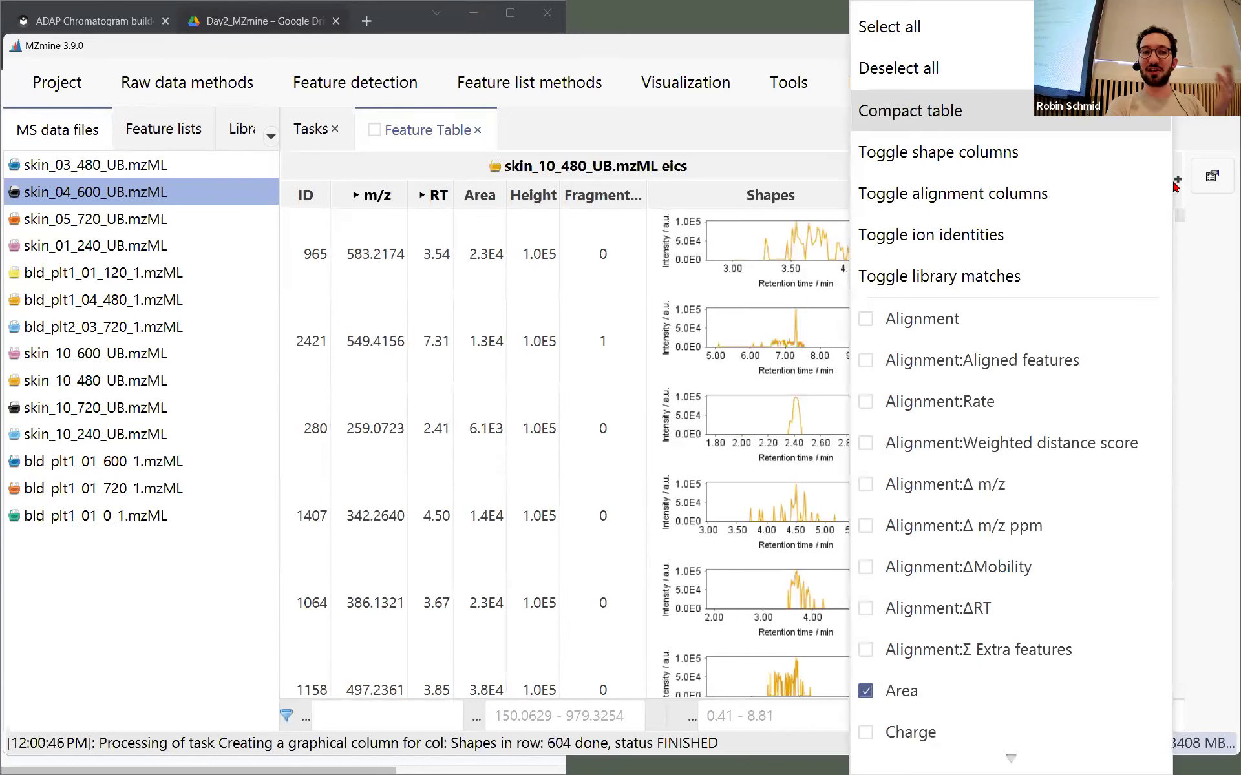
pyautogui.scroll(-5, 989, 517)
pyautogui.scroll(-10, 982, 517)
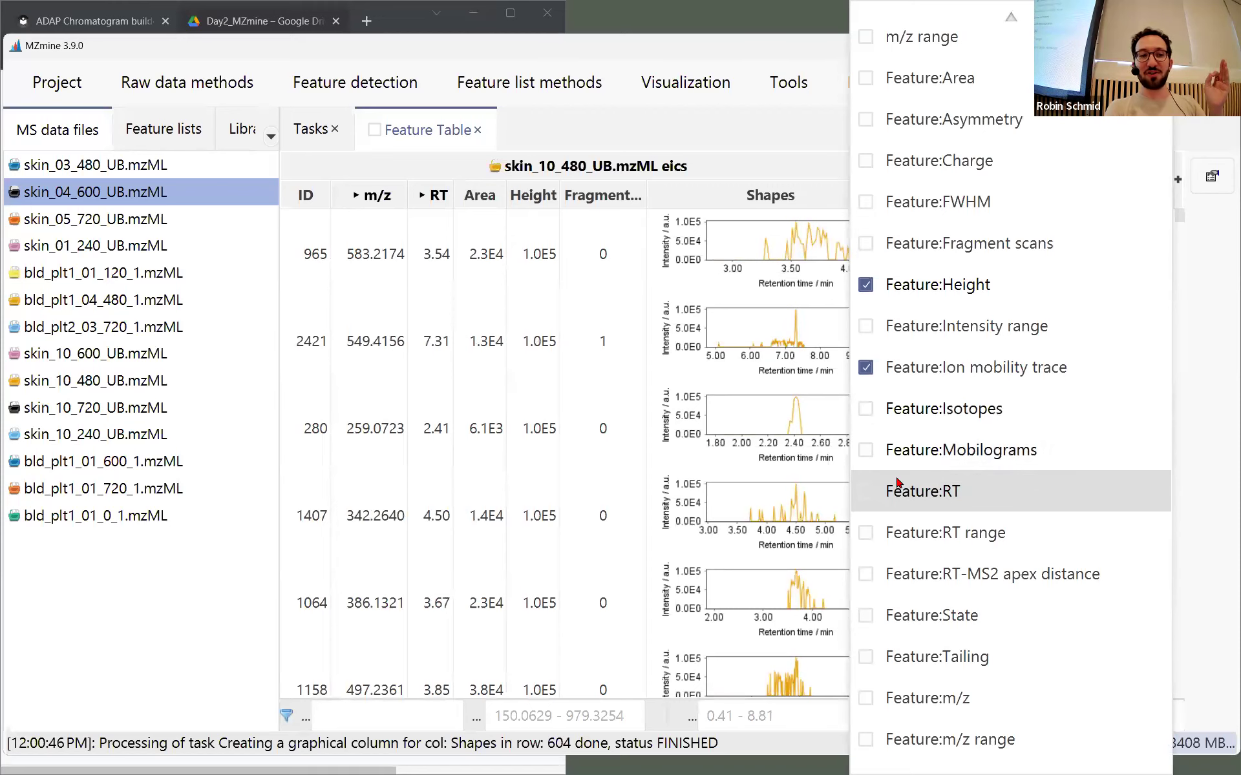
pyautogui.click(867, 496)
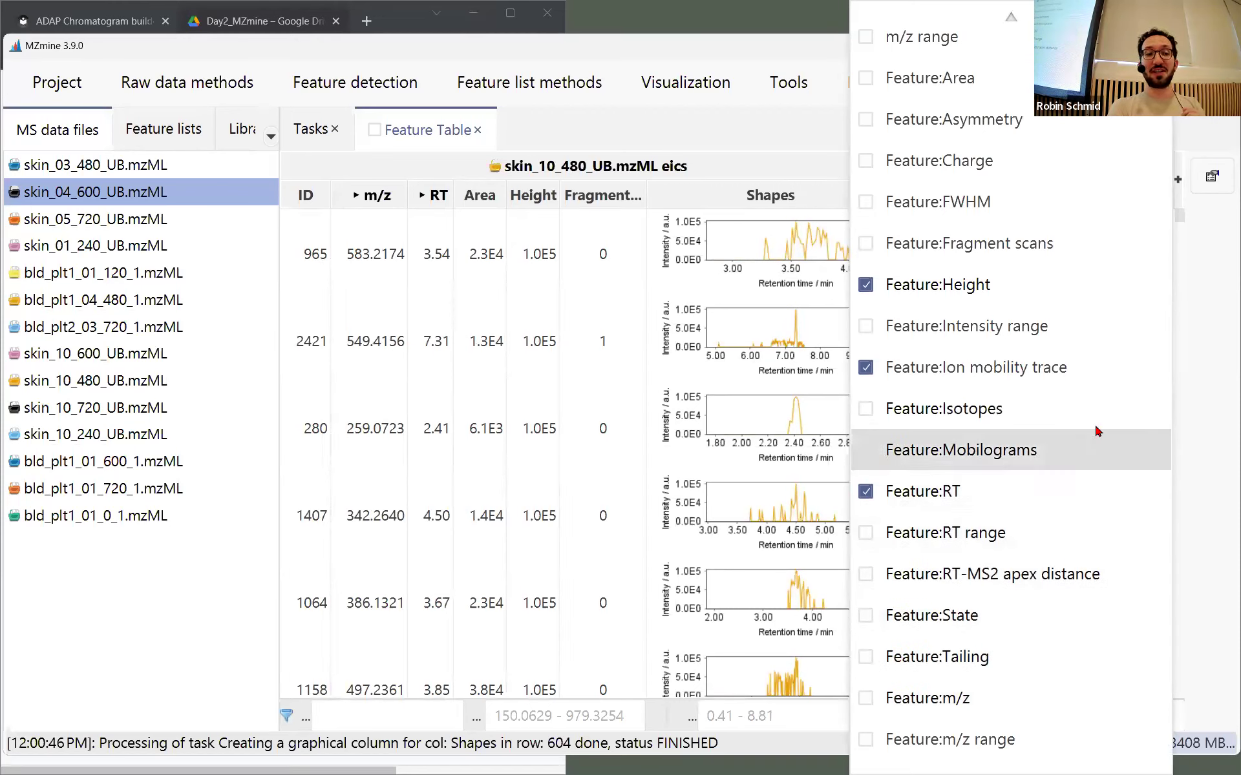
pyautogui.click(1200, 416)
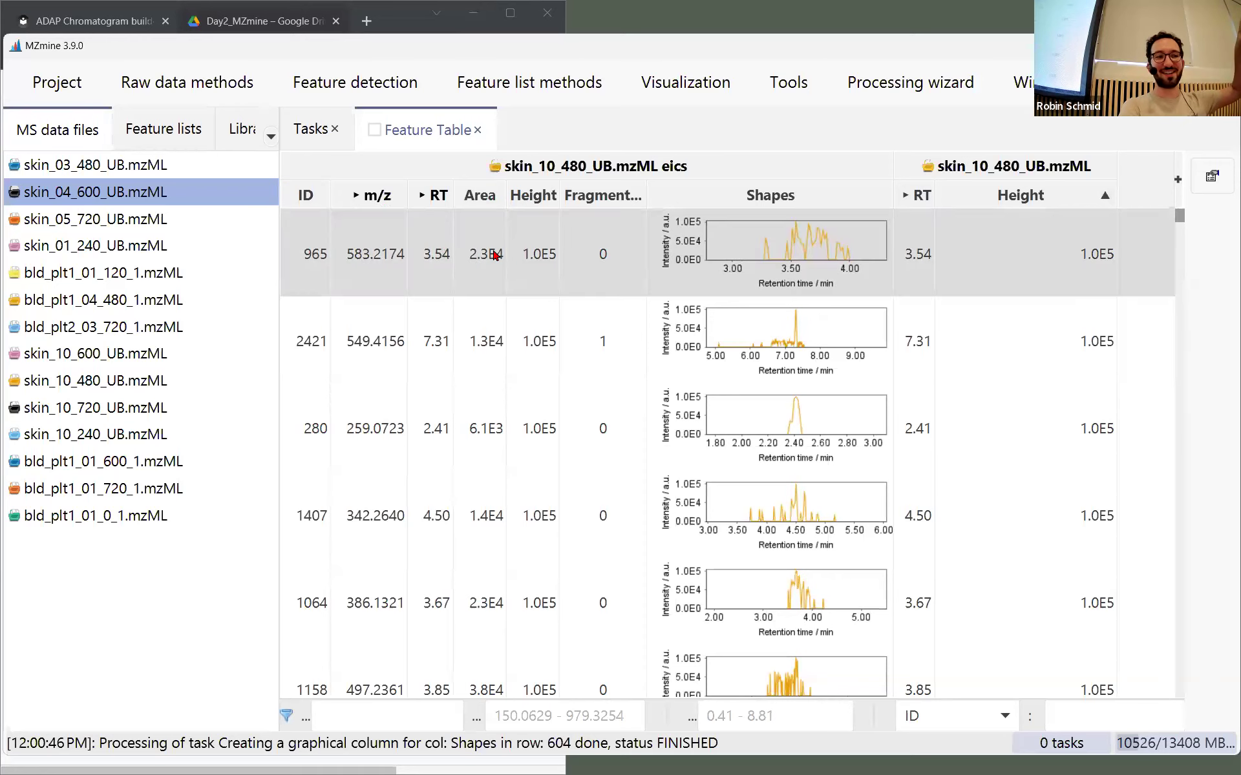
pyautogui.click(470, 262)
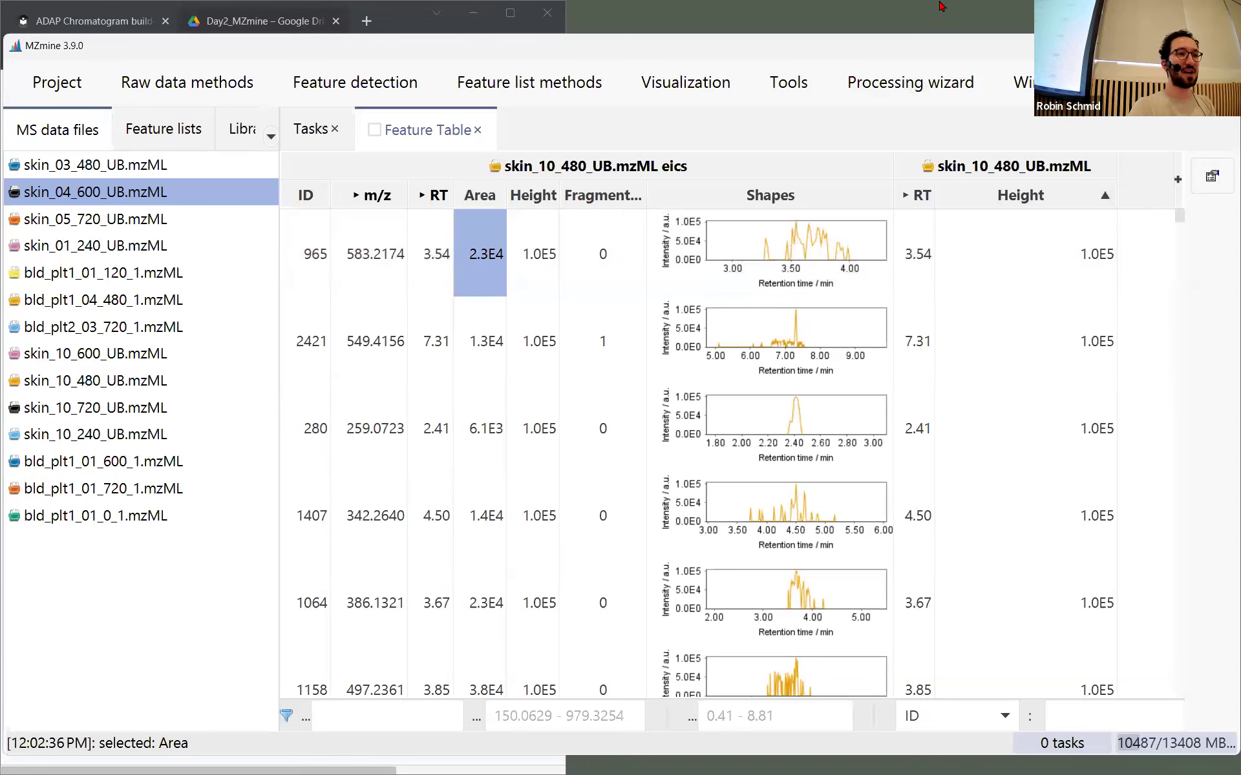
# Hide the sample-specific Feature:RT column from the feature table
pyautogui.click(1177, 184)
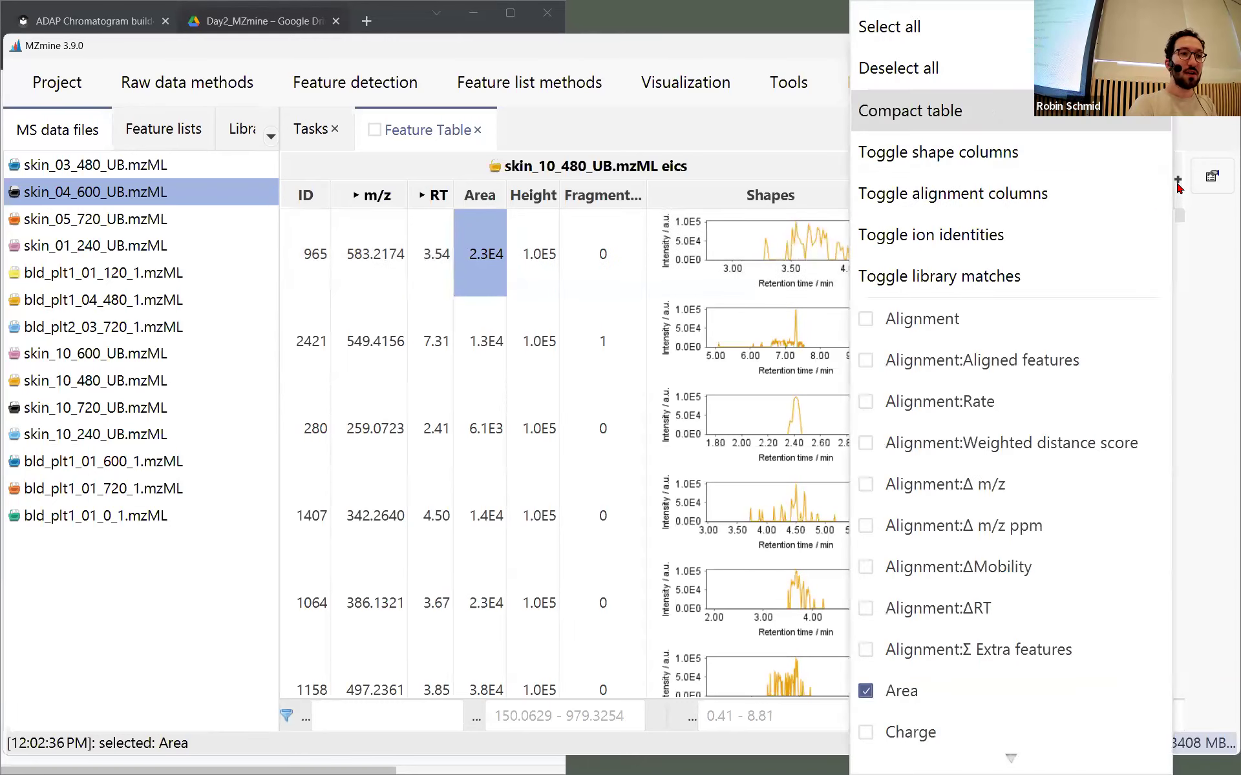
pyautogui.scroll(-5, 992, 510)
pyautogui.scroll(-15, 992, 511)
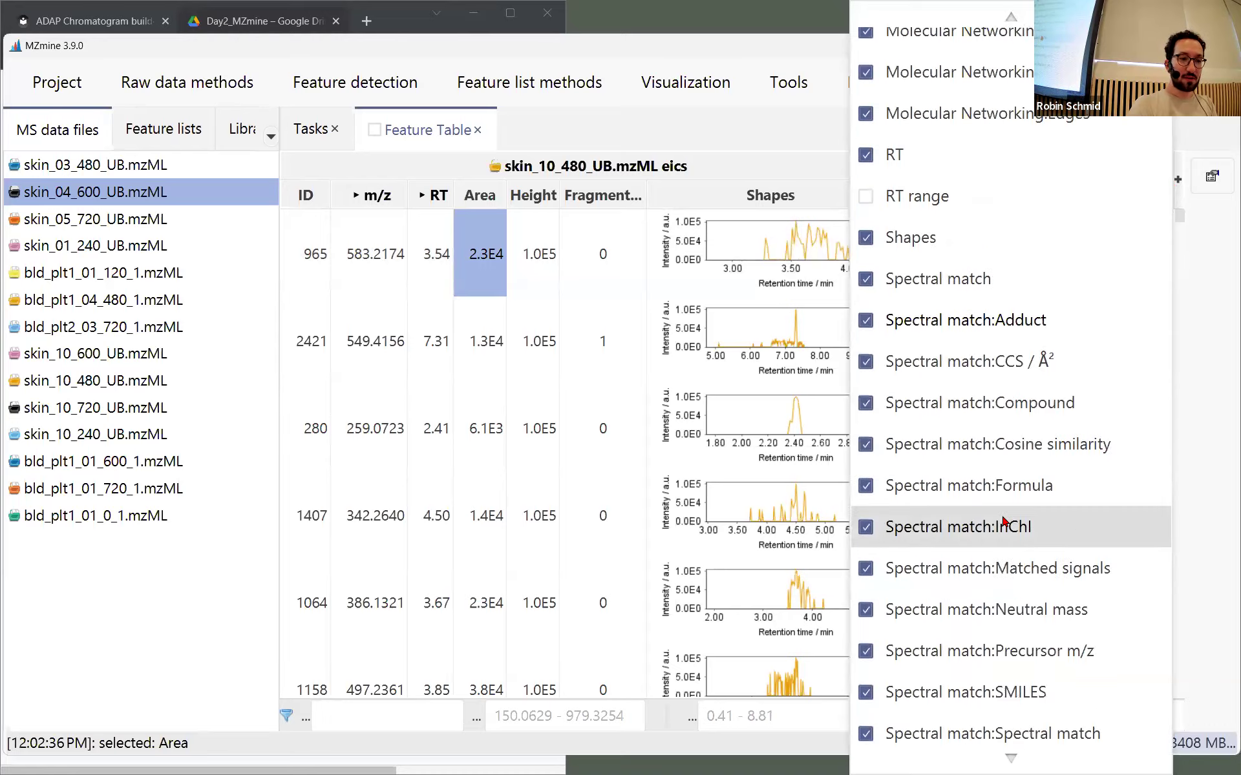
pyautogui.click(873, 501)
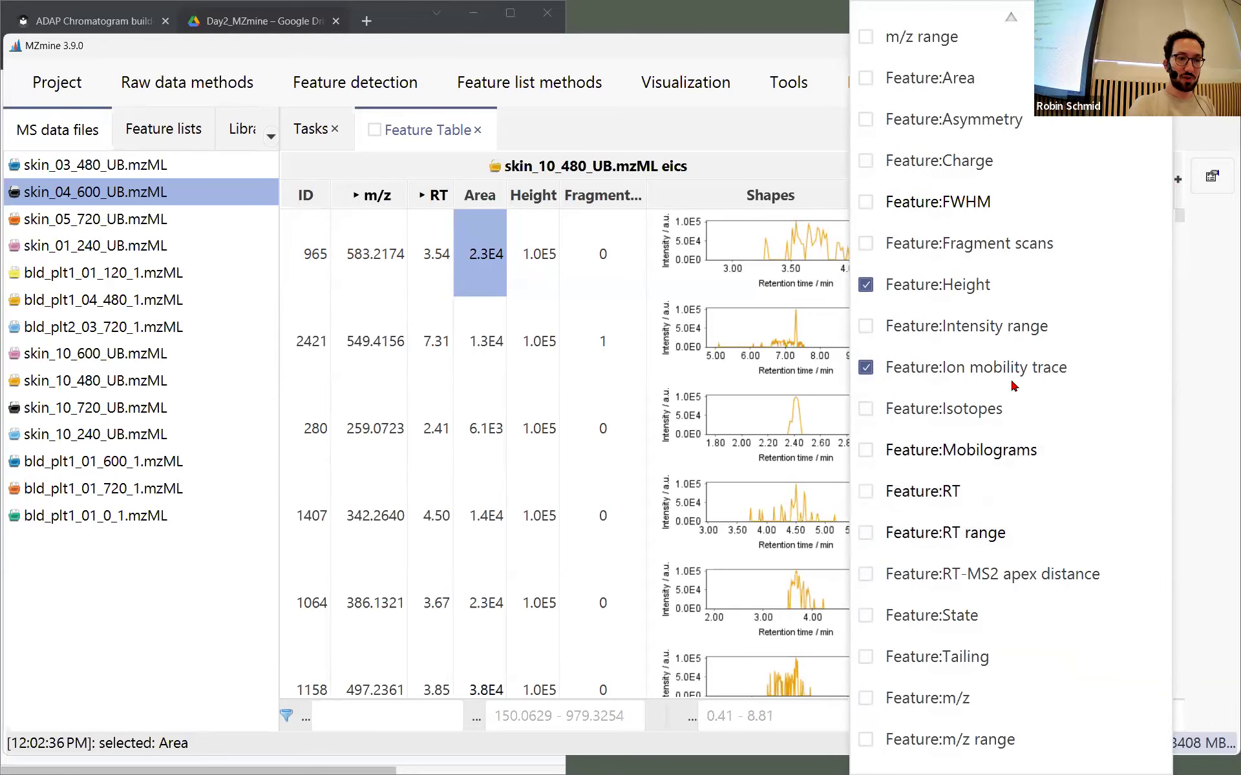
pyautogui.click(1221, 334)
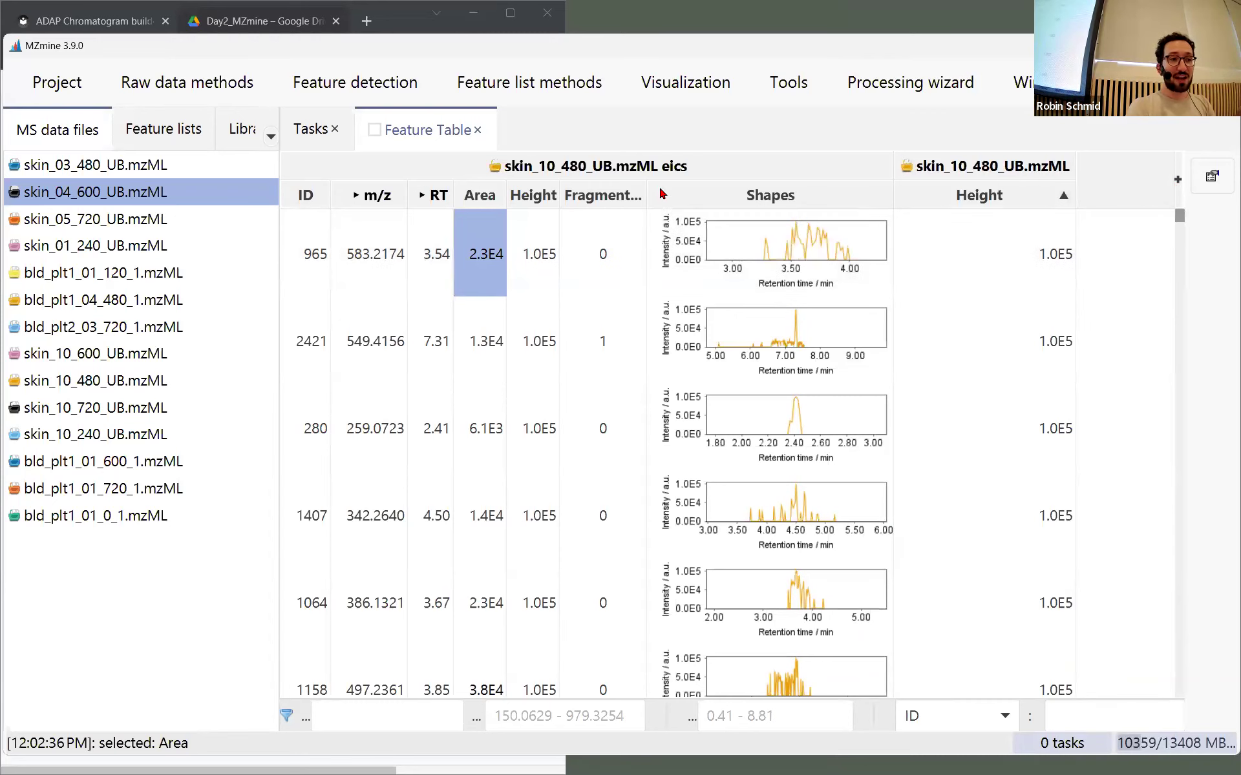
# Sort the feature table by area in descending order and roughly double the width of the Shapes column
pyautogui.click(491, 197)
pyautogui.click(491, 198)
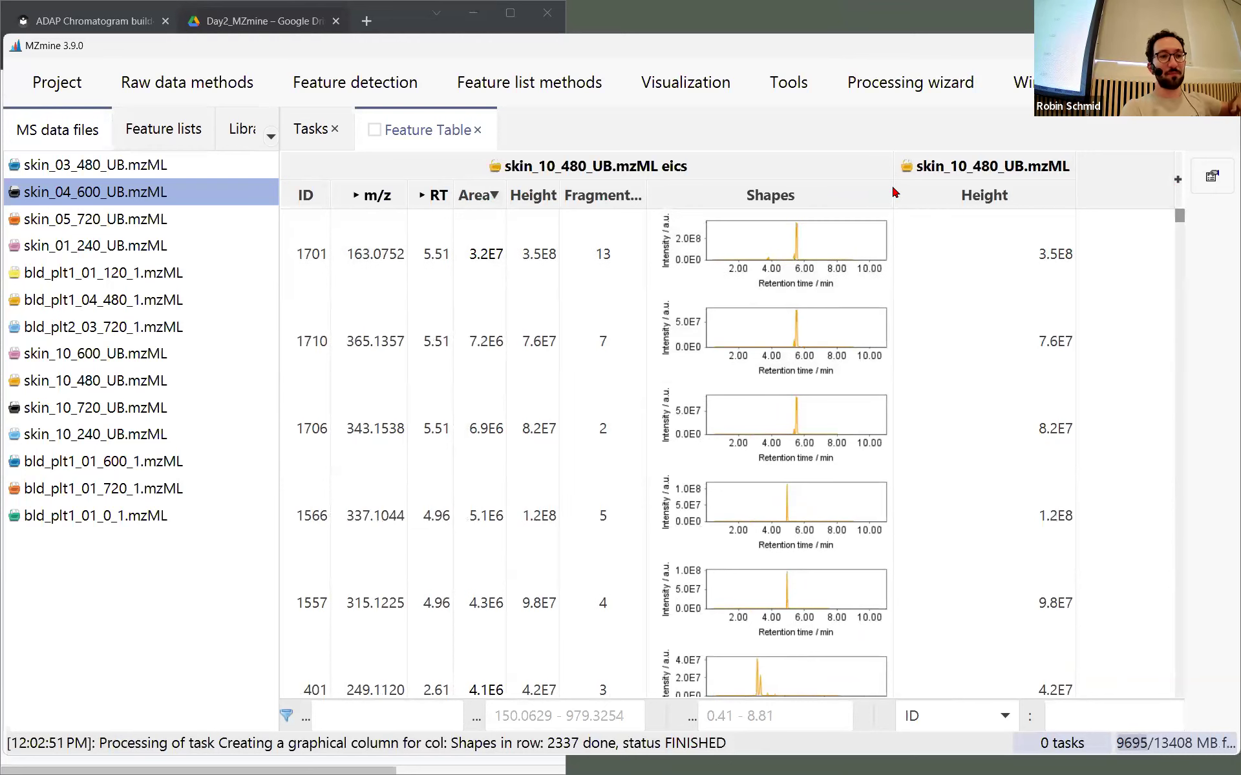
pyautogui.moveTo(891, 186); pyautogui.dragTo(1143, 187)
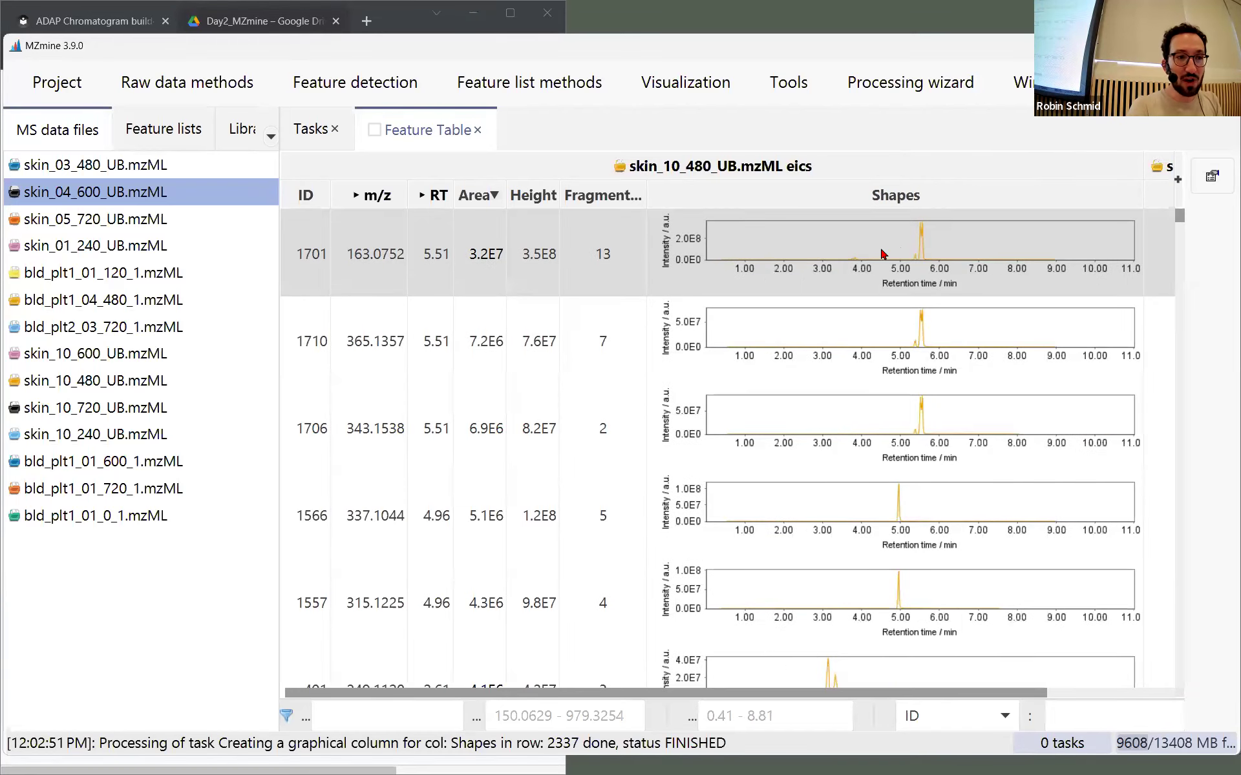
# Zoom the chromatogram shape of feature 1701 to a retention time range of about 3.2 to 6.5 minutes
pyautogui.click(956, 248)
pyautogui.click(852, 246)
pyautogui.moveTo(909, 263); pyautogui.dragTo(953, 263)
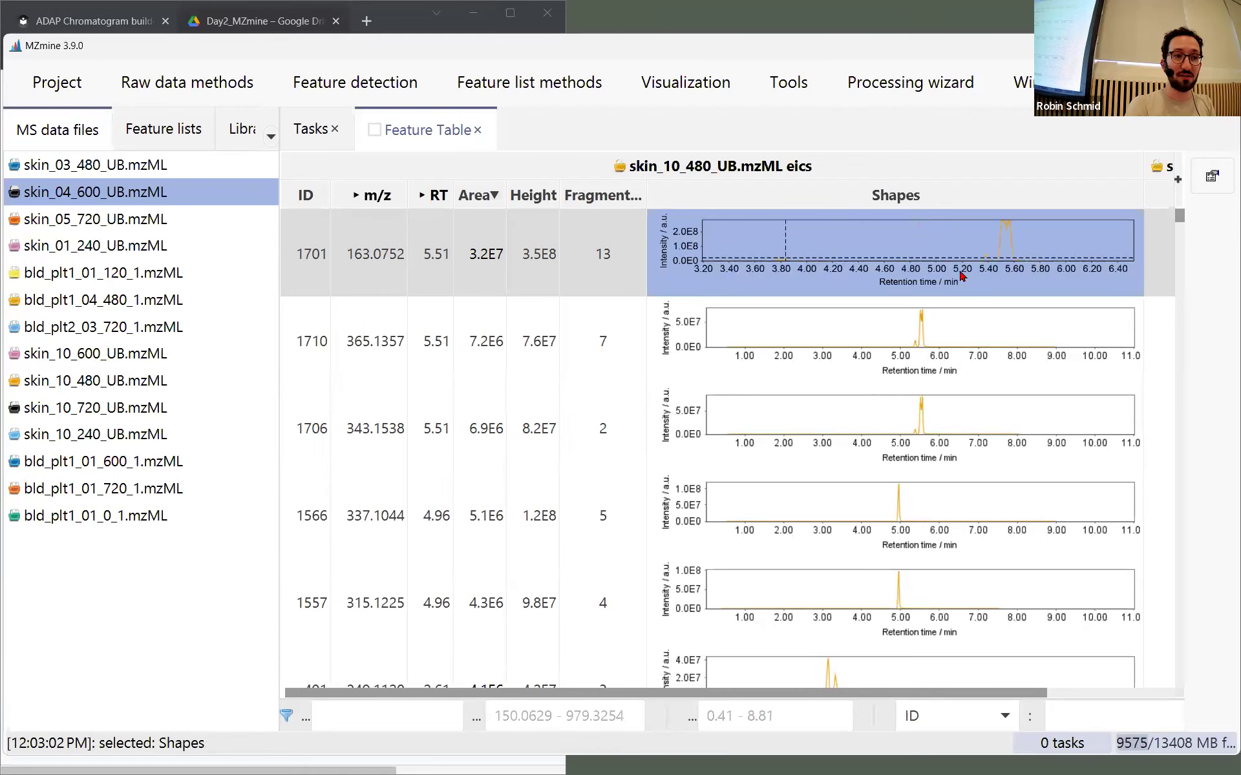
pyautogui.click(612, 354)
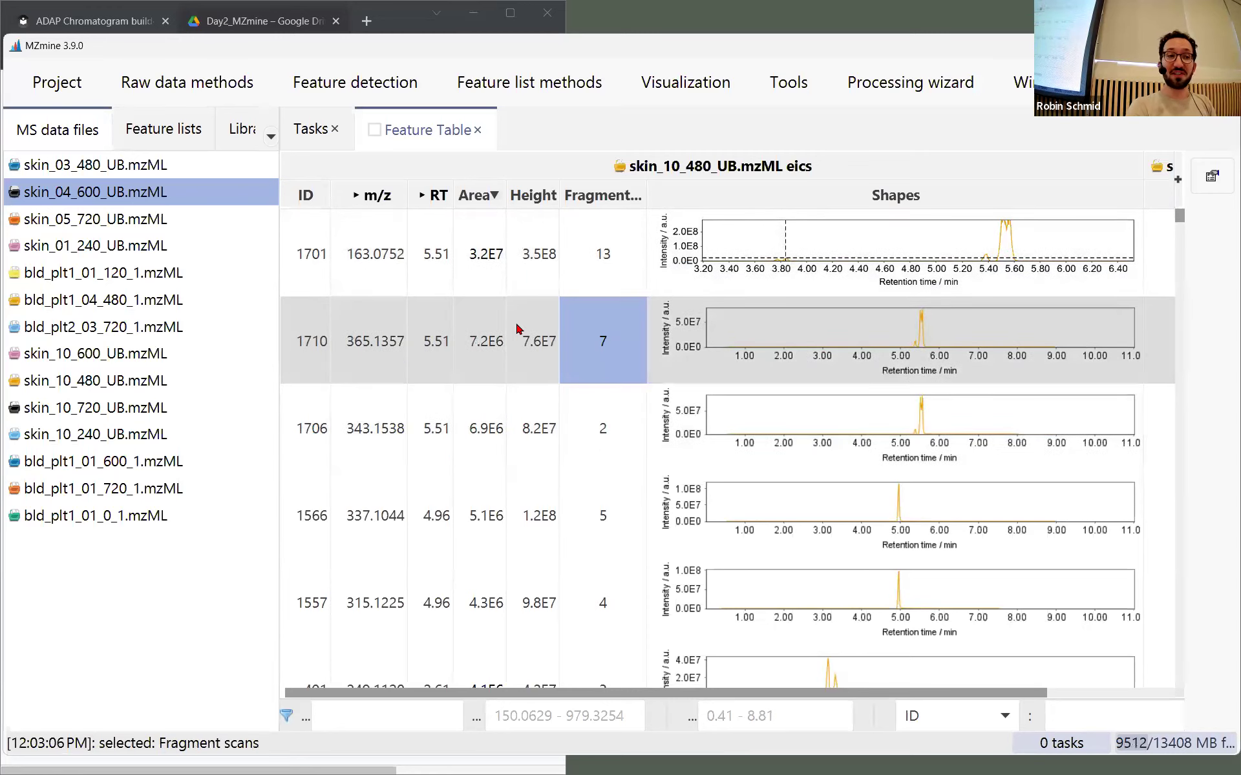
# Step through the feature lists of skin_10_480_UB.mzML from the smoothed list to the resolved and deisotoped ones
pyautogui.click(164, 132)
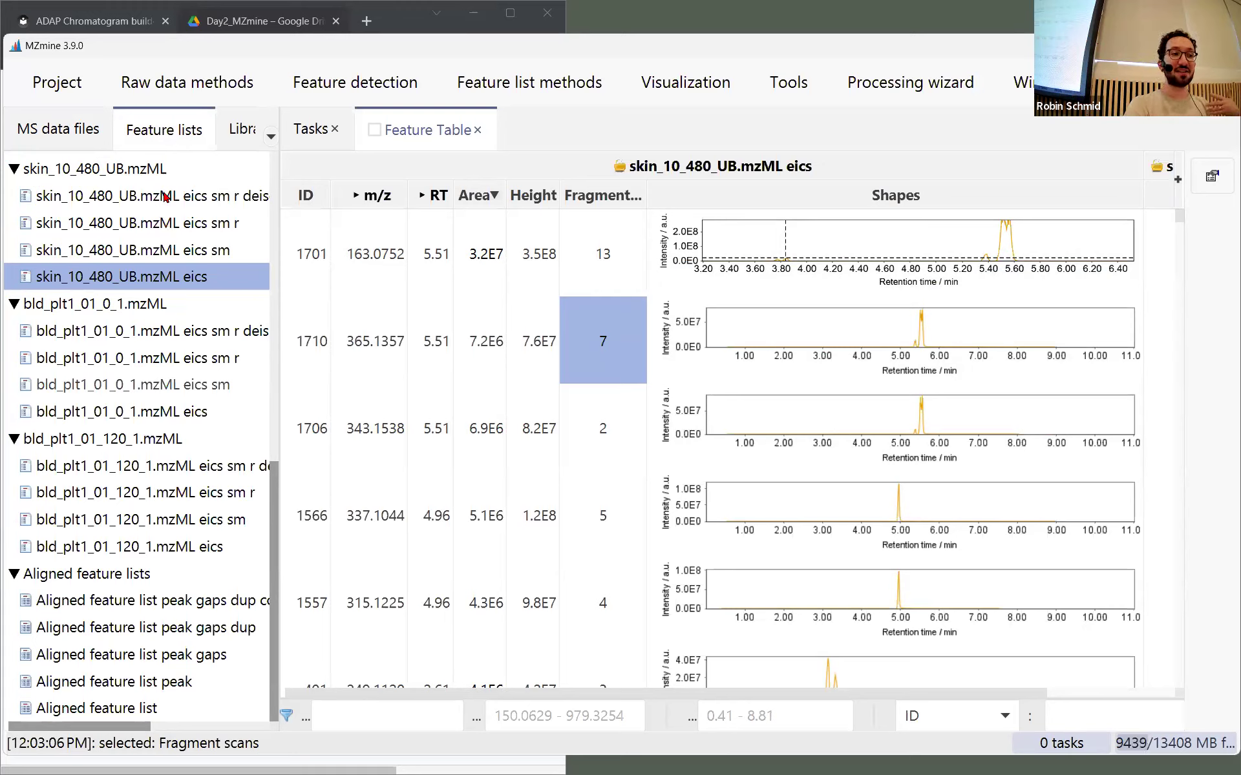
pyautogui.click(221, 252)
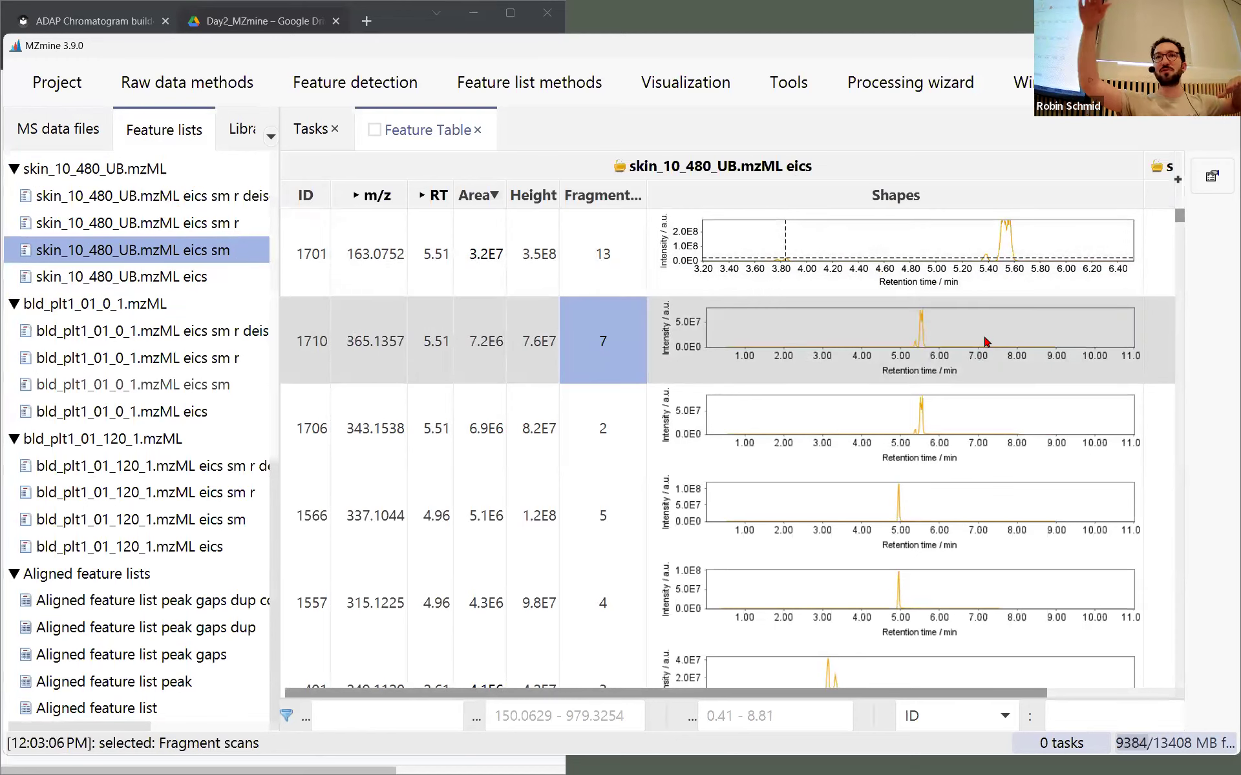
pyautogui.click(233, 231)
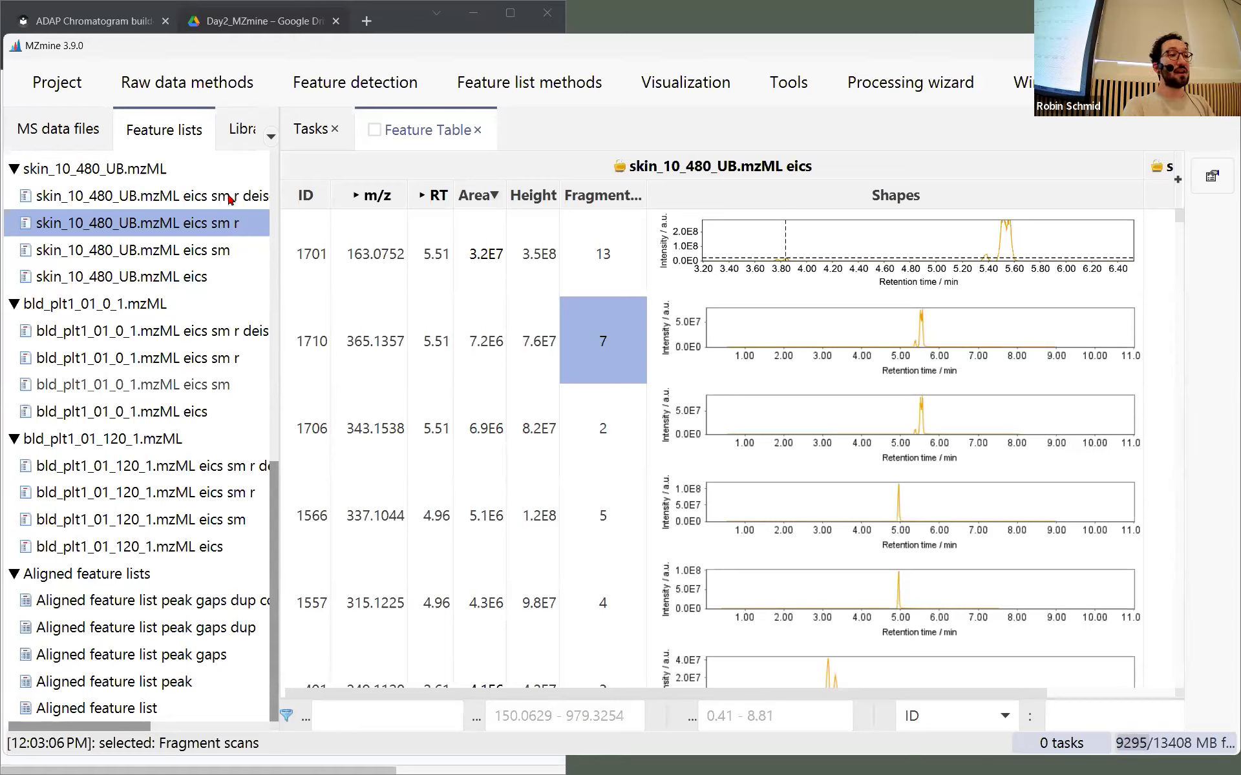
pyautogui.click(231, 198)
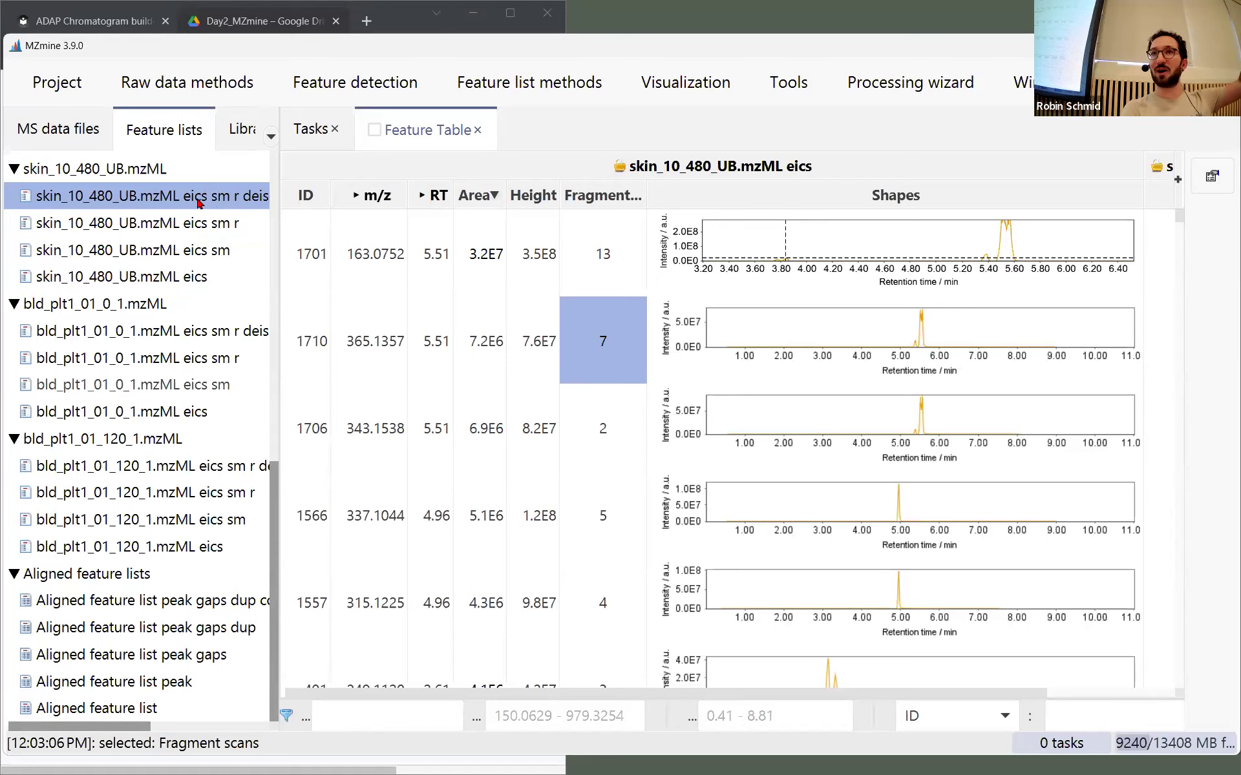
# Close the sample's feature table, open the final "Aligned feature list peak gaps dup corr" list, and narrow the feature list sidebar
pyautogui.click(478, 130)
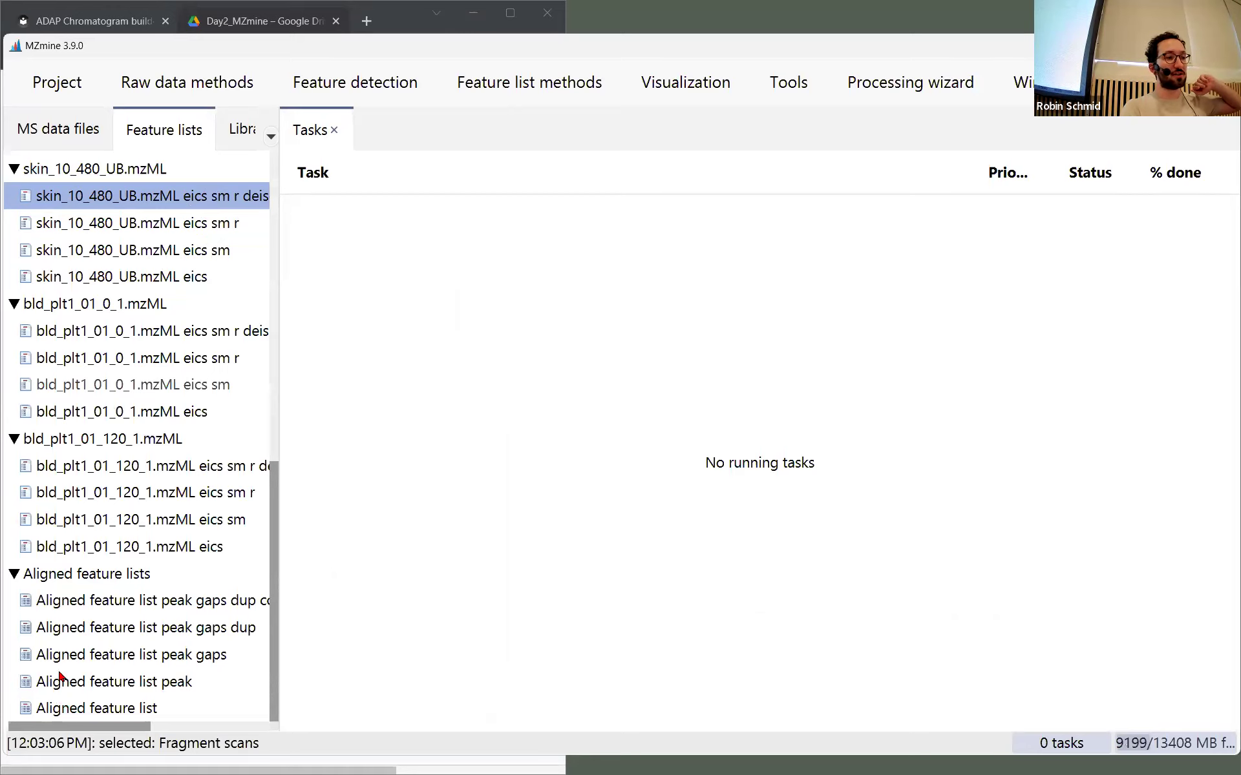
pyautogui.click(97, 607)
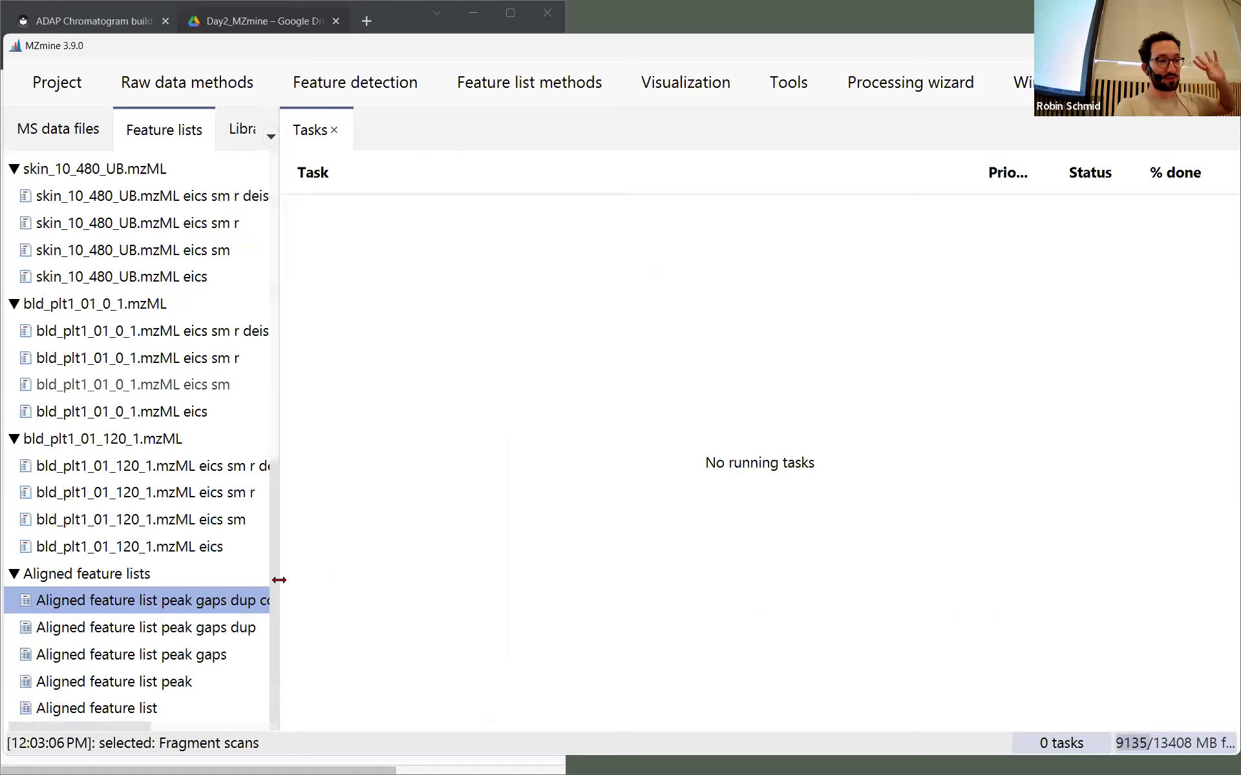
pyautogui.doubleClick(222, 603)
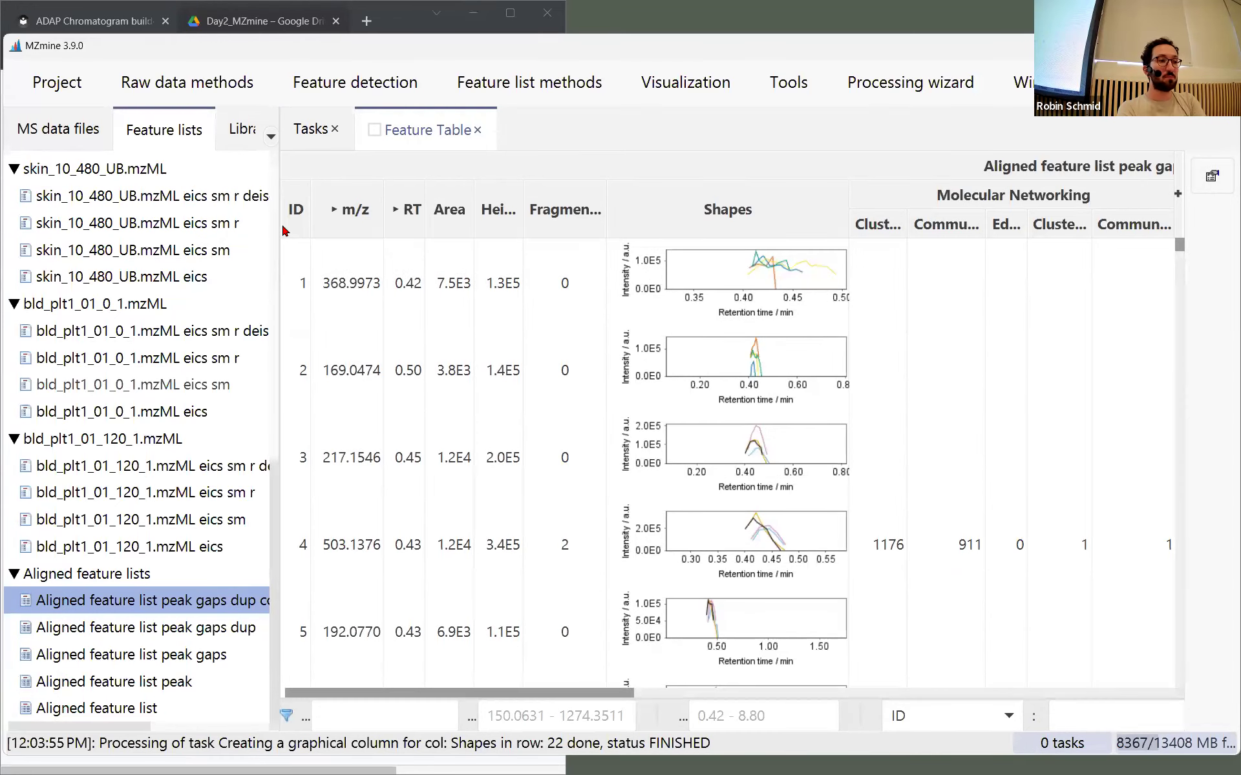
pyautogui.moveTo(284, 234); pyautogui.dragTo(238, 235)
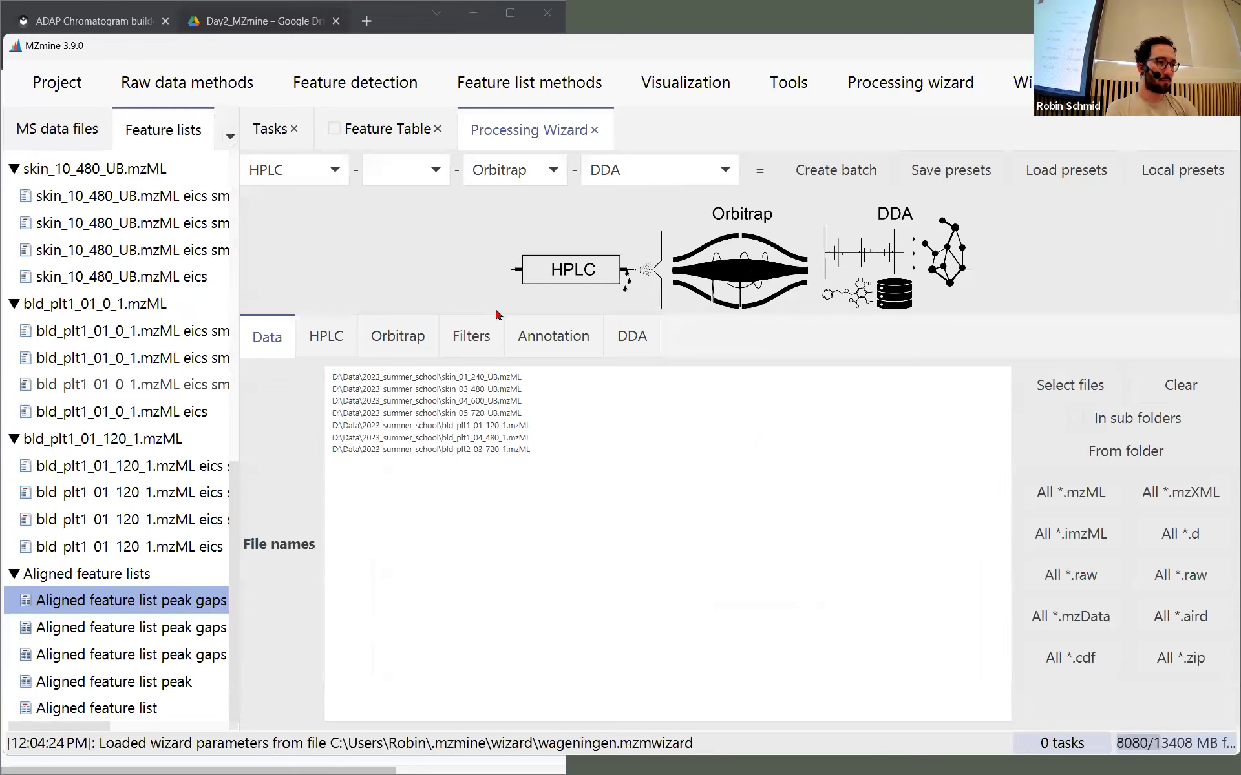
# Inspect the KEEP and REMOVE options for the original feature list in the processing wizard's filter settings
pyautogui.click(492, 335)
pyautogui.click(564, 384)
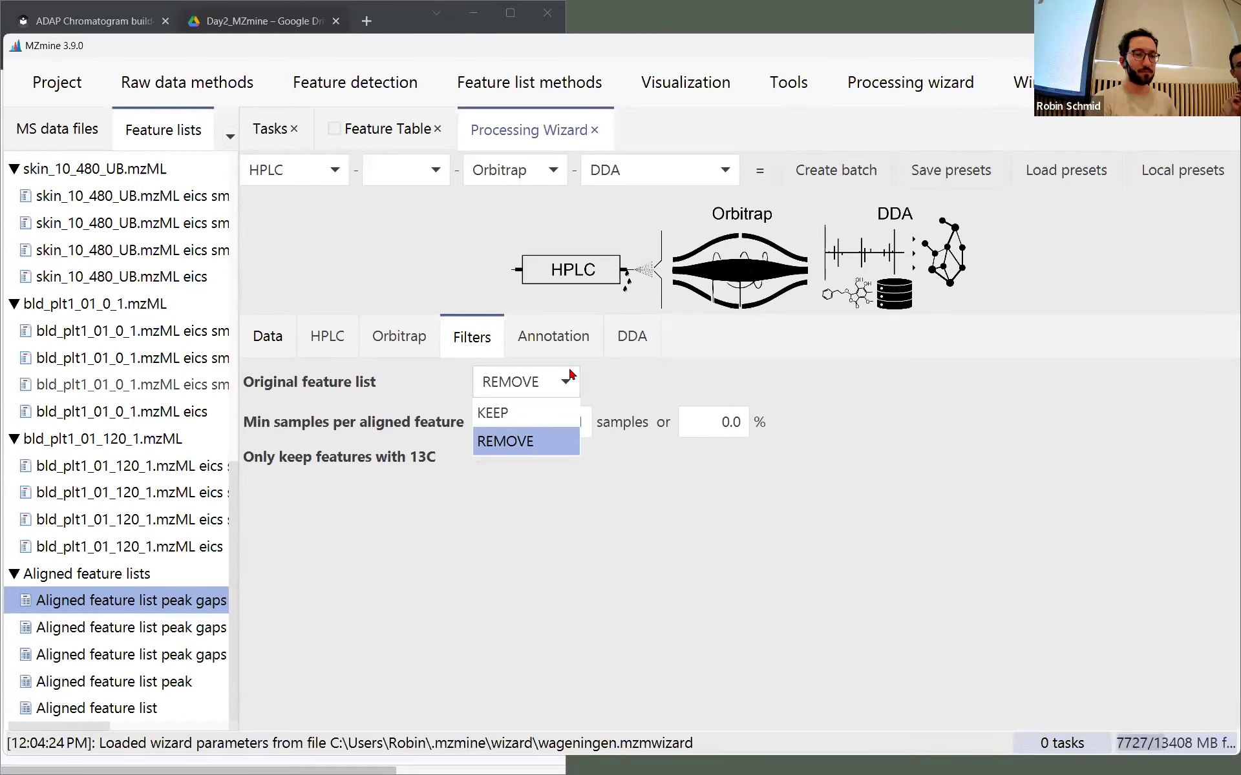
pyautogui.click(838, 424)
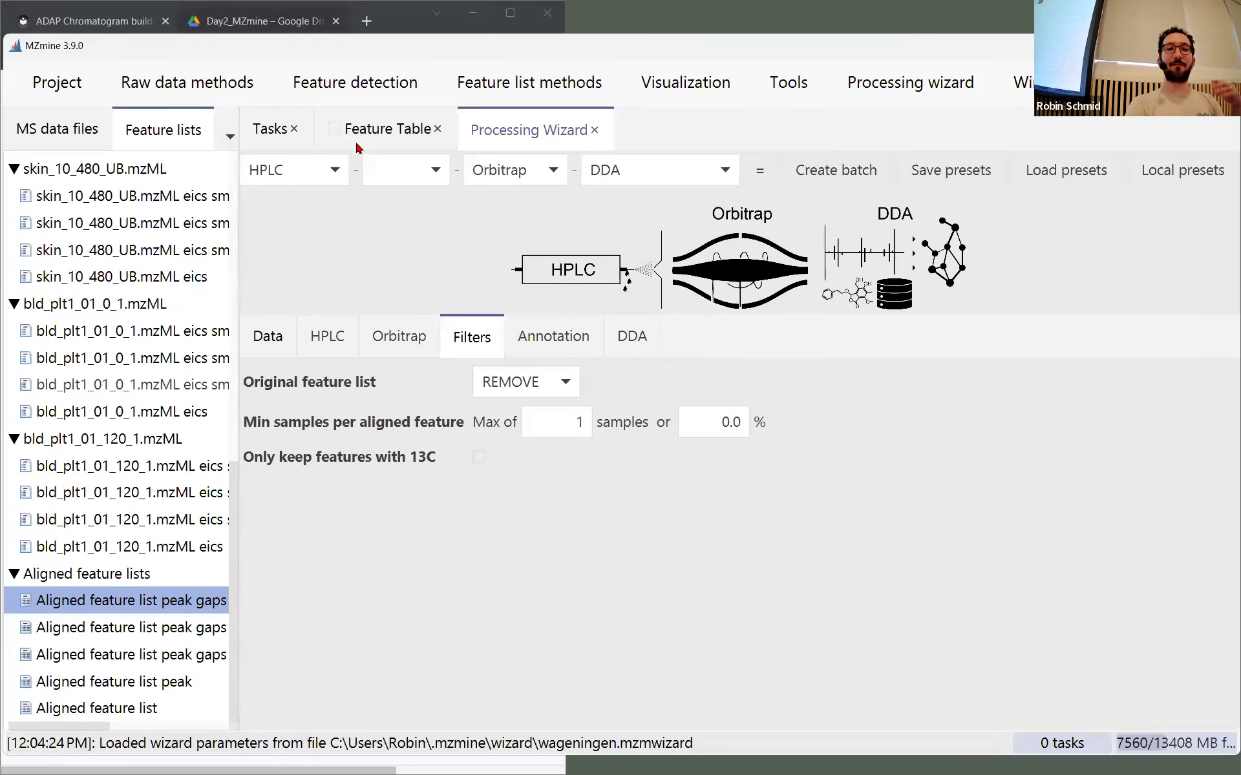
# Load the 2023summer_school_session wizard preset with the original feature list set to KEEP, and preview the batch it generates without running it
pyautogui.click(1188, 167)
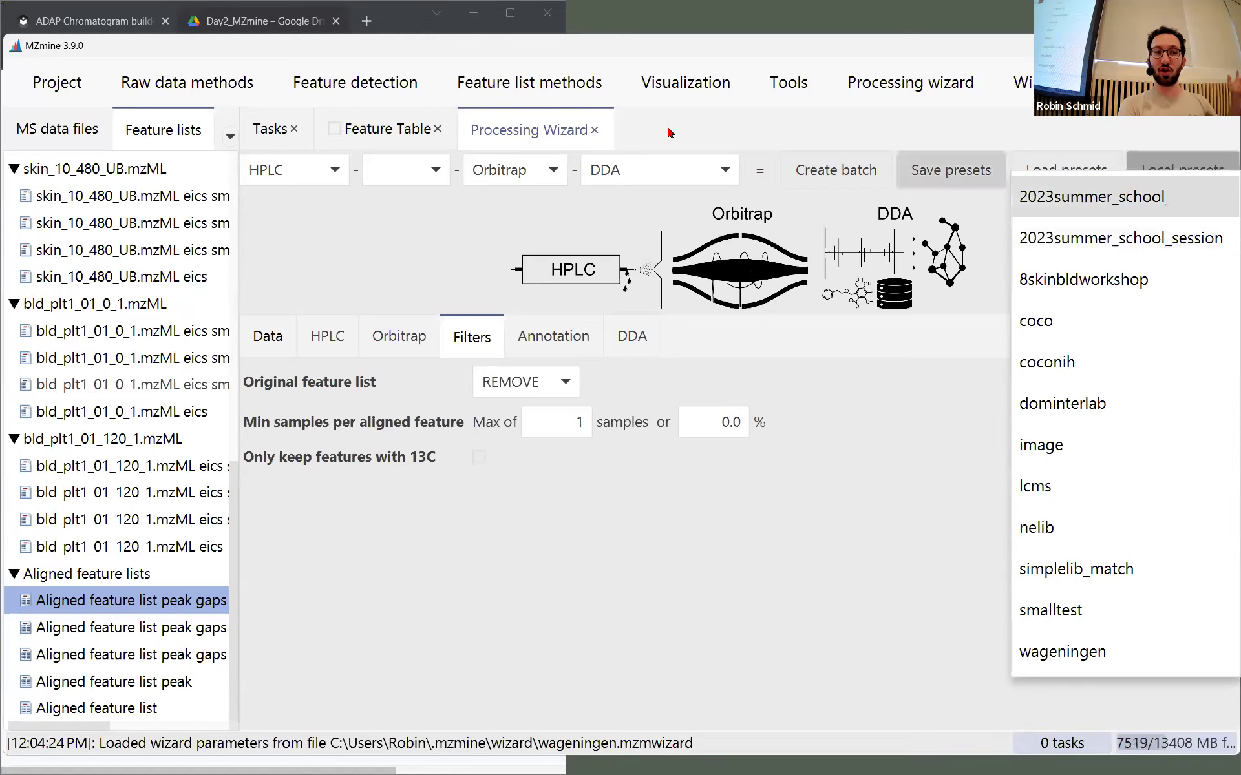
pyautogui.click(1128, 238)
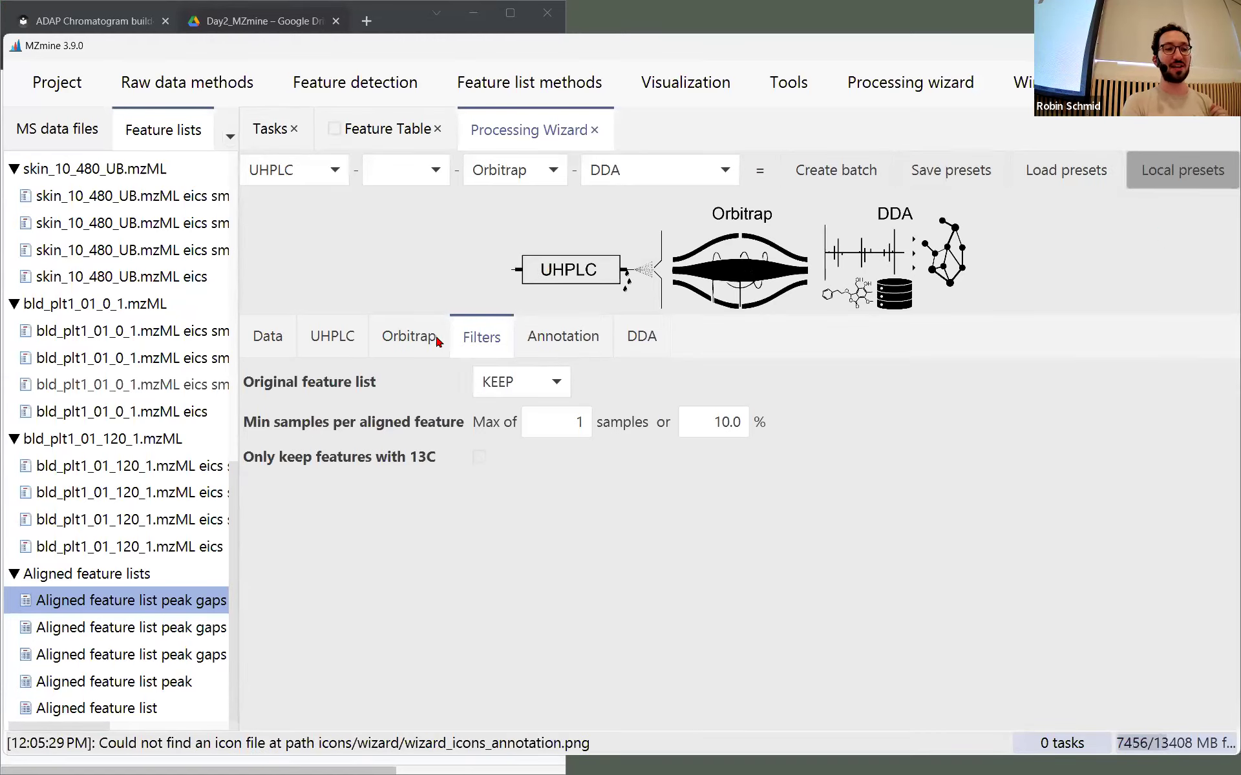
pyautogui.click(416, 339)
pyautogui.click(477, 336)
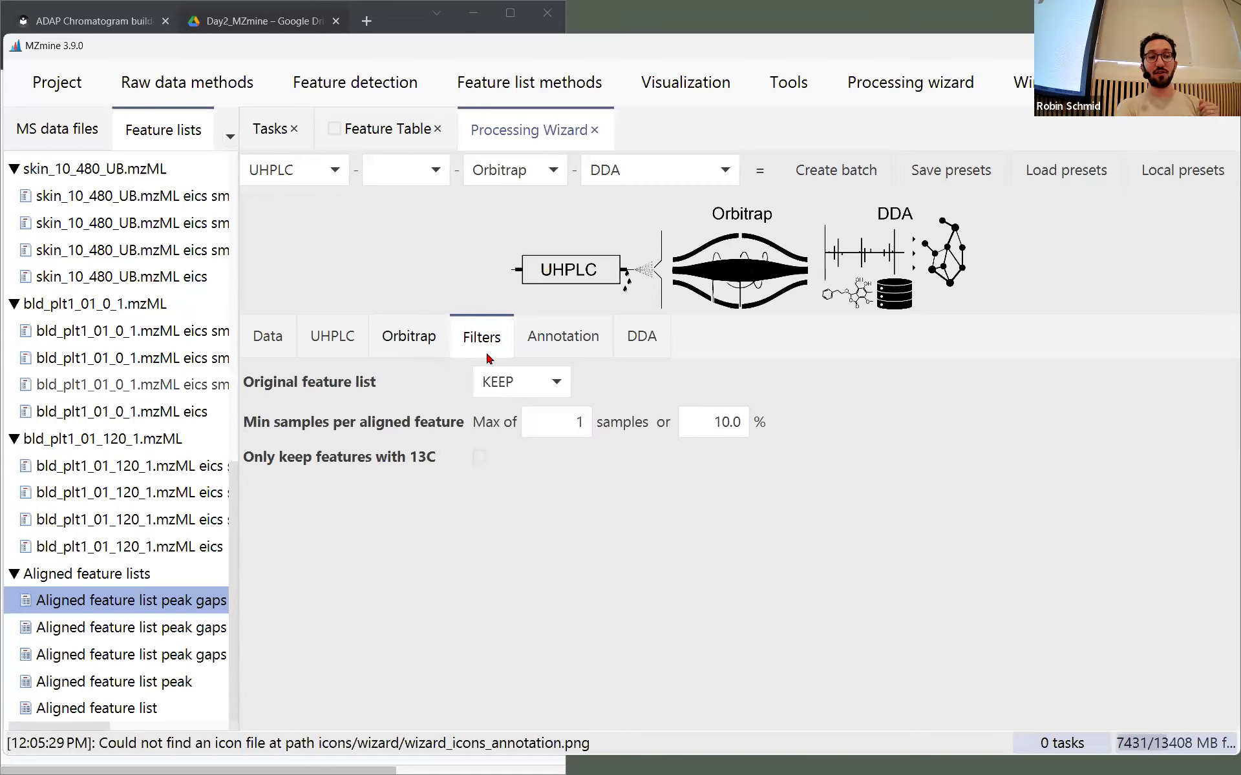
pyautogui.click(515, 382)
pyautogui.click(517, 414)
pyautogui.click(850, 181)
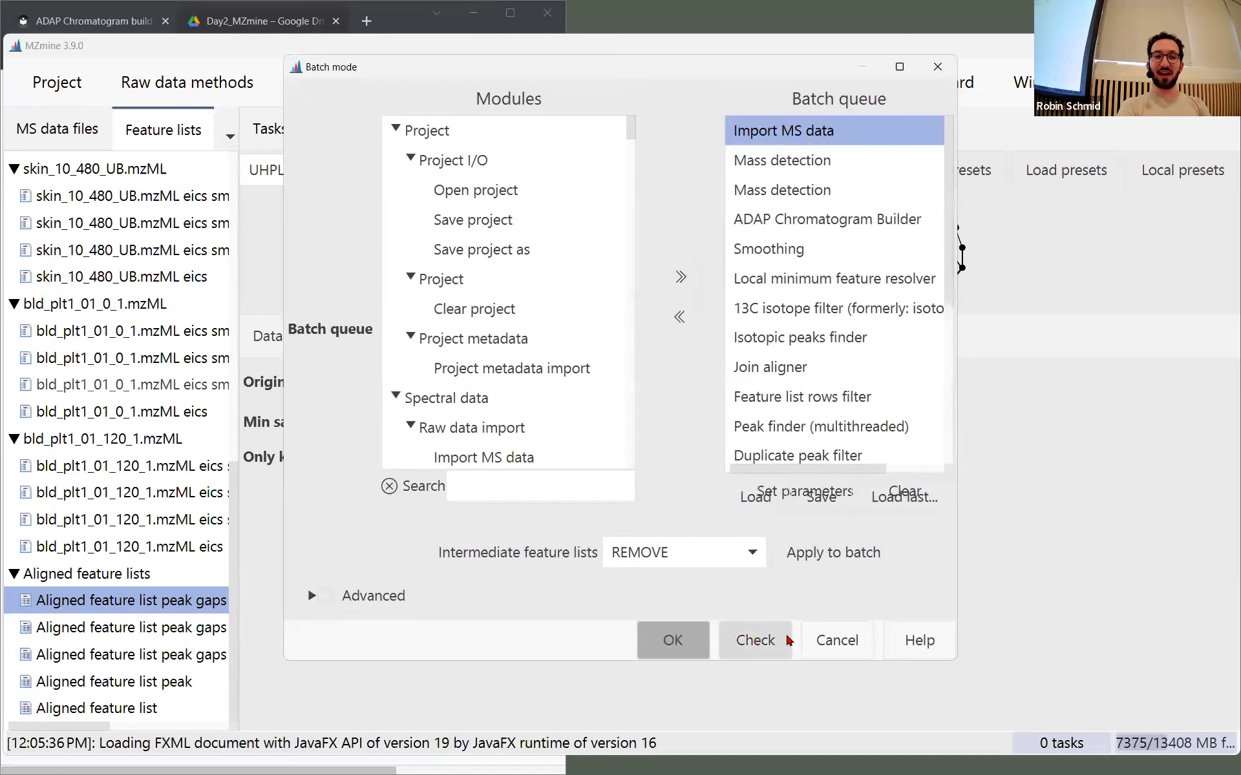
pyautogui.click(824, 642)
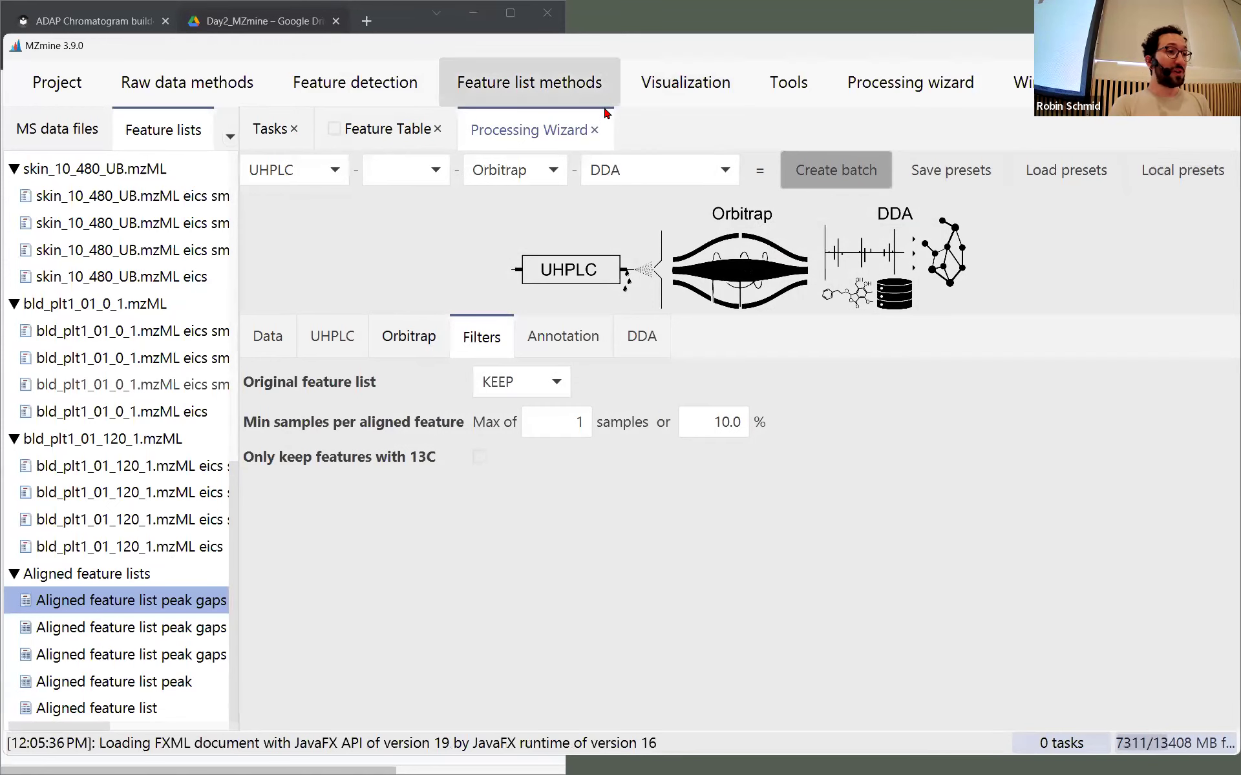
# Close the processing wizard and reopen the final aligned feature list in a fresh table, closing the earlier one
pyautogui.click(594, 130)
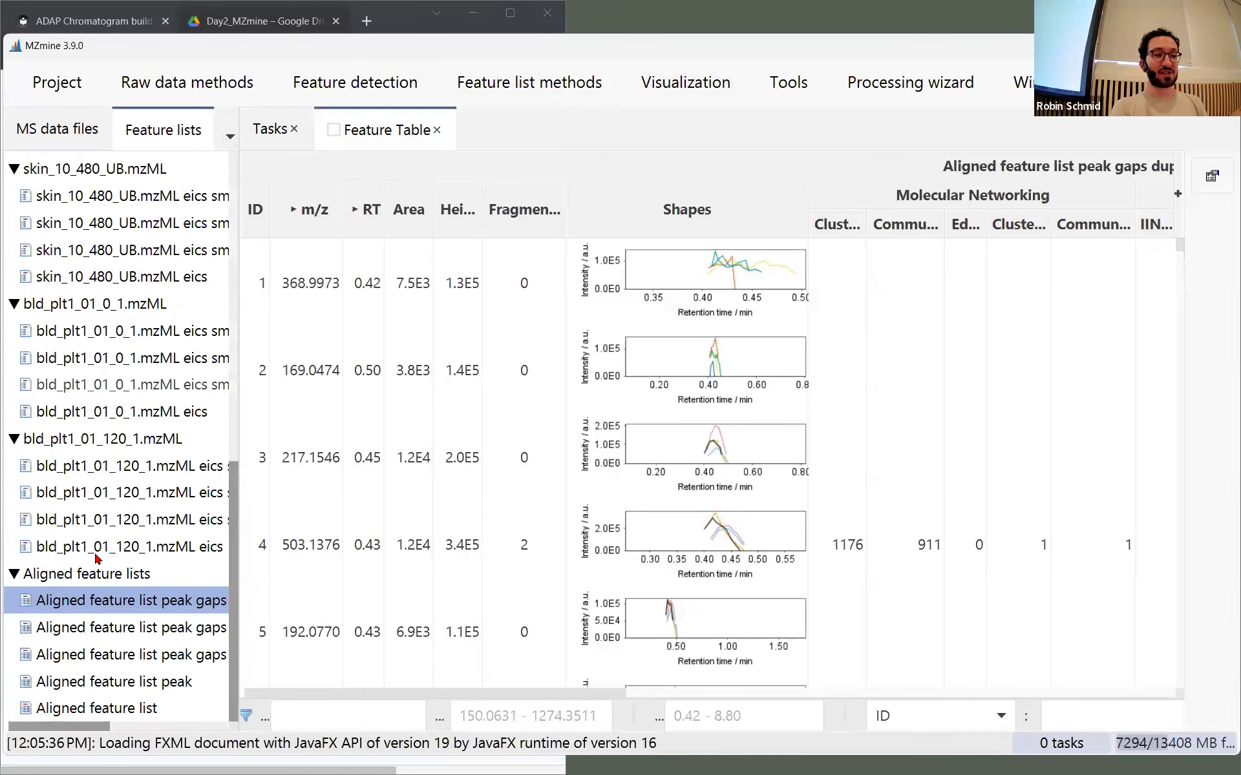
pyautogui.doubleClick(93, 601)
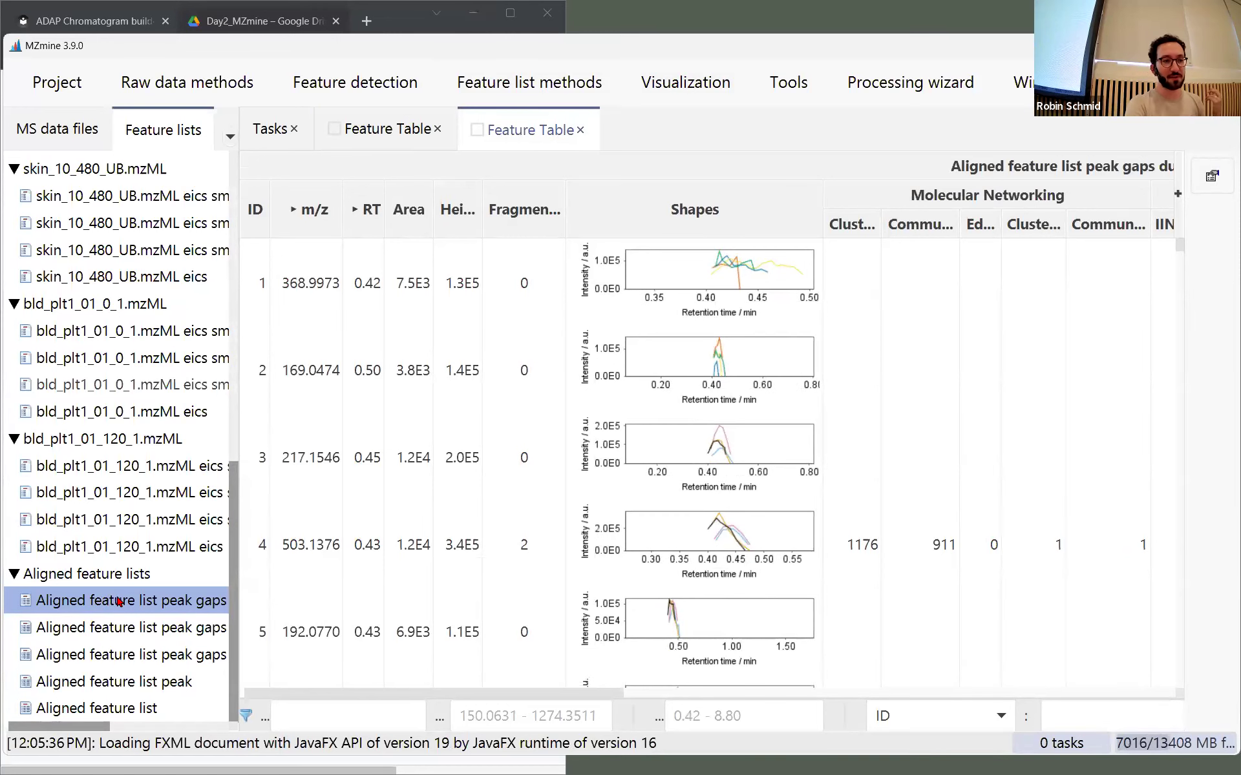
pyautogui.click(437, 129)
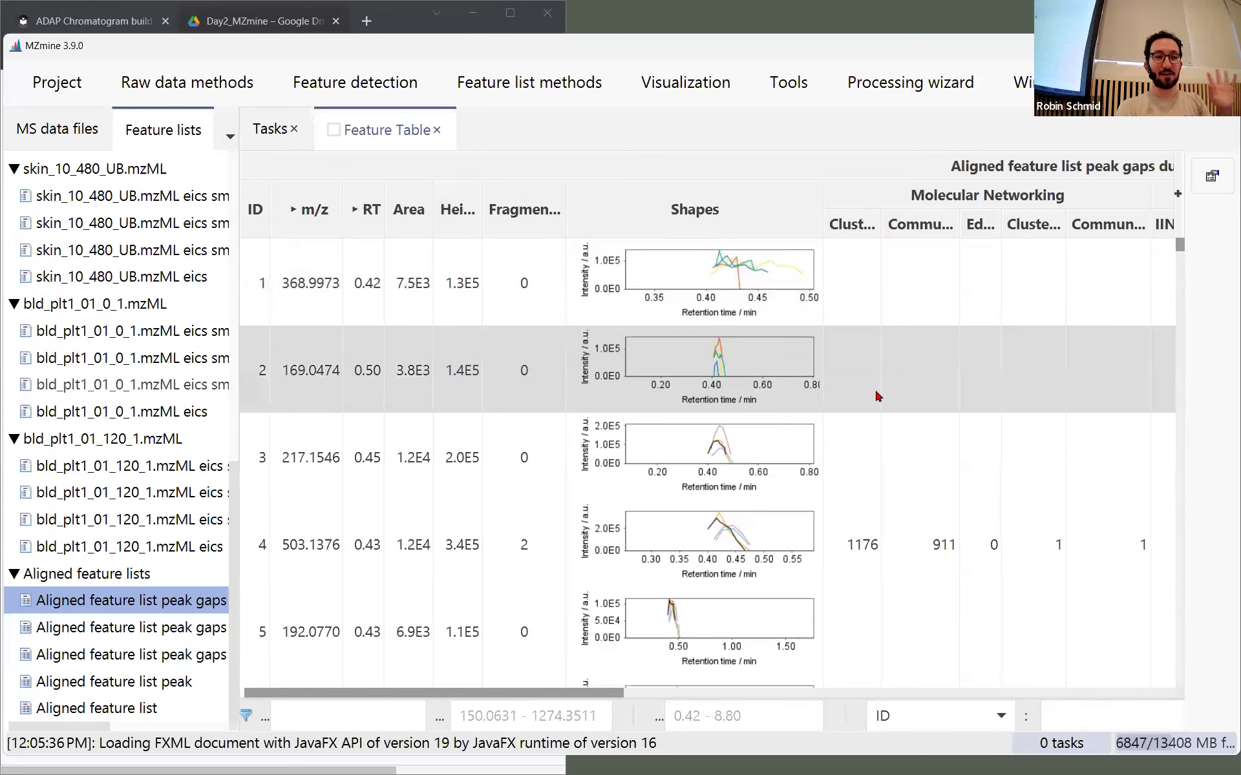
# Sort the aligned feature table by area in descending order and widen the Height column to fit its title
pyautogui.click(416, 227)
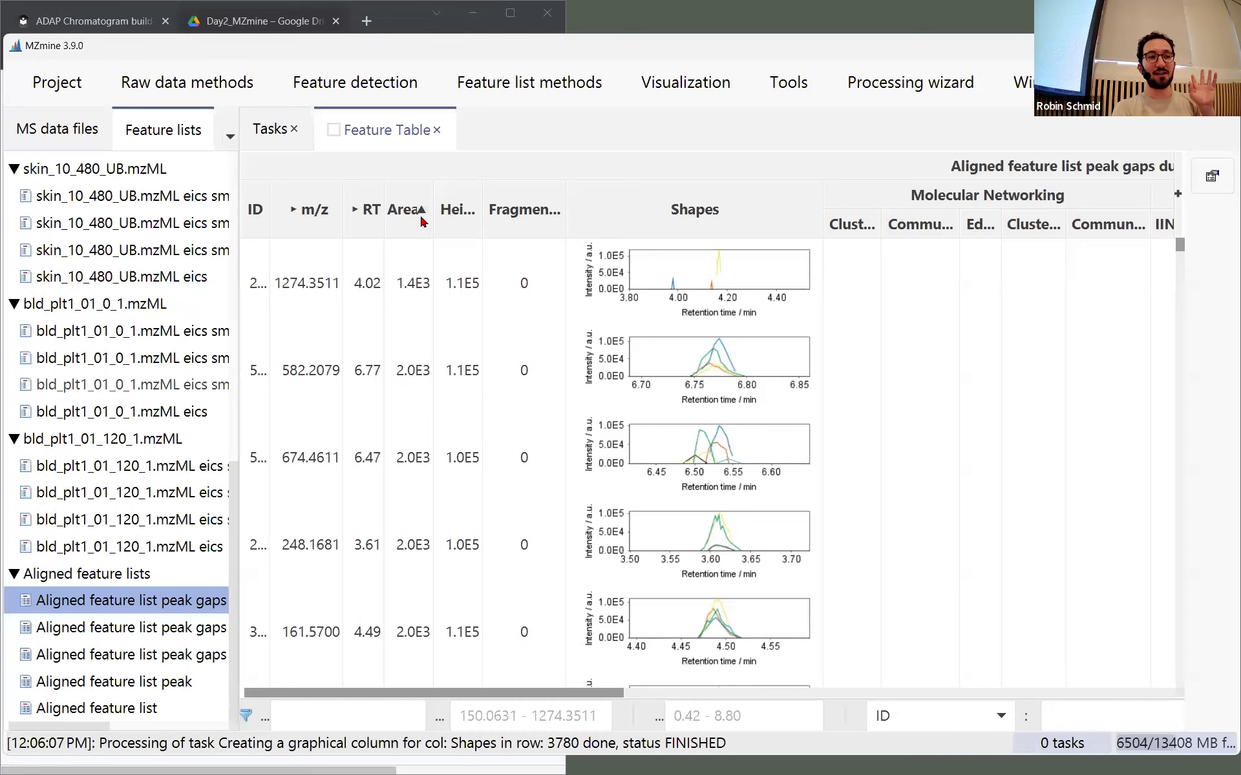
pyautogui.click(417, 217)
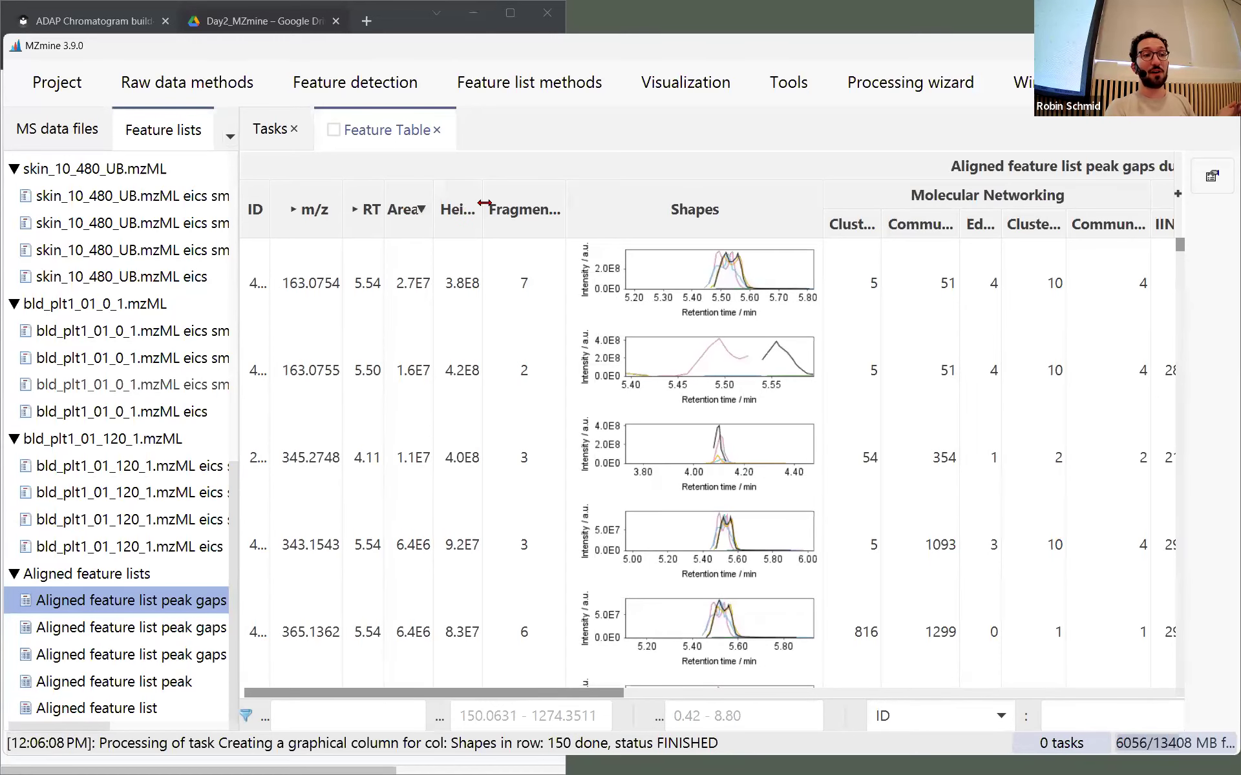
pyautogui.moveTo(484, 203); pyautogui.dragTo(504, 203)
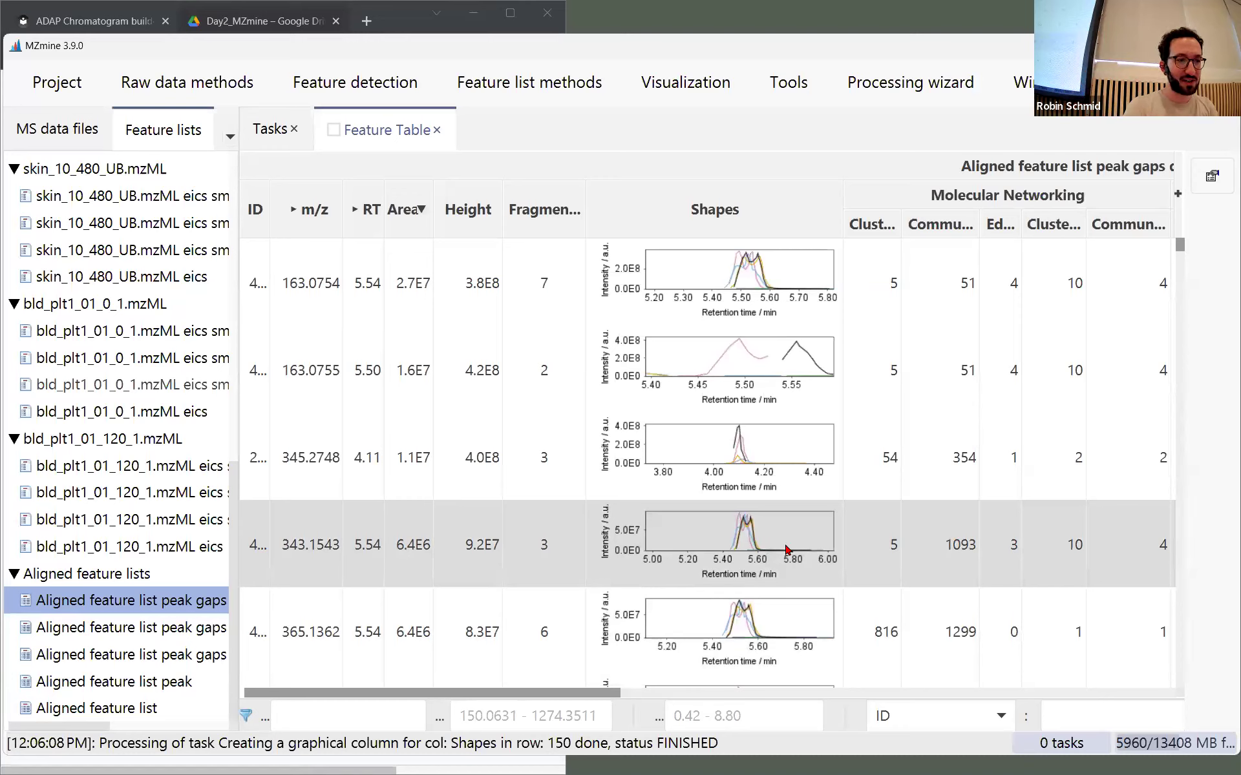
# Zoom the chromatogram shape of the m/z 345.2748 feature to about 4.02 to 4.18 minutes, with the full peak height in range
pyautogui.click(713, 449)
pyautogui.moveTo(719, 441); pyautogui.dragTo(766, 479)
pyautogui.click(564, 458)
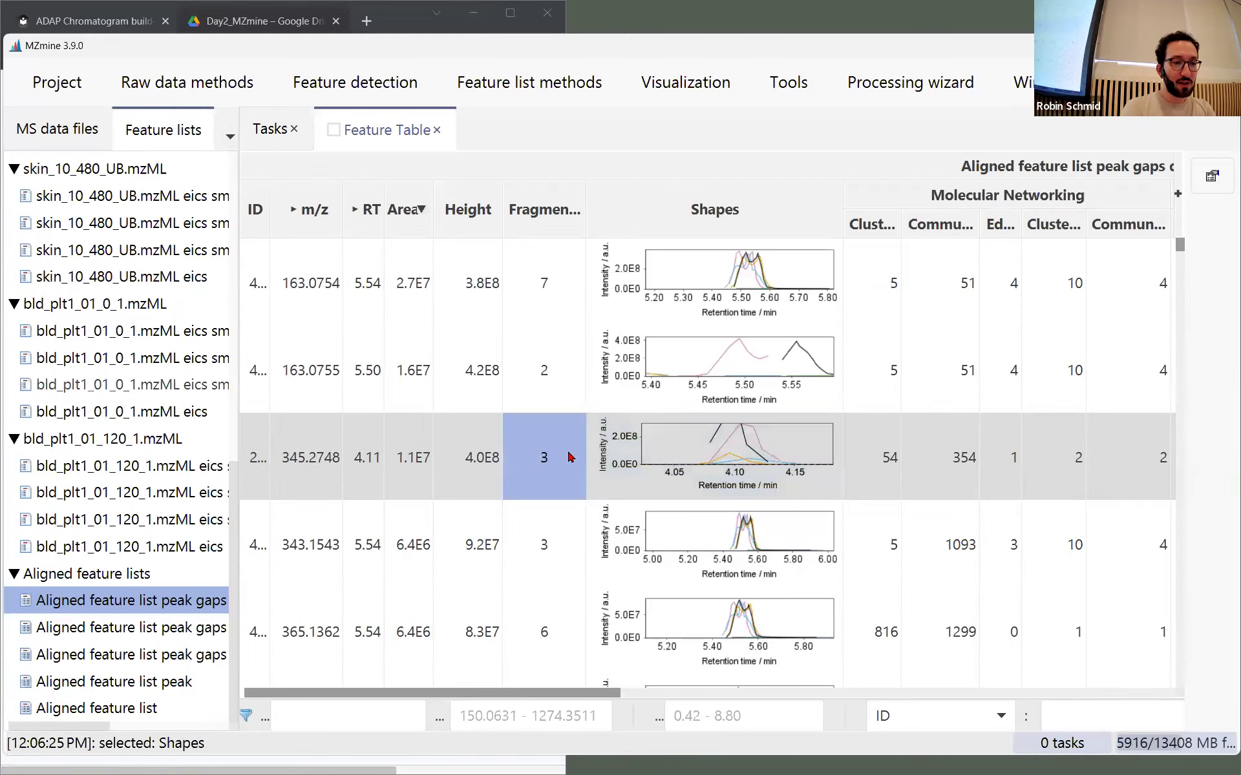
pyautogui.click(620, 455)
pyautogui.click(563, 539)
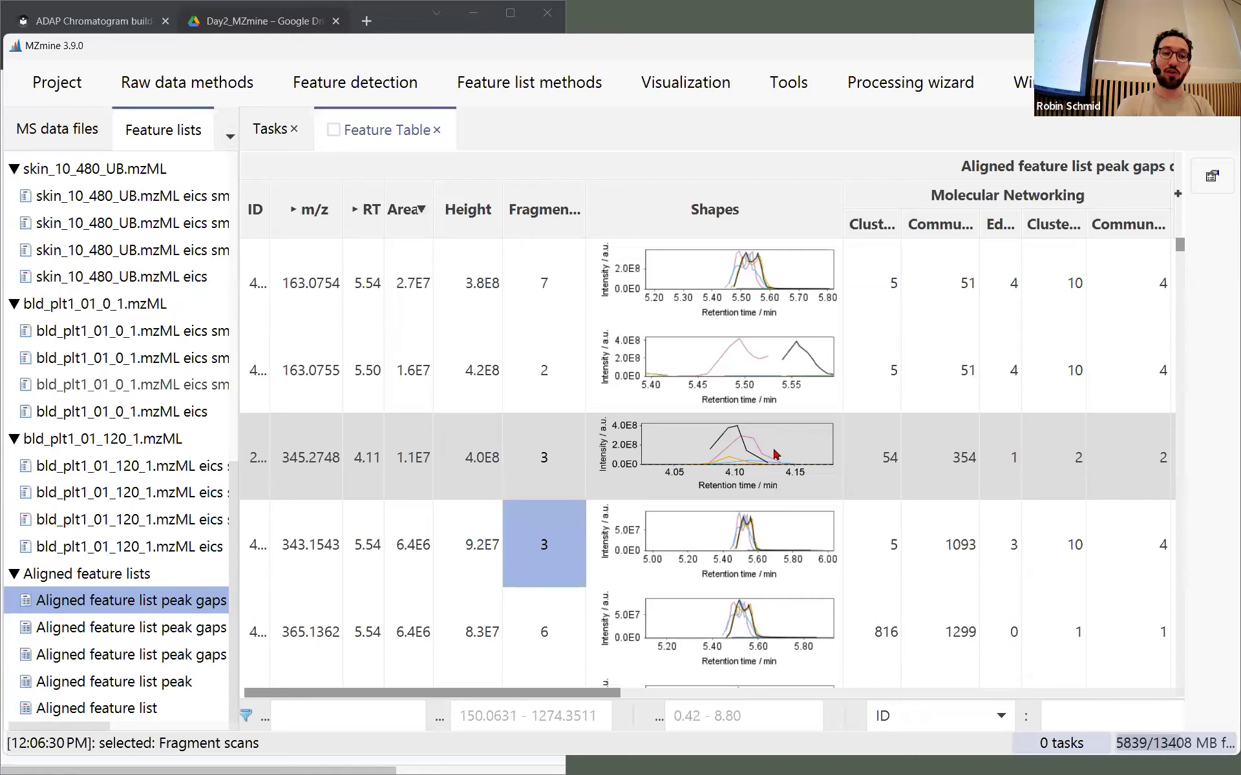
# Zoom the chromatogram shape of feature 351 (m/z 185.0810) to a retention time range of about 1.84 to 2.27 minutes
pyautogui.scroll(-2, 933, 445)
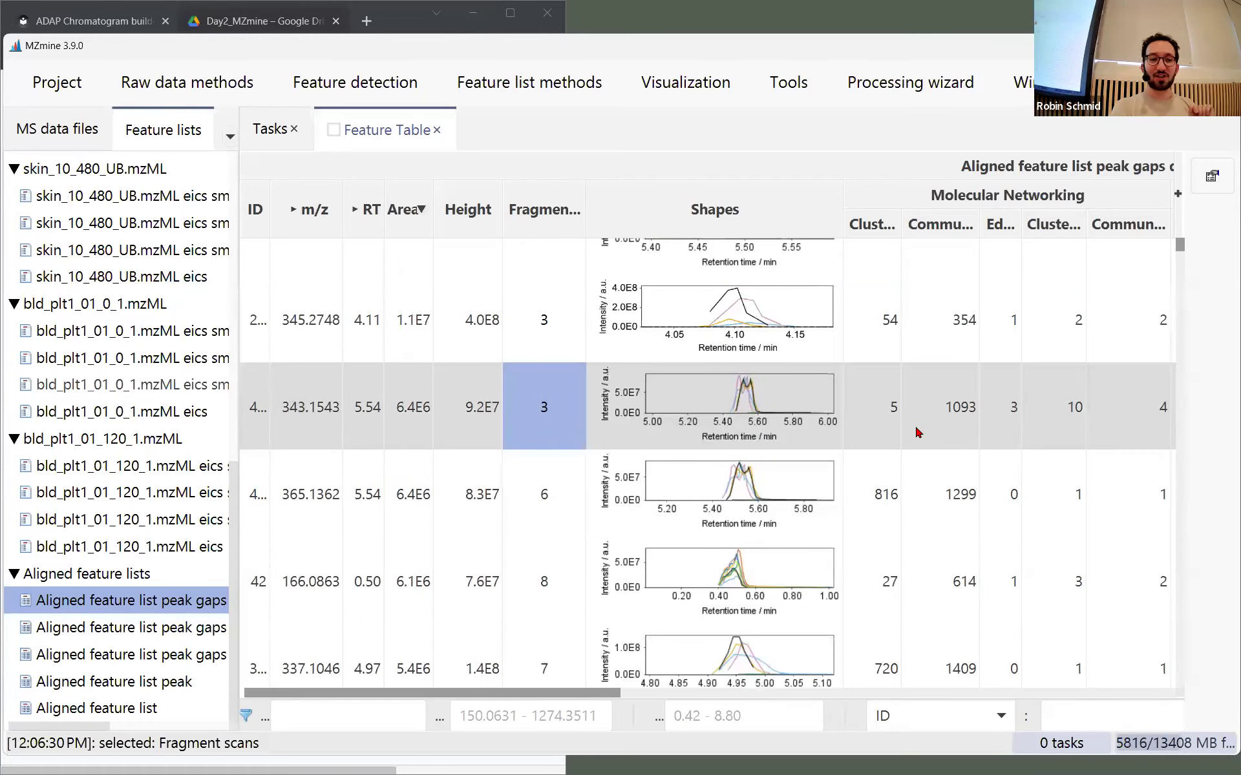
pyautogui.scroll(-2, 921, 434)
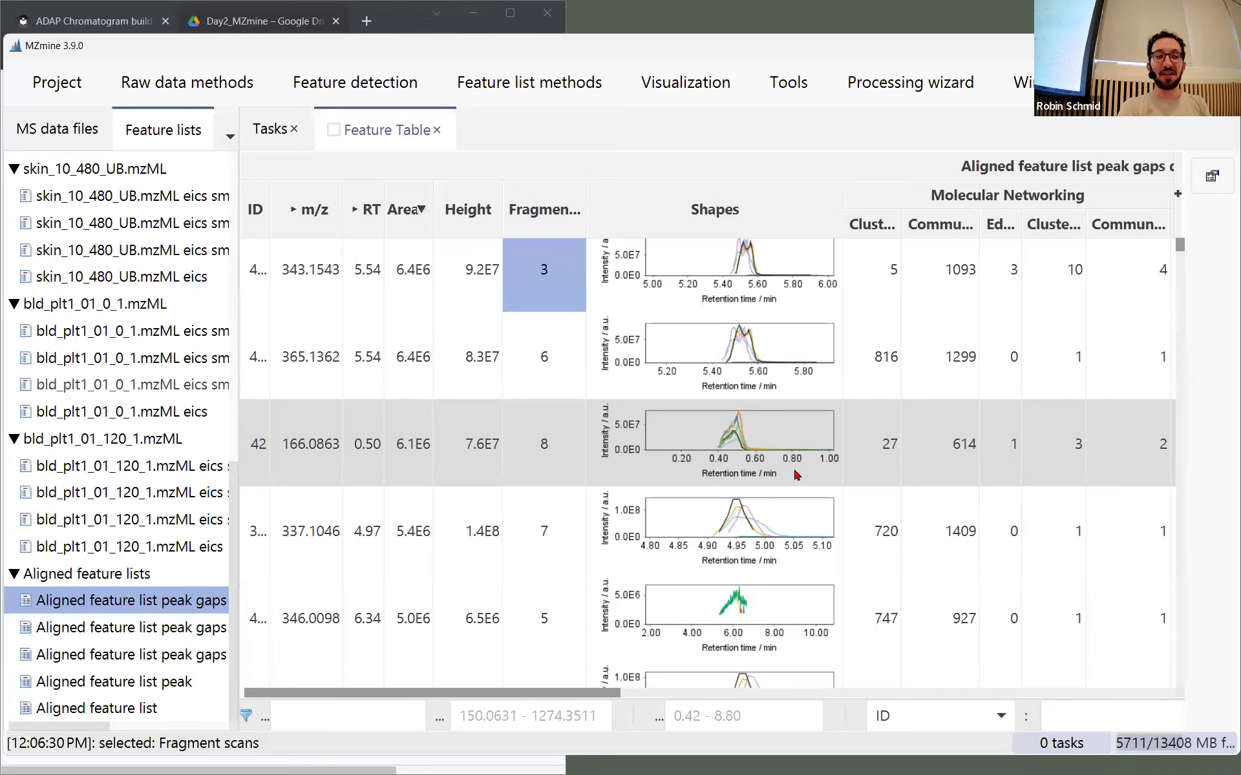
pyautogui.scroll(-2, 978, 433)
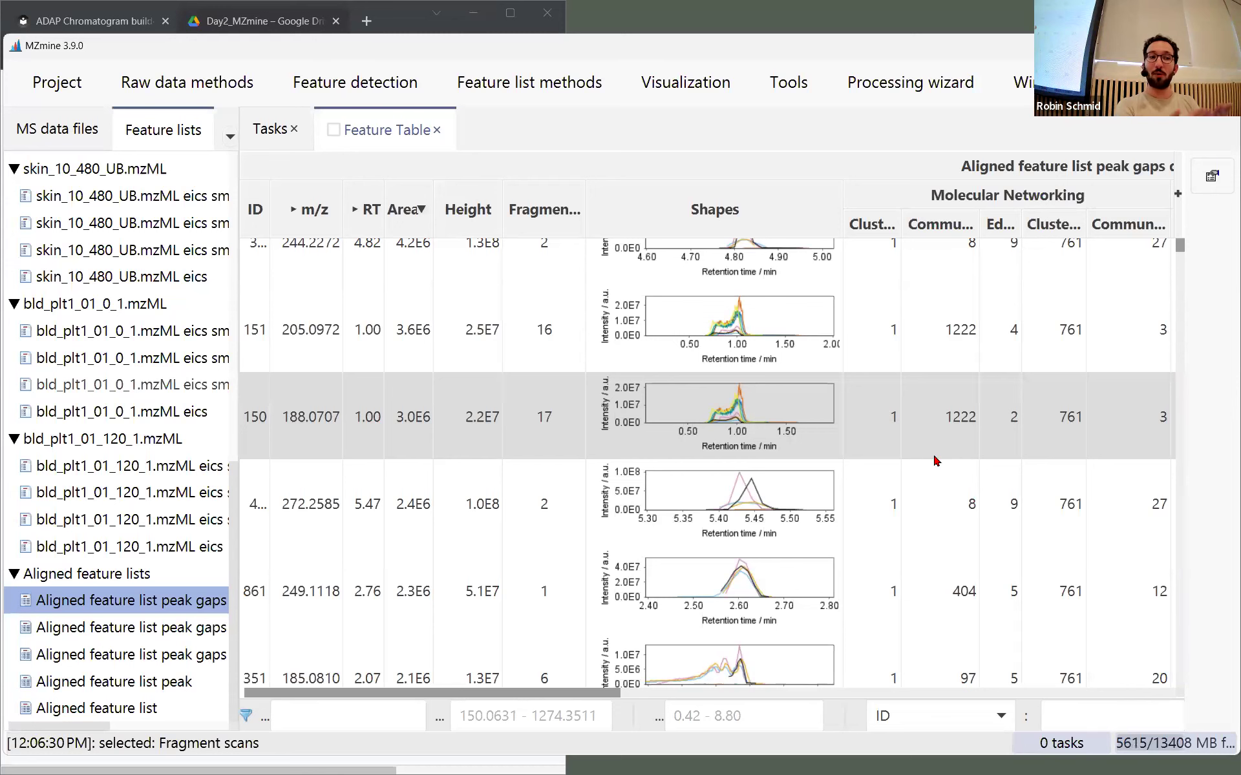
pyautogui.scroll(-3, 940, 382)
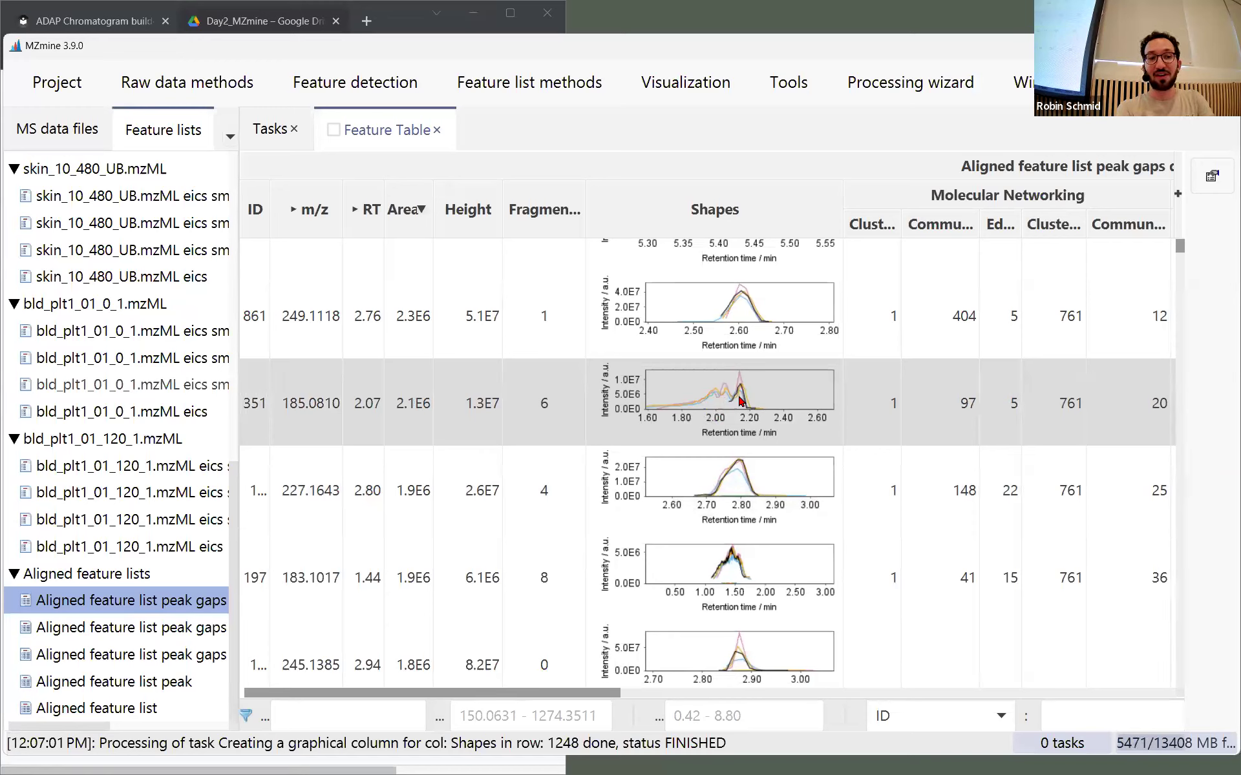
pyautogui.moveTo(686, 377); pyautogui.dragTo(761, 426)
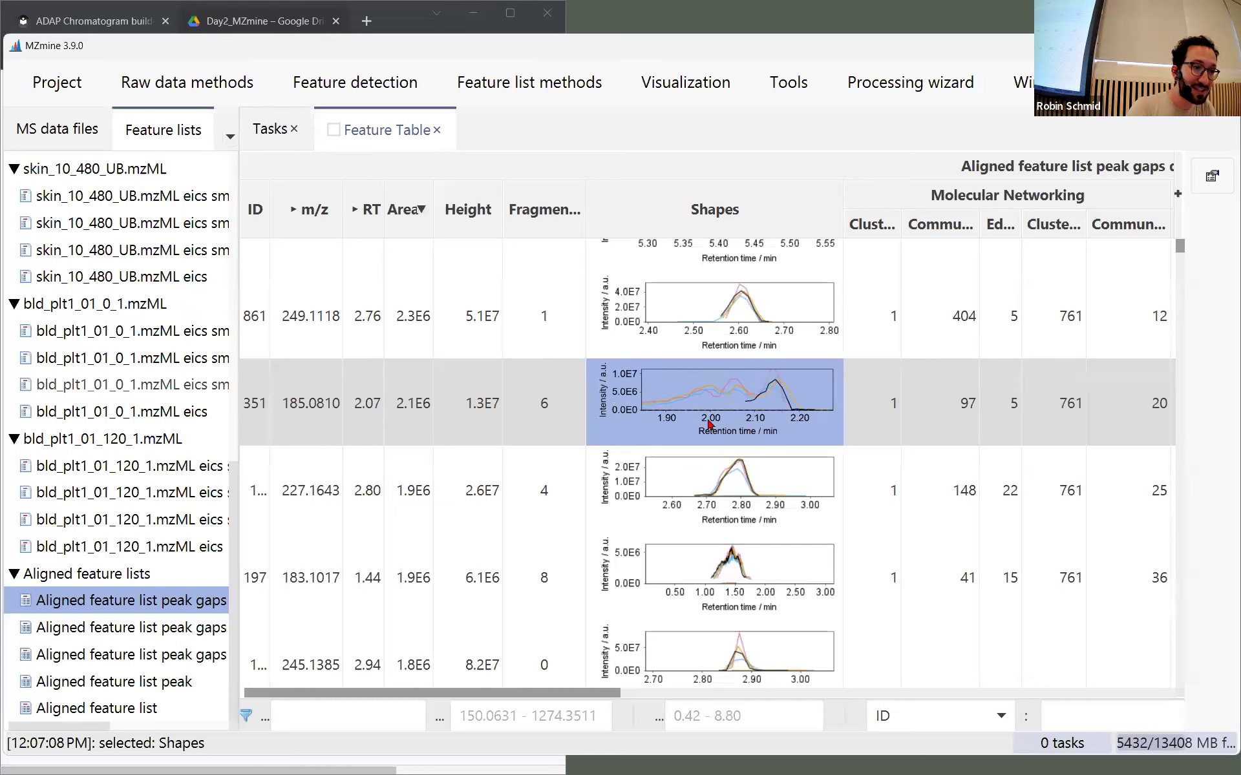
pyautogui.click(544, 407)
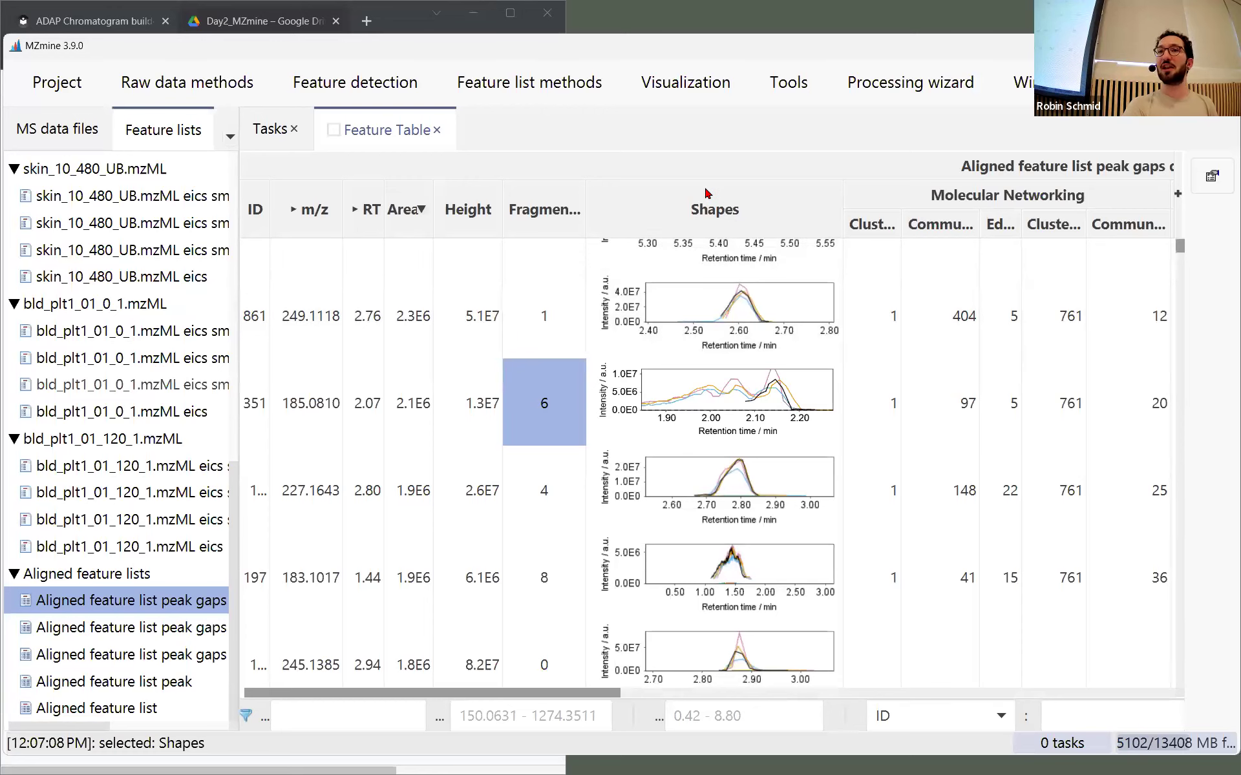
# Show the alignment columns in the aligned feature table and examine the alignment rate, aligned features and score values
pyautogui.scroll(-3, 894, 408)
pyautogui.scroll(-6, 896, 404)
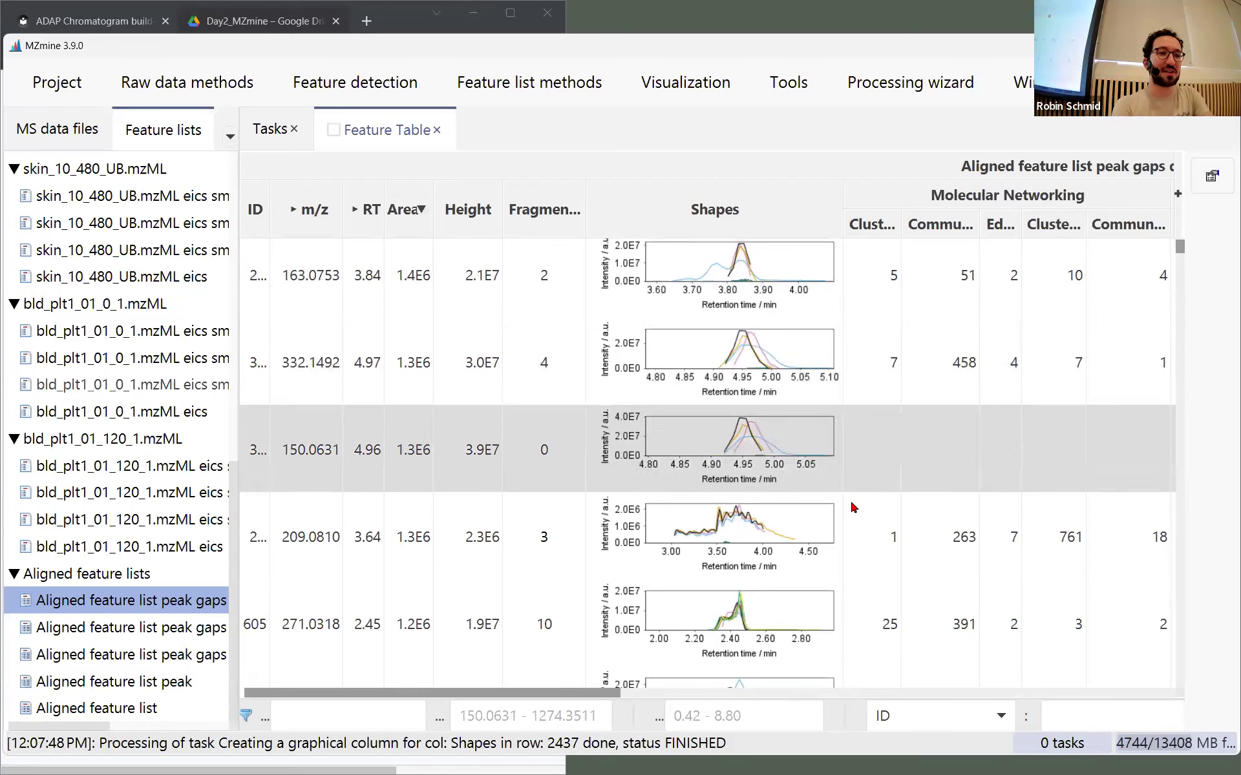
pyautogui.moveTo(572, 695); pyautogui.dragTo(480, 691)
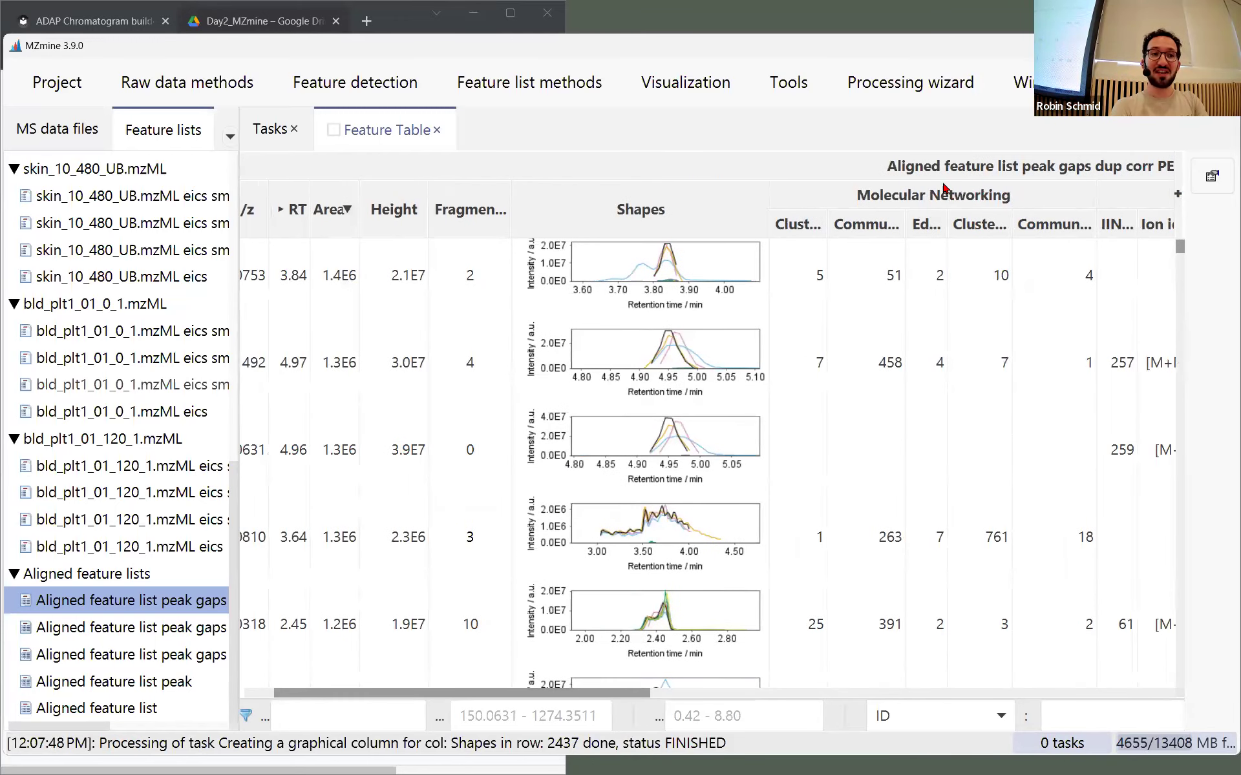
pyautogui.click(1178, 195)
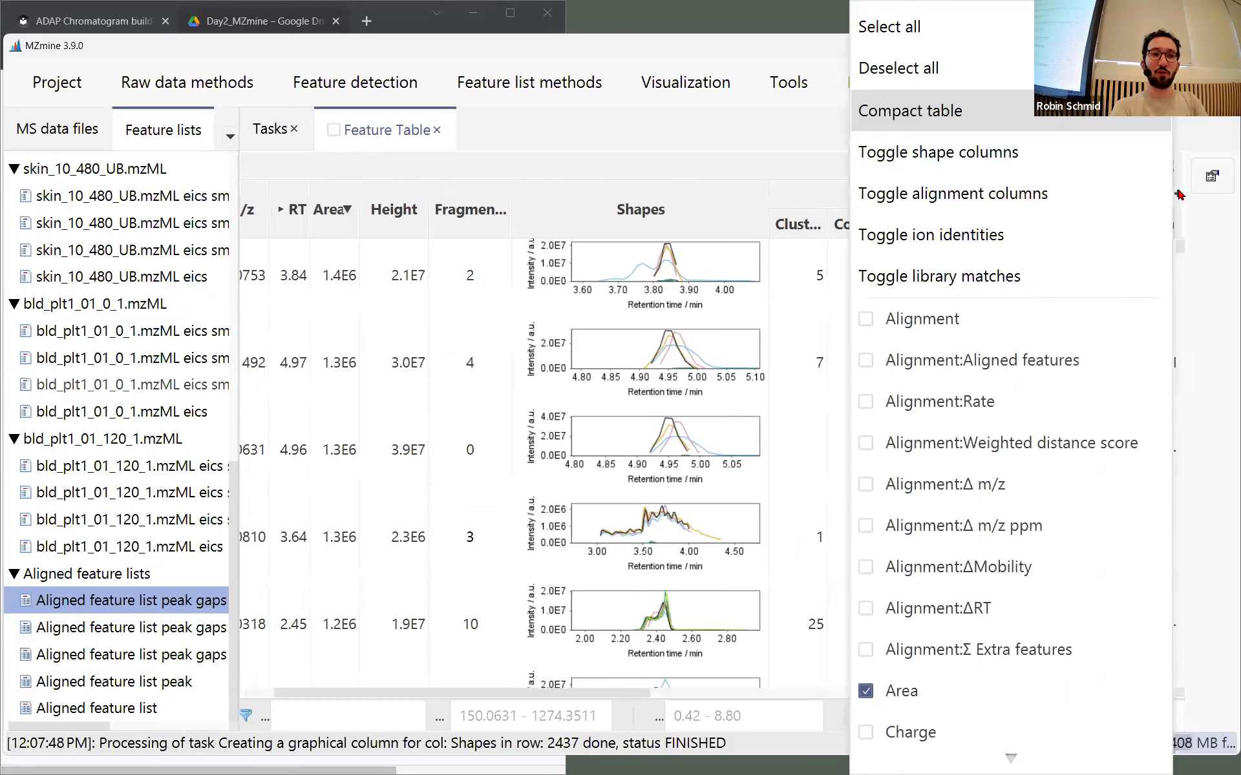
pyautogui.click(952, 194)
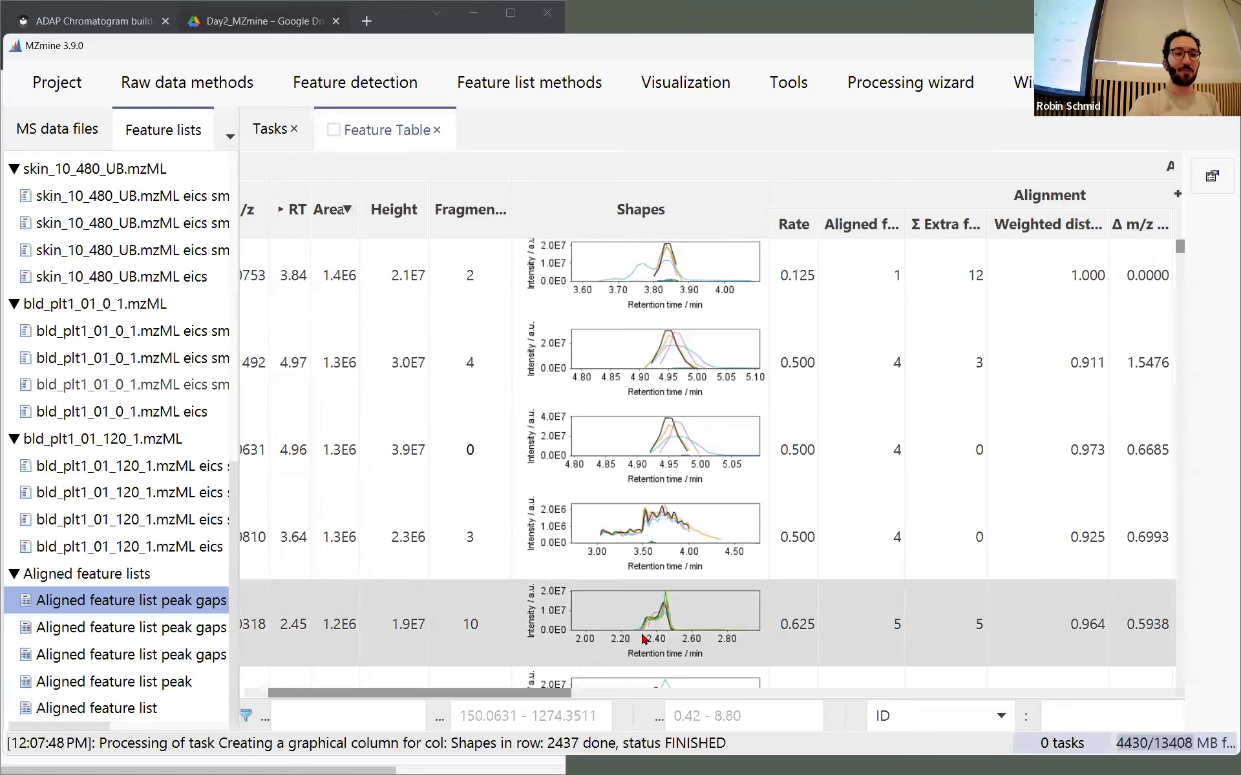
pyautogui.moveTo(572, 694); pyautogui.dragTo(622, 696)
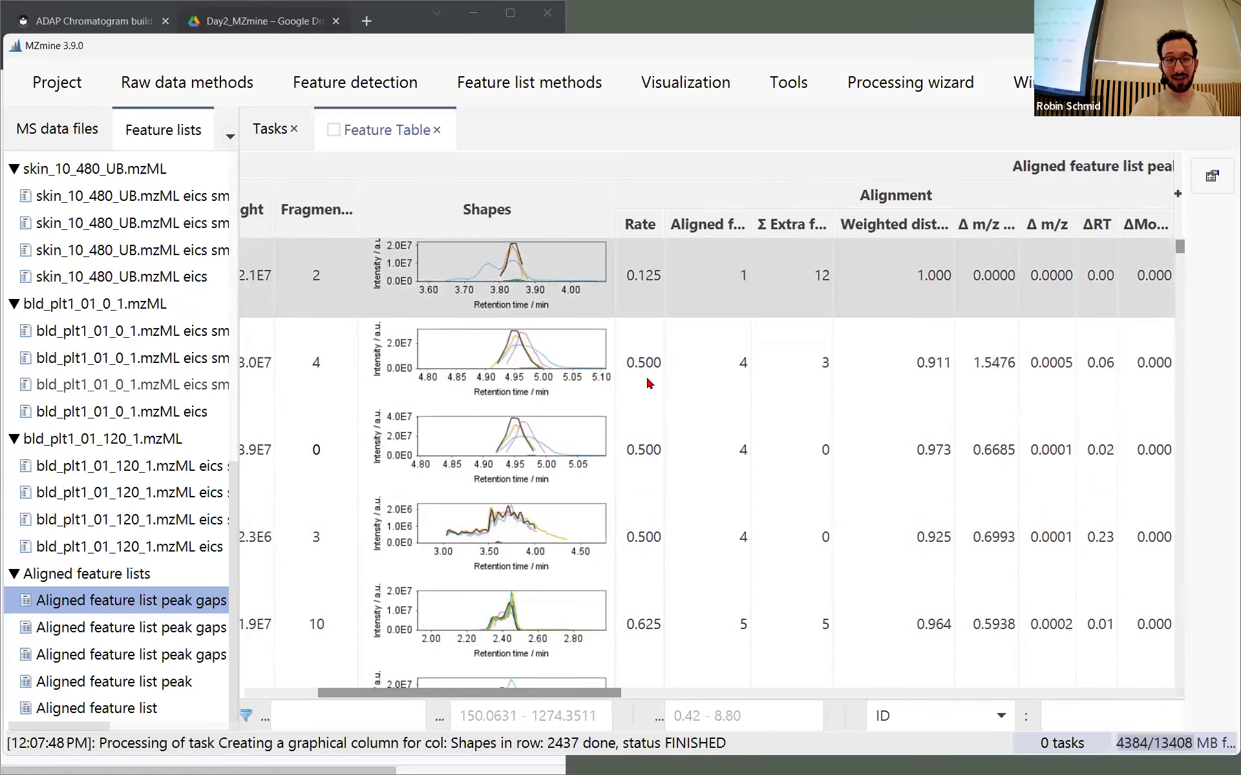
pyautogui.moveTo(586, 696); pyautogui.dragTo(596, 698)
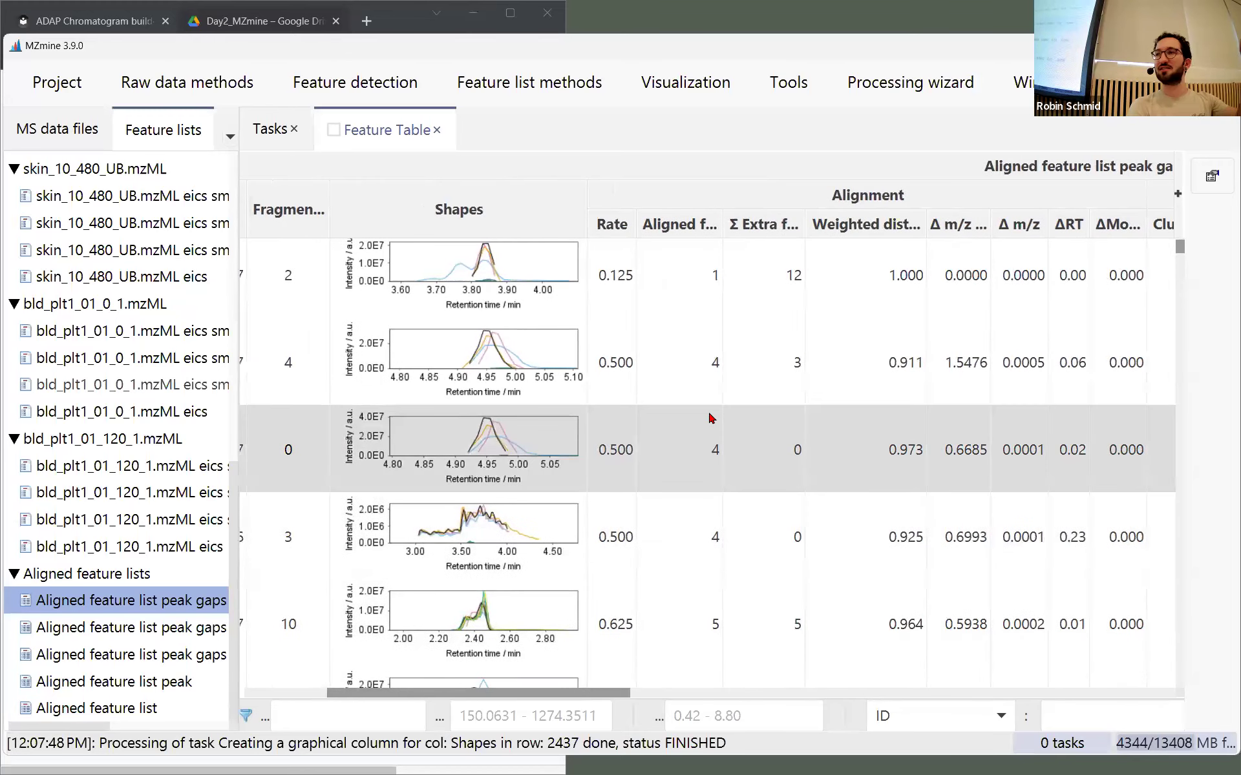
# Sort the aligned feature table by alignment rate in descending order and select the first row's aligned features value
pyautogui.click(612, 226)
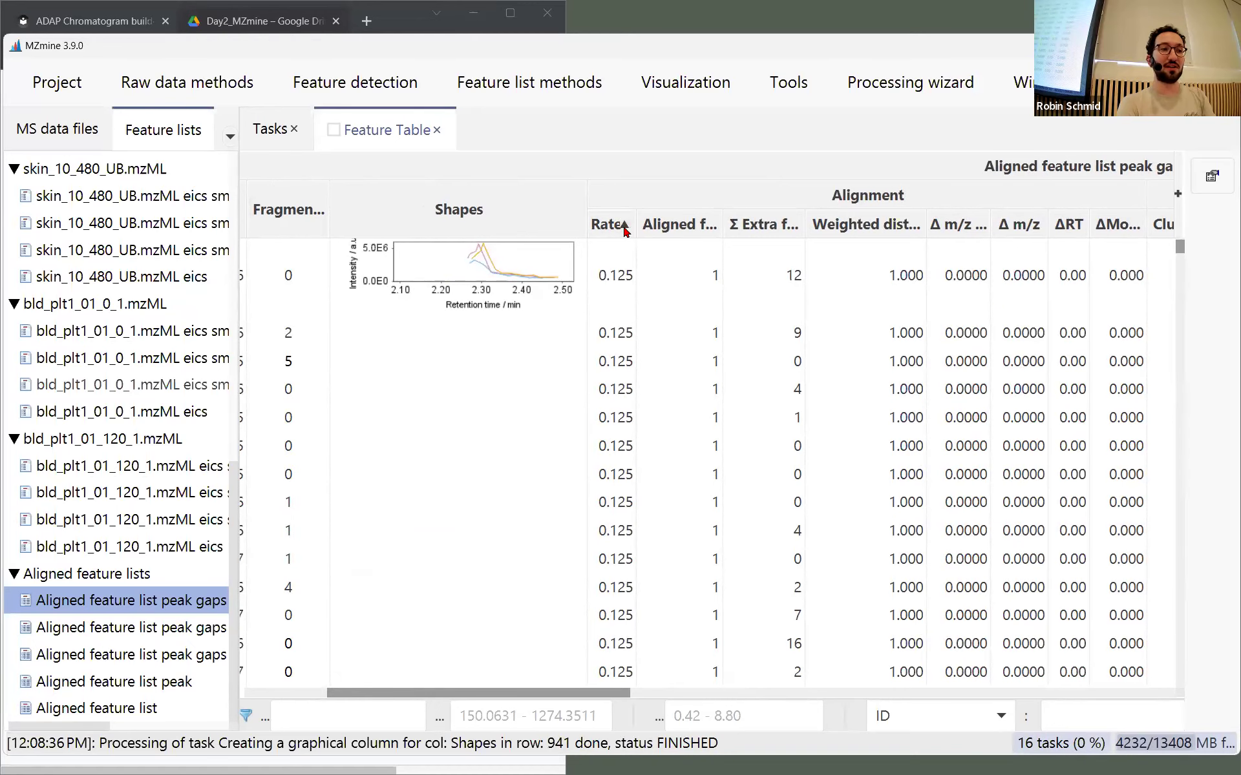
pyautogui.click(624, 227)
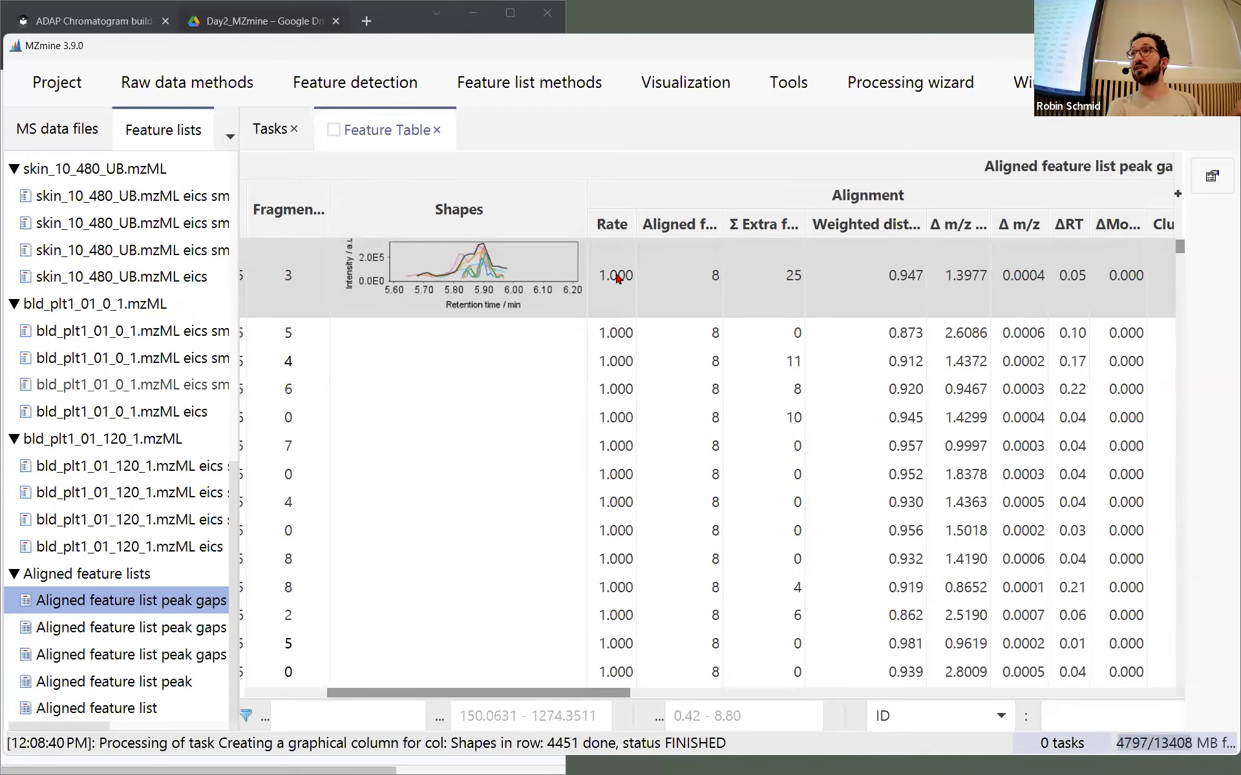
pyautogui.click(686, 282)
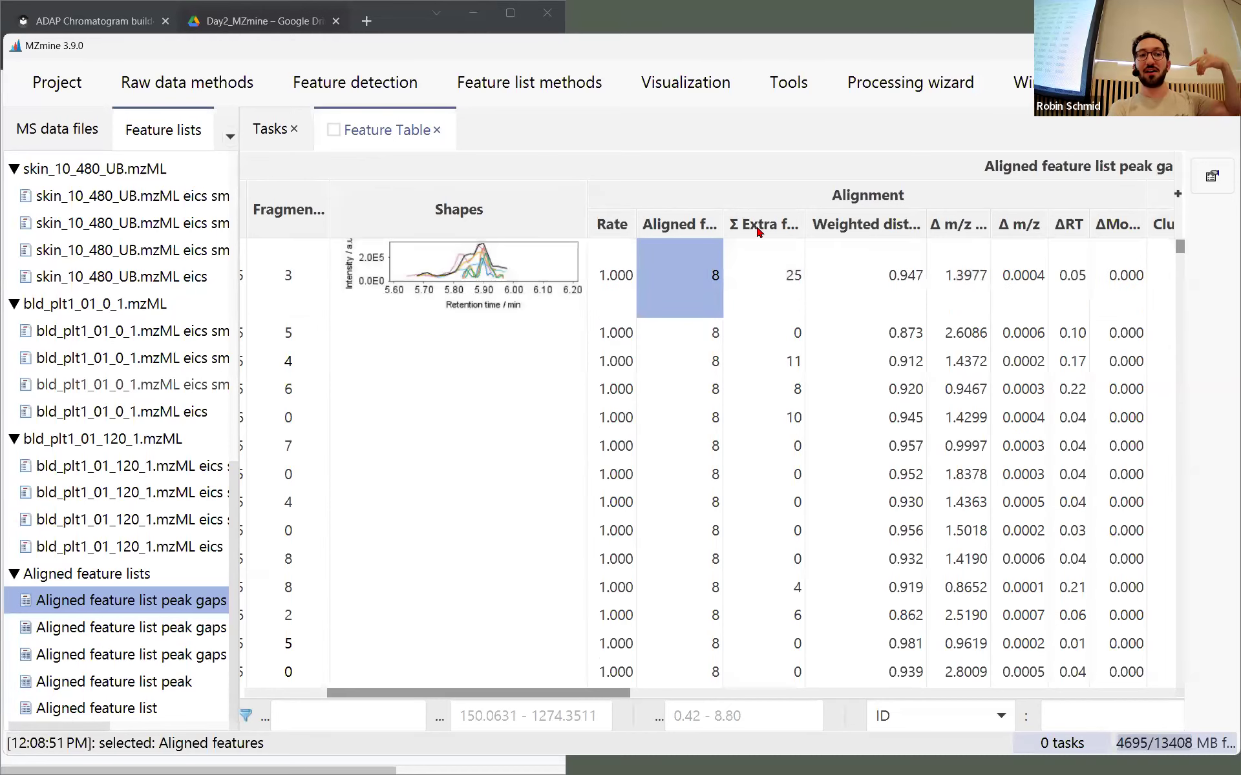
# Widen the Σ Extra features column to fit its title and sort the table by it in ascending order
pyautogui.moveTo(805, 223); pyautogui.dragTo(819, 222)
pyautogui.doubleClick(819, 223)
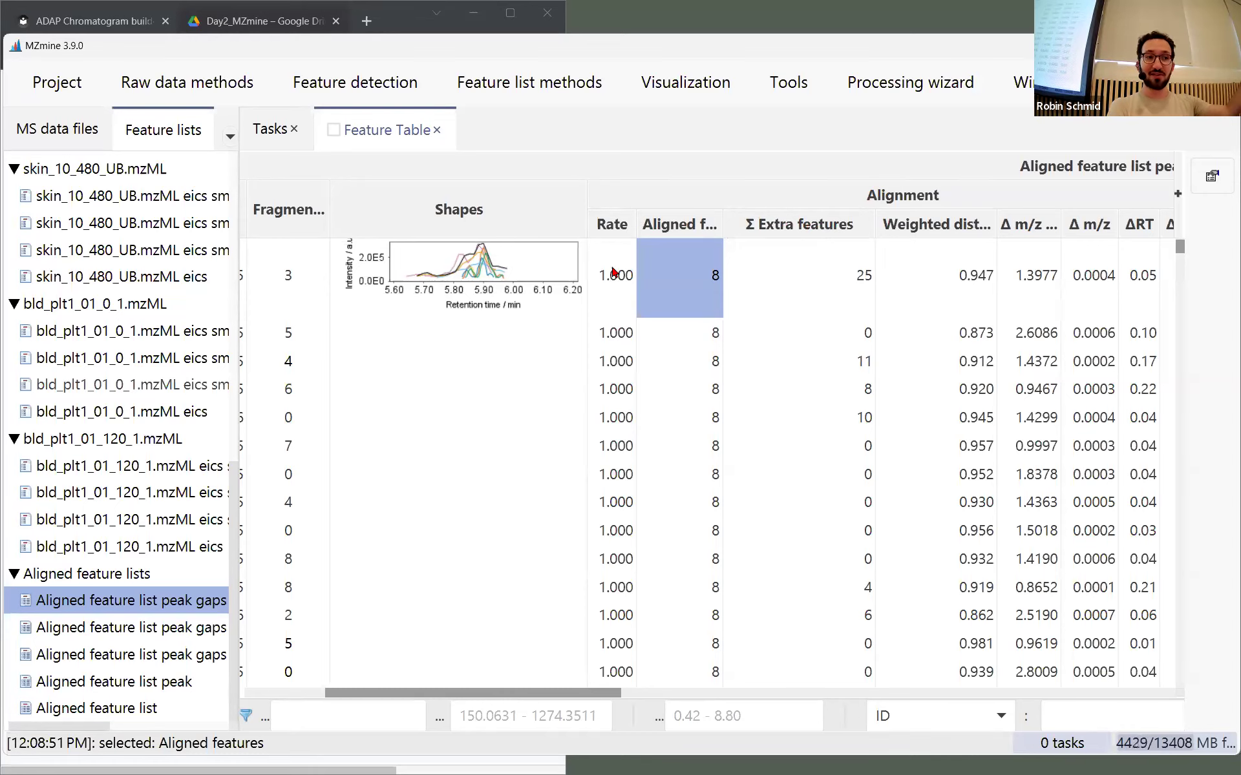
pyautogui.click(801, 224)
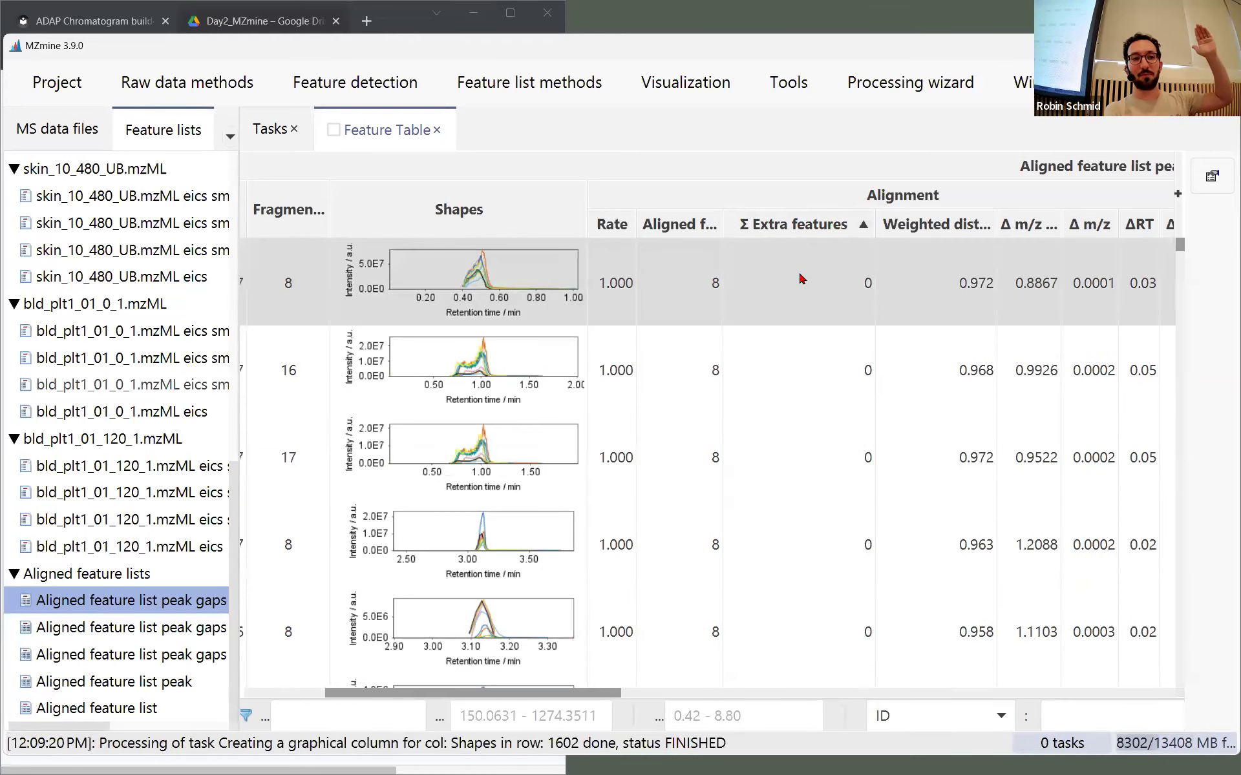
pyautogui.click(838, 298)
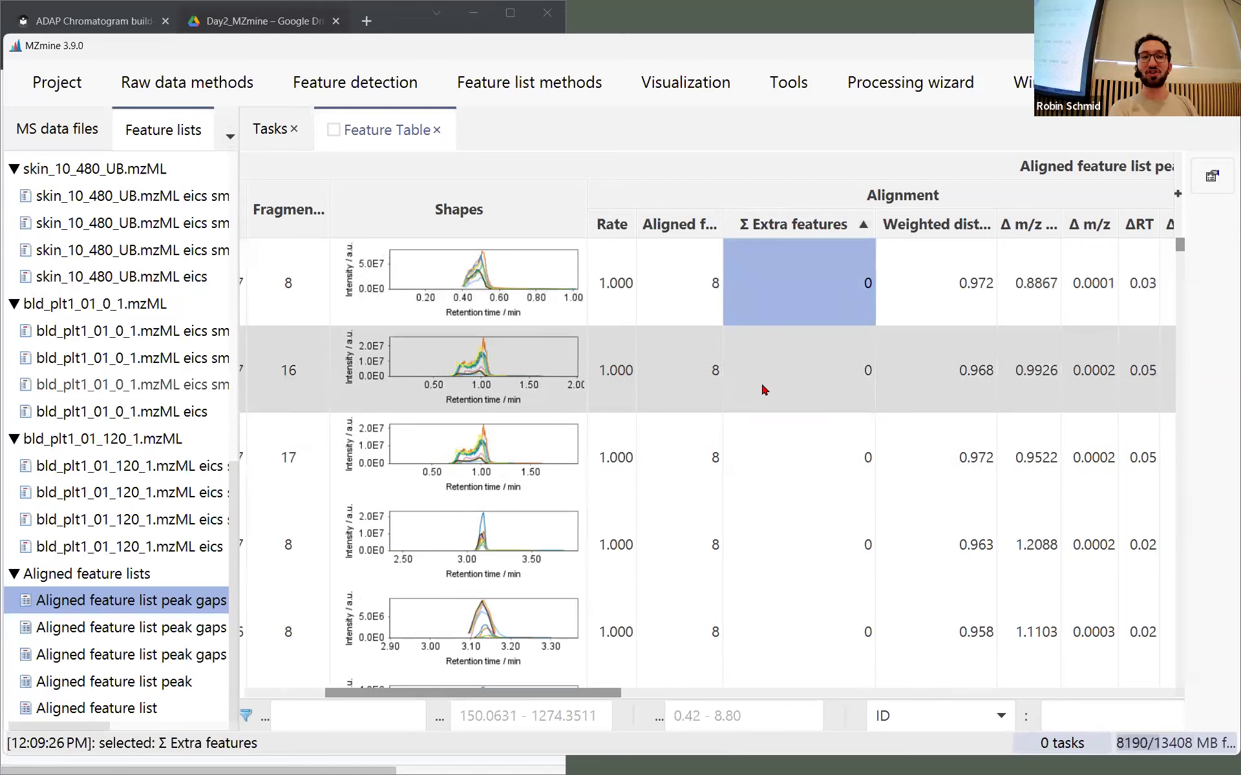
# Zoom the fourth feature's chromatogram shape to about 2.98 to 3.27 minutes and check its aligned and extra feature counts
pyautogui.scroll(-2, 764, 394)
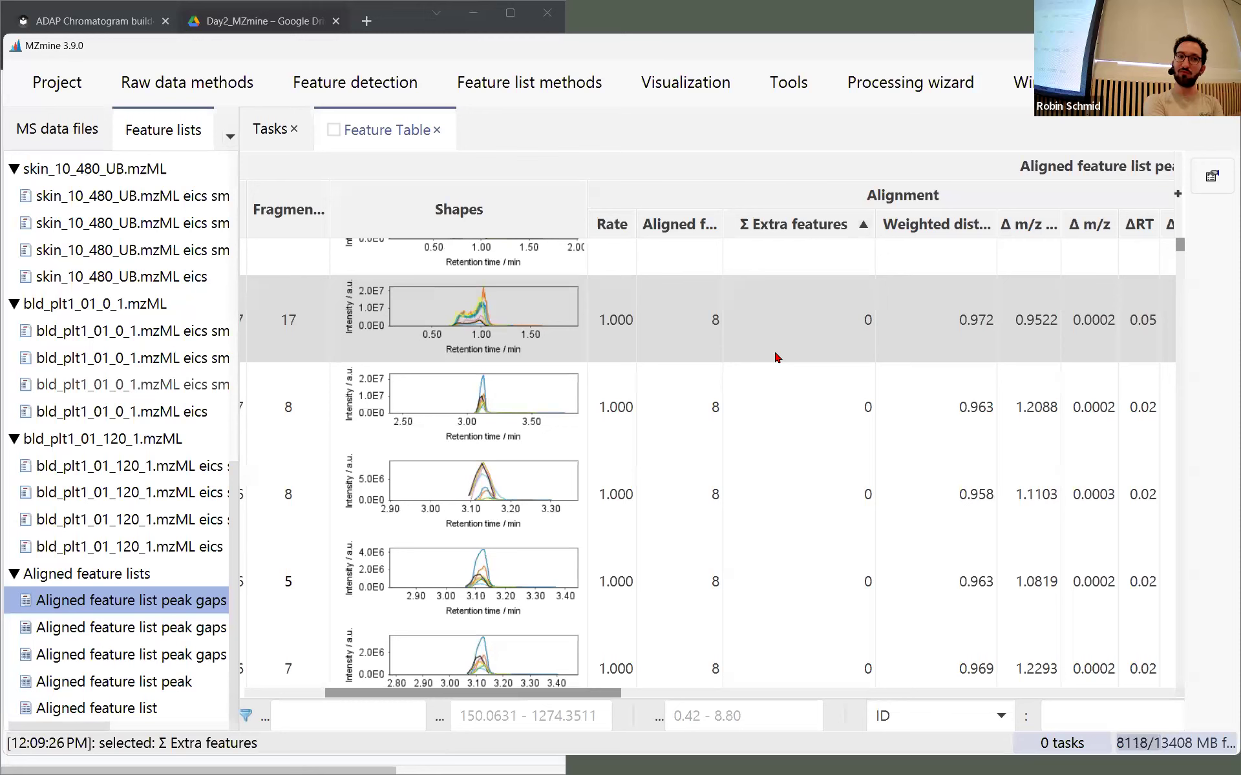
pyautogui.click(692, 417)
pyautogui.click(465, 387)
pyautogui.moveTo(463, 387); pyautogui.dragTo(506, 424)
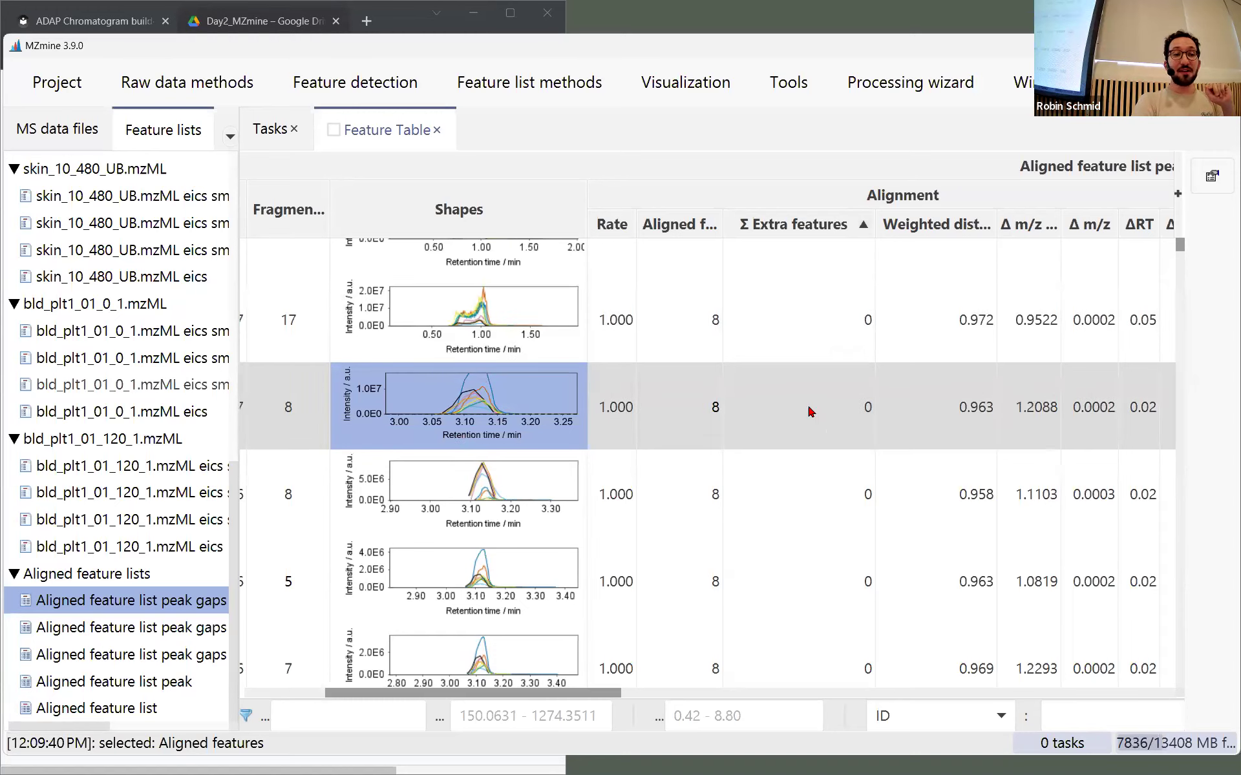
pyautogui.click(830, 410)
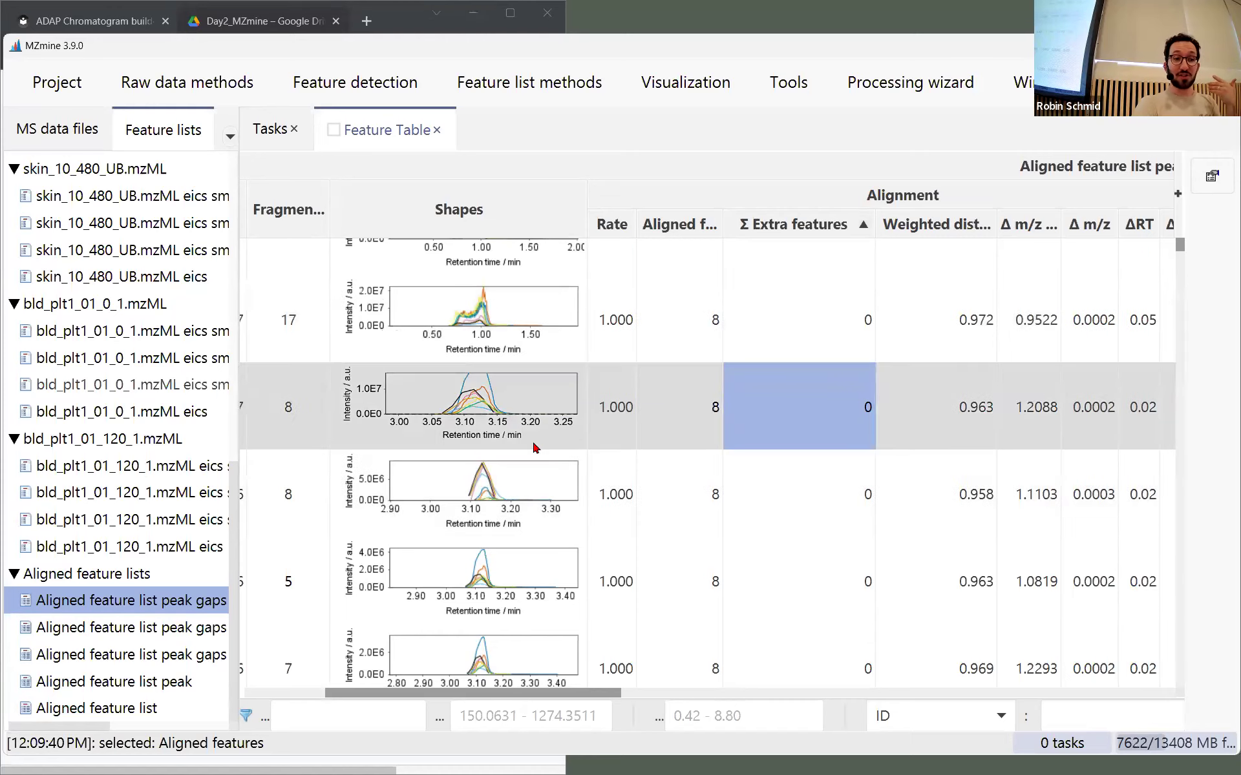
pyautogui.click(680, 399)
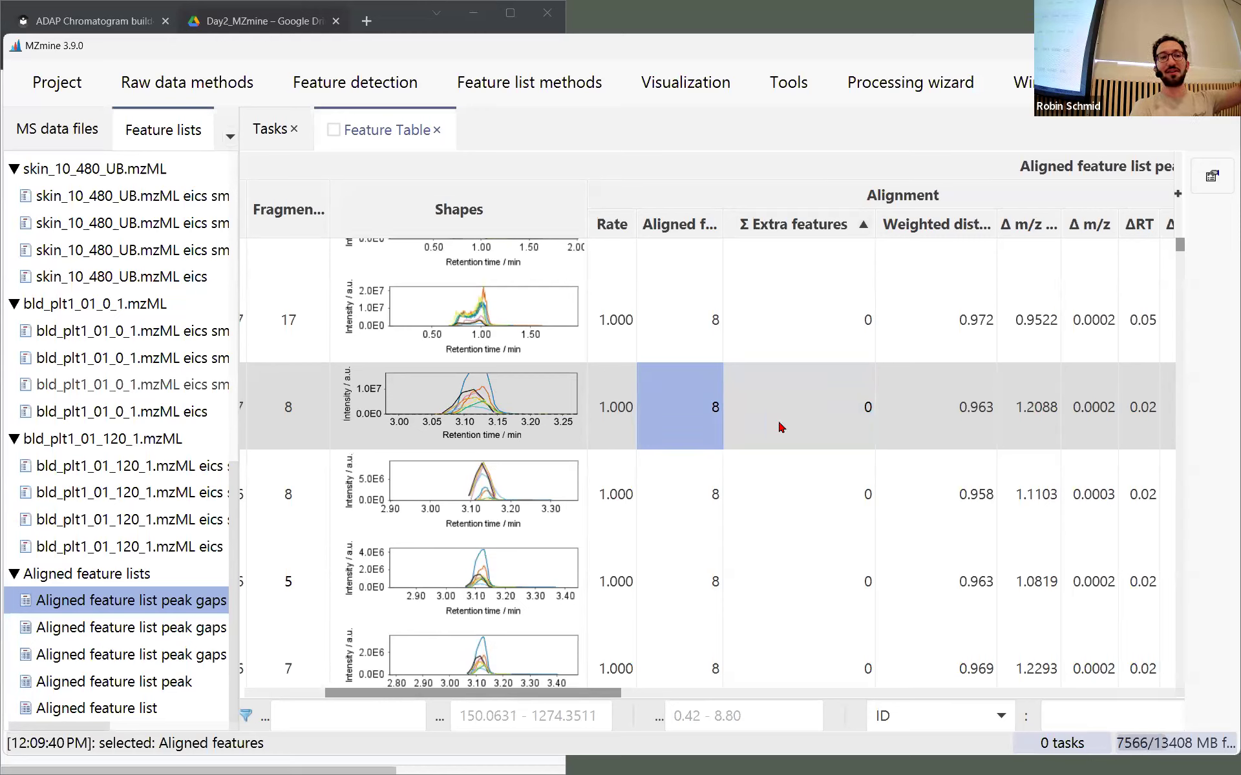
pyautogui.click(836, 414)
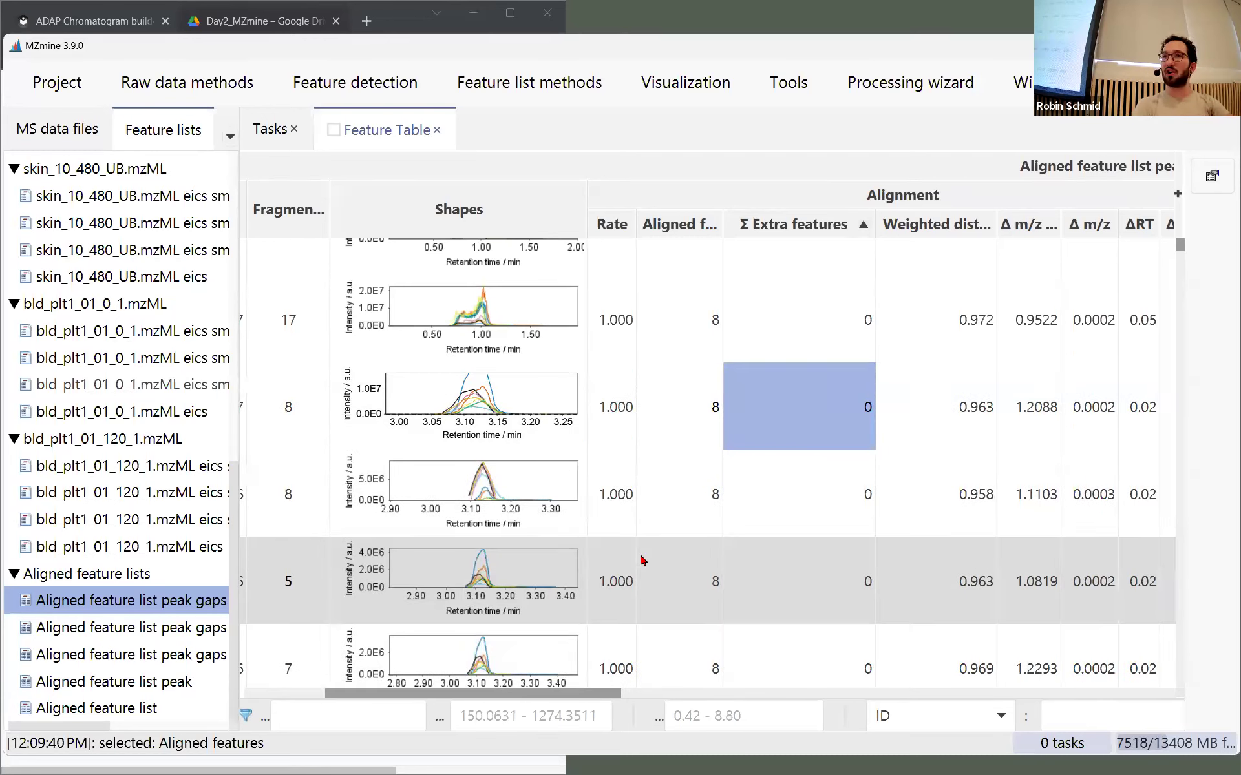
# Bring the remaining alignment columns into view and compare the ΔRT values of the third, fourth and fifth features
pyautogui.moveTo(581, 696); pyautogui.dragTo(621, 695)
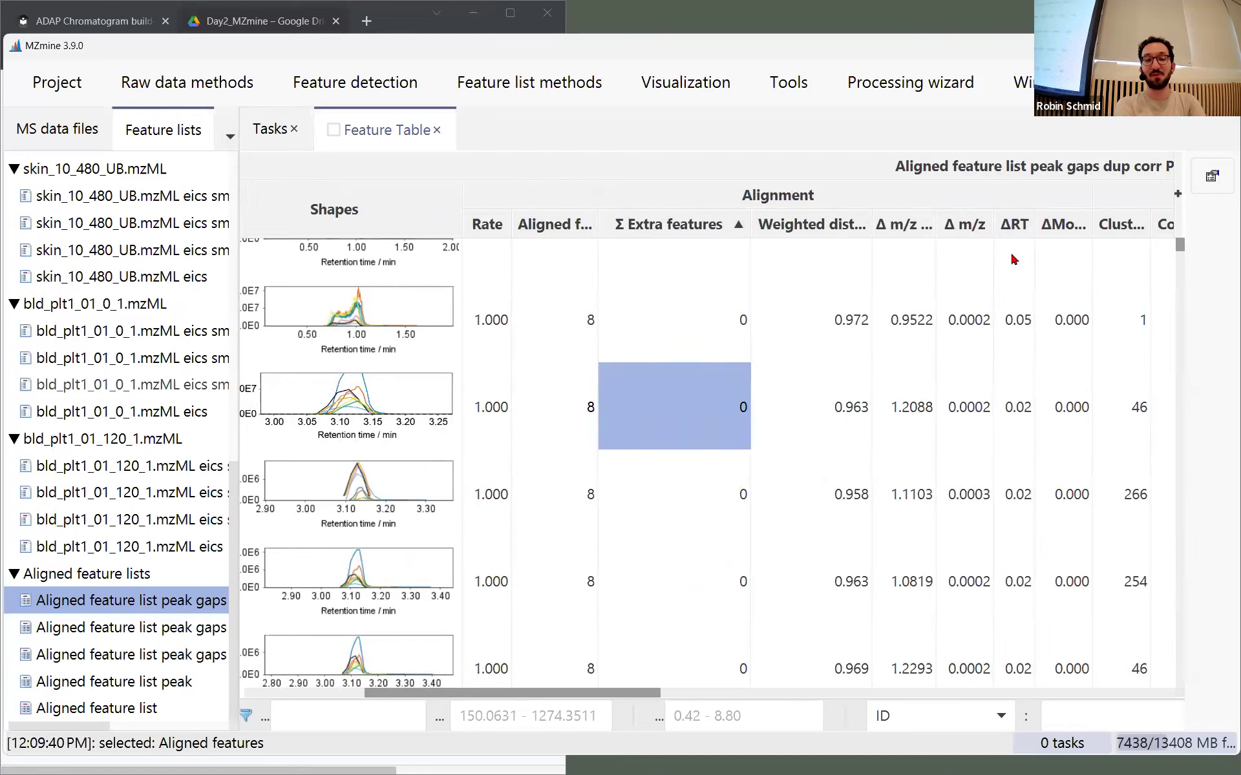
pyautogui.click(1015, 389)
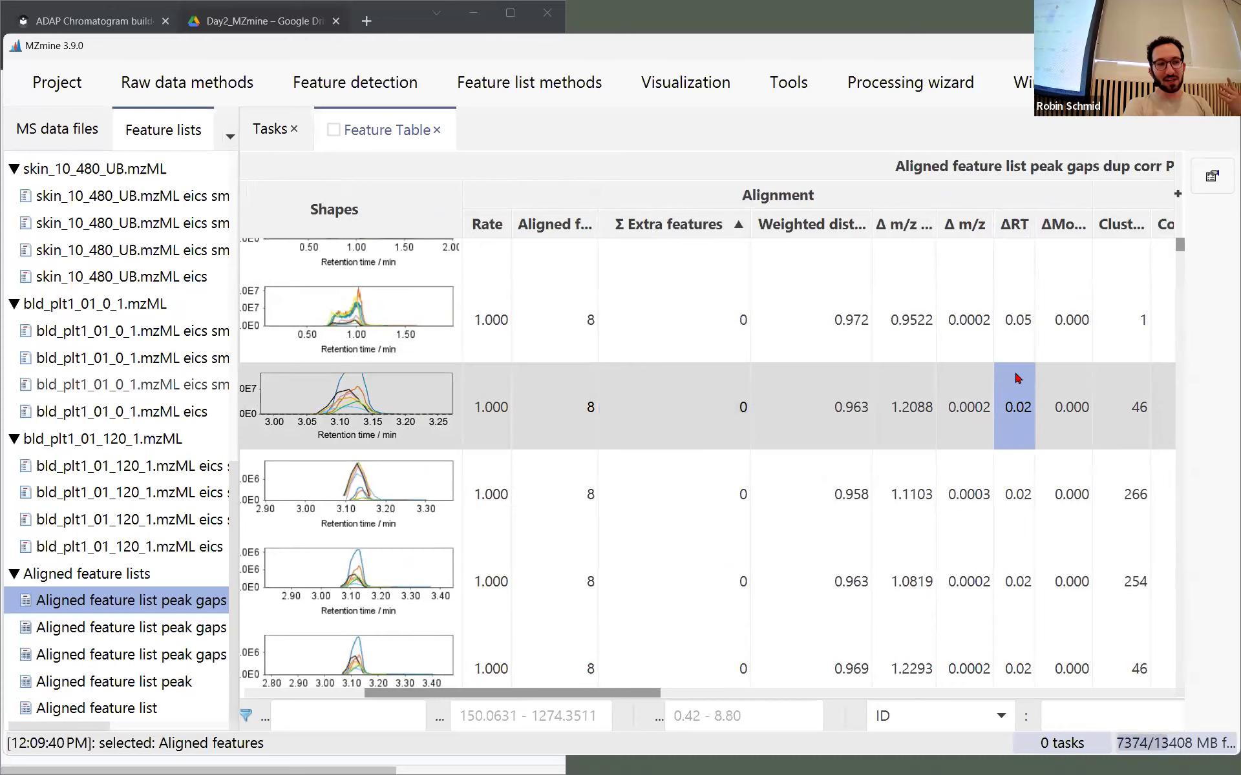
pyautogui.click(1010, 319)
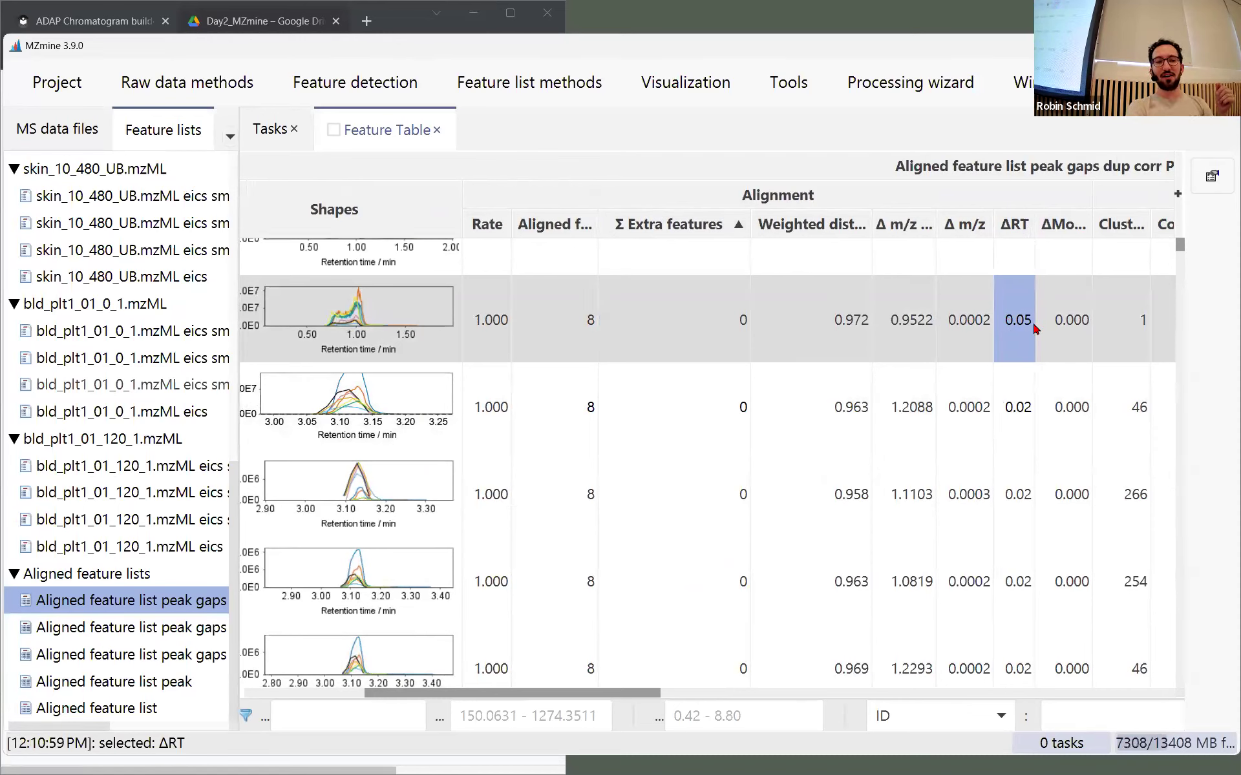
pyautogui.click(1007, 414)
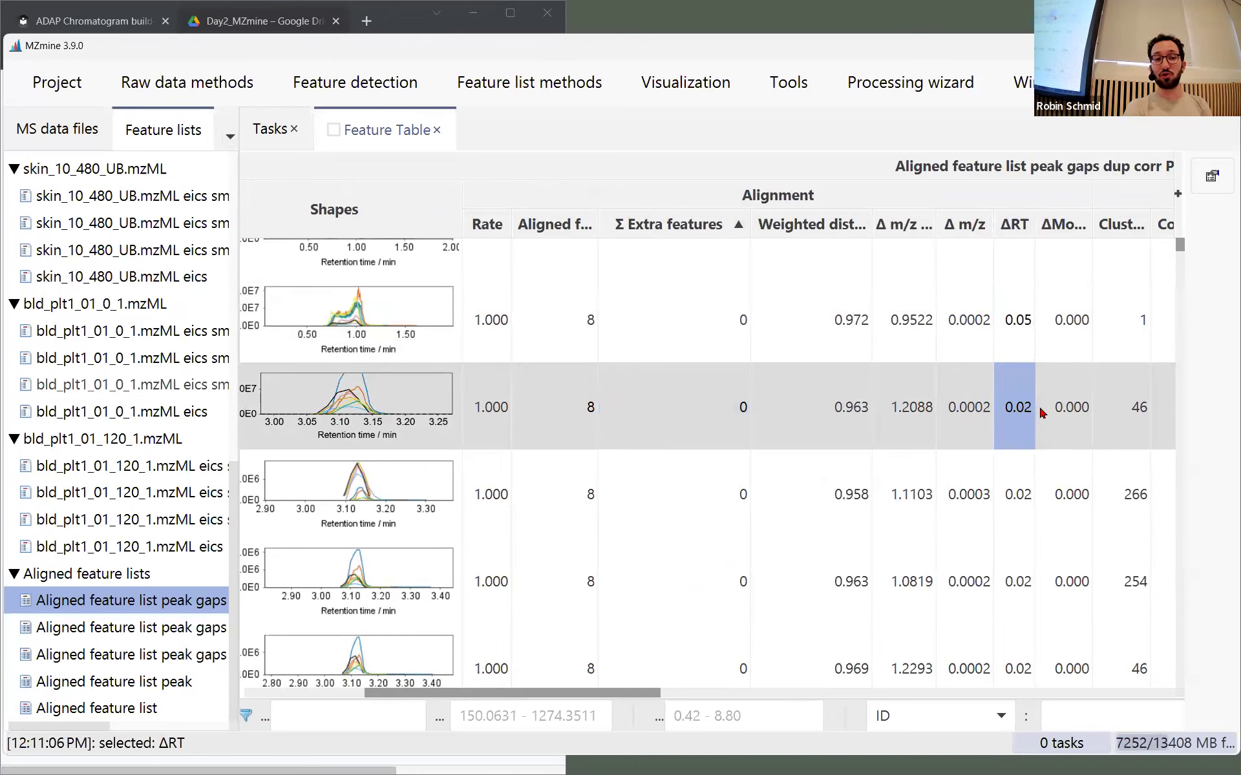
pyautogui.click(1026, 496)
pyautogui.click(1033, 417)
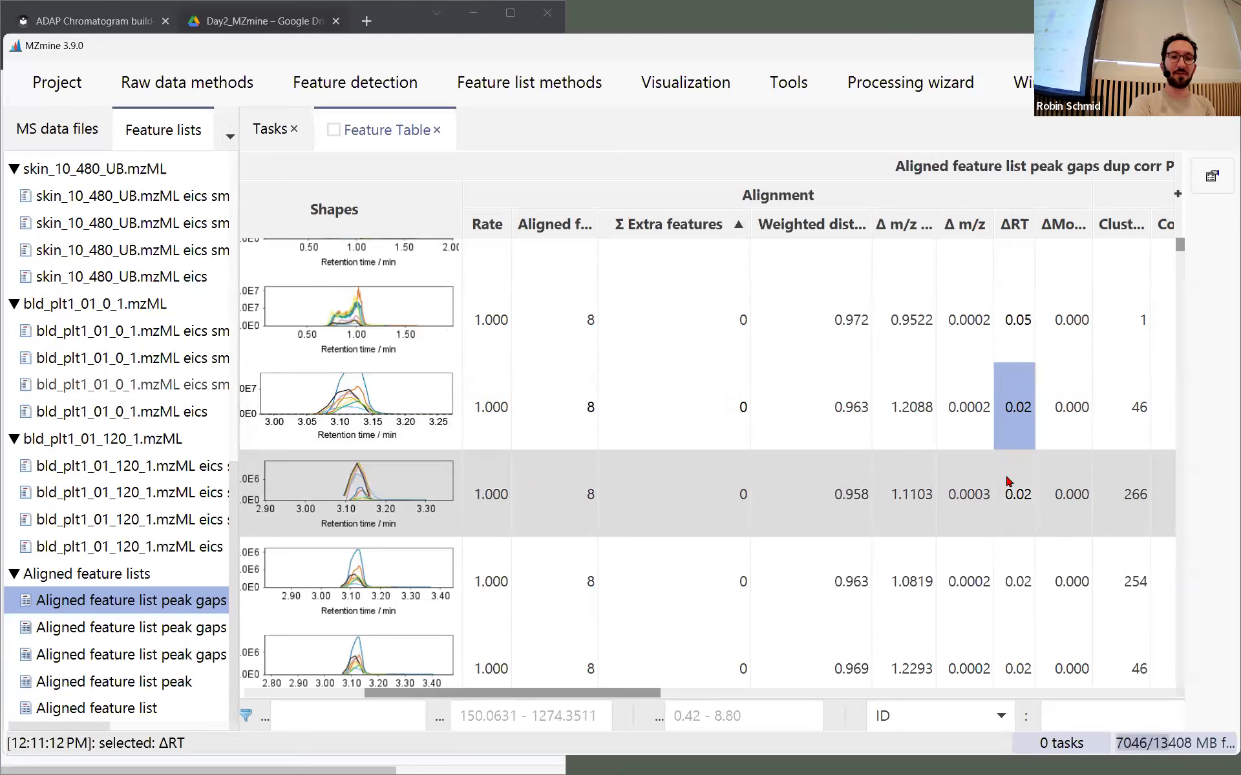
# Compare chromatogram shapes with their Δ m/z and ΔRT values for features further down the aligned table
pyautogui.click(406, 562)
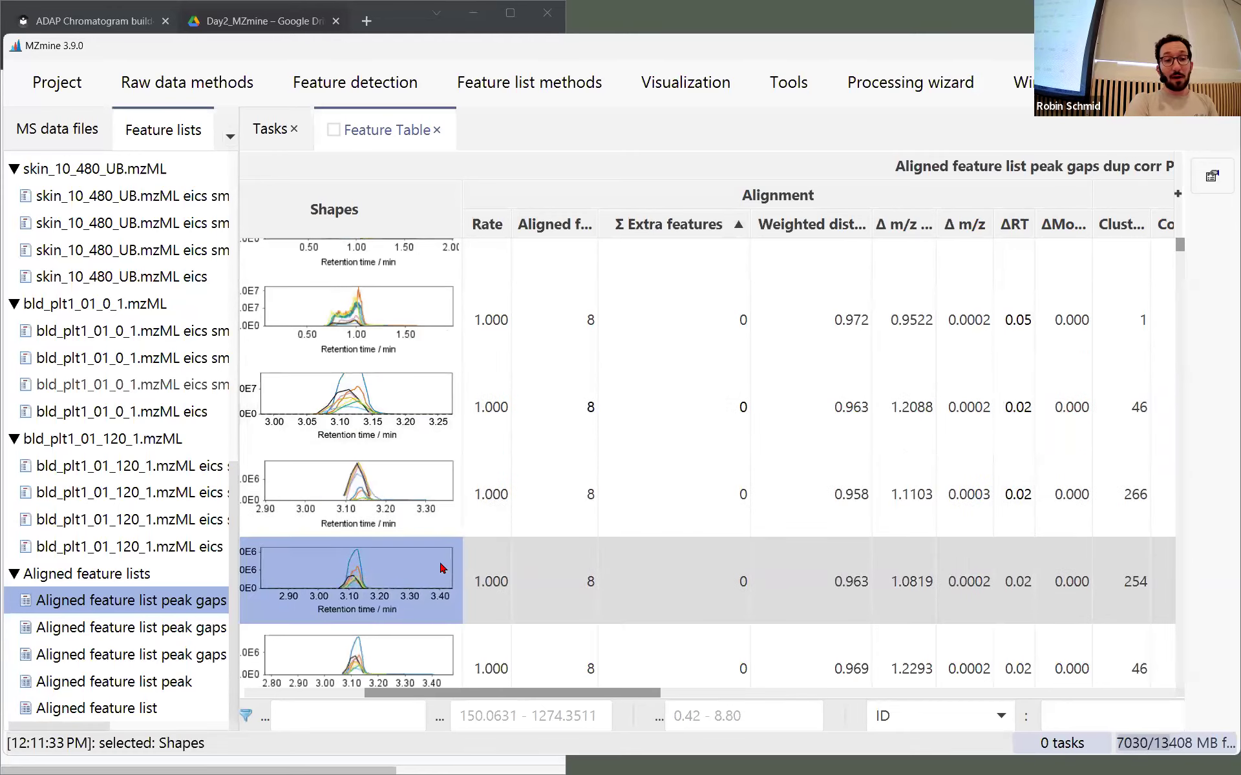
pyautogui.click(979, 573)
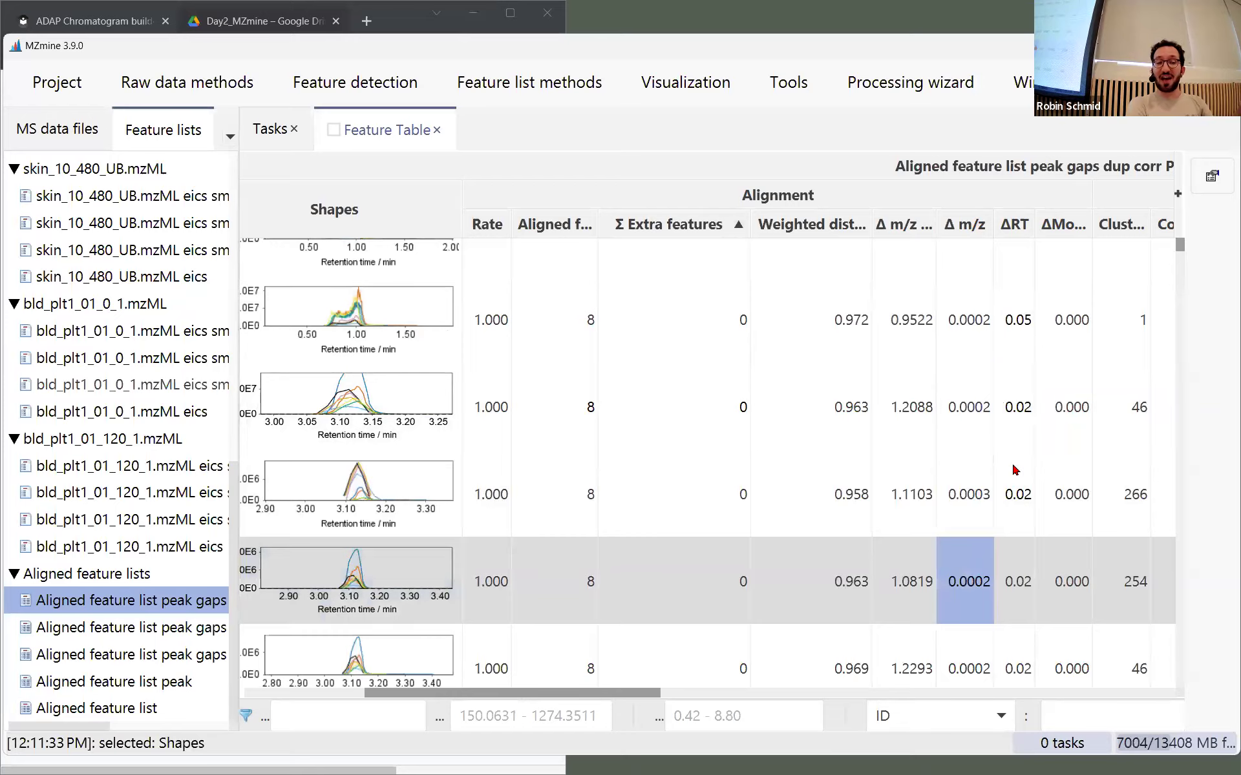
pyautogui.scroll(-2, 978, 524)
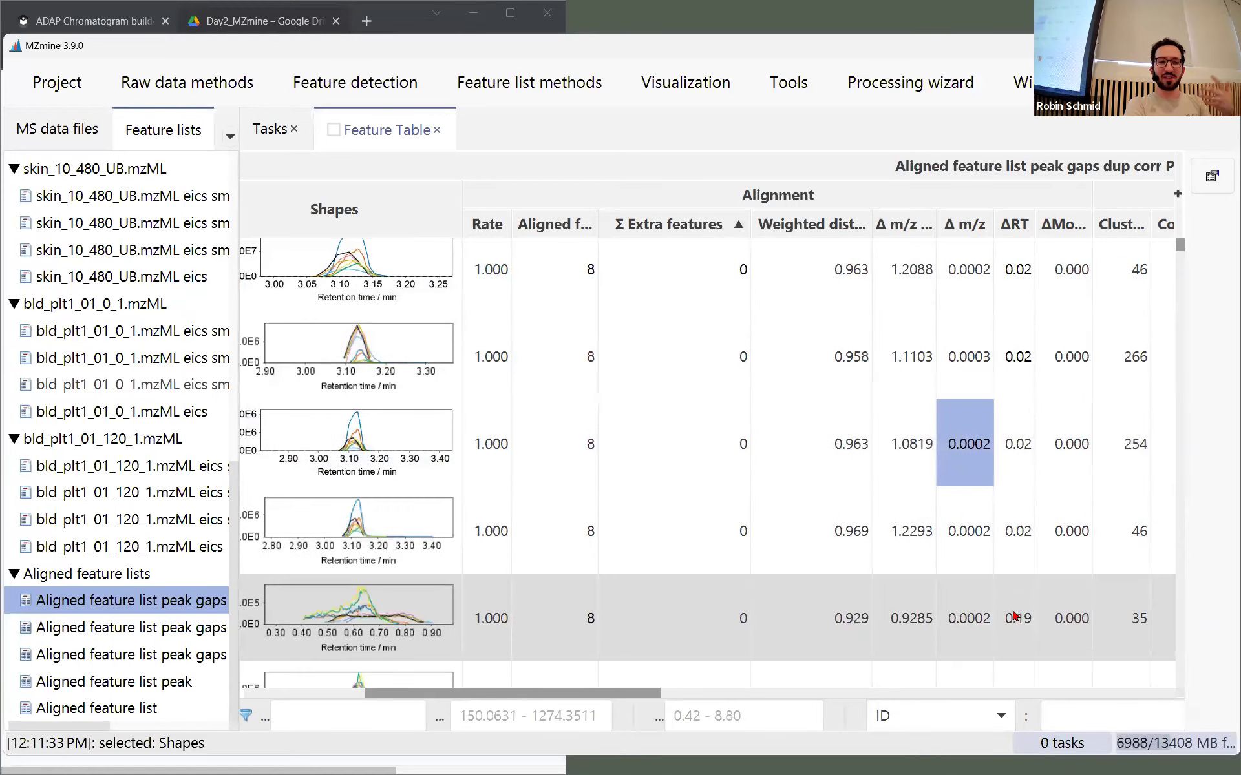
pyautogui.click(1017, 602)
pyautogui.scroll(-4, 955, 563)
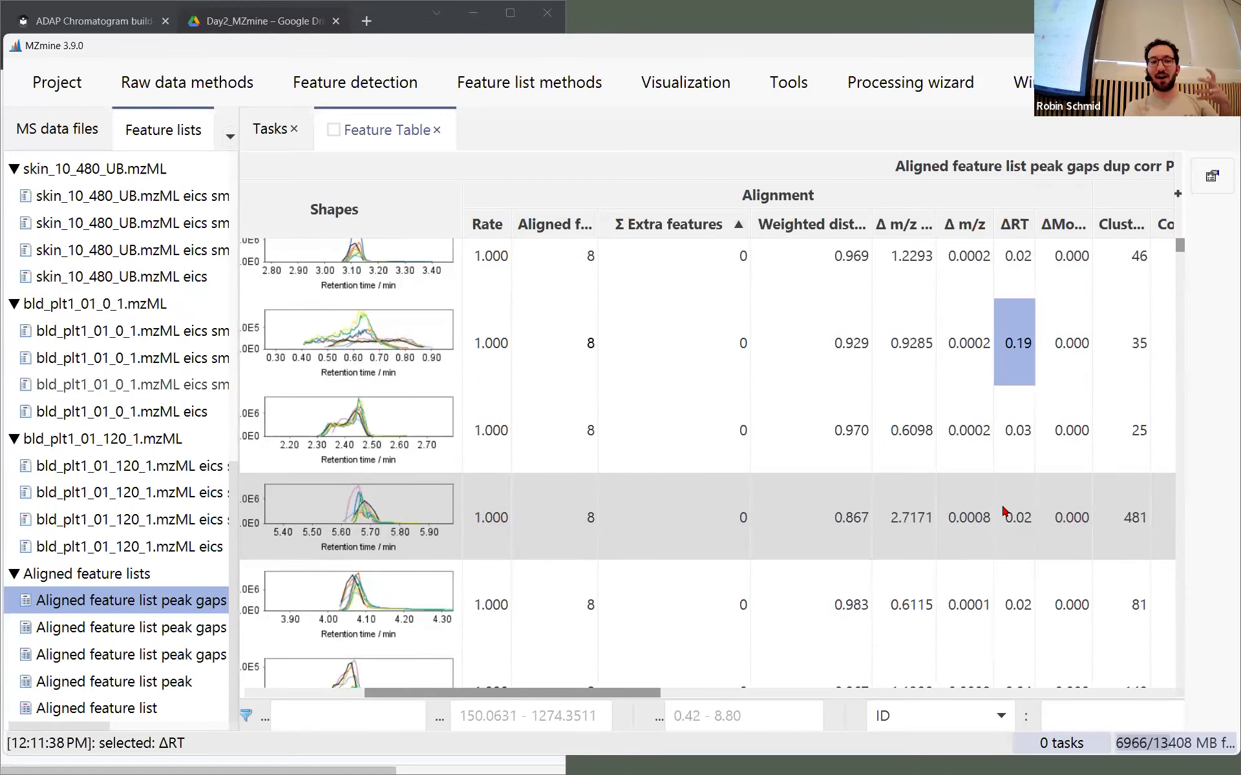
pyautogui.scroll(-3, 399, 594)
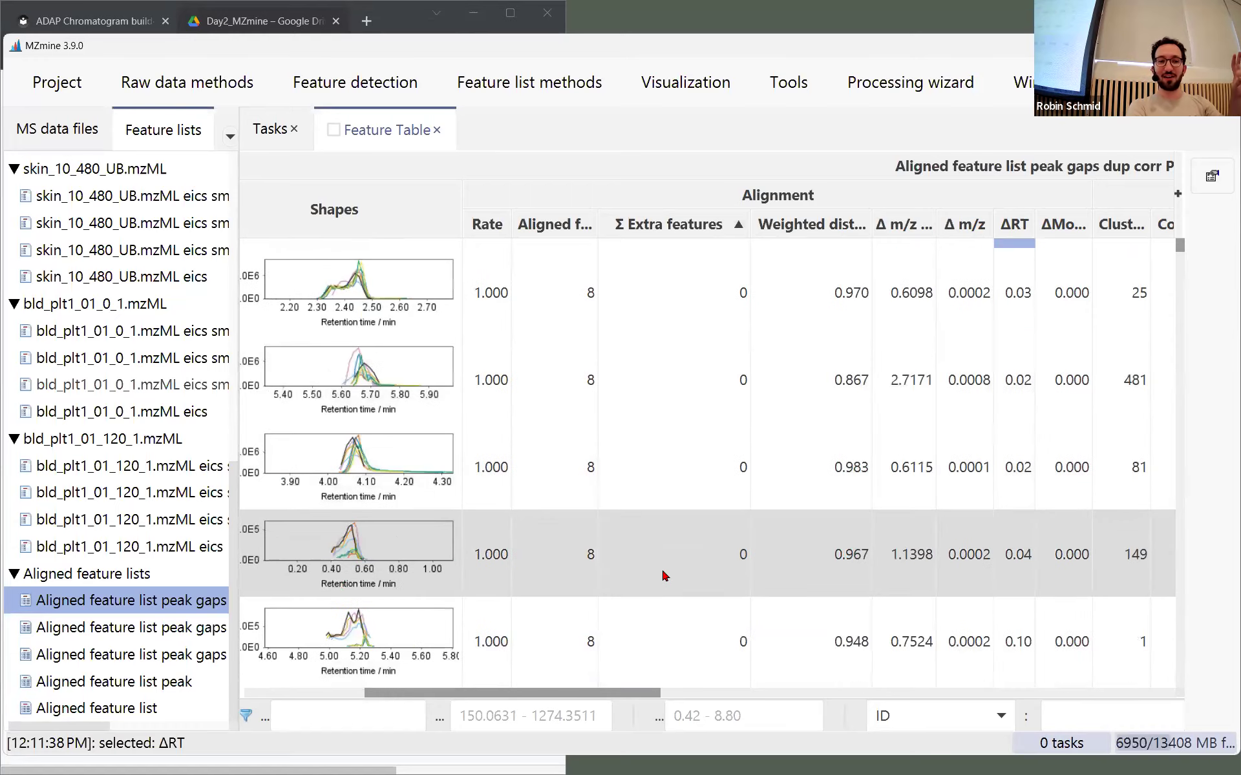
pyautogui.click(1011, 557)
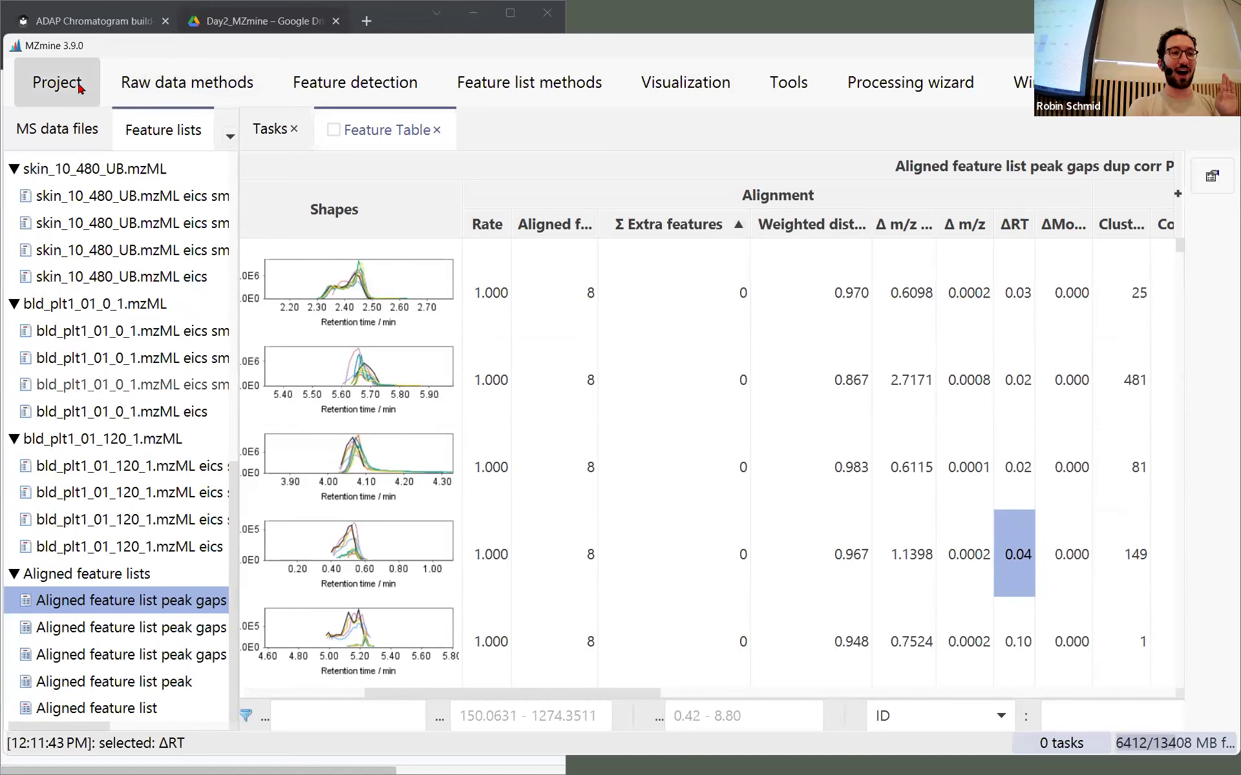
# Open the batch mode setup and show the parameters of the Join aligner step in the batch queue
pyautogui.click(57, 82)
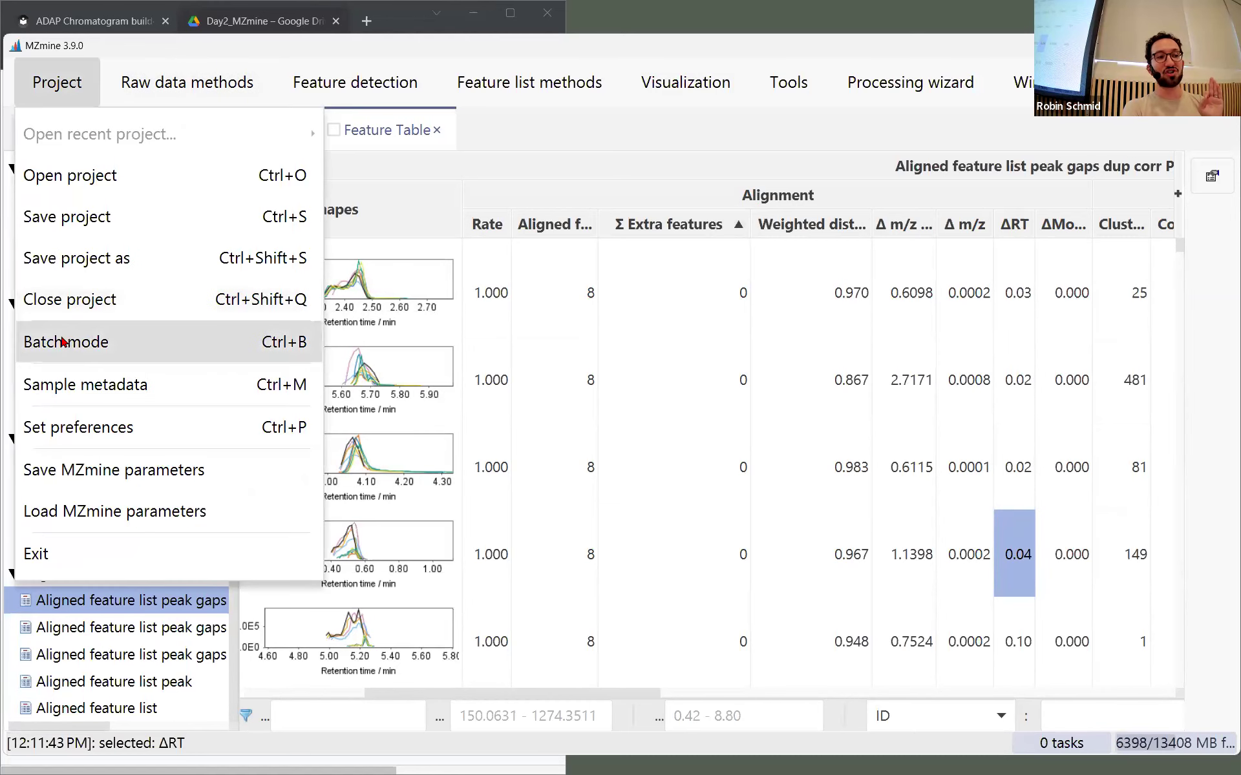
pyautogui.click(84, 344)
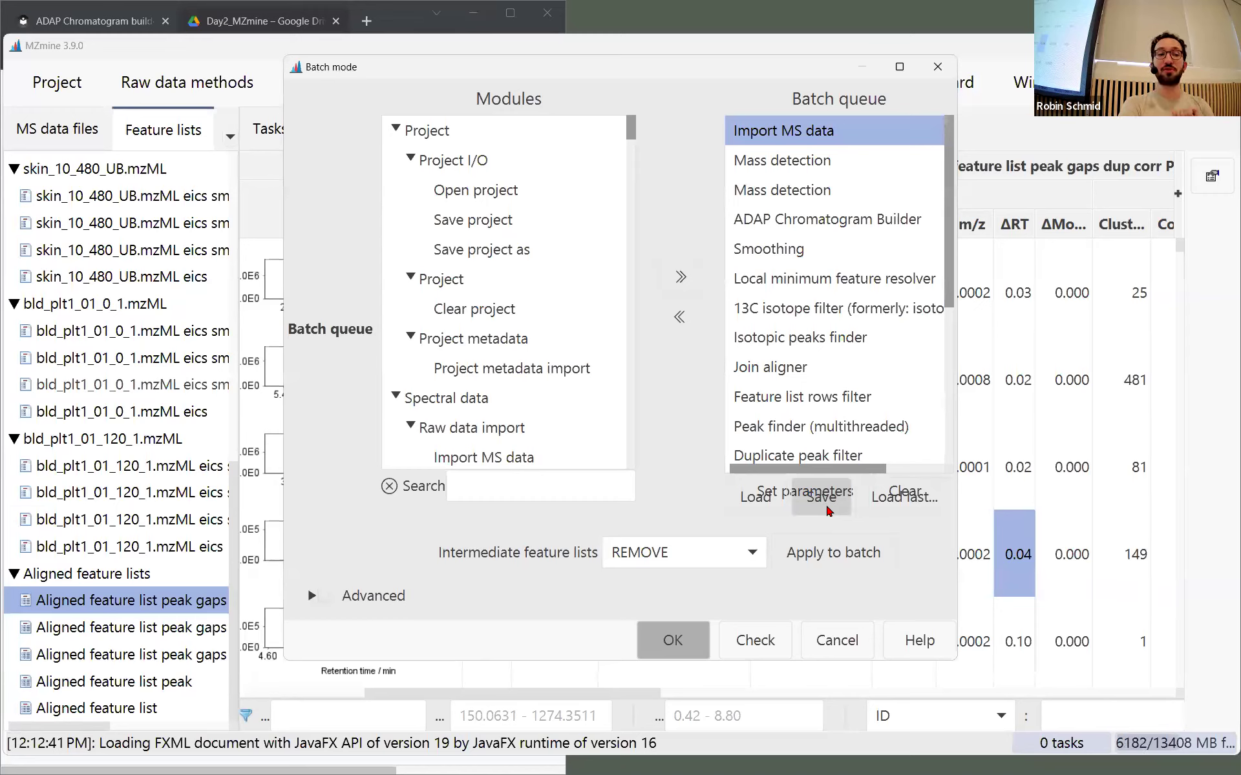
pyautogui.scroll(-5, 796, 318)
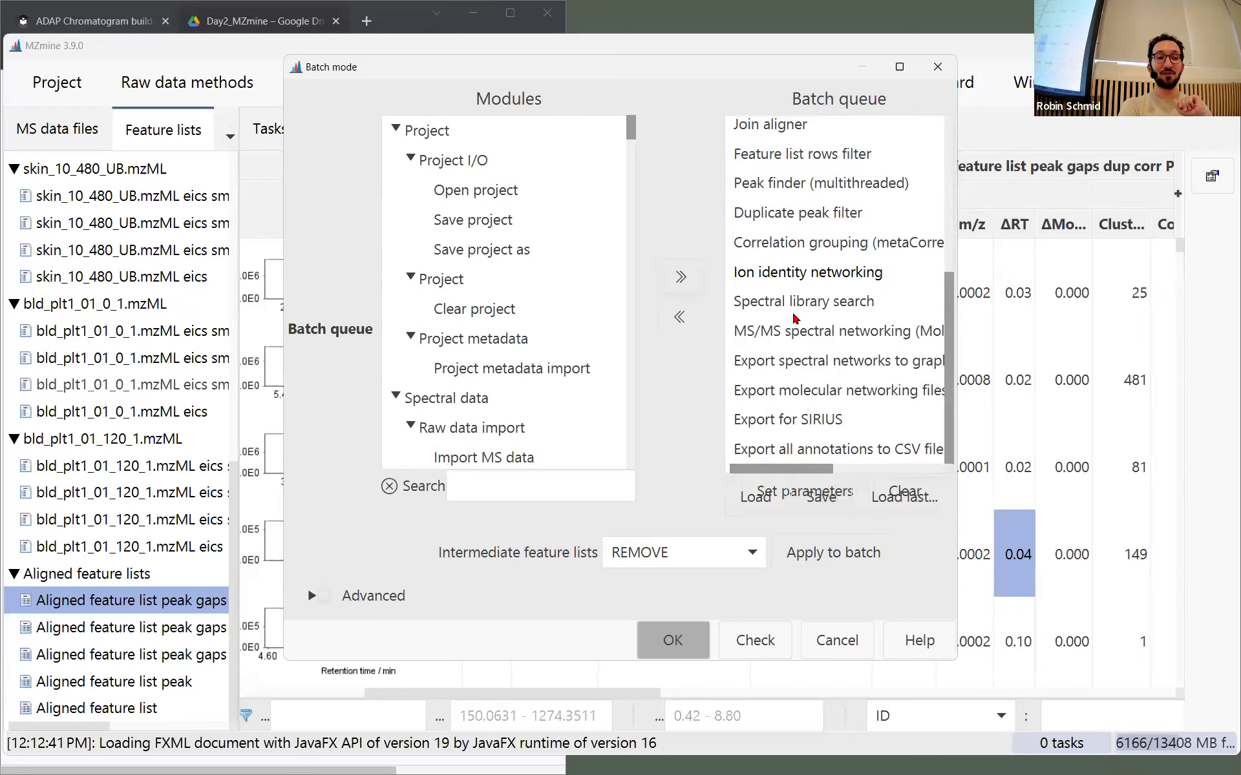
pyautogui.scroll(2, 786, 265)
pyautogui.click(781, 206)
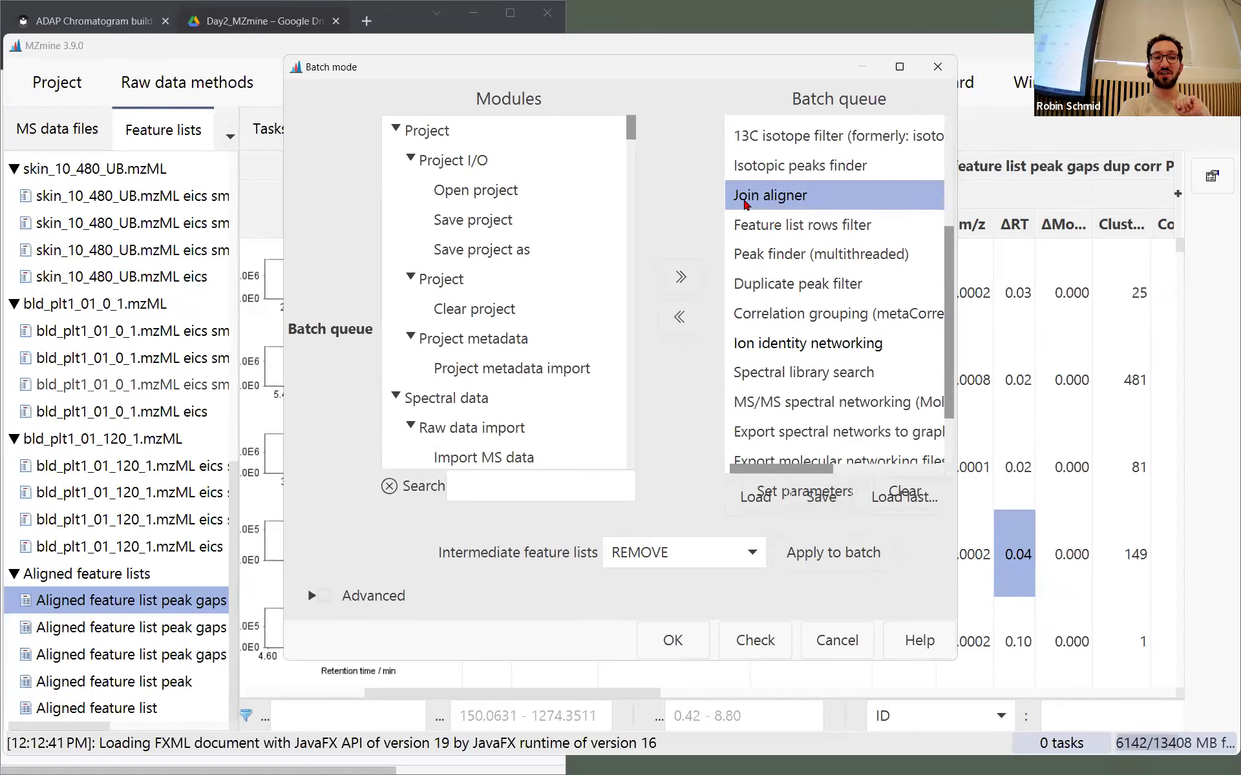
pyautogui.doubleClick(784, 204)
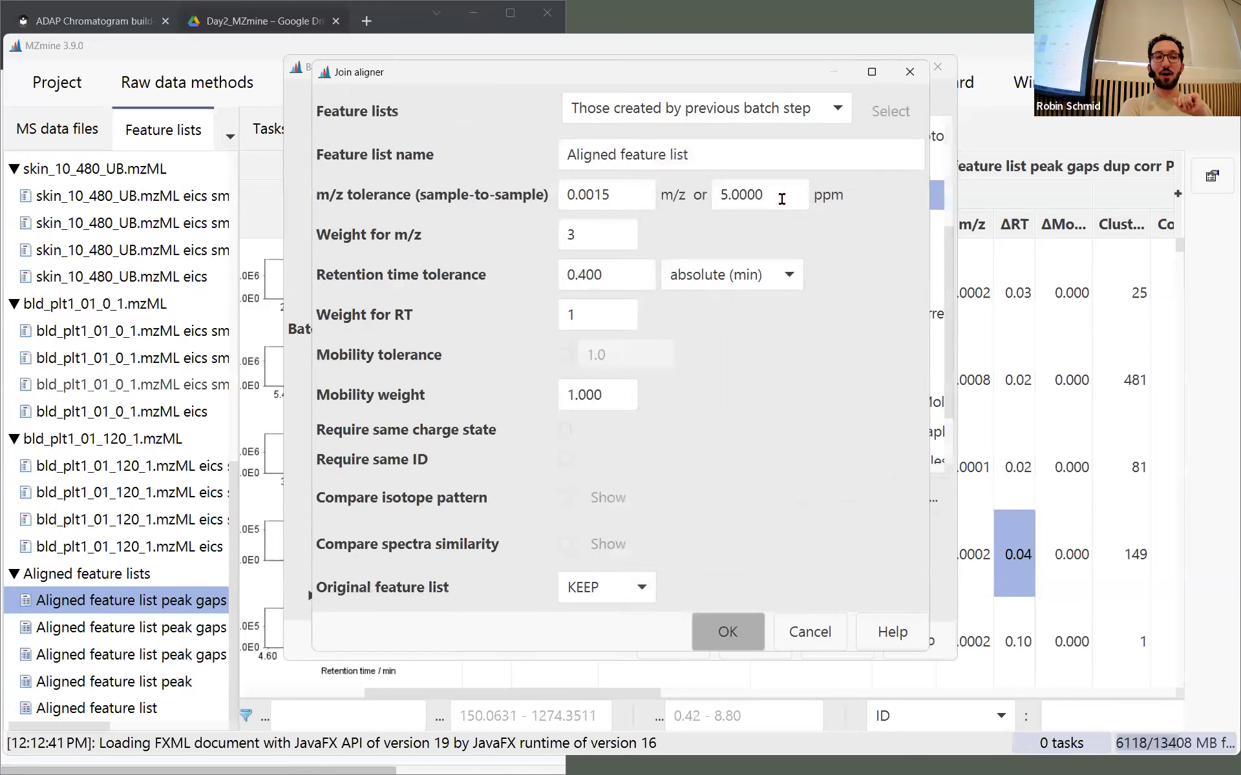
# Try a retention time tolerance of 0.1 min in the Join aligner, discard it and close the batch setup without running
pyautogui.click(593, 276)
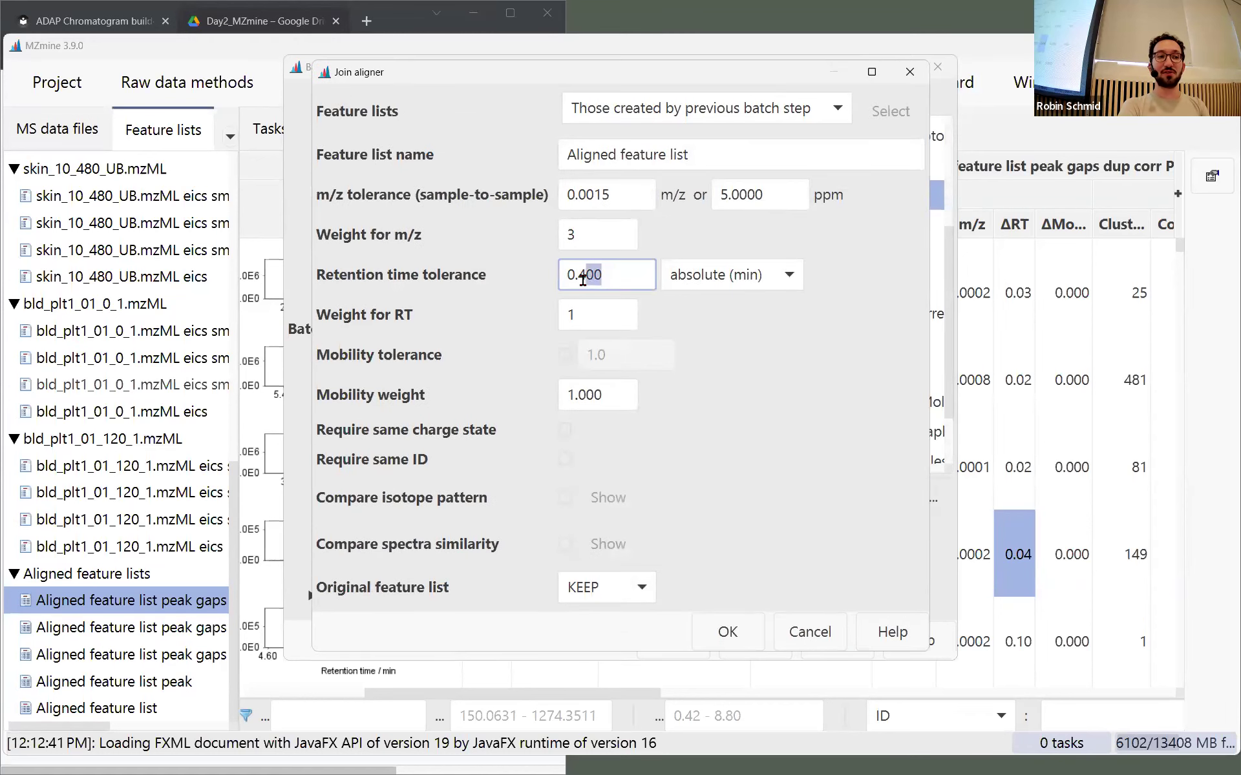
pyautogui.doubleClick(604, 281)
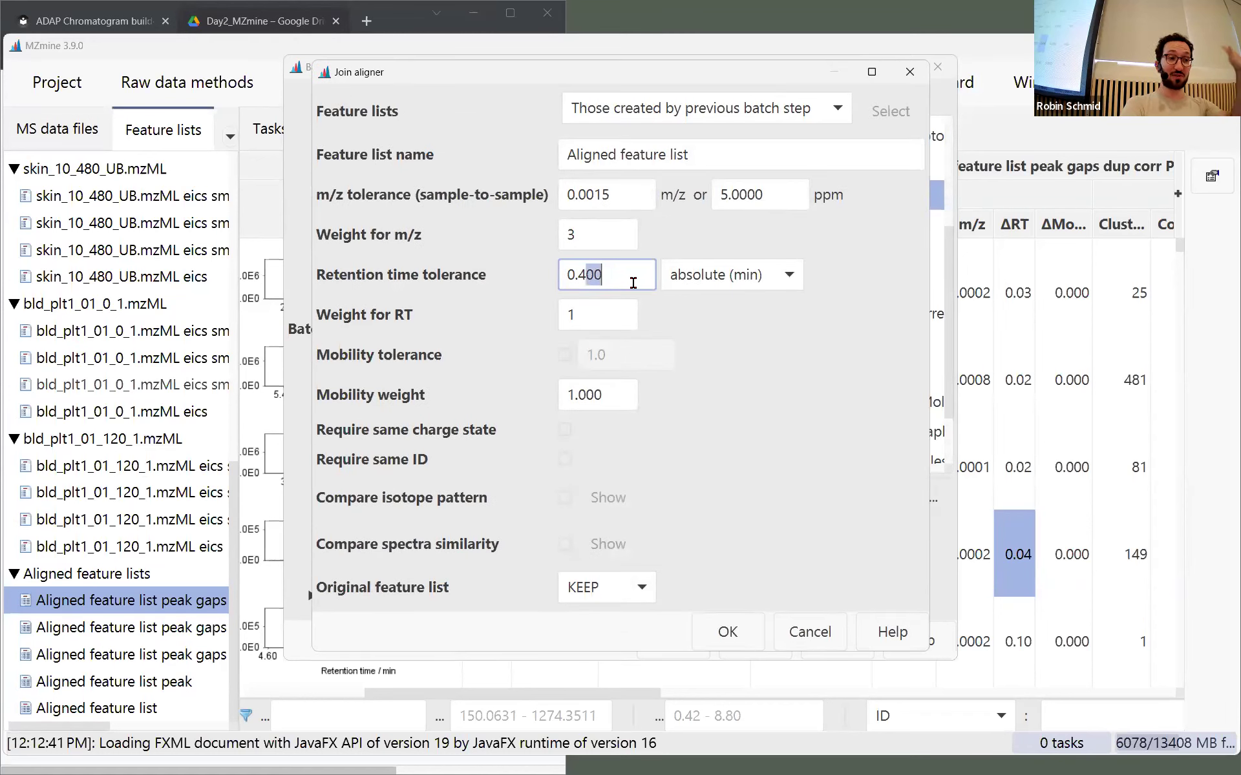
pyautogui.press('BackSpace')
pyautogui.write('1')
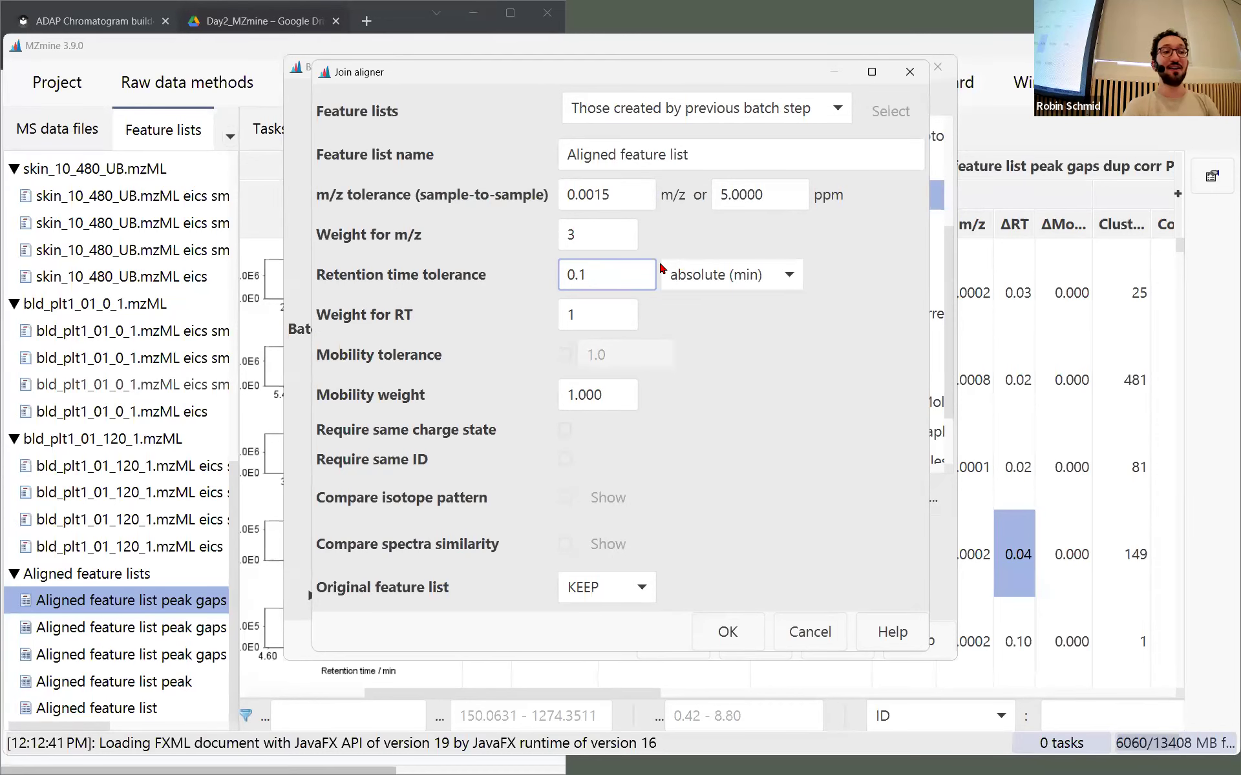
pyautogui.click(834, 638)
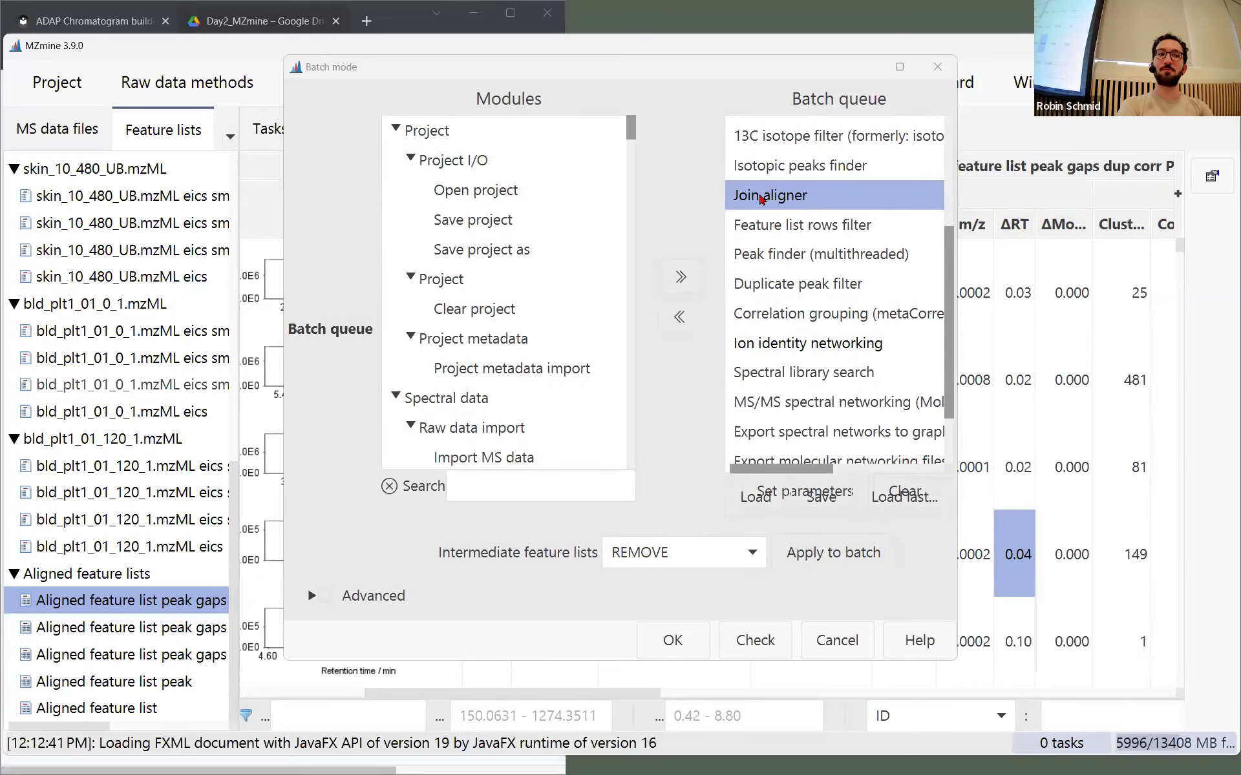
pyautogui.click(839, 636)
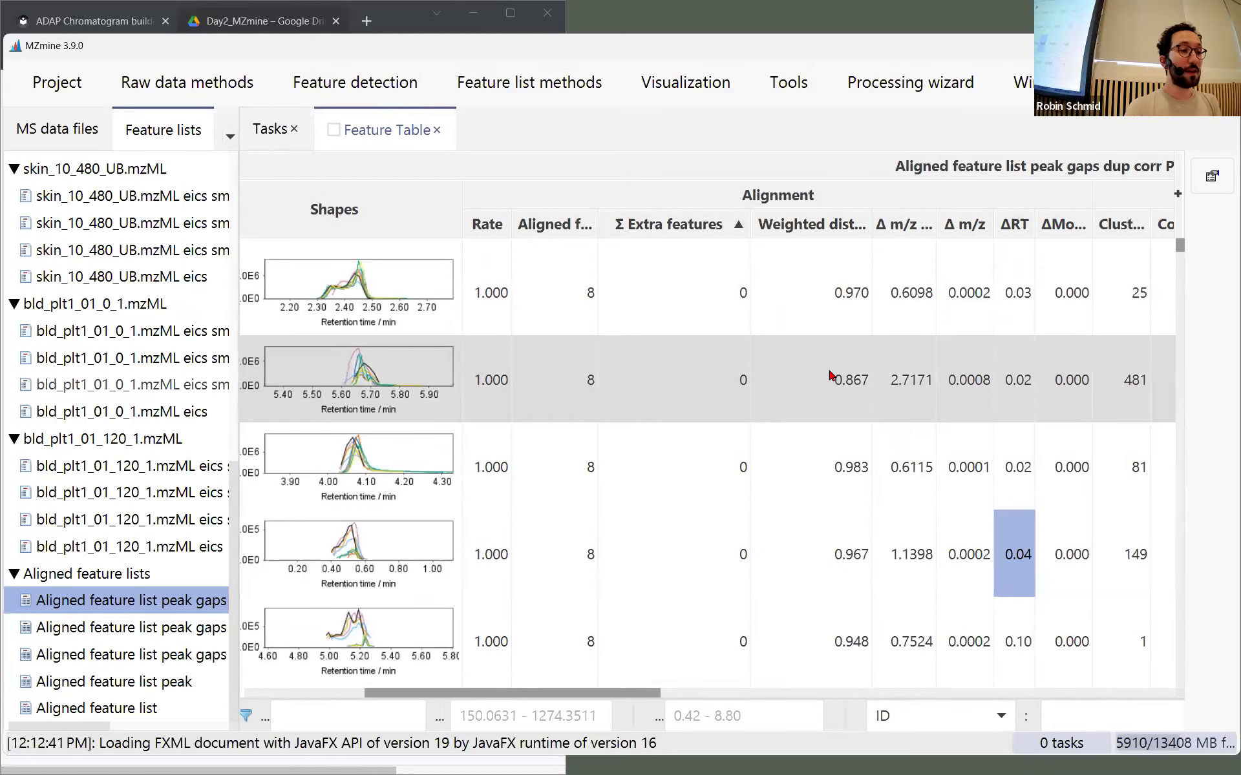
# Sort the aligned feature table by Σ Extra features in descending order and select the third row's aligned features value
pyautogui.scroll(-2, 820, 413)
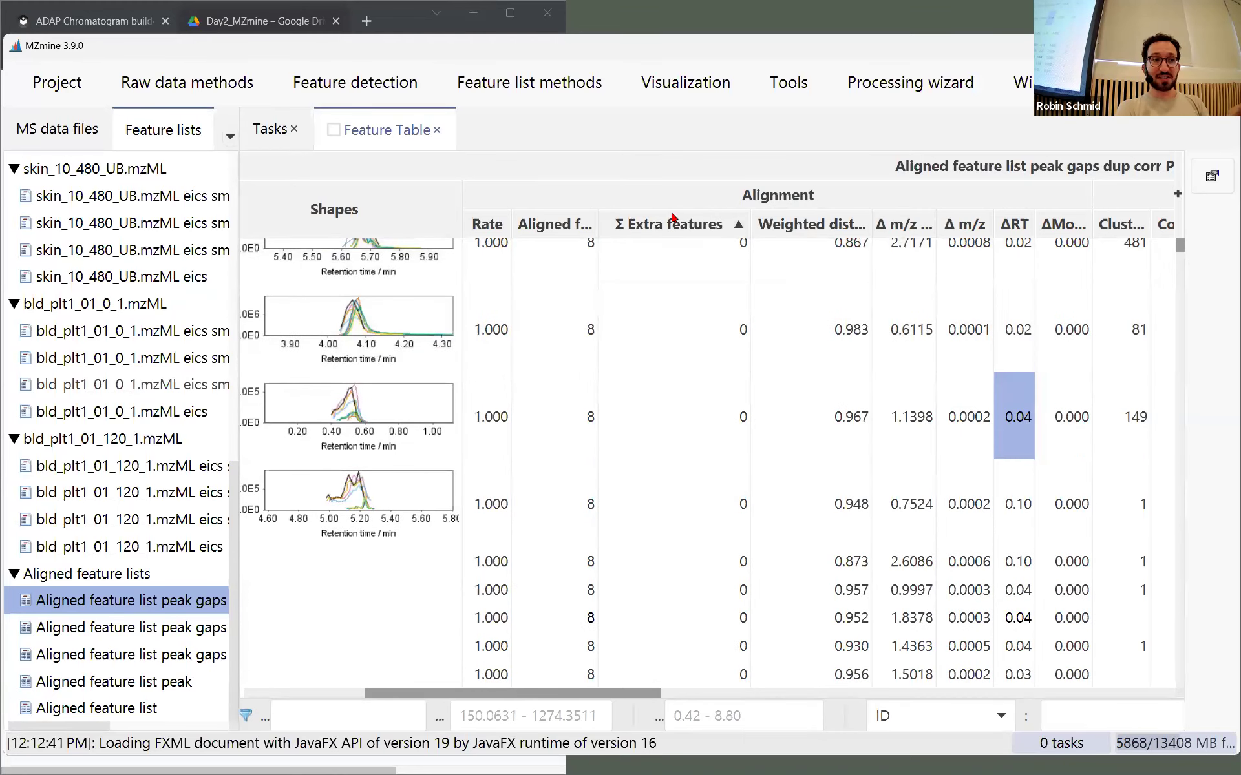
pyautogui.click(730, 226)
pyautogui.scroll(5, 714, 277)
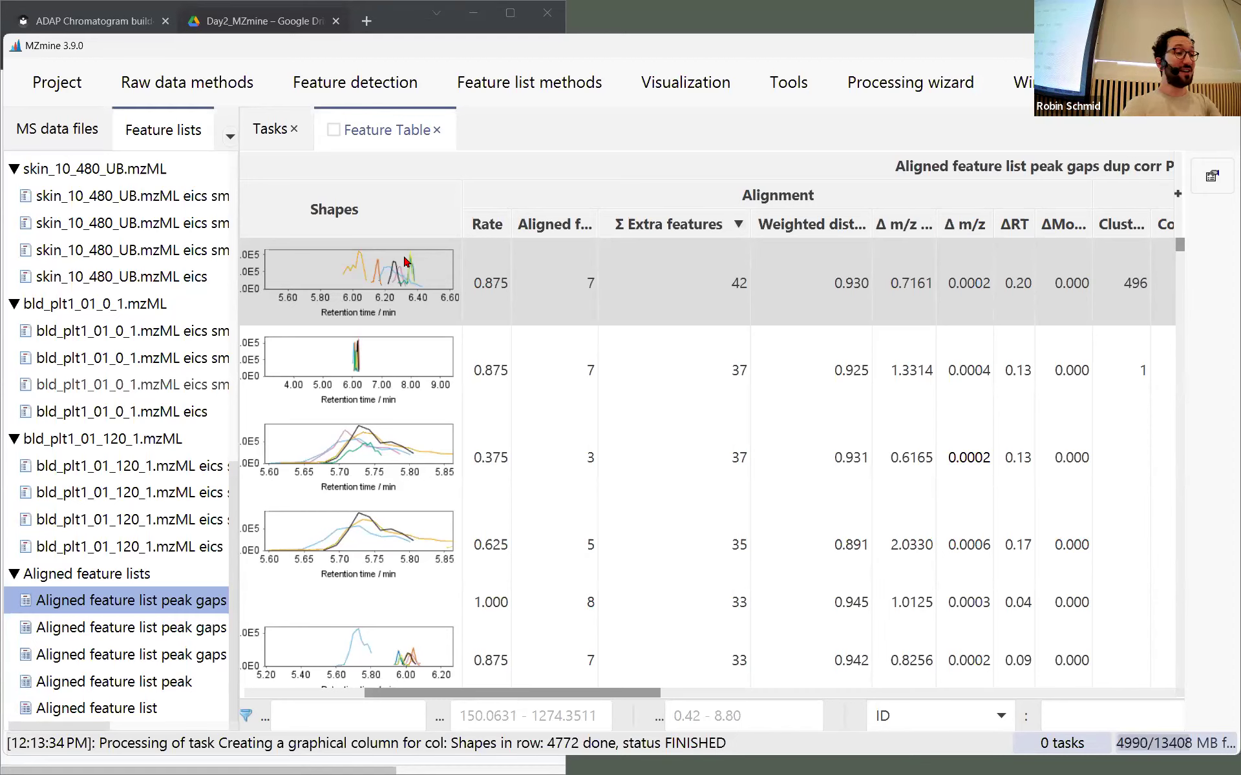
pyautogui.click(524, 441)
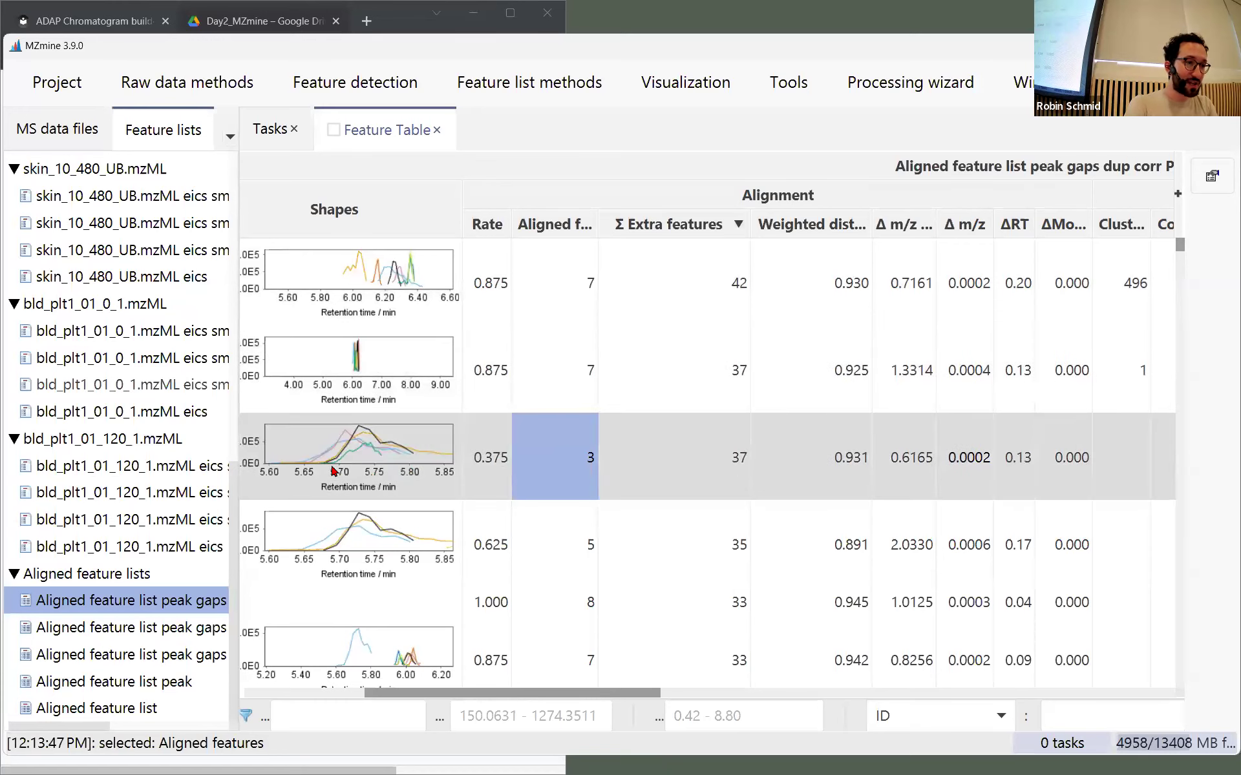
# Compare the chromatogram shapes, aligned feature counts and ΔRT values of rows with fewer extra features further down the aligned table
pyautogui.scroll(-5, 555, 423)
pyautogui.scroll(-10, 562, 414)
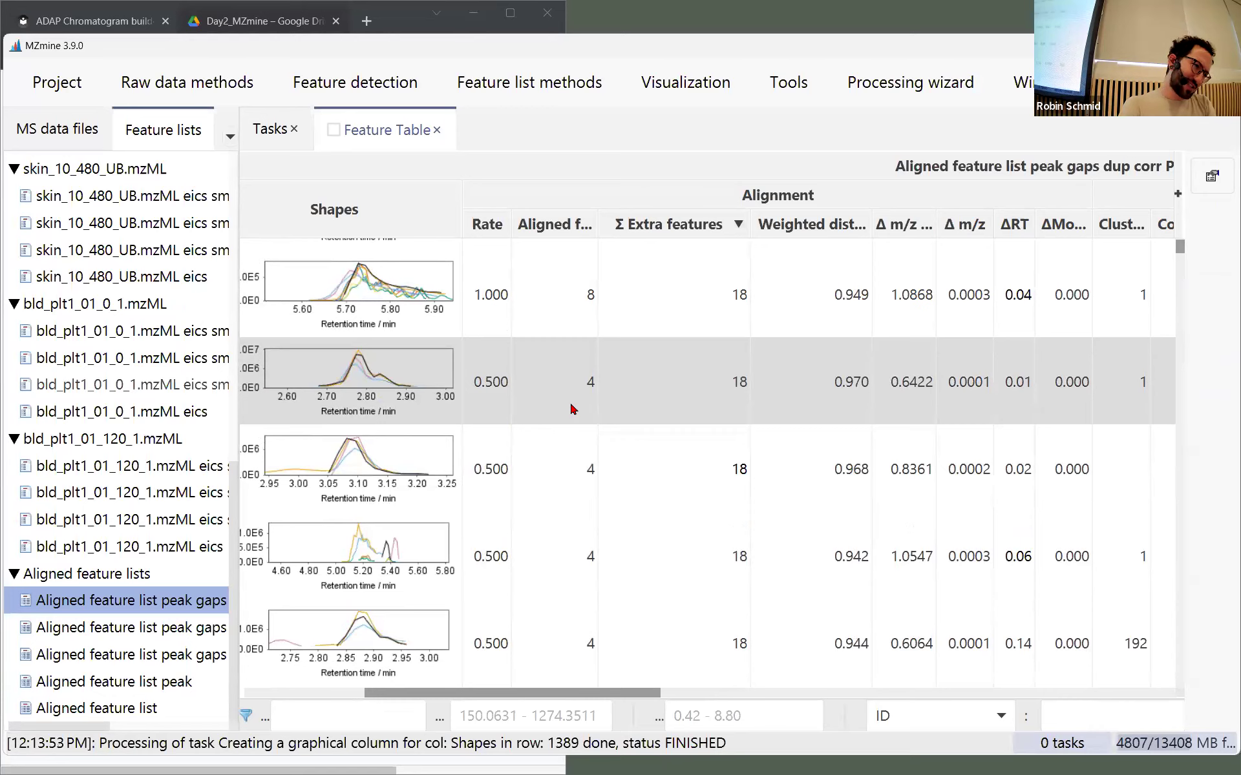
pyautogui.click(575, 408)
pyautogui.click(564, 323)
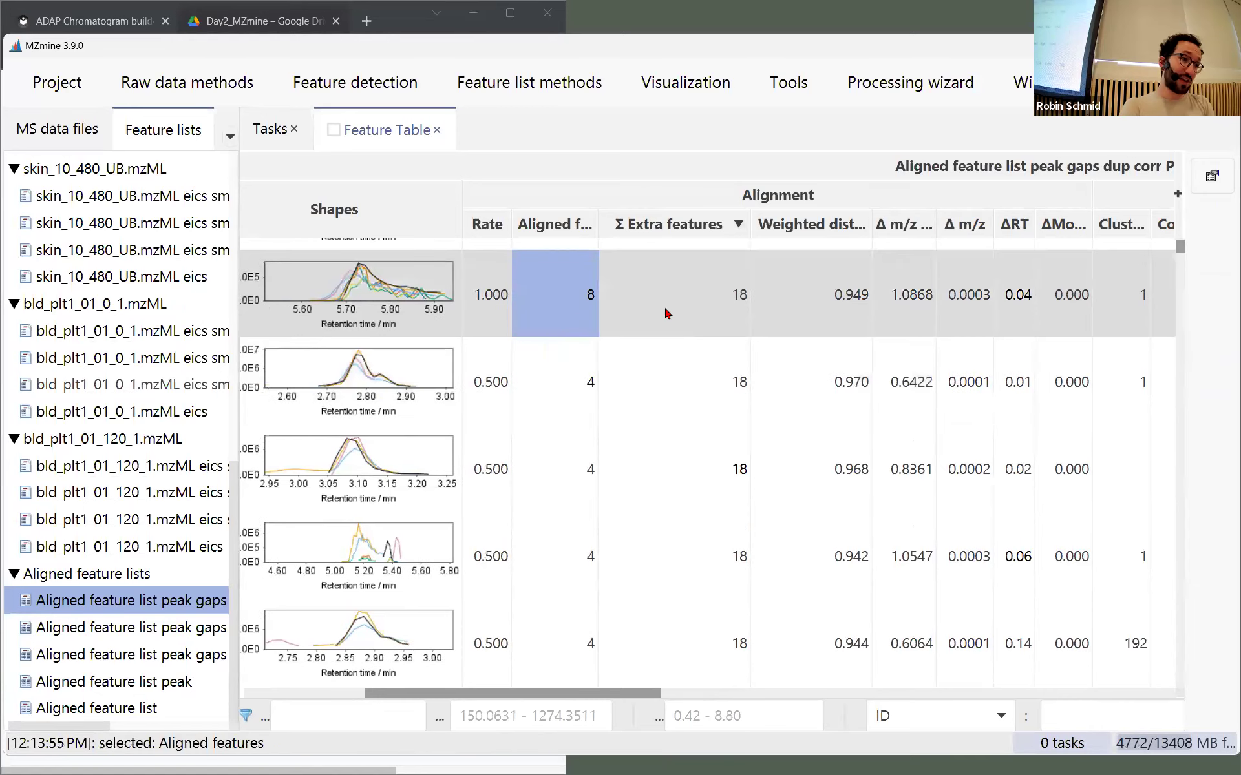
pyautogui.scroll(-1, 561, 452)
pyautogui.click(566, 493)
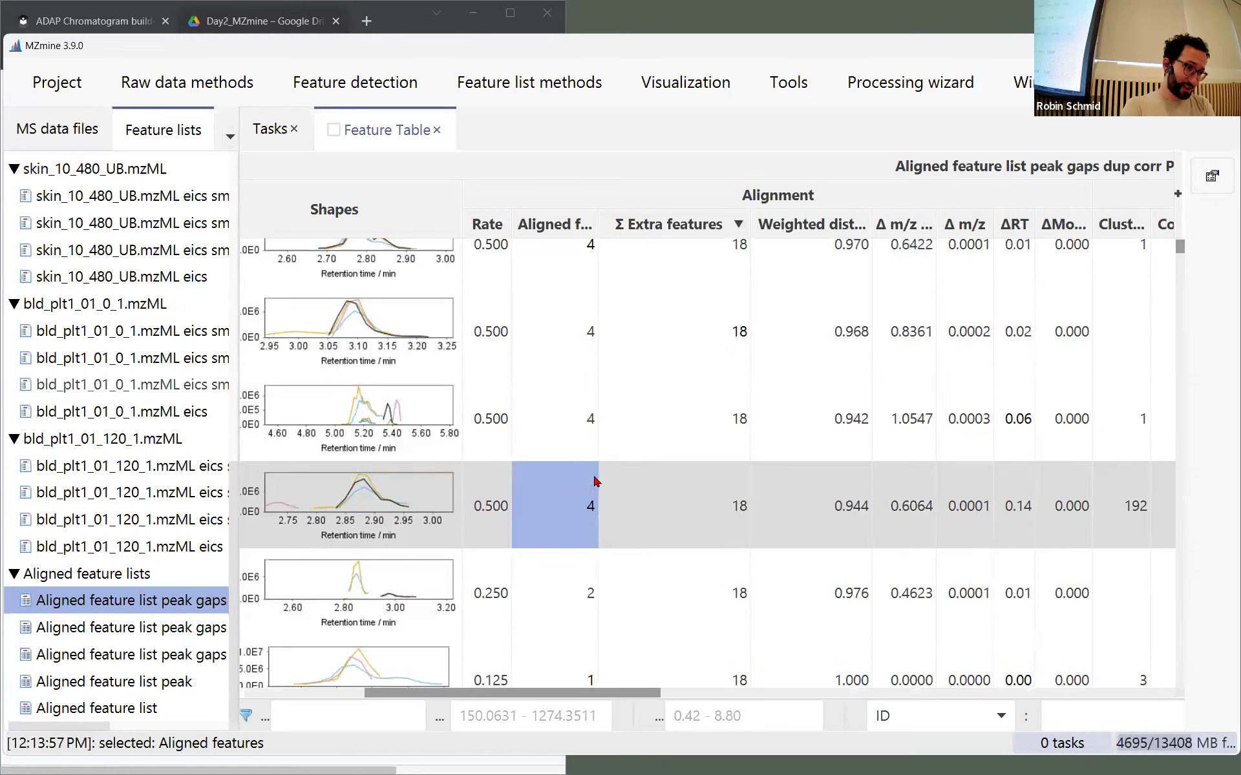
pyautogui.scroll(-5, 672, 485)
pyautogui.scroll(-3, 669, 485)
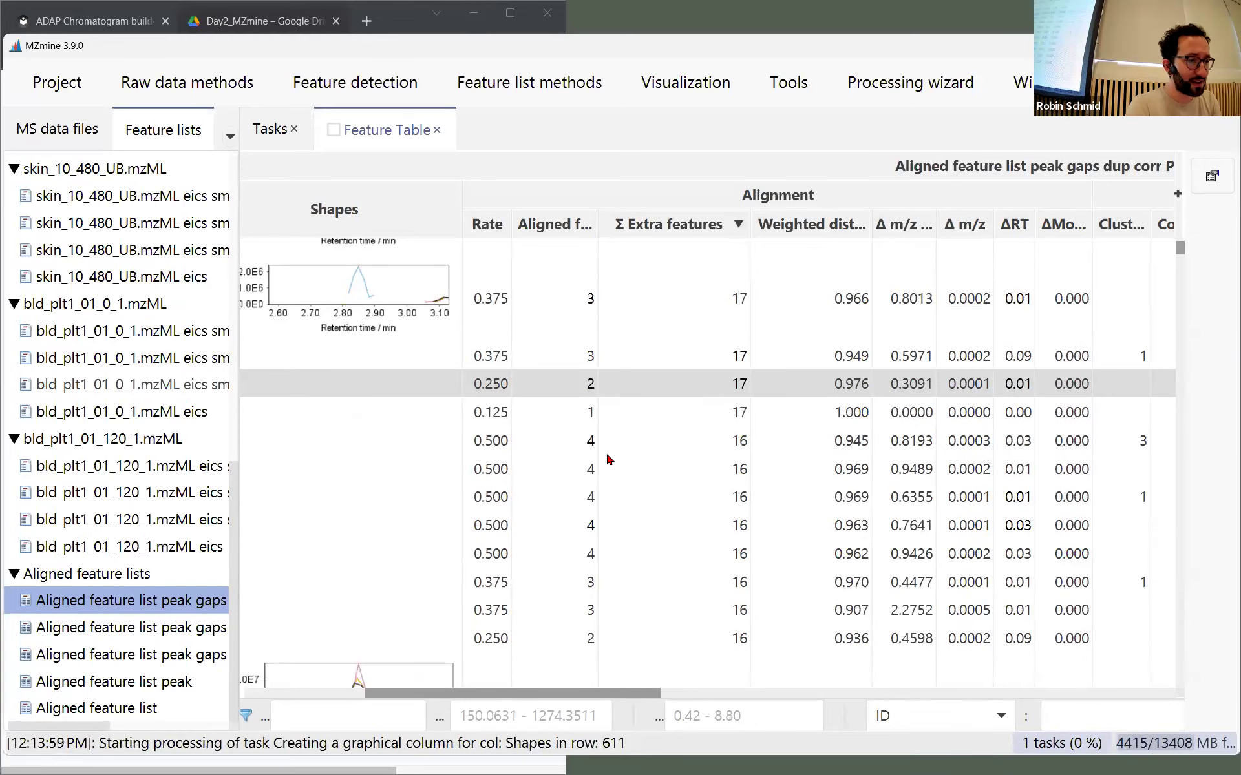
pyautogui.scroll(-2, 610, 459)
# Sort the aligned feature table by aligned features in descending order and return to its first rows
pyautogui.click(577, 226)
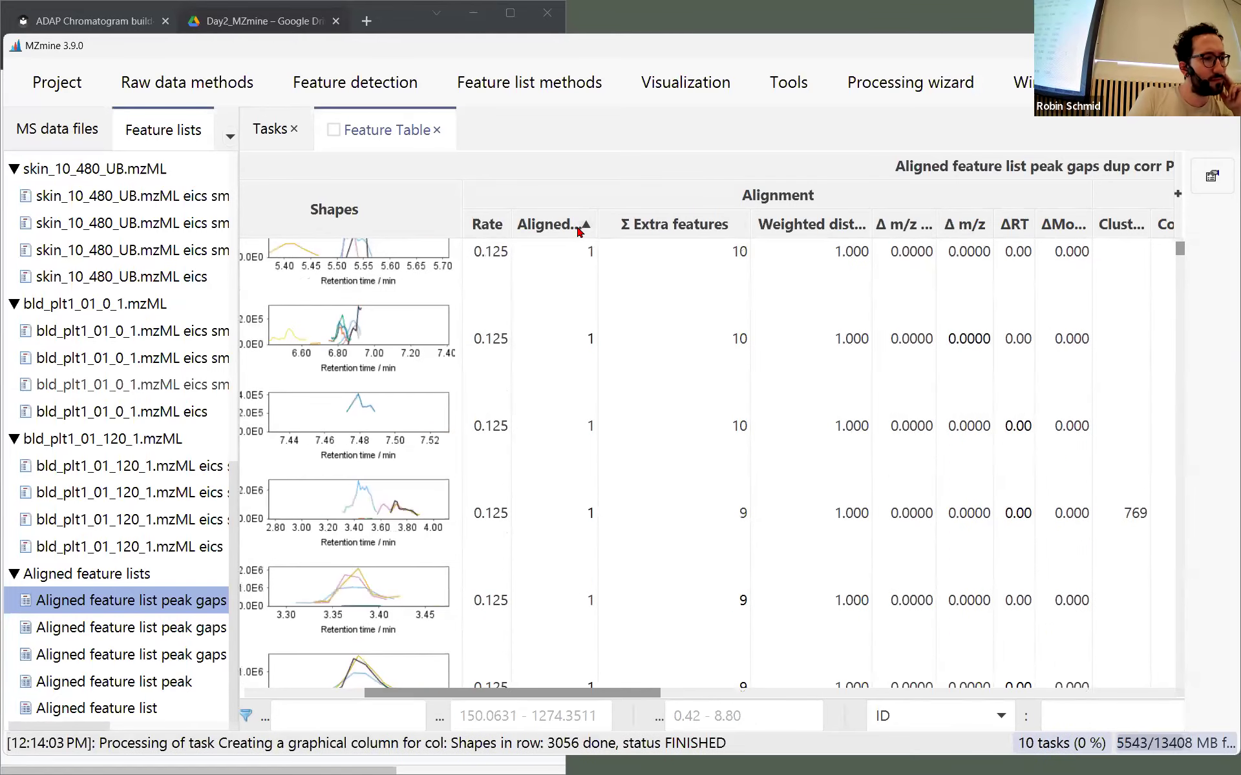
pyautogui.click(579, 227)
pyautogui.scroll(-20, 636, 344)
pyautogui.scroll(5, 634, 344)
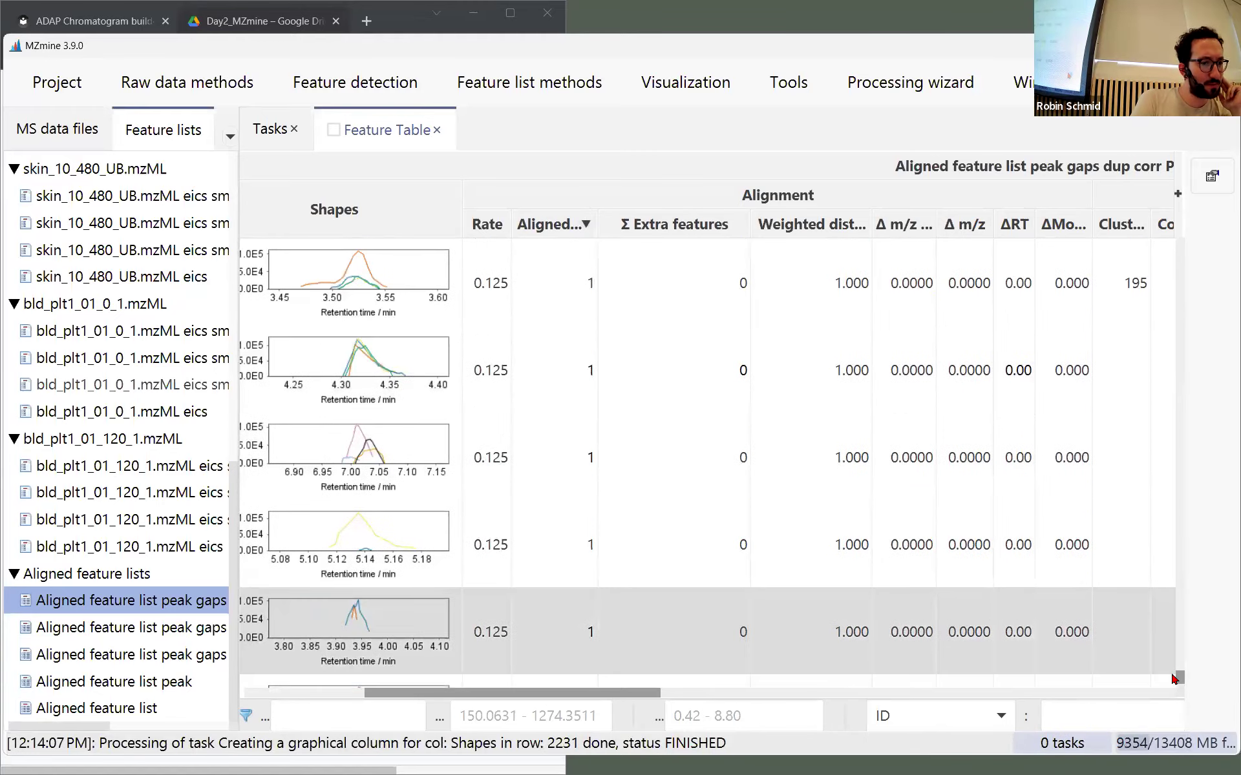
pyautogui.moveTo(1175, 677); pyautogui.dragTo(1167, 162)
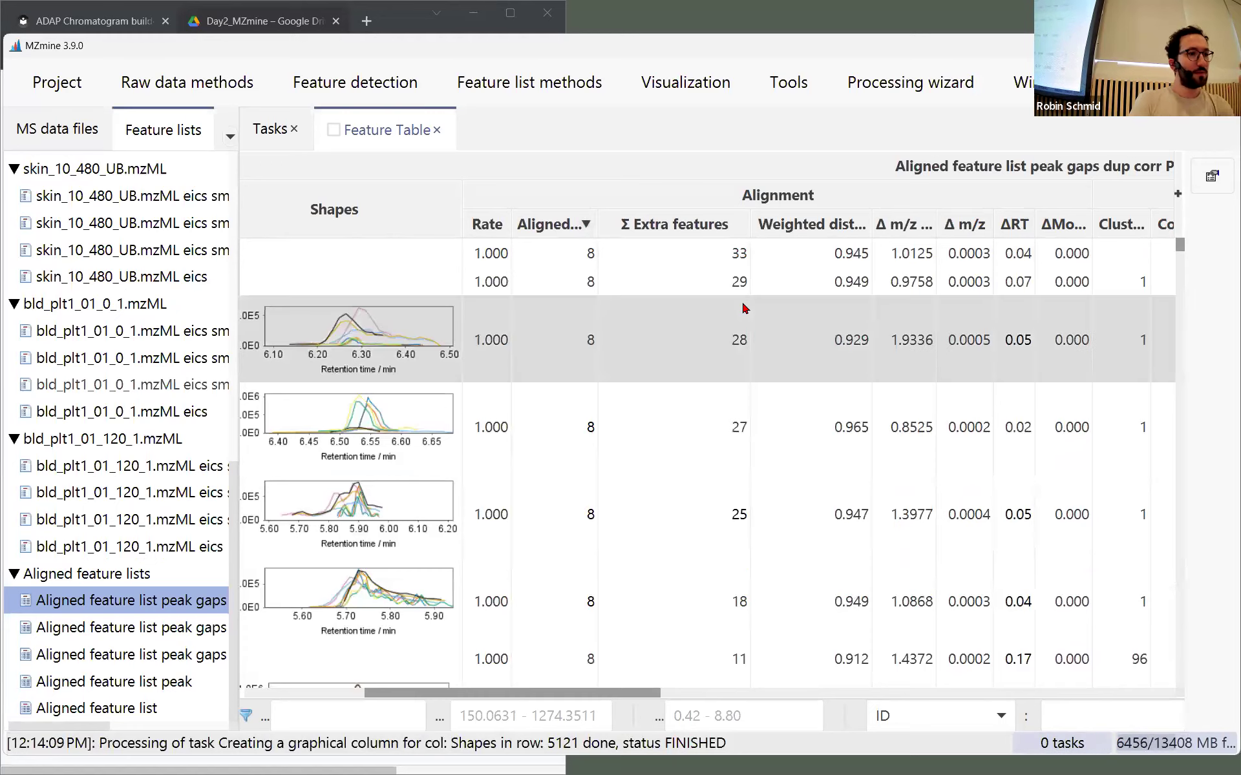
# Examine the shapes and ΔRT of features aligned in all 8 samples and select the row with 7 extra features
pyautogui.click(578, 614)
pyautogui.scroll(-3, 604, 550)
pyautogui.scroll(-4, 604, 549)
pyautogui.click(585, 463)
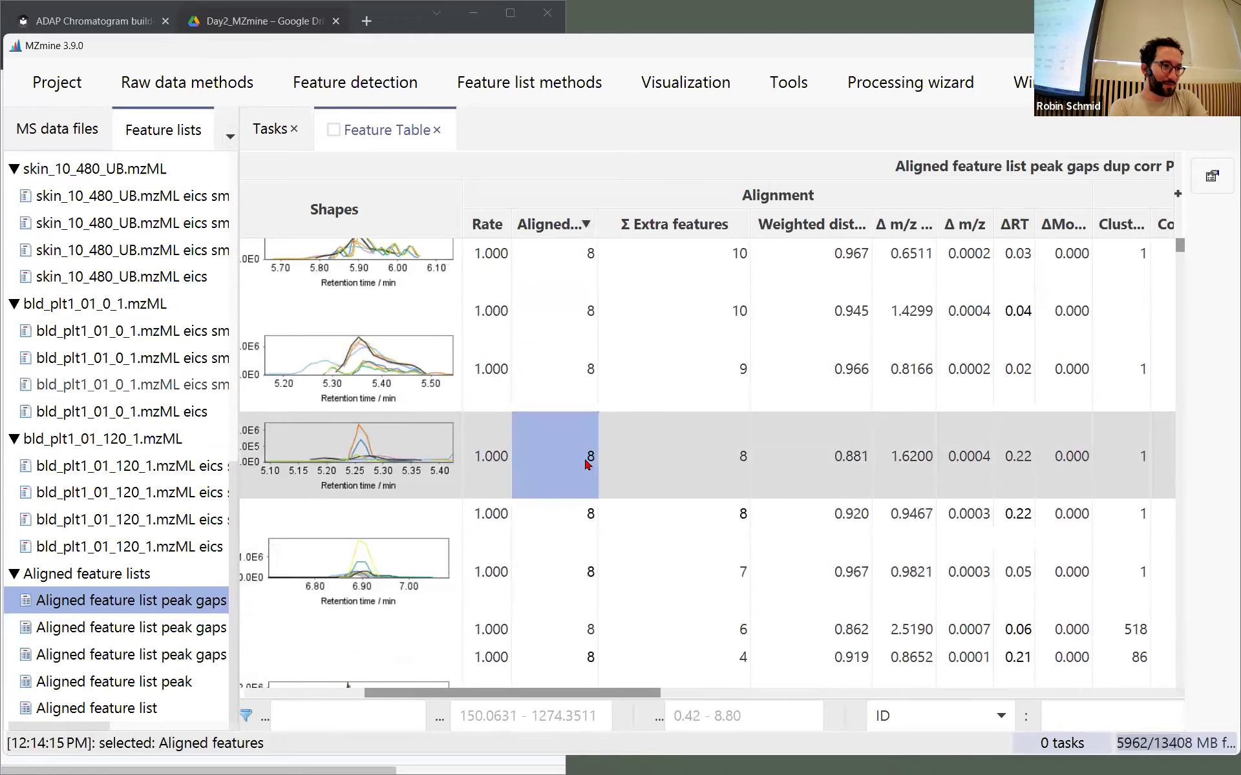
pyautogui.click(588, 517)
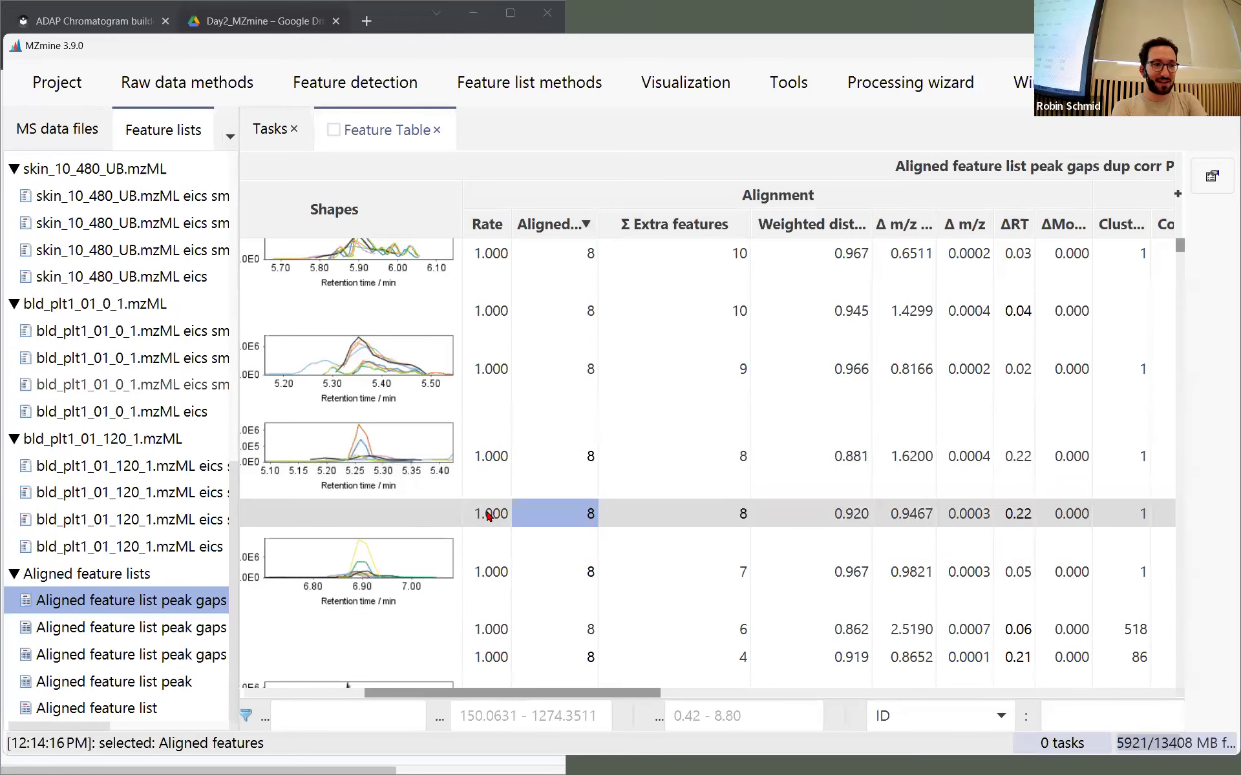
pyautogui.click(585, 455)
pyautogui.click(595, 581)
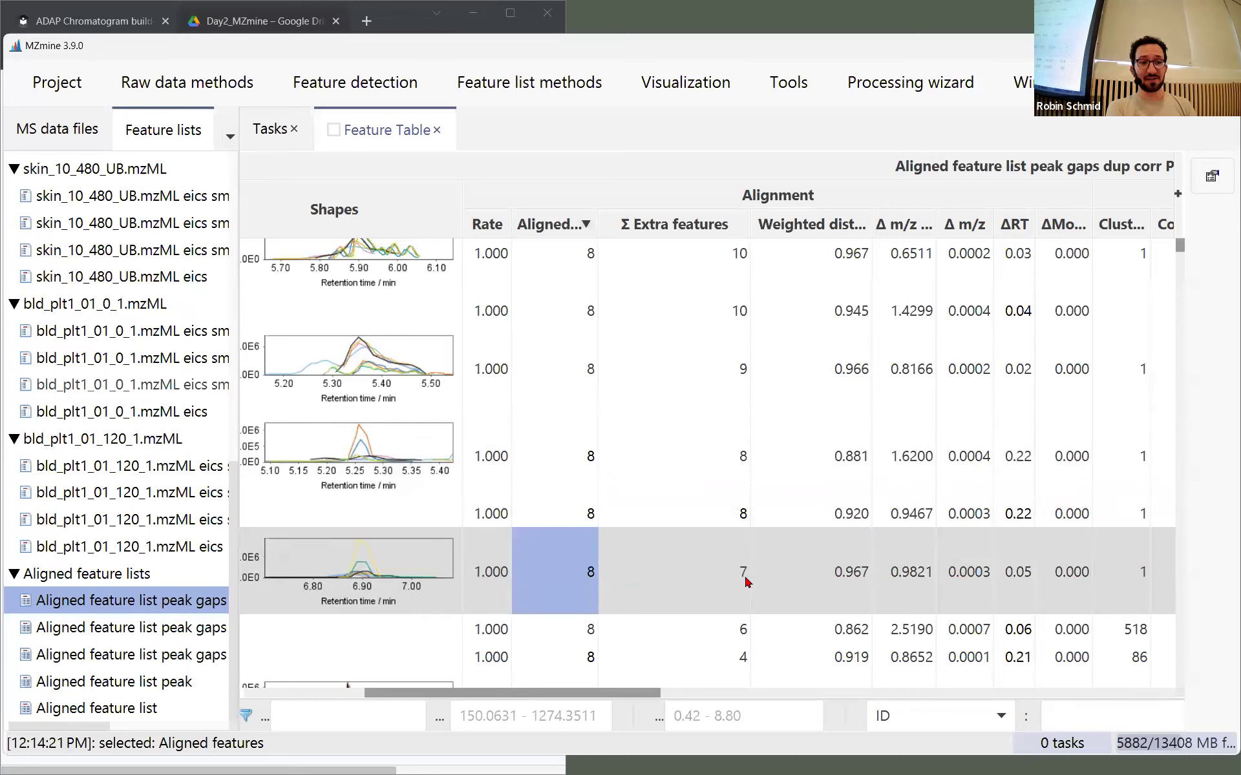
pyautogui.click(742, 578)
pyautogui.rightClick(582, 559)
pyautogui.moveTo(656, 577)
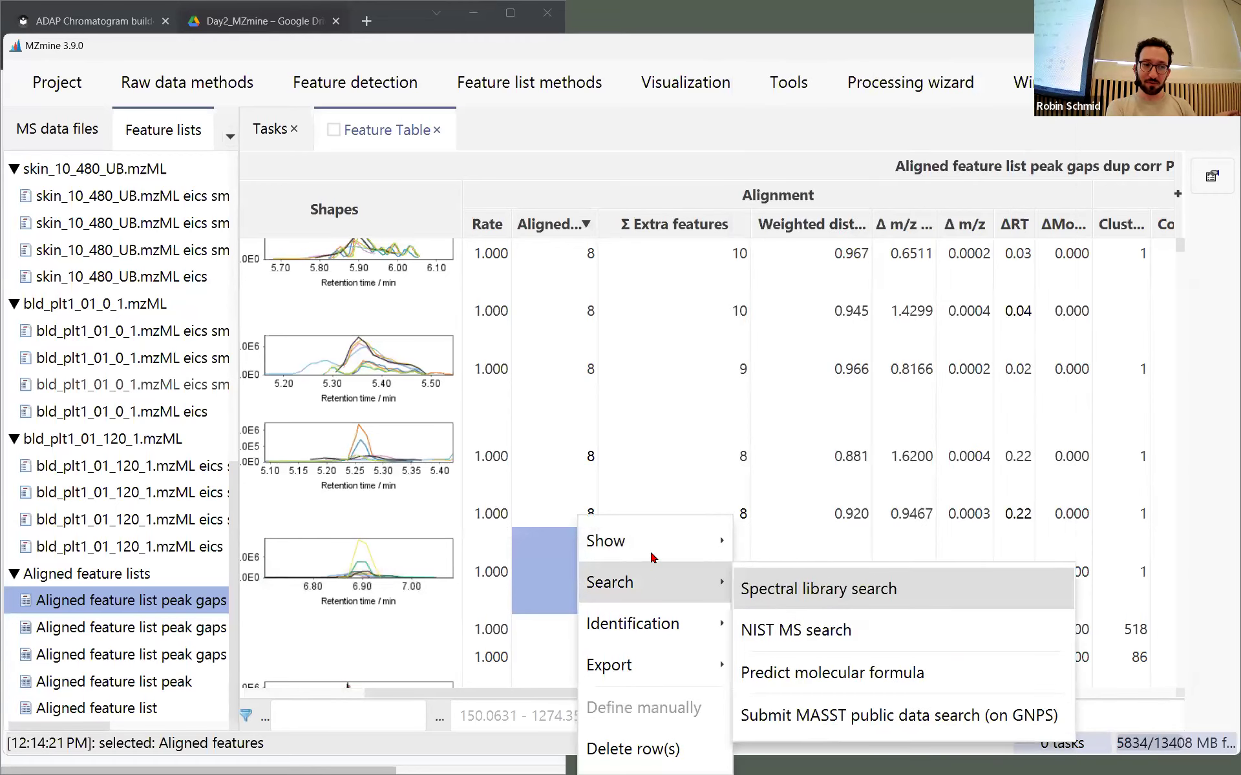
pyautogui.click(544, 561)
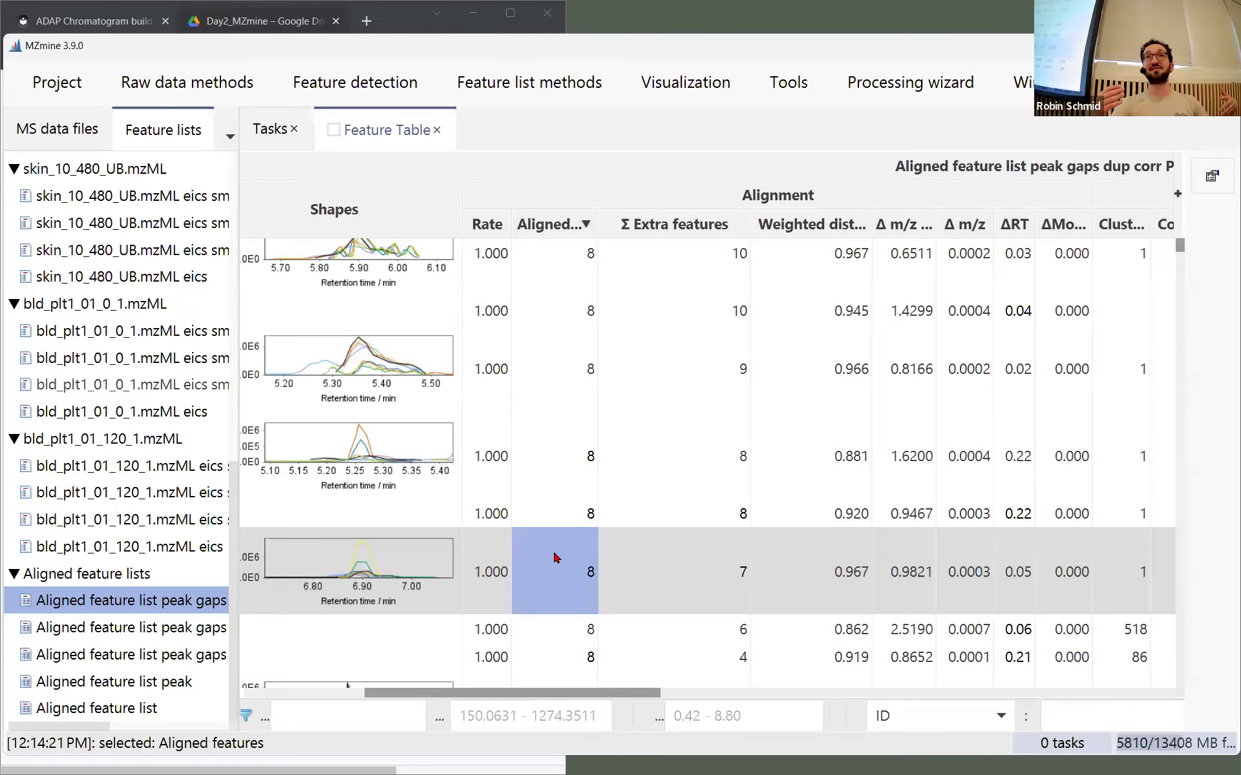
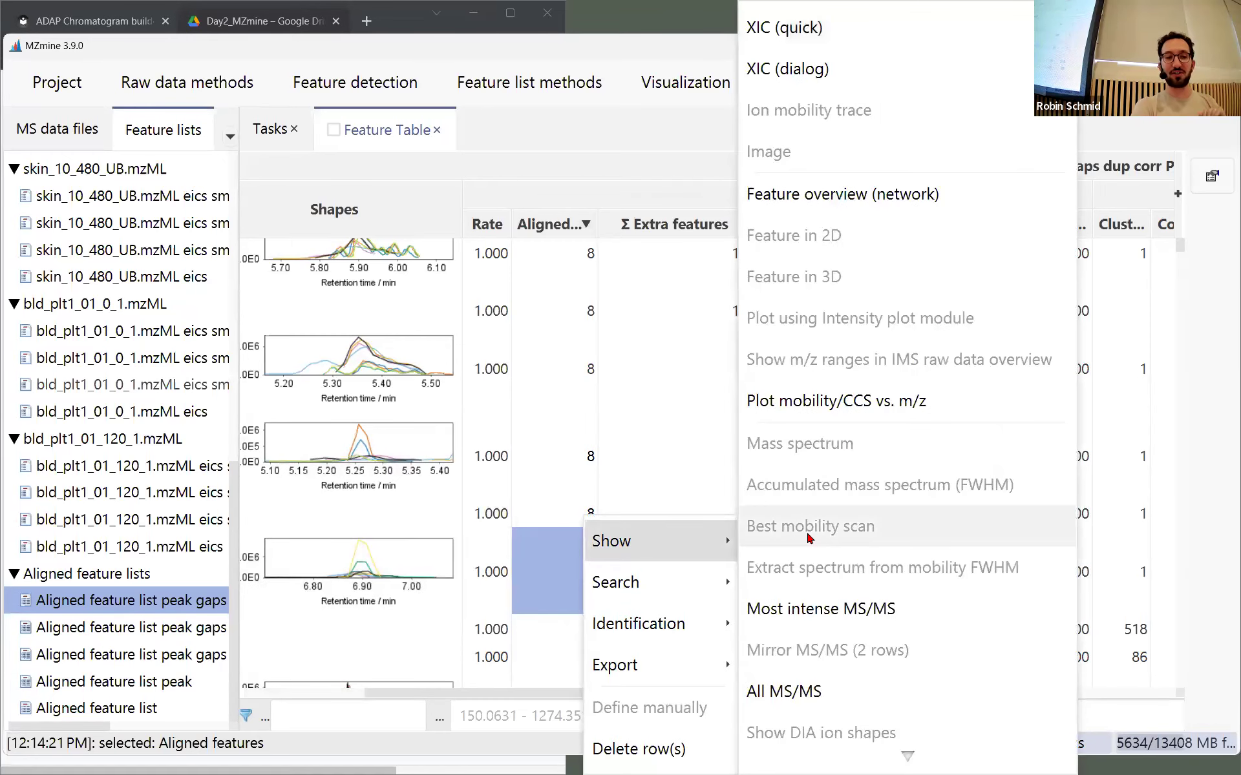
pyautogui.click(563, 553)
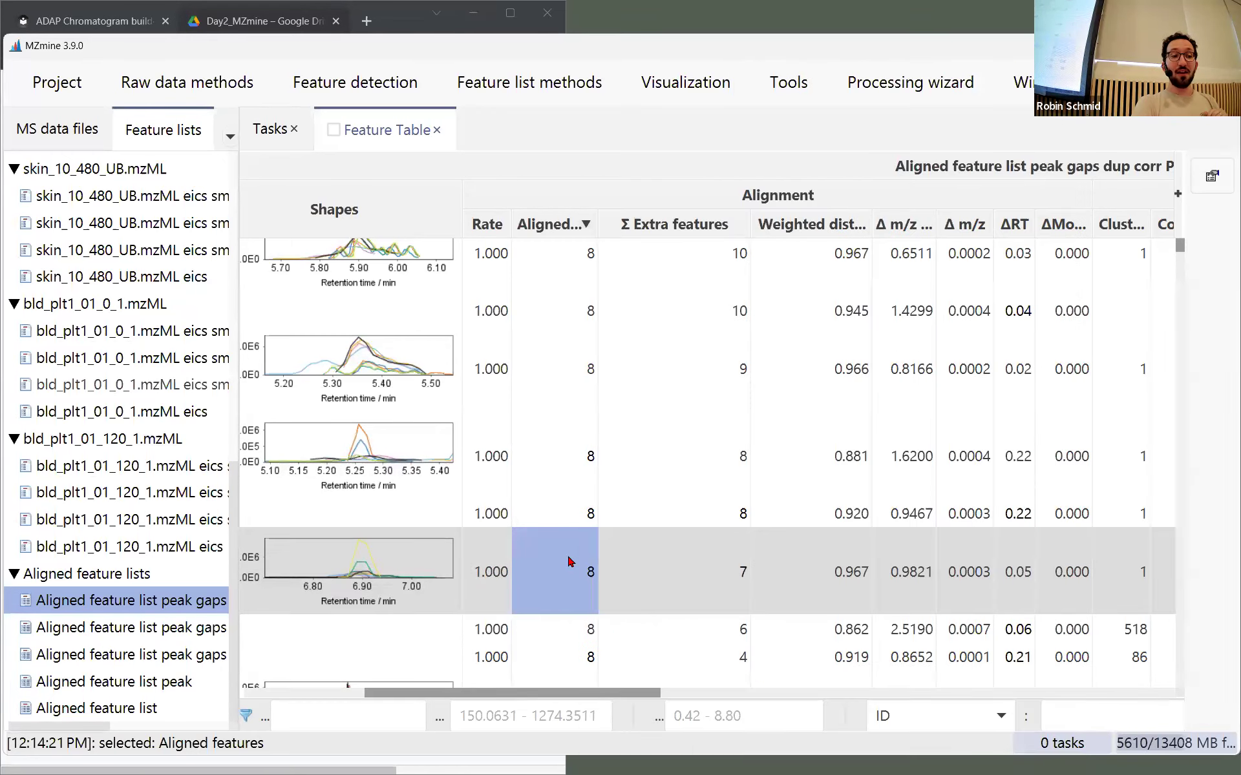
# Show the quick XIC of the selected feature with 7 extra features
pyautogui.rightClick(562, 551)
pyautogui.moveTo(614, 541)
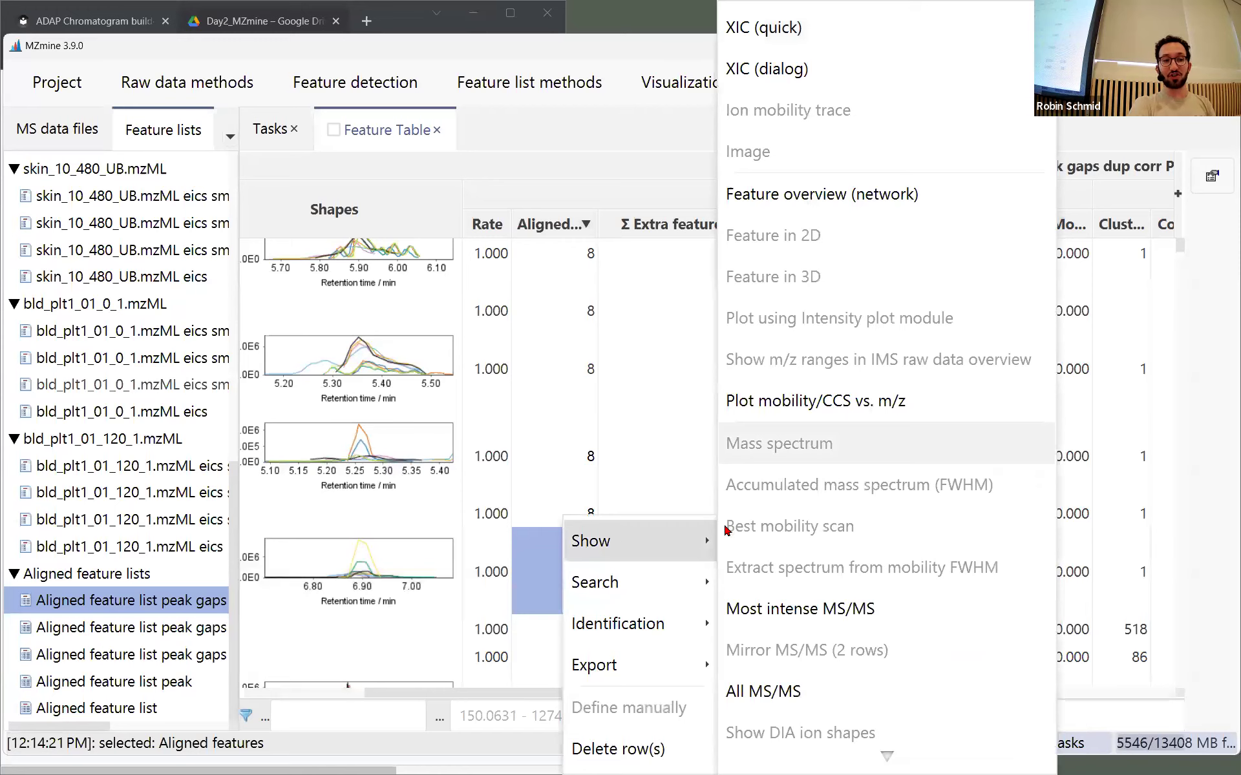
pyautogui.click(748, 40)
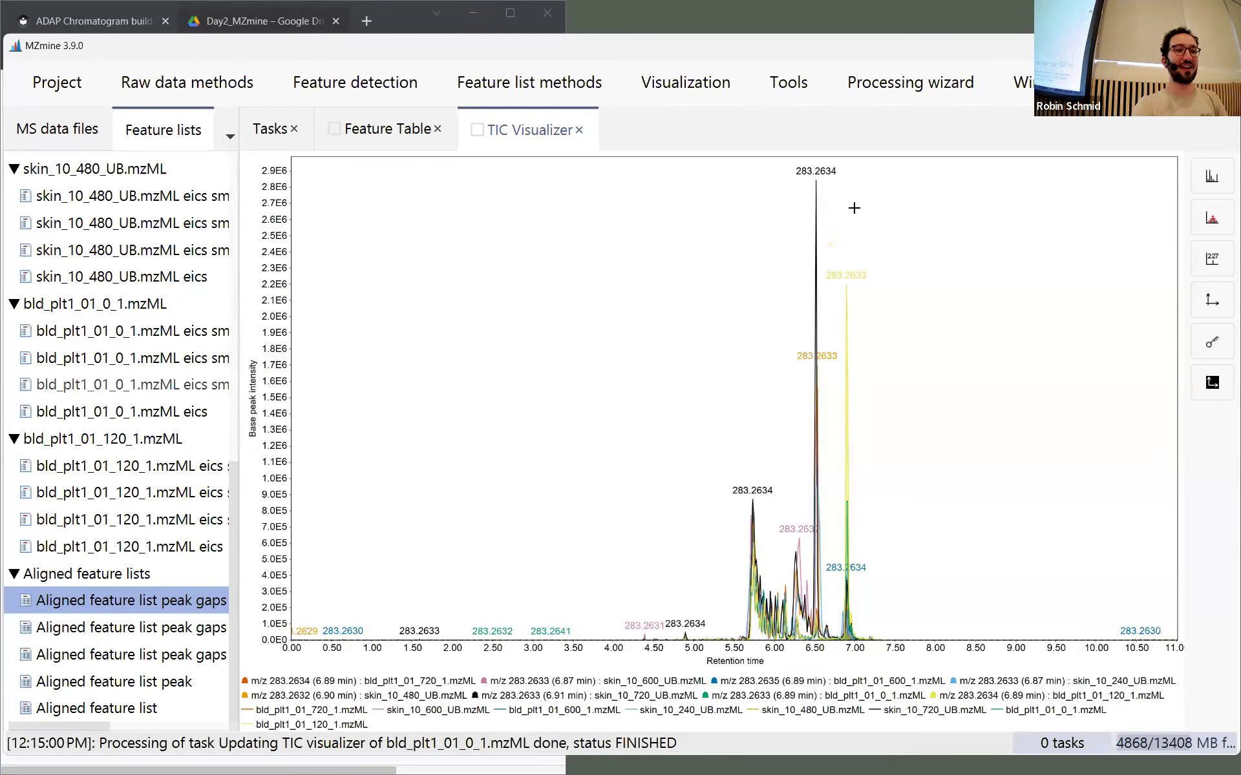
# Examine the overlaid chromatogram peaks between about 6.0 and 7.1 min across the samples and close the TIC visualizer
pyautogui.moveTo(806, 219); pyautogui.dragTo(894, 734)
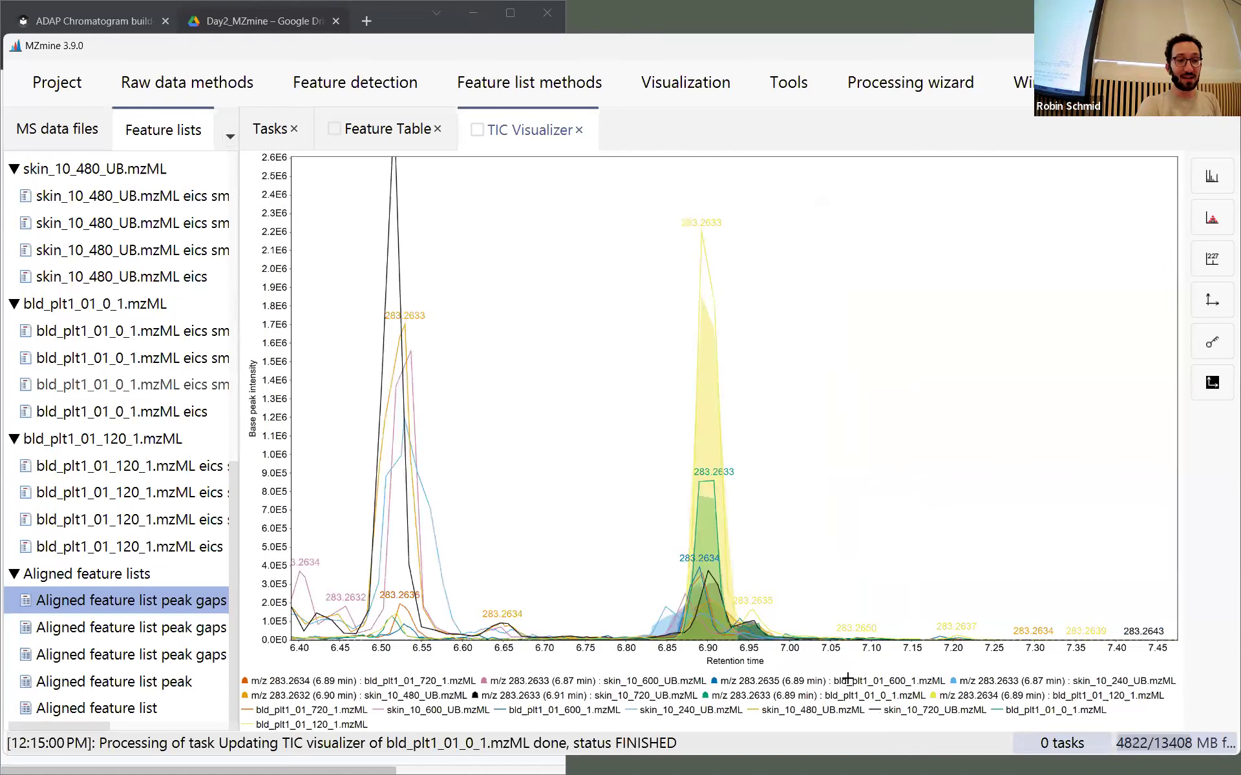
pyautogui.moveTo(333, 249); pyautogui.dragTo(837, 663)
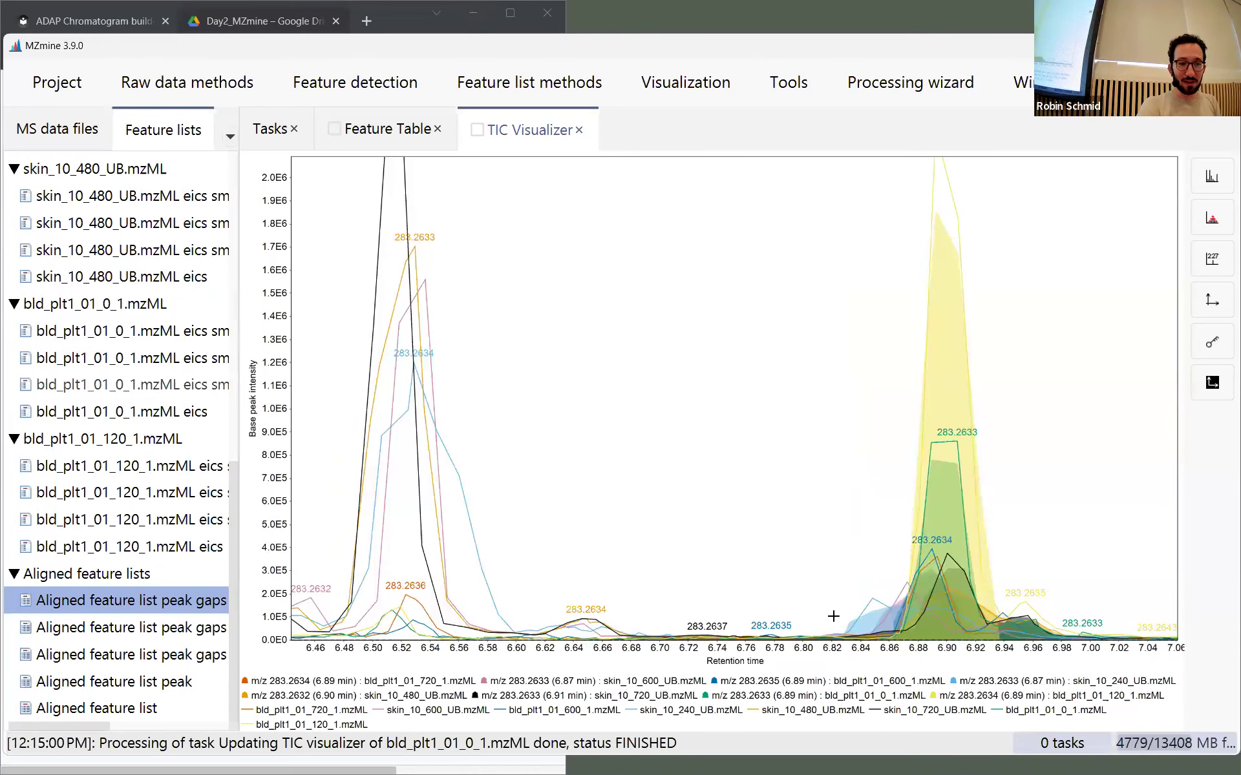
pyautogui.moveTo(795, 424); pyautogui.dragTo(1082, 718)
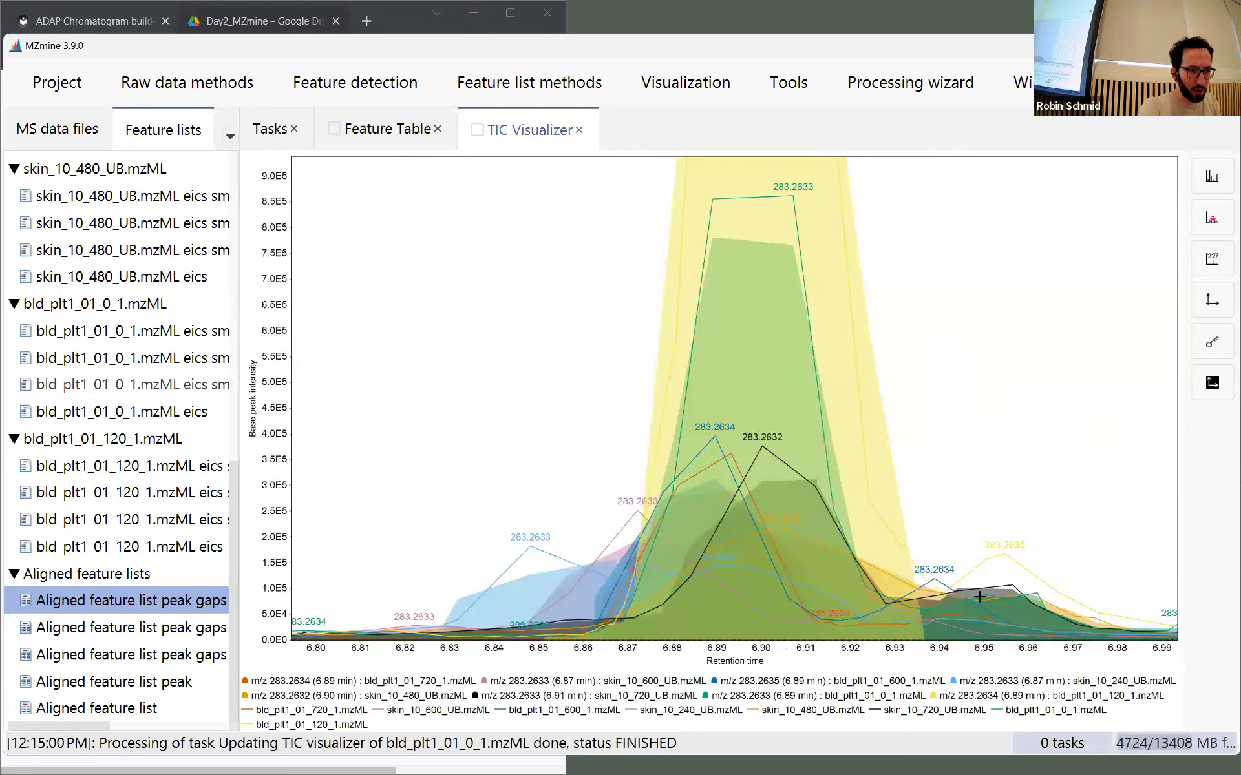
pyautogui.moveTo(623, 463); pyautogui.dragTo(452, 507)
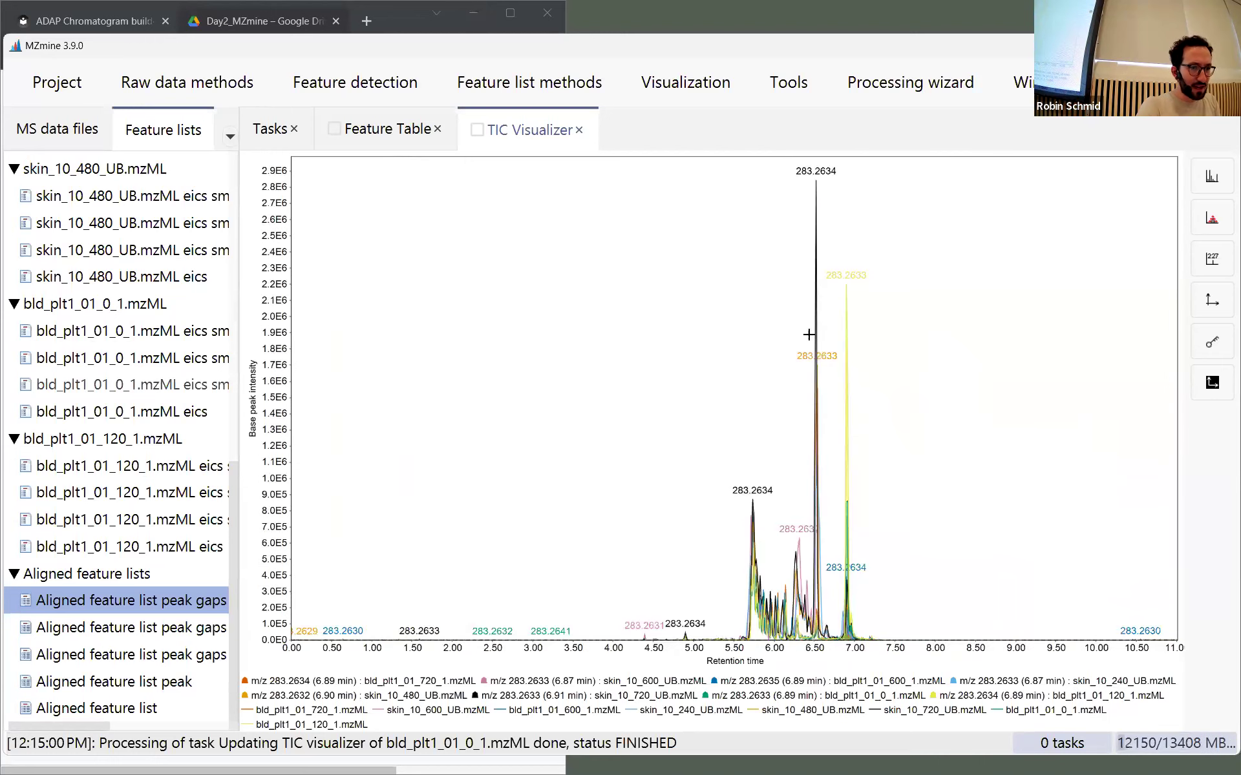
pyautogui.moveTo(796, 275); pyautogui.dragTo(840, 653)
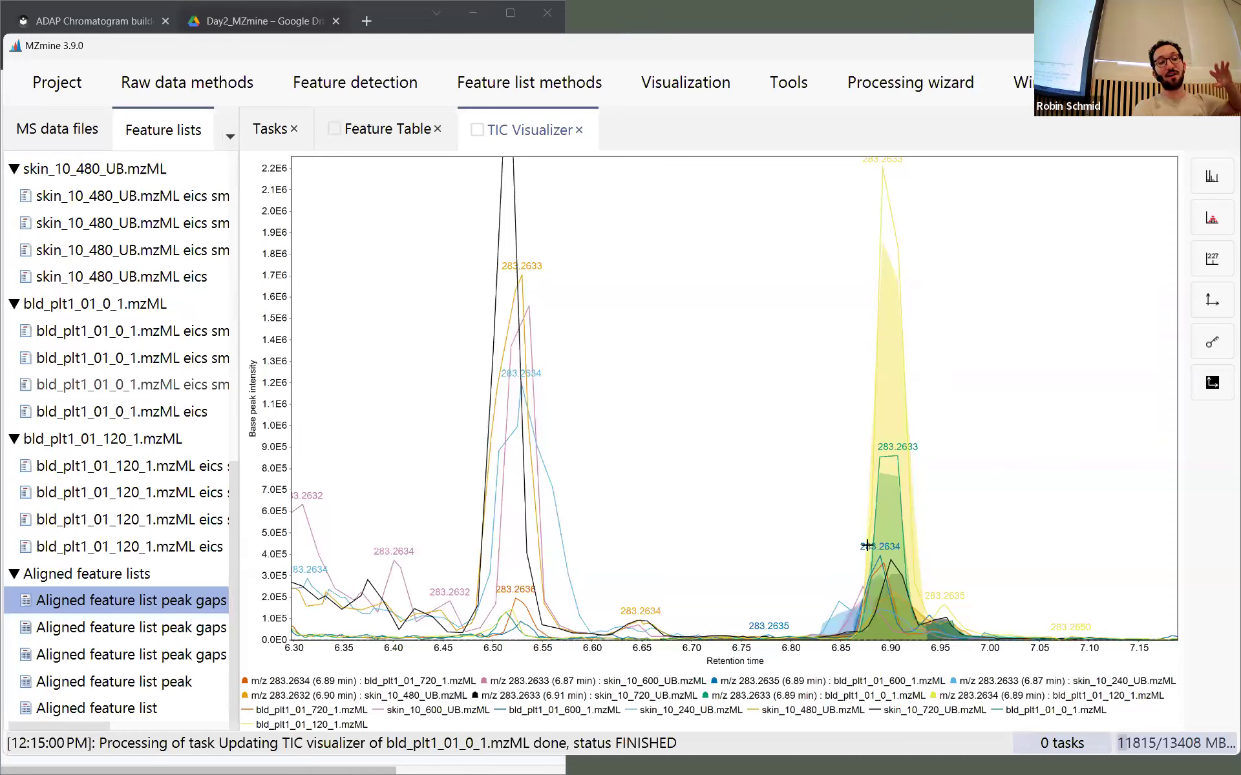
pyautogui.moveTo(895, 502)
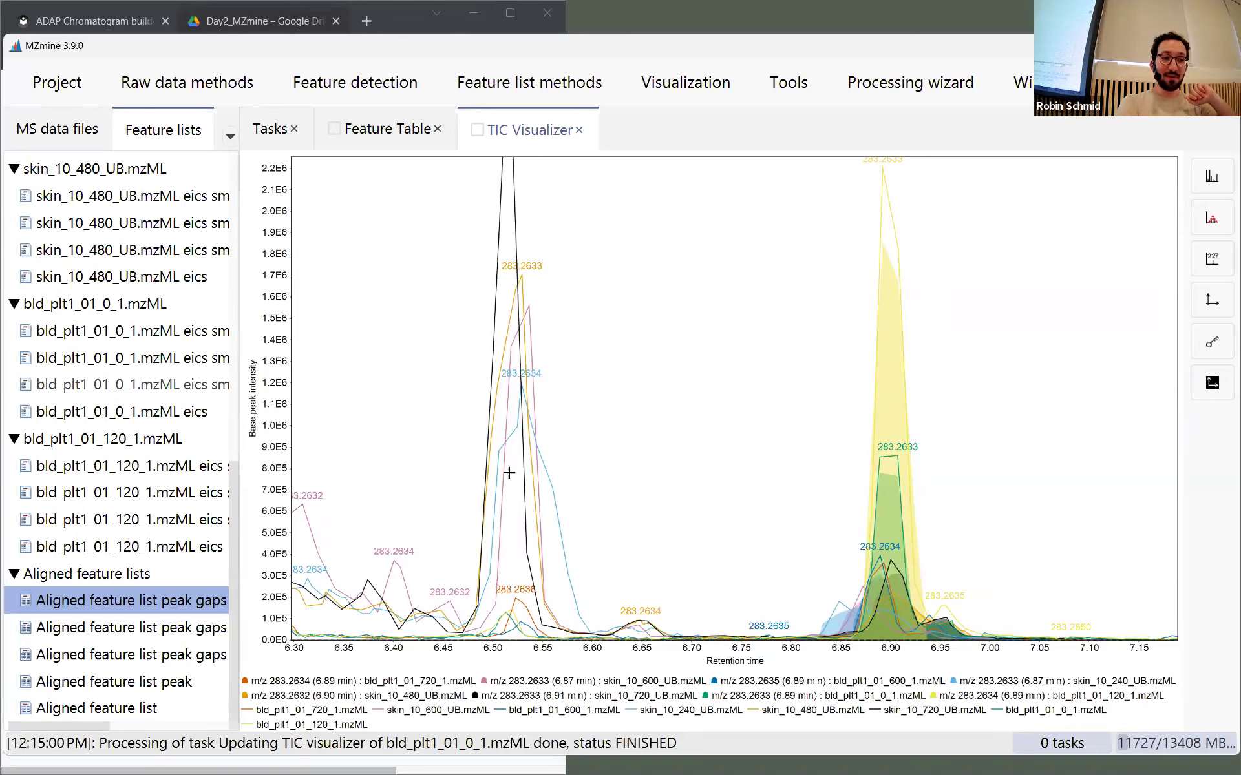
pyautogui.hscroll(-6, 601, 591)
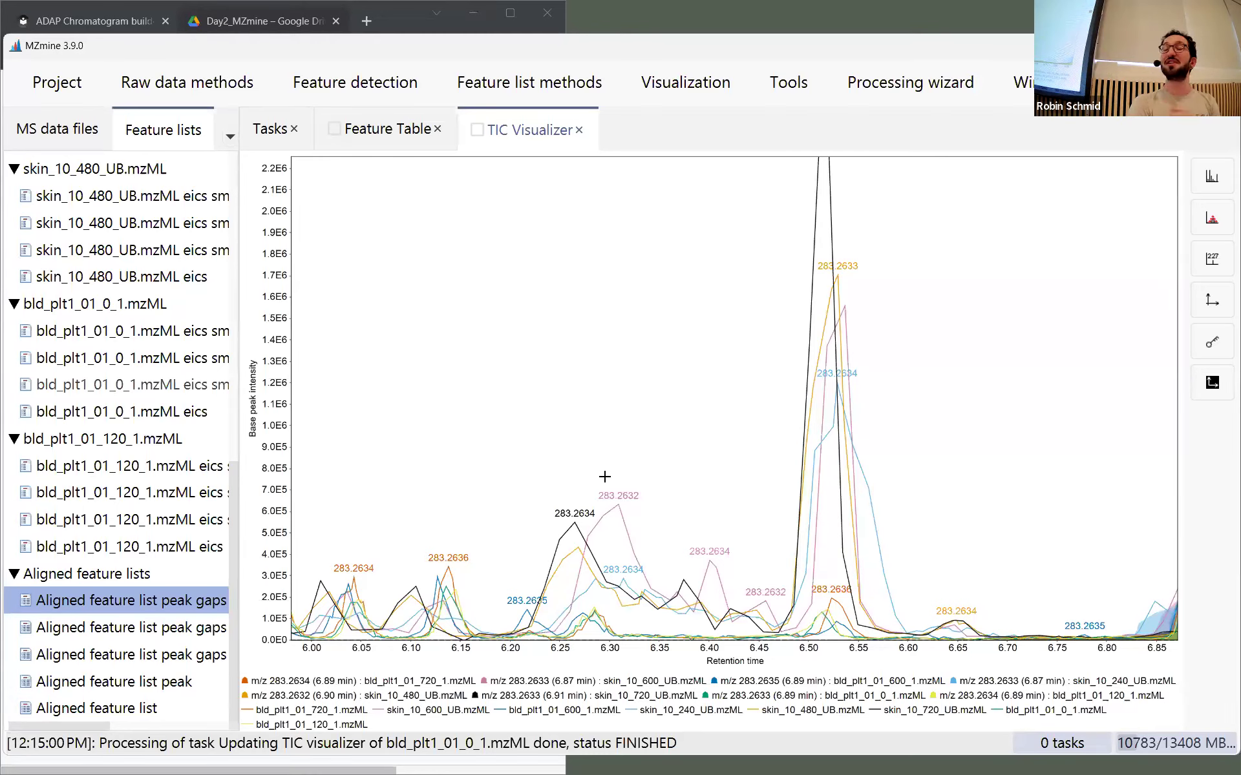
pyautogui.click(580, 131)
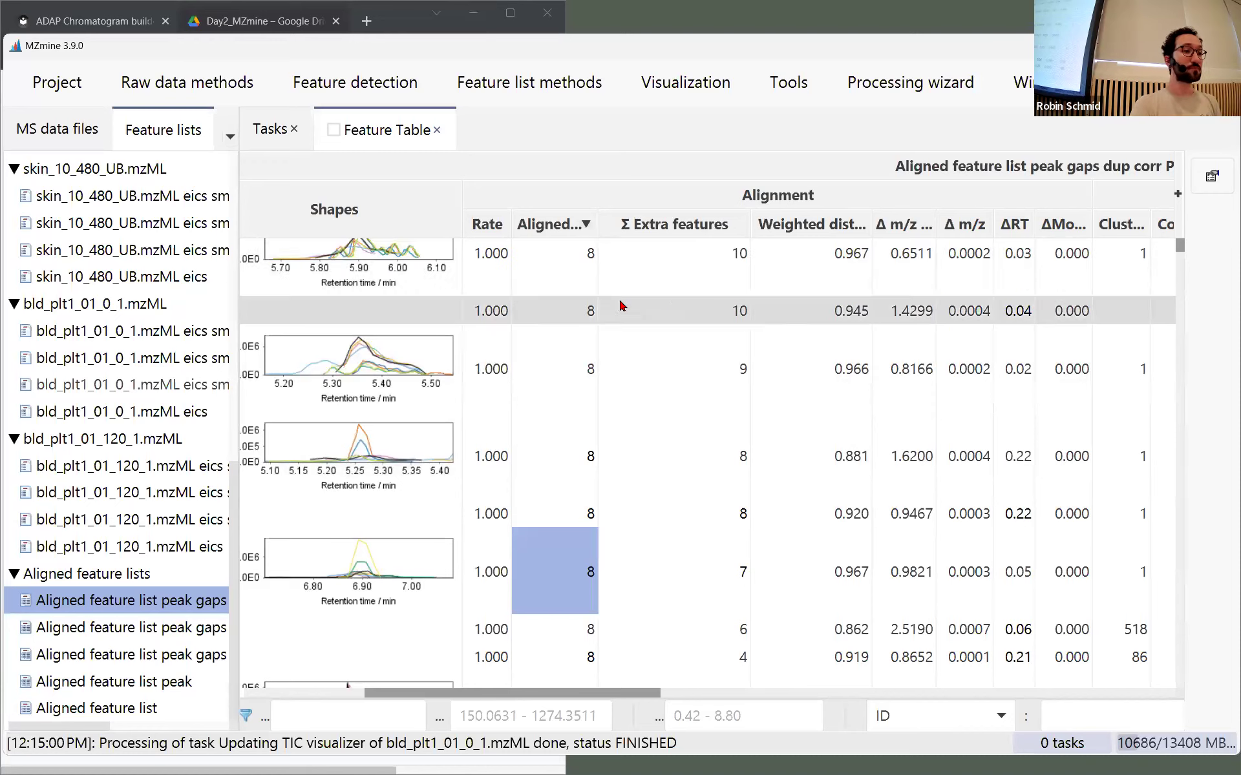
# Hide the alignment columns in the feature table and return to its first rows
pyautogui.click(1179, 192)
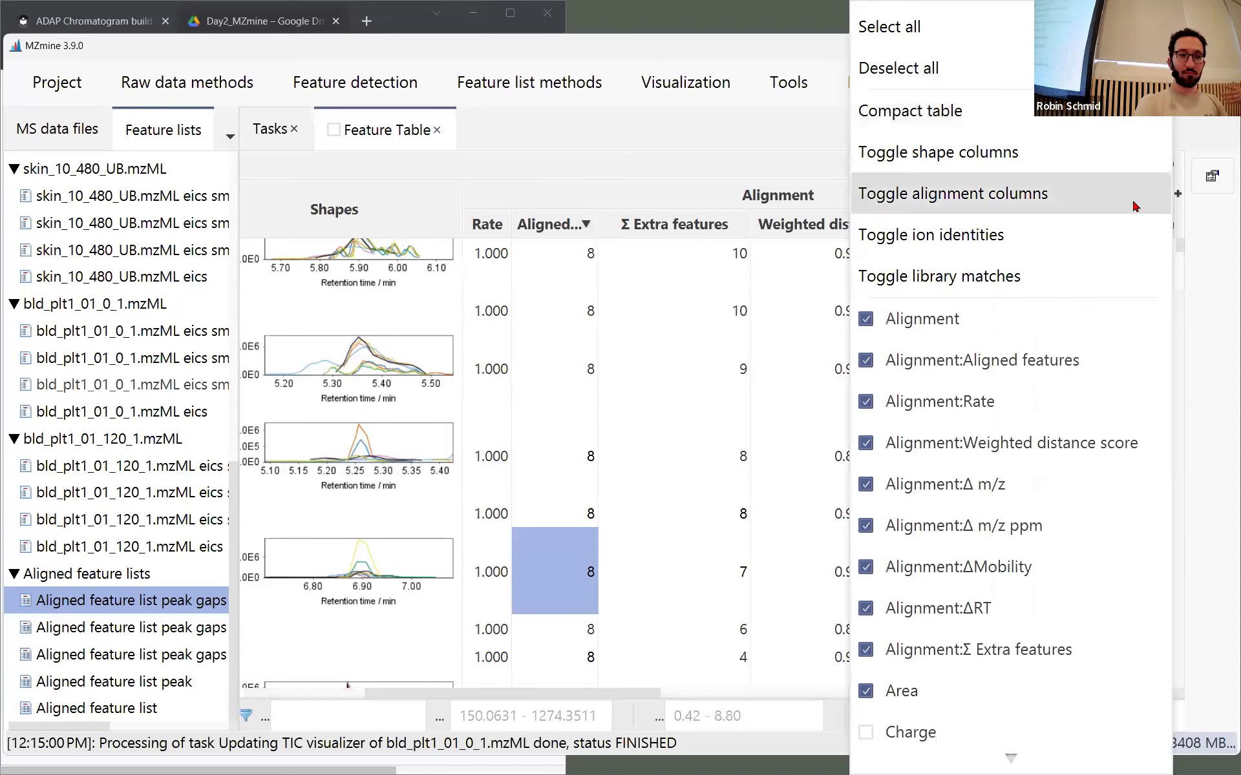
pyautogui.click(936, 194)
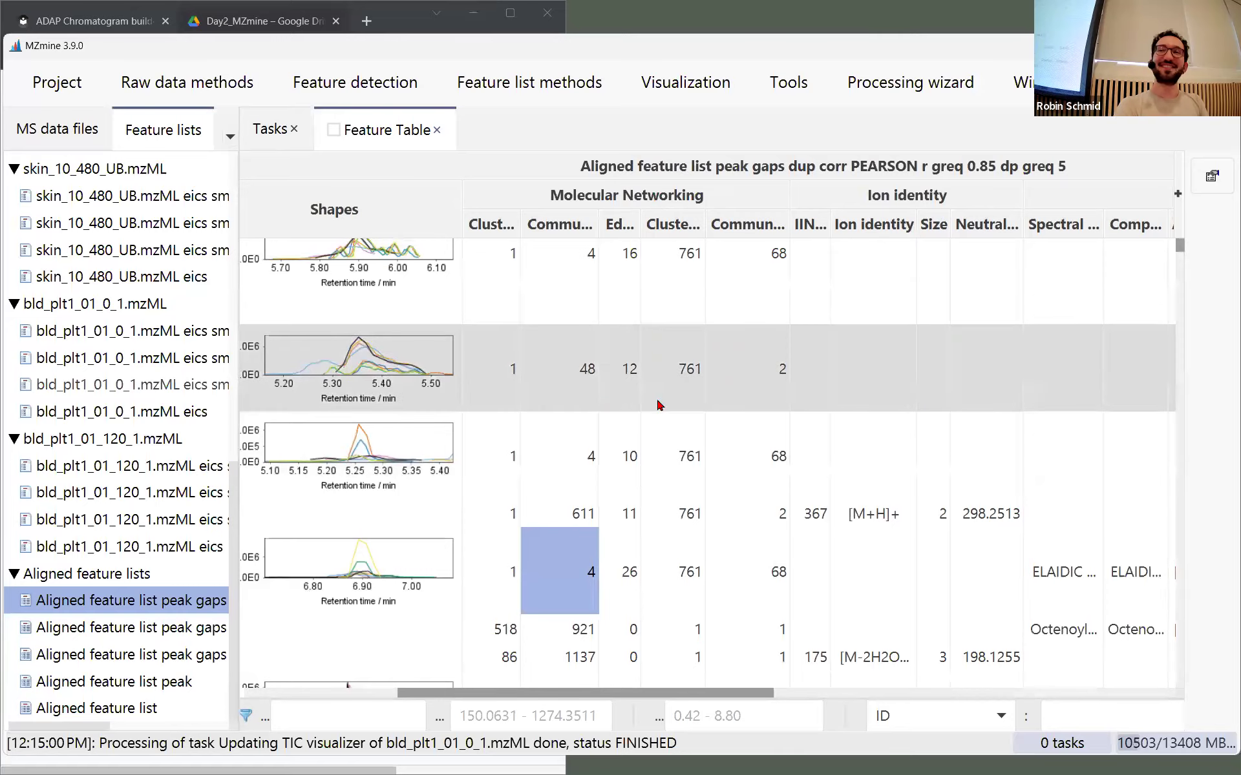
pyautogui.scroll(-3, 656, 397)
pyautogui.scroll(5, 665, 418)
pyautogui.scroll(3, 646, 433)
pyautogui.scroll(-2, 626, 464)
pyautogui.scroll(2, 622, 470)
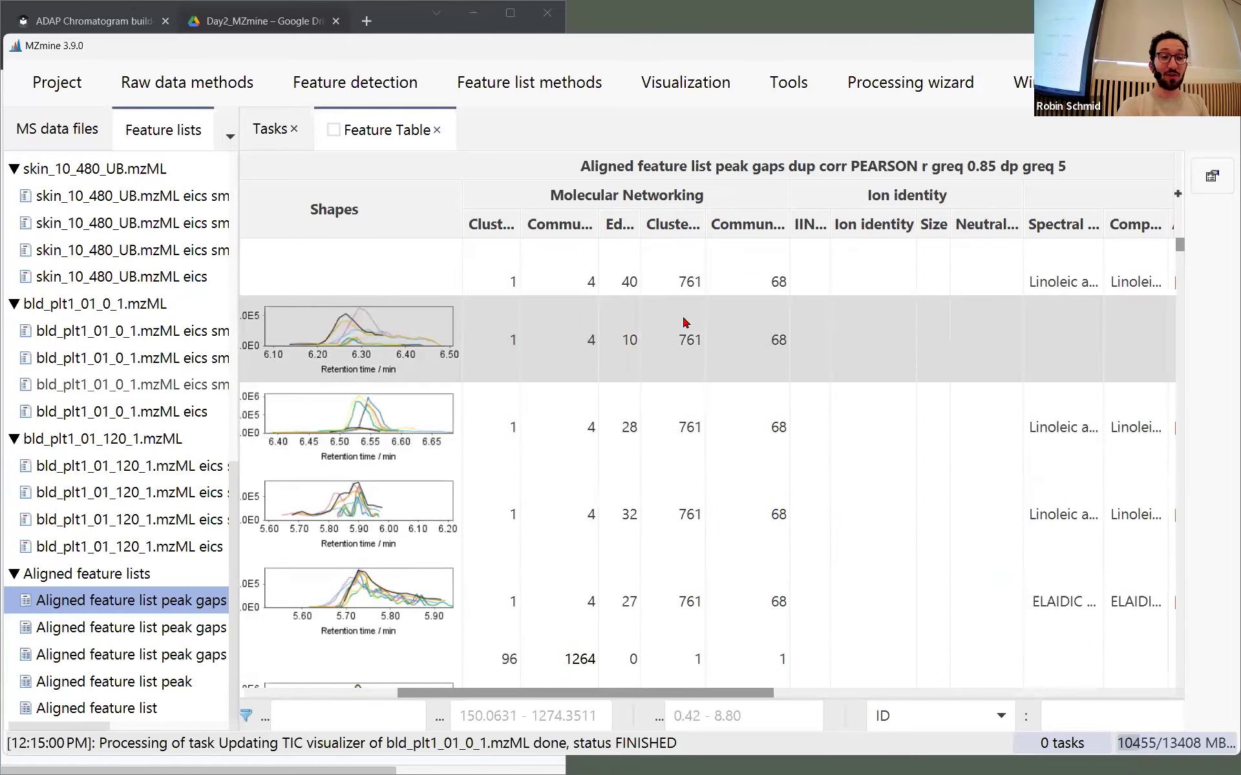
# Examine the molecular networking, ion identity, spectral match and per-sample height columns of the top features
pyautogui.hscroll(-3, 668, 696)
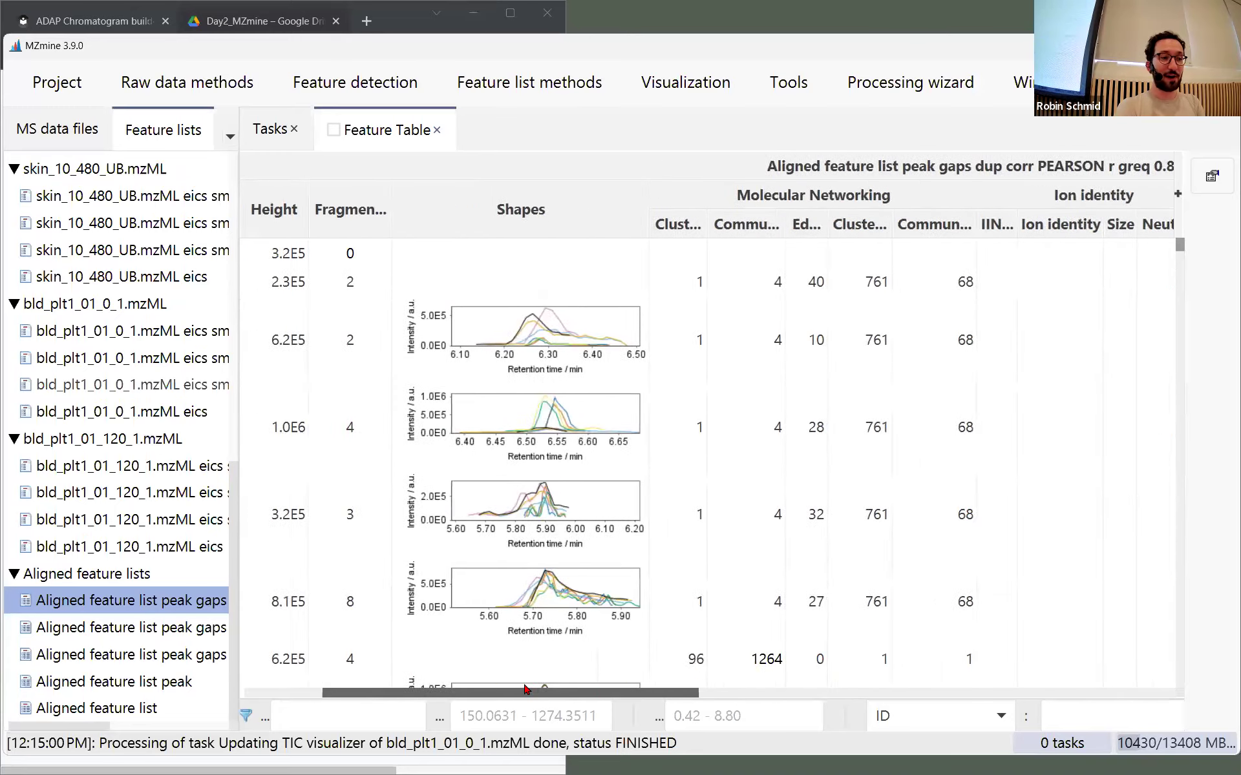
pyautogui.hscroll(5, 753, 690)
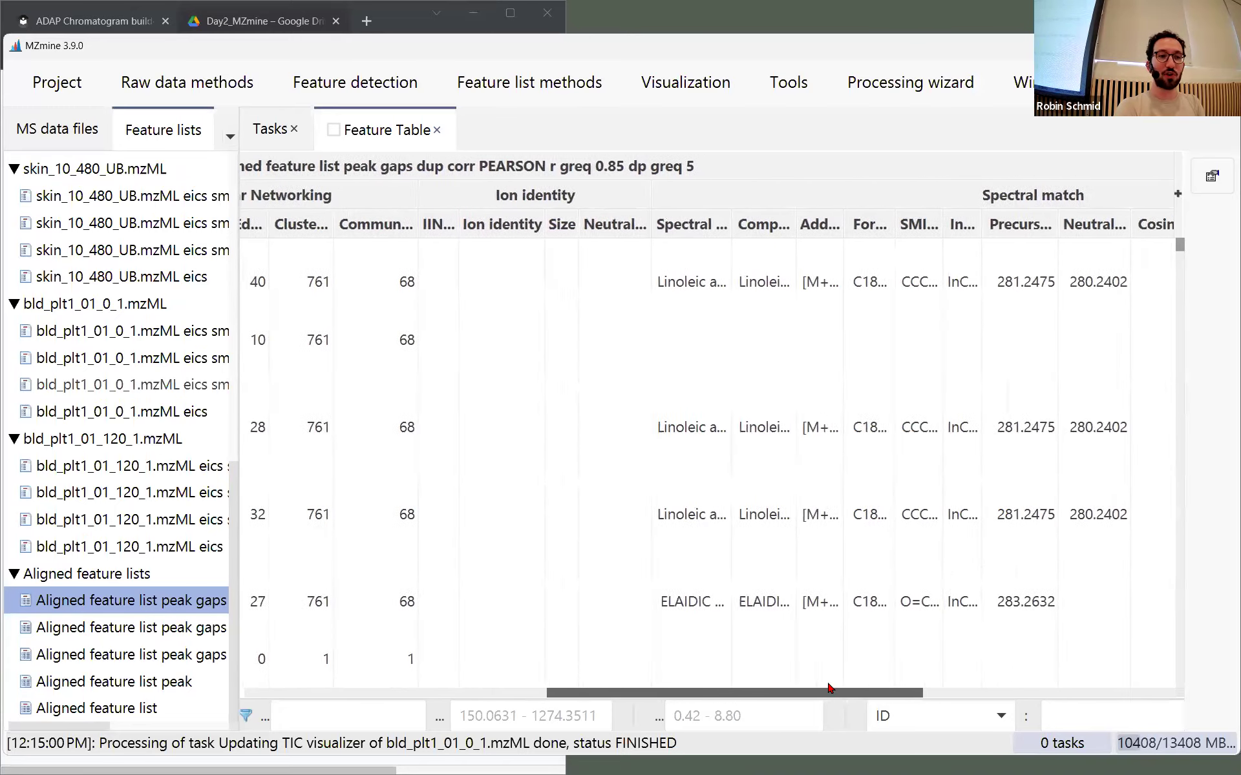
pyautogui.moveTo(892, 689)
pyautogui.mouseDown()
pyautogui.moveTo(795, 689)
pyautogui.moveTo(892, 676)
pyautogui.mouseUp()
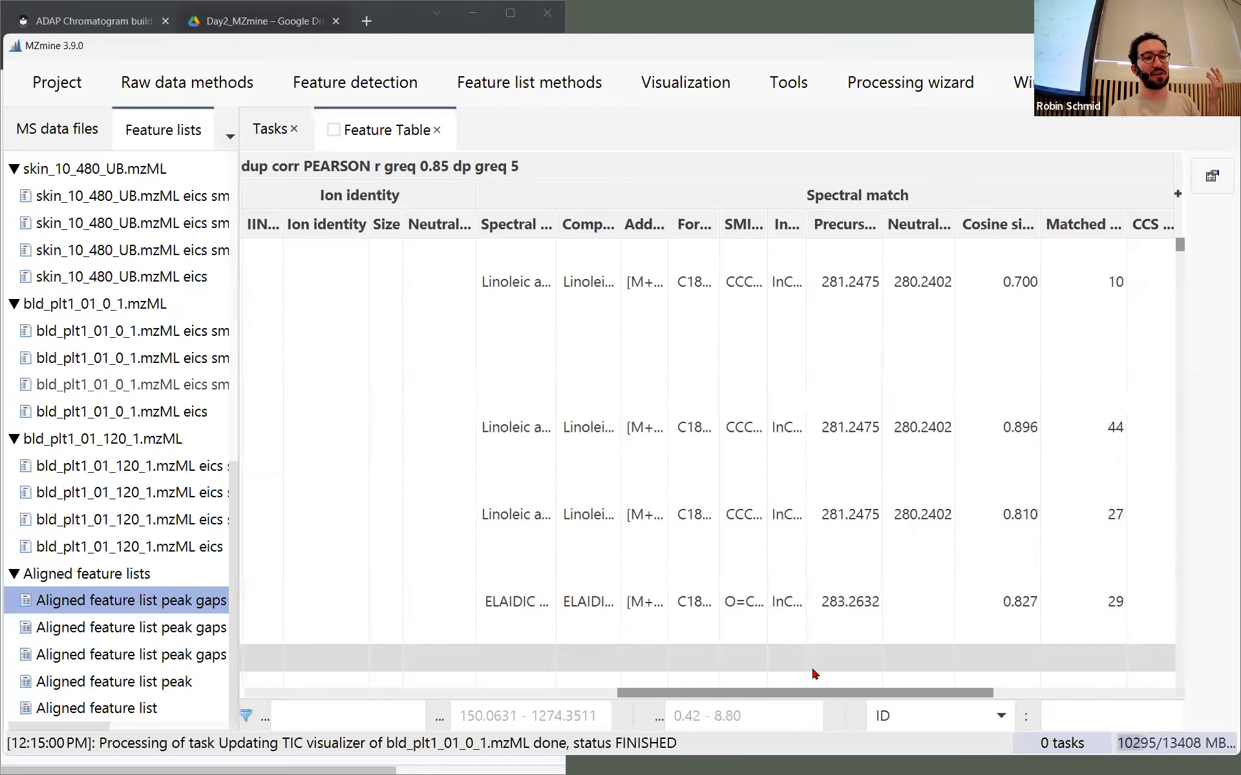
pyautogui.moveTo(820, 695); pyautogui.dragTo(726, 692)
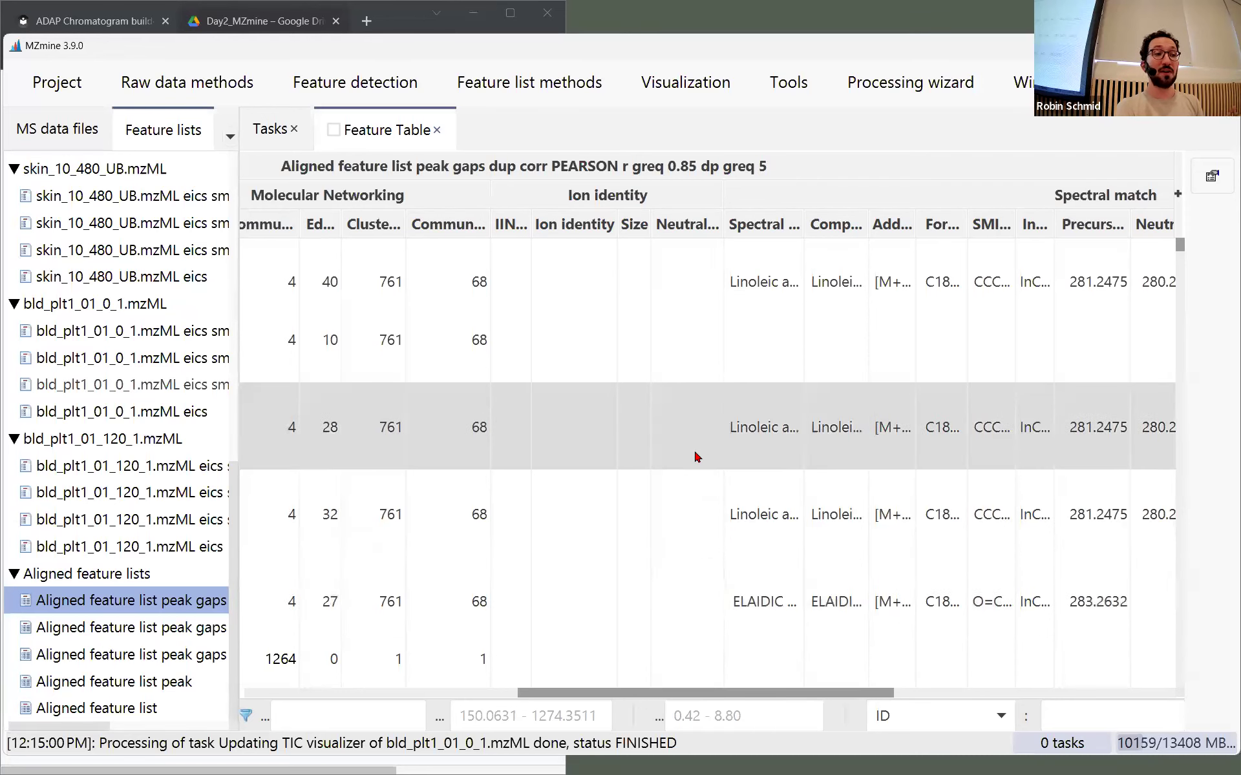
pyautogui.moveTo(777, 694); pyautogui.dragTo(973, 695)
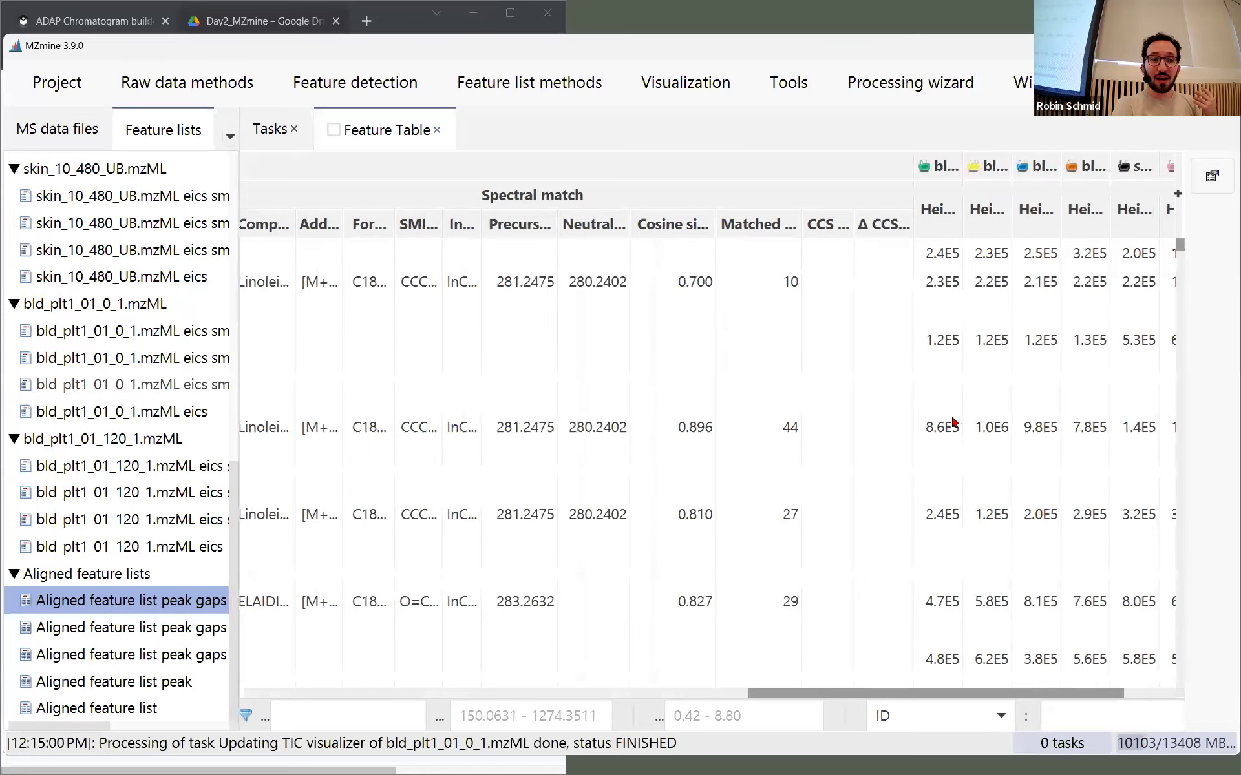
pyautogui.hscroll(3, 908, 247)
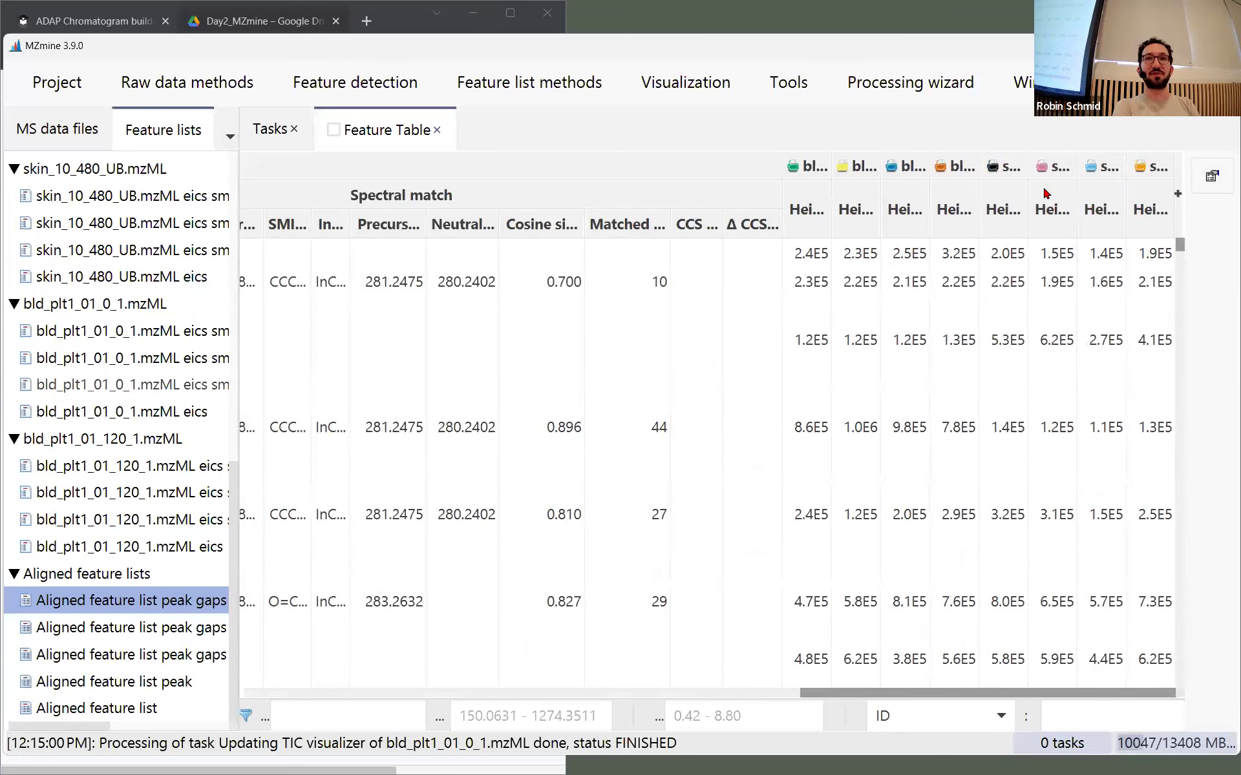
# Sort the feature table by spectral match in descending order and widen the spectral match column to read the compound names and scores
pyautogui.moveTo(993, 696); pyautogui.dragTo(744, 693)
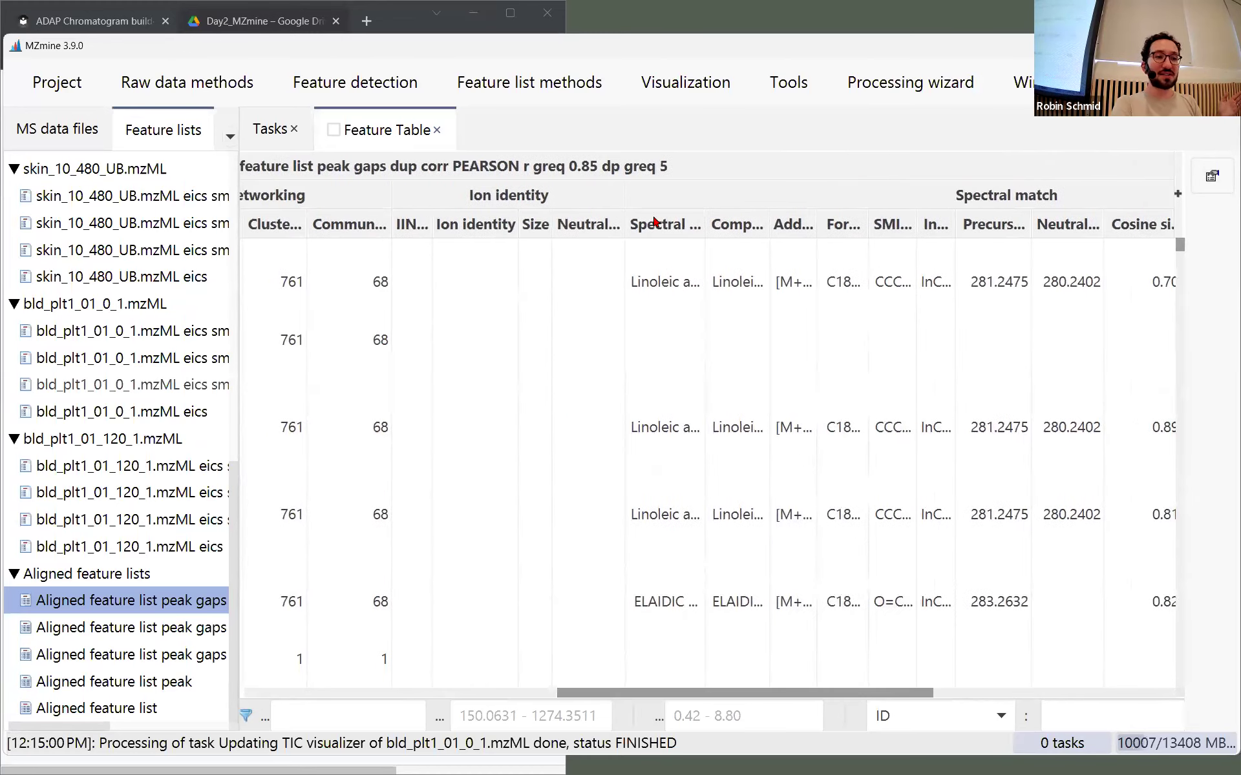
pyautogui.click(678, 225)
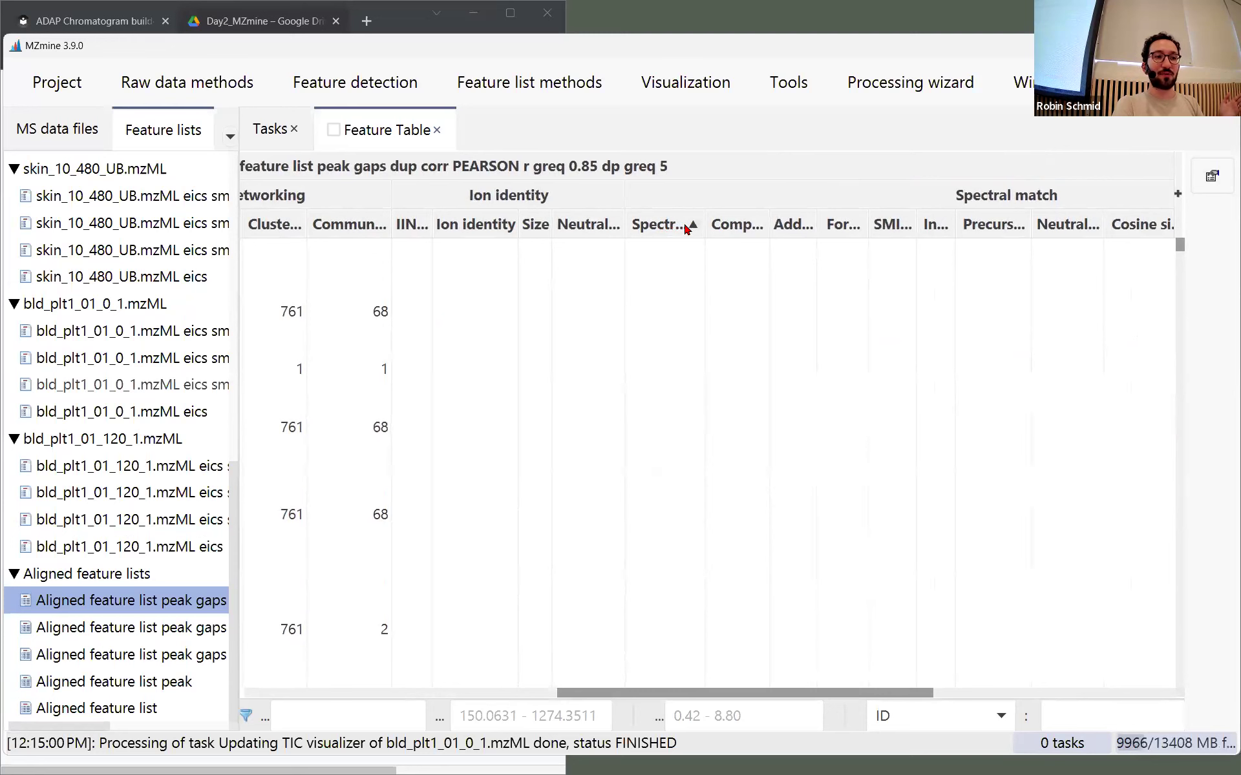
pyautogui.click(685, 226)
pyautogui.moveTo(709, 224); pyautogui.dragTo(807, 222)
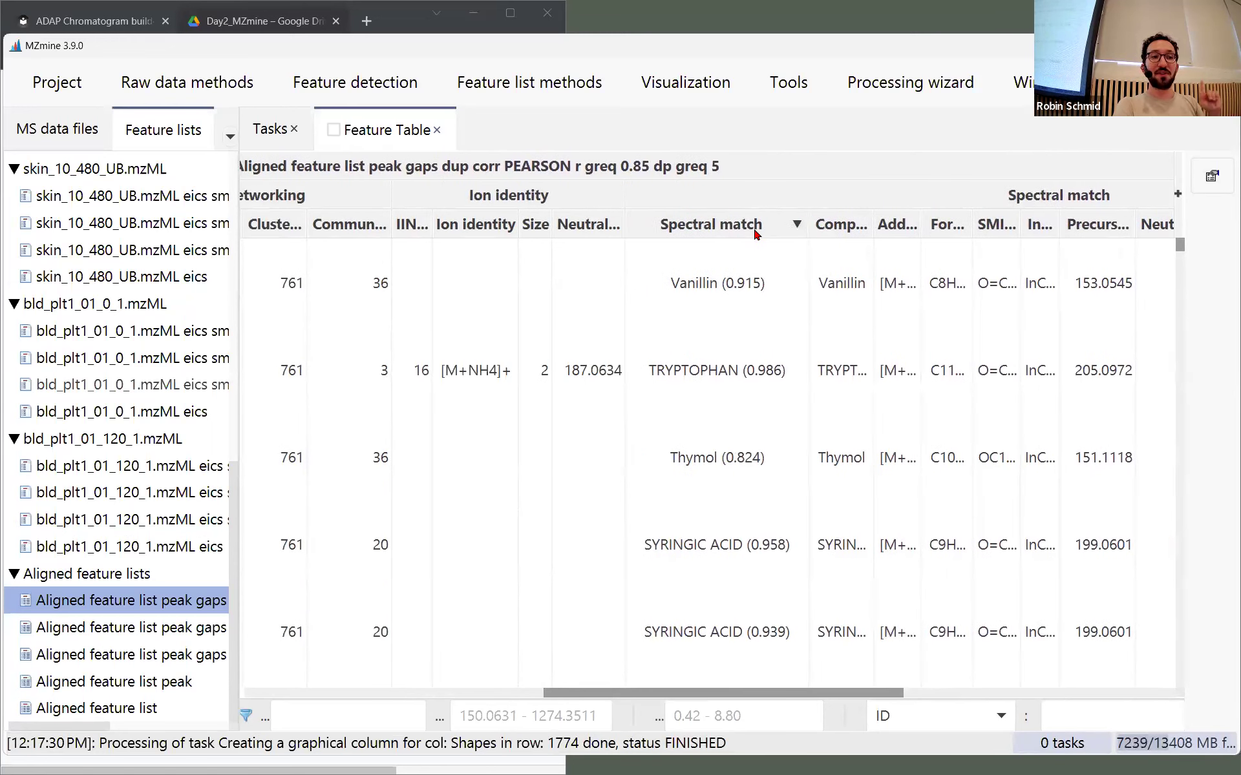
# Hide the library match columns of the feature table and show them again
pyautogui.click(1178, 194)
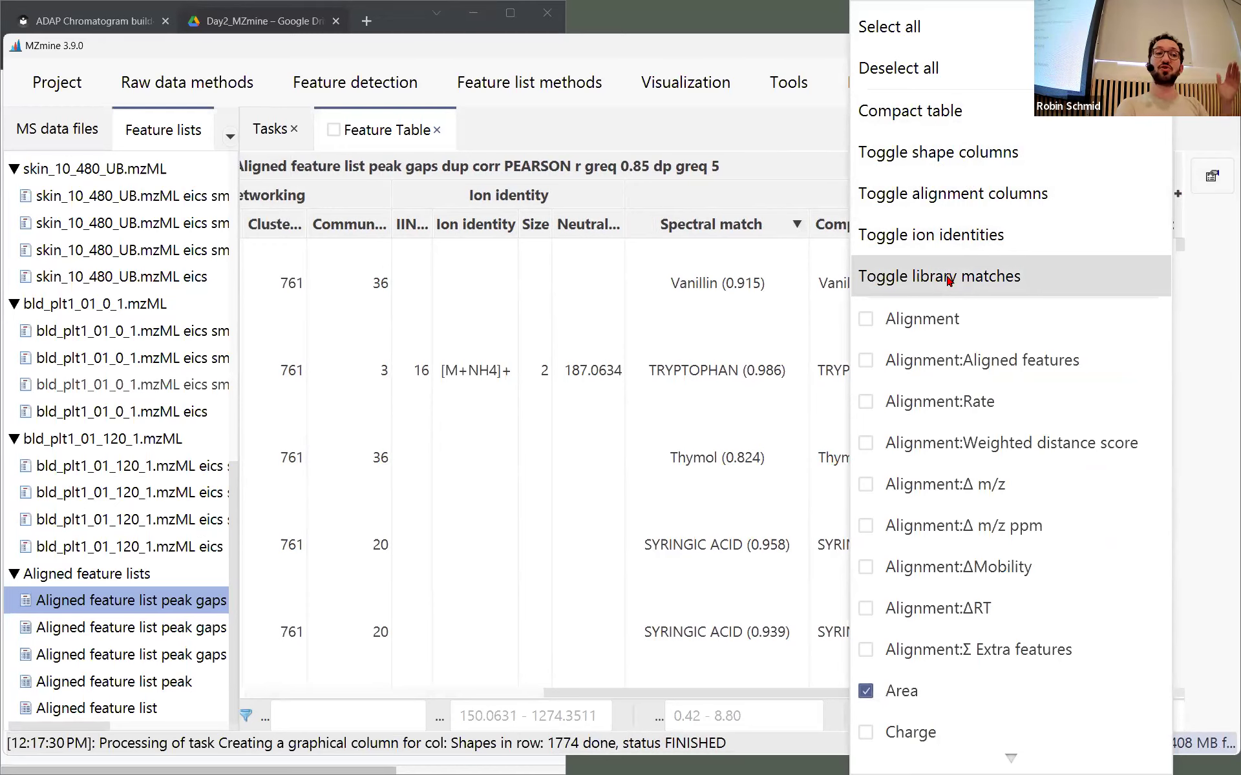
pyautogui.click(993, 288)
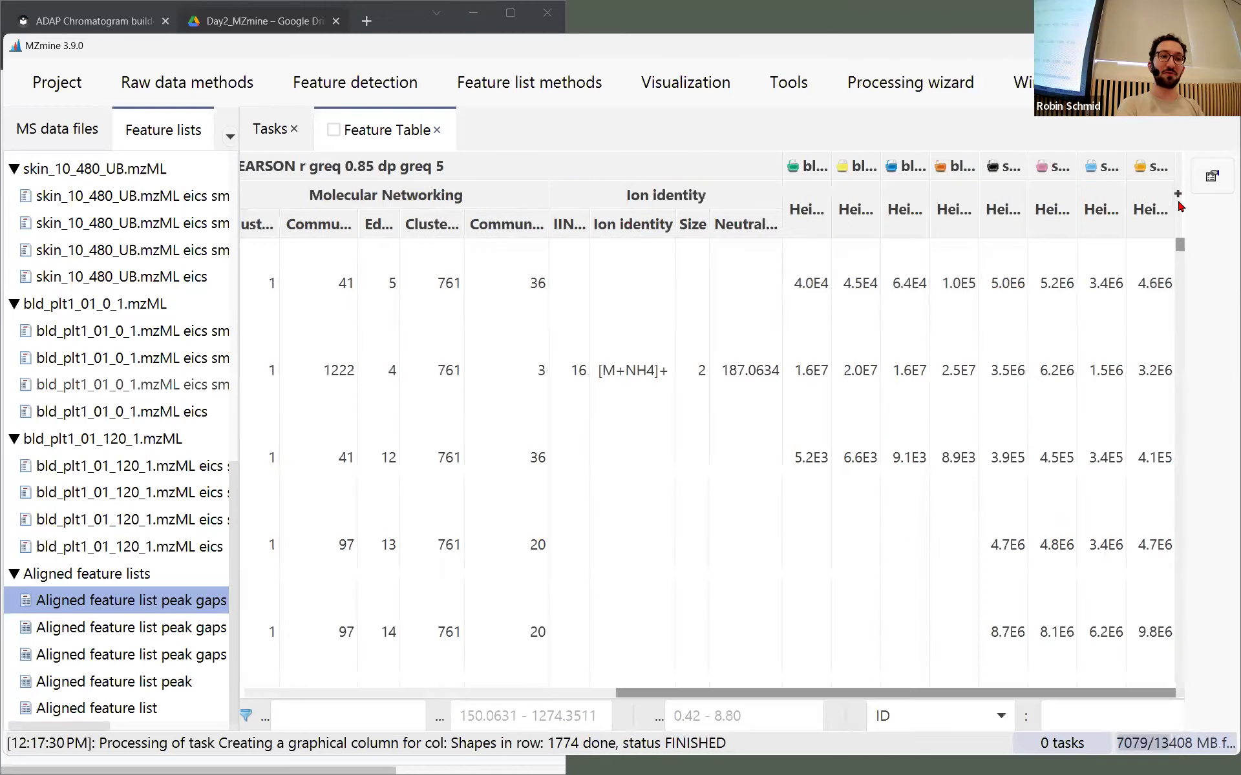
pyautogui.click(1177, 196)
pyautogui.click(999, 280)
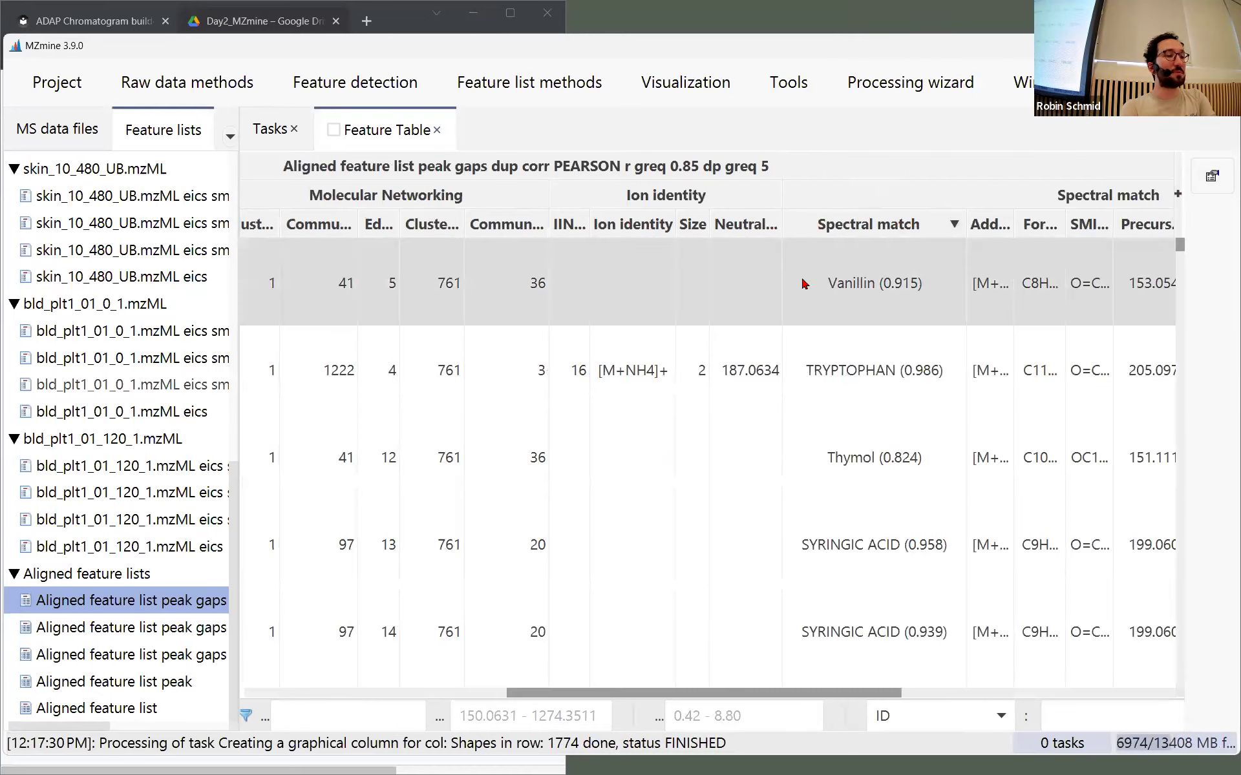
# Show the spectral DB search results of the Vanillin feature row
pyautogui.rightClick(761, 281)
pyautogui.moveTo(794, 300)
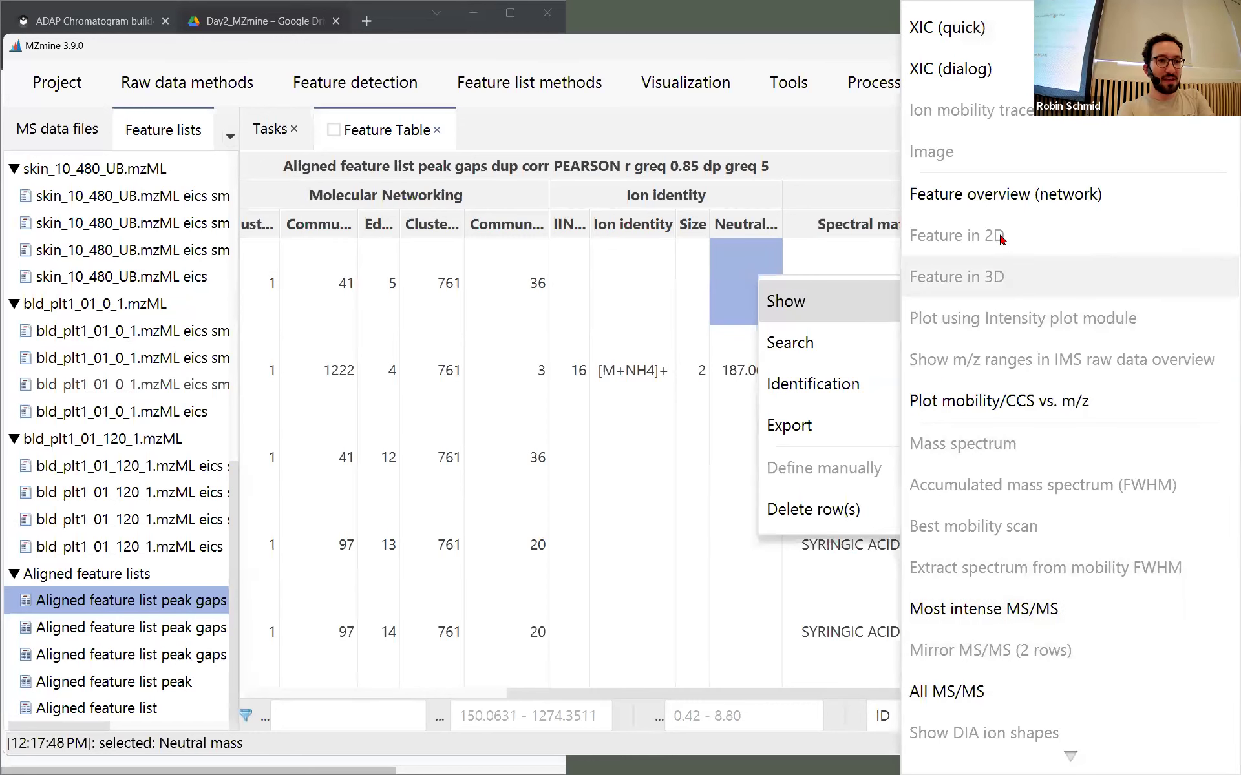
pyautogui.scroll(-5, 1030, 478)
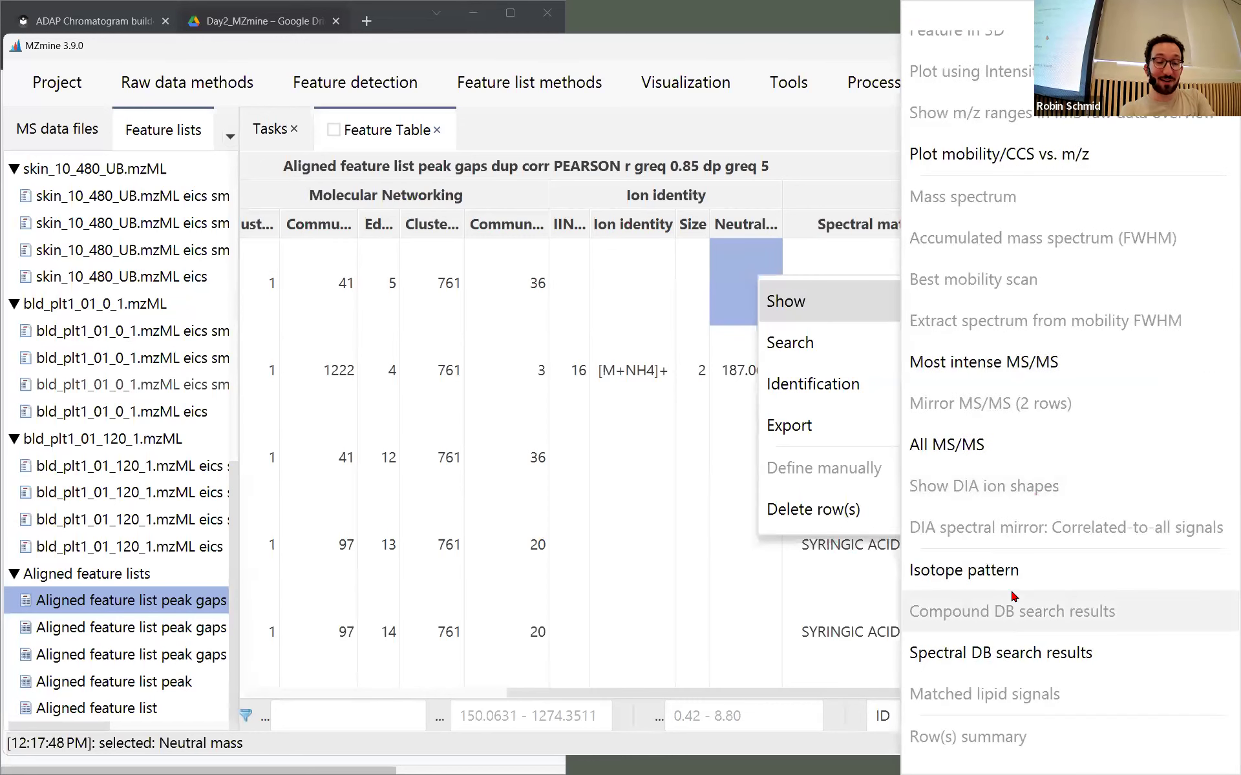
pyautogui.click(1001, 654)
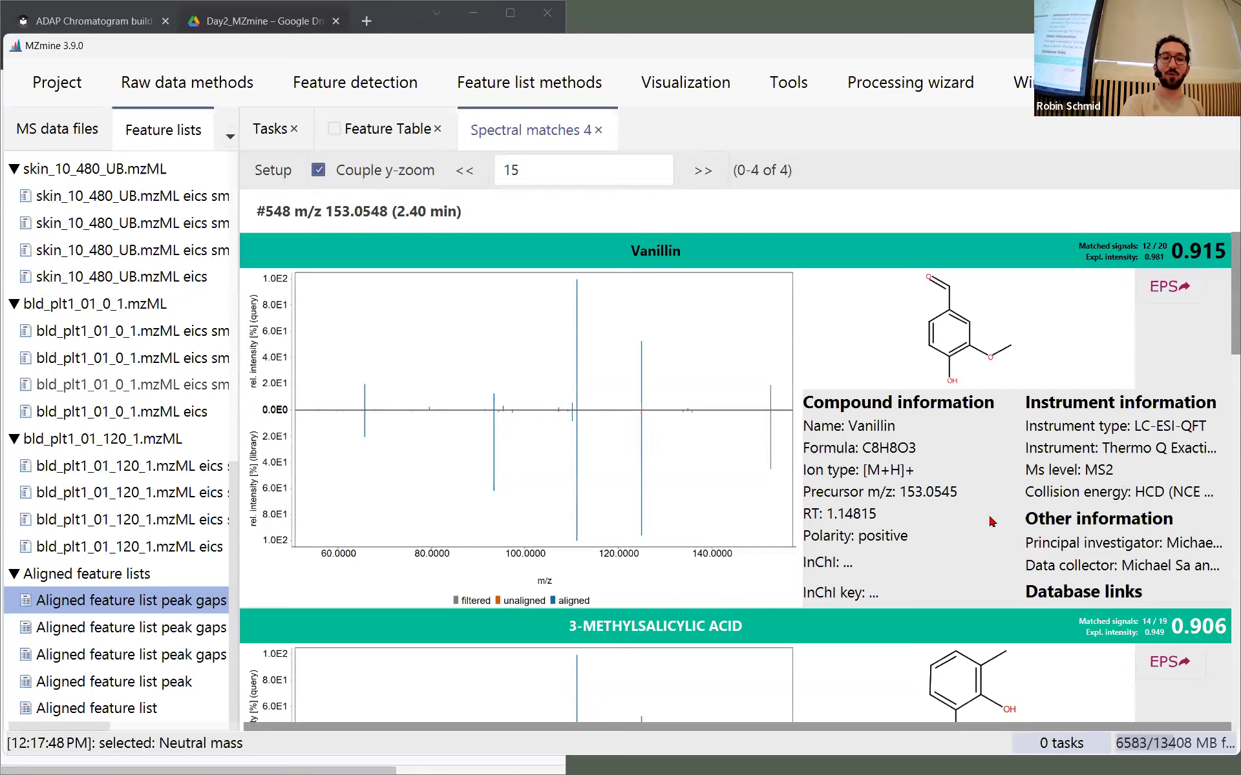
# Examine the Vanillin mirror plot, matched signals and similarity score, and close the spectral matches view
pyautogui.moveTo(238, 352); pyautogui.dragTo(266, 382)
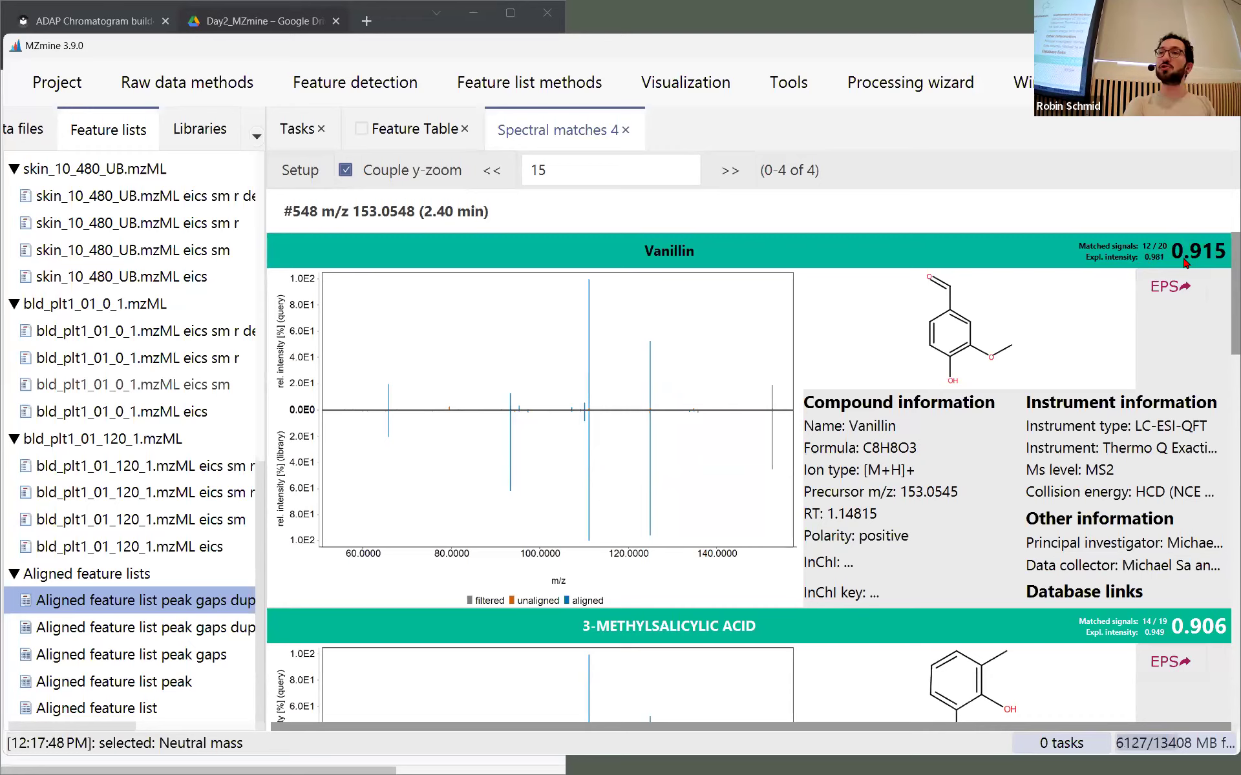
pyautogui.moveTo(1186, 262)
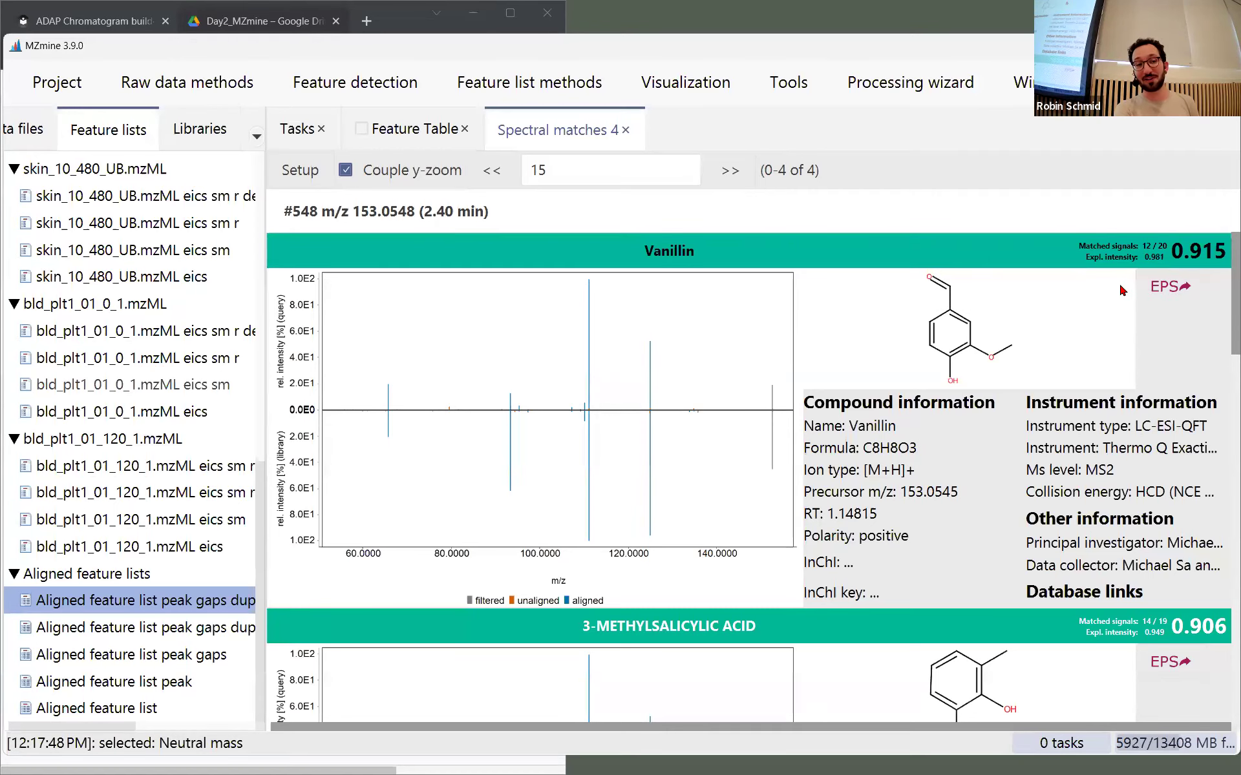
pyautogui.moveTo(1131, 259)
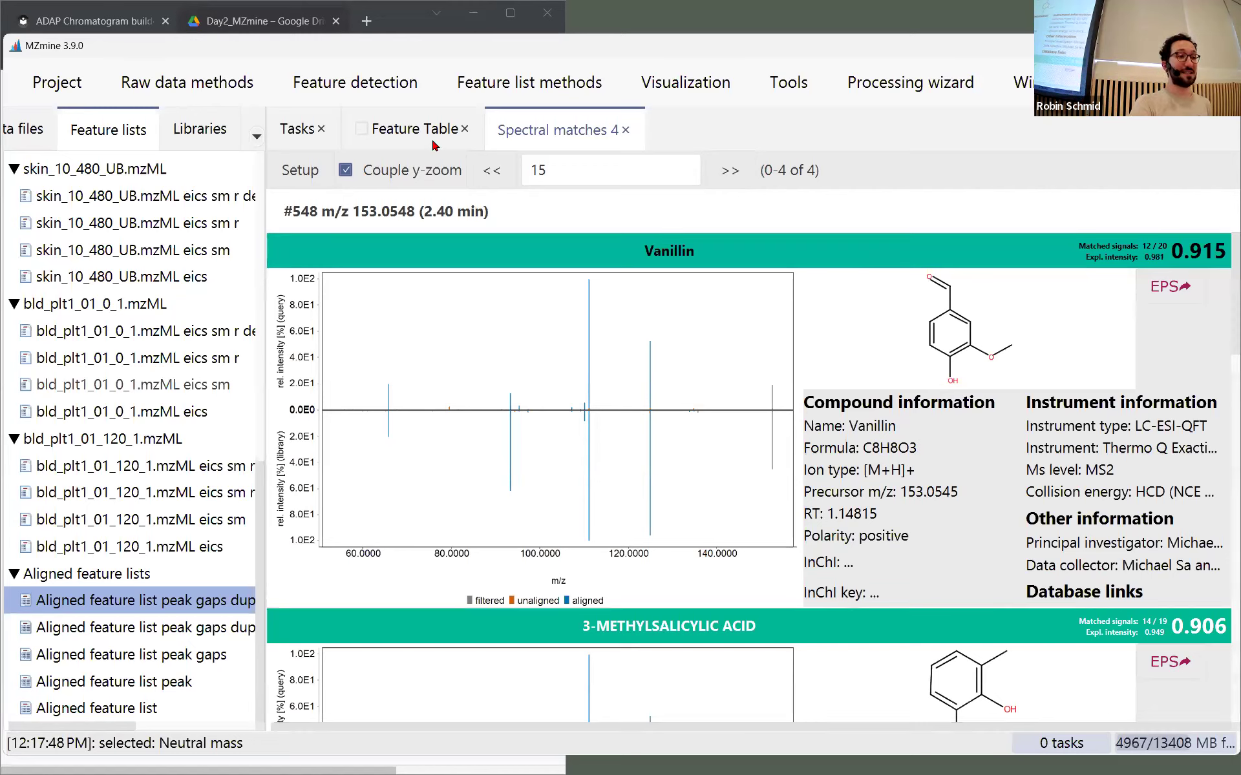
pyautogui.click(625, 130)
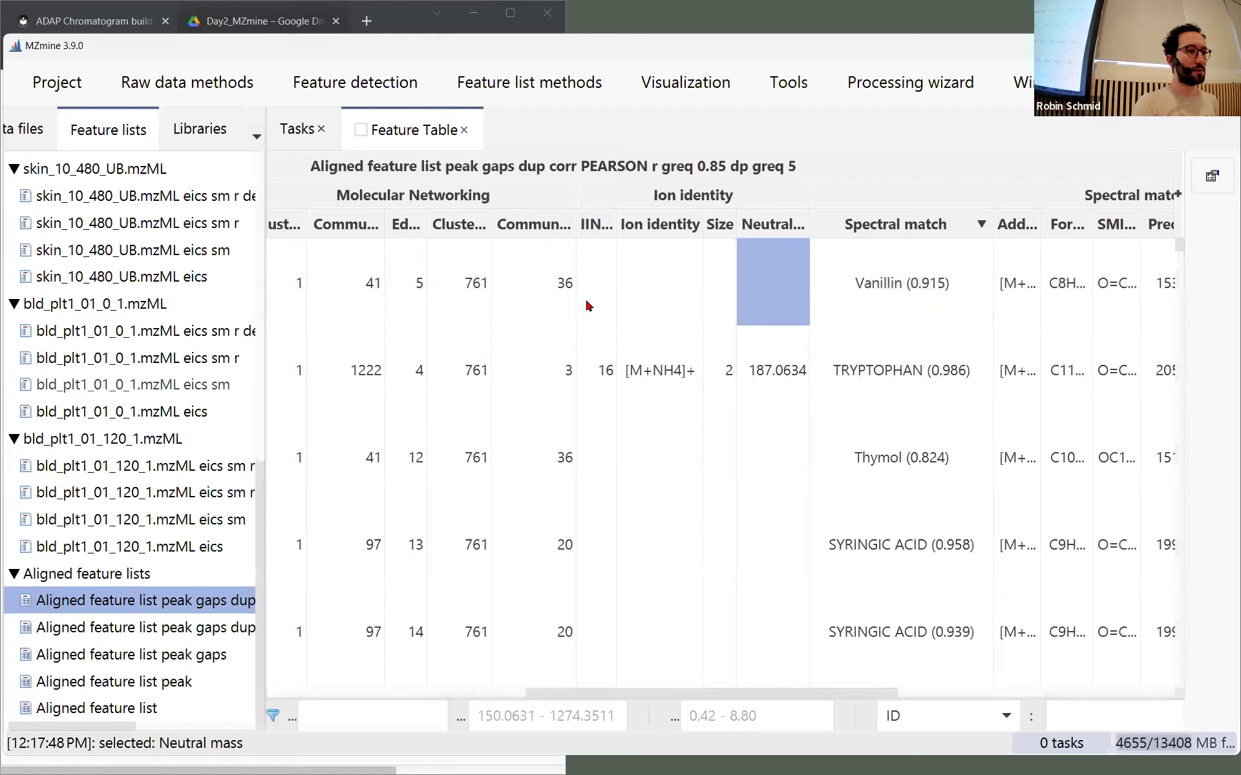
# Widen the feature lists pane to read the full names and select "Aligned feature list peak gaps dup"
pyautogui.moveTo(264, 471); pyautogui.dragTo(539, 507)
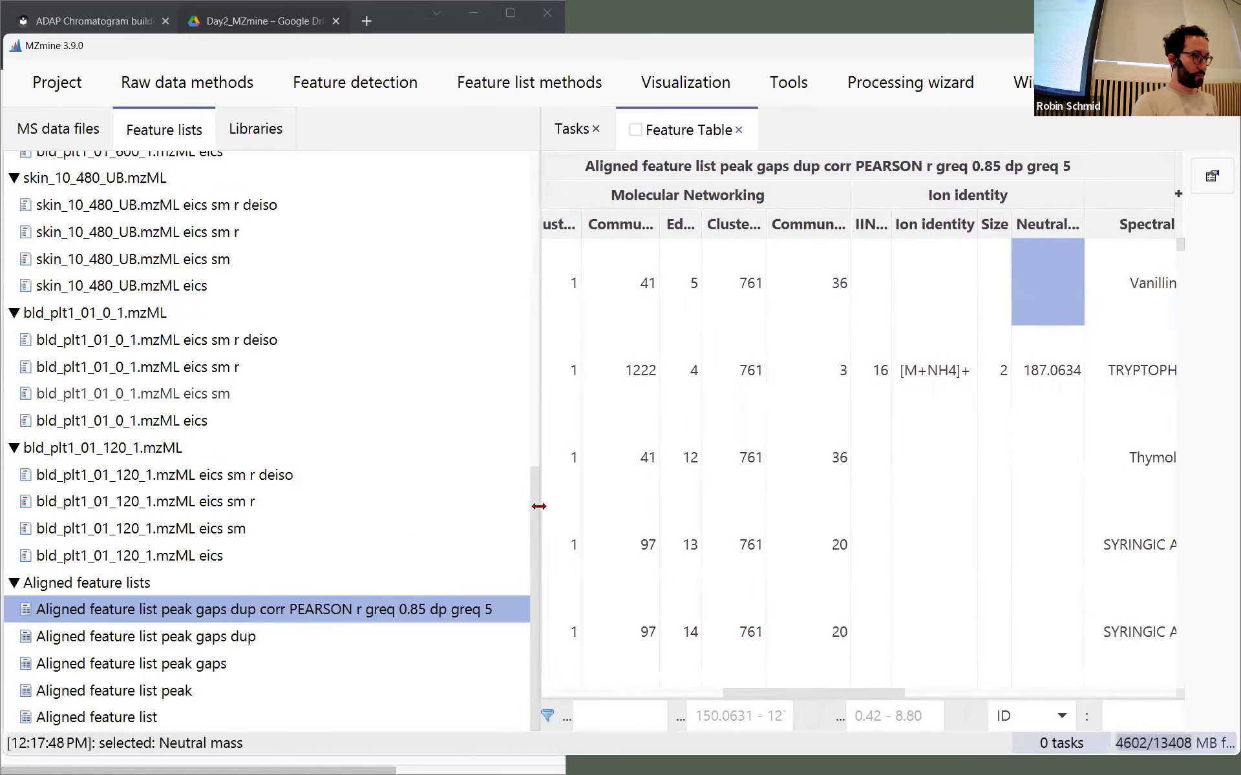
pyautogui.click(209, 664)
pyautogui.click(232, 639)
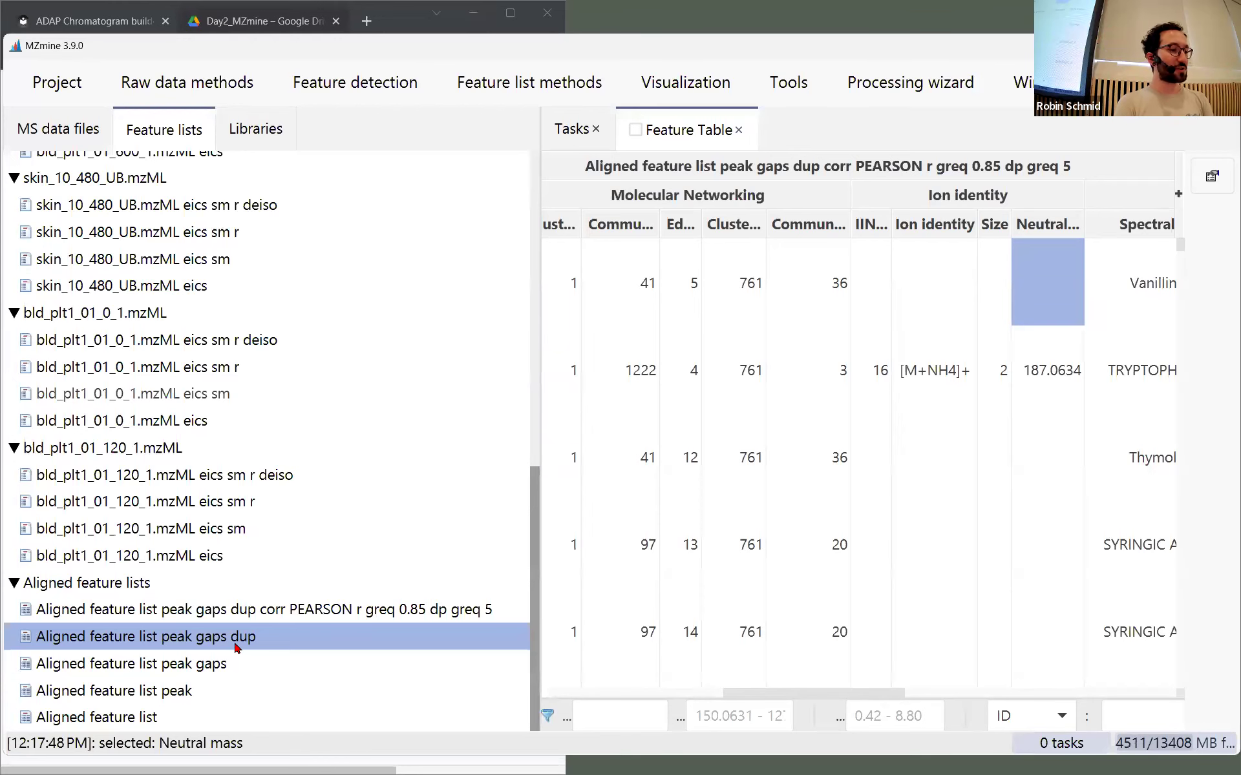
# Open the batch mode dialog, enlarge it to see the whole batch queue, and select the Join aligner step
pyautogui.hotkey('ctrl', 'b')
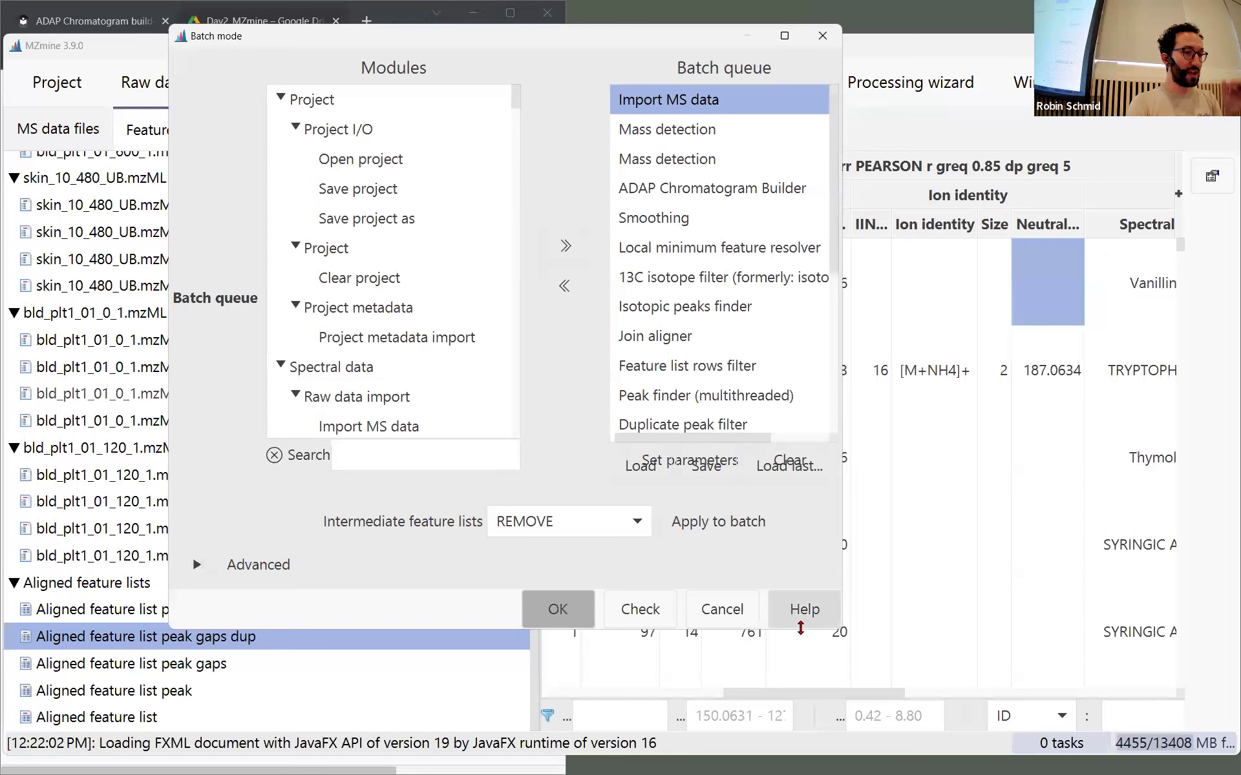
pyautogui.moveTo(805, 632); pyautogui.dragTo(804, 758)
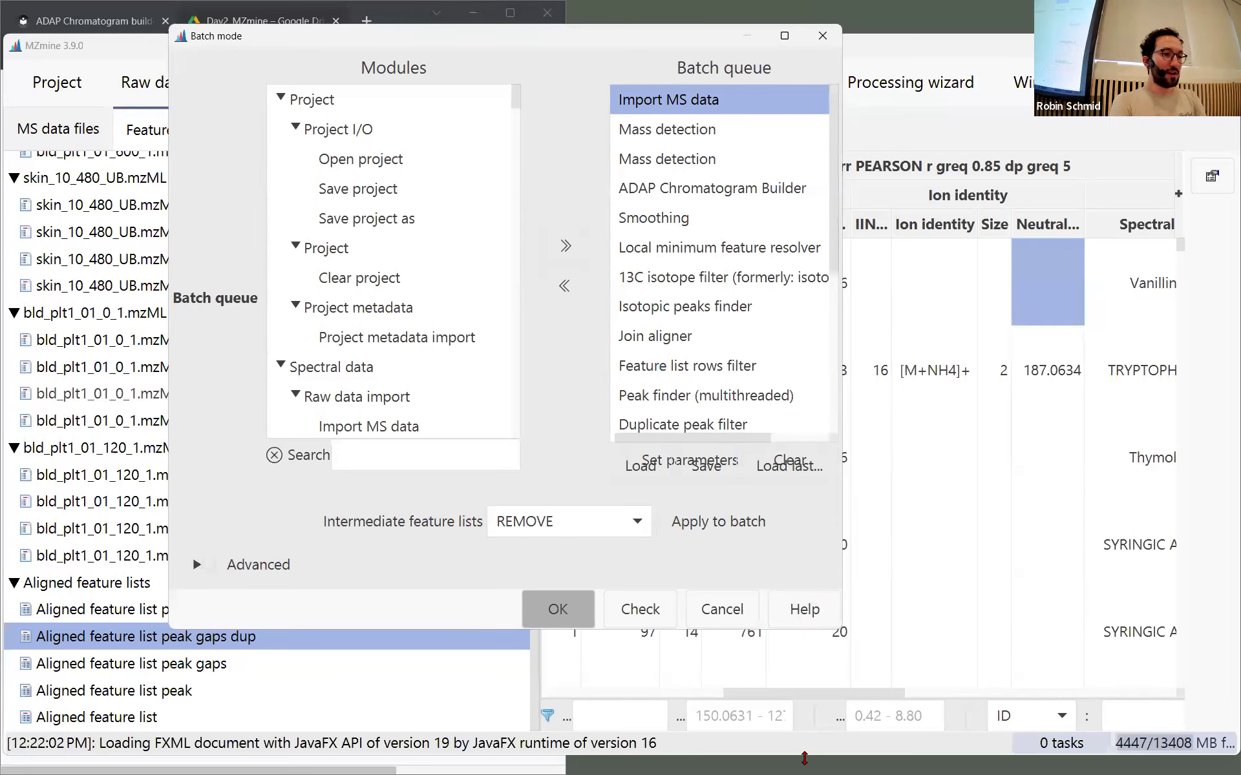
pyautogui.scroll(-4, 781, 349)
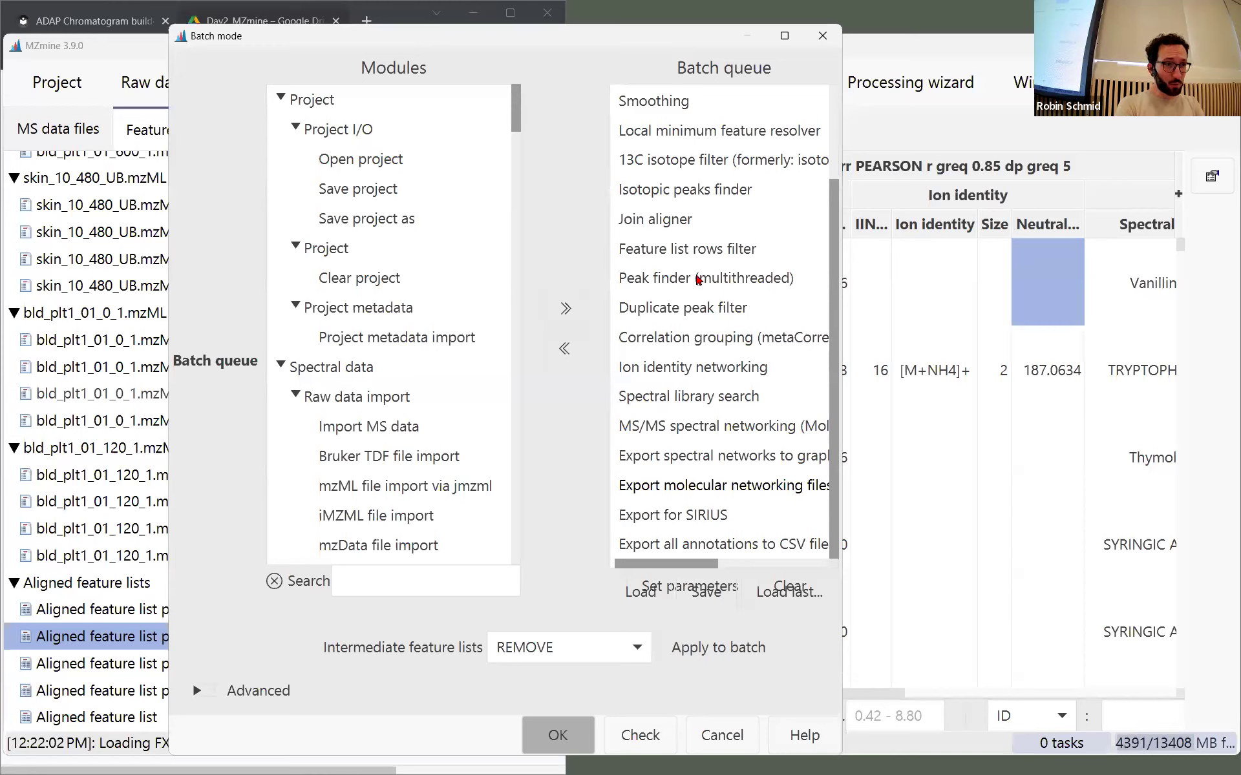
pyautogui.click(672, 227)
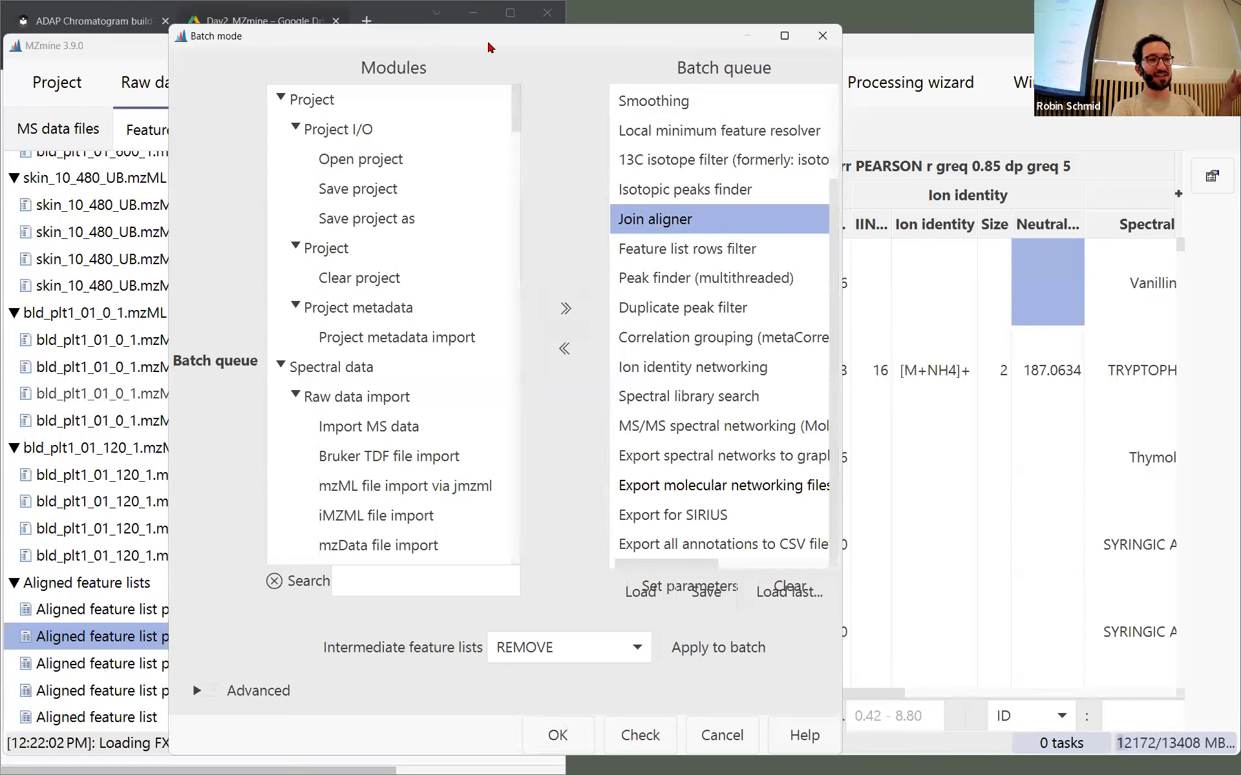
pyautogui.moveTo(481, 50); pyautogui.dragTo(690, 54)
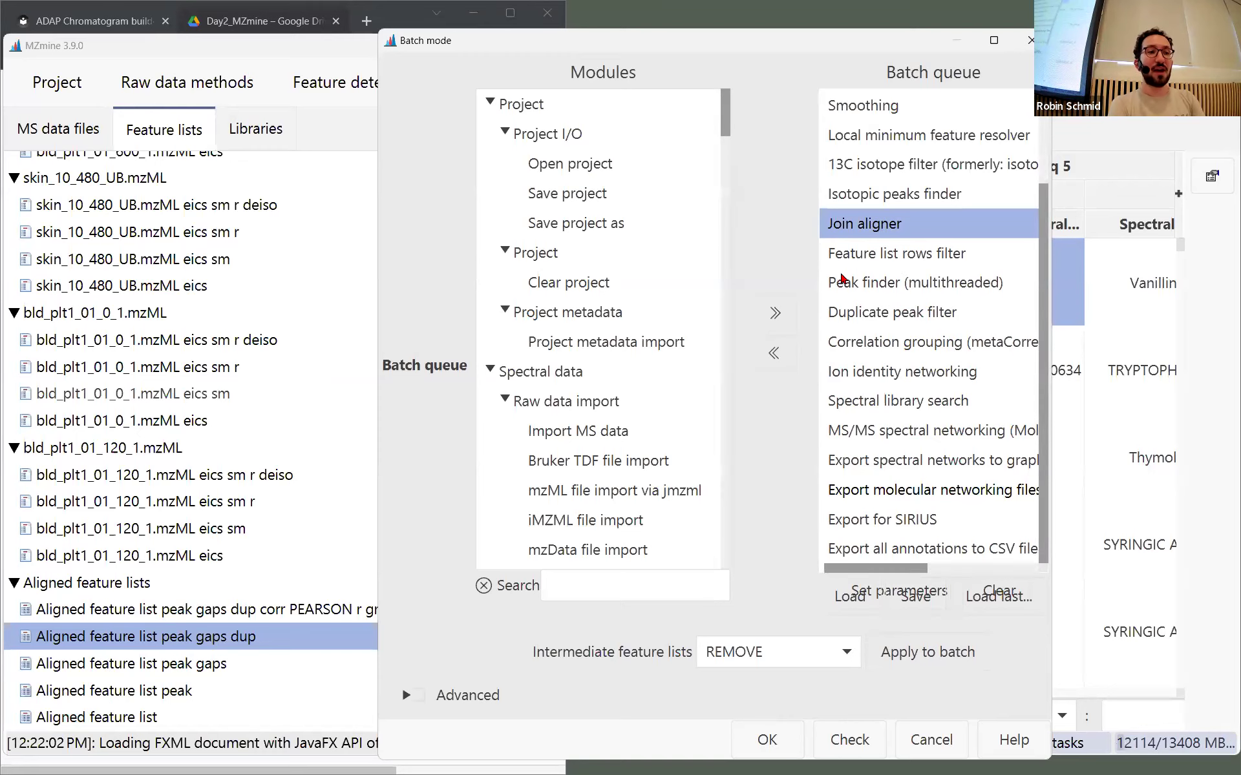
# Check the minimum aligned features setting of the Feature list rows filter step and close its parameters without changes
pyautogui.click(890, 255)
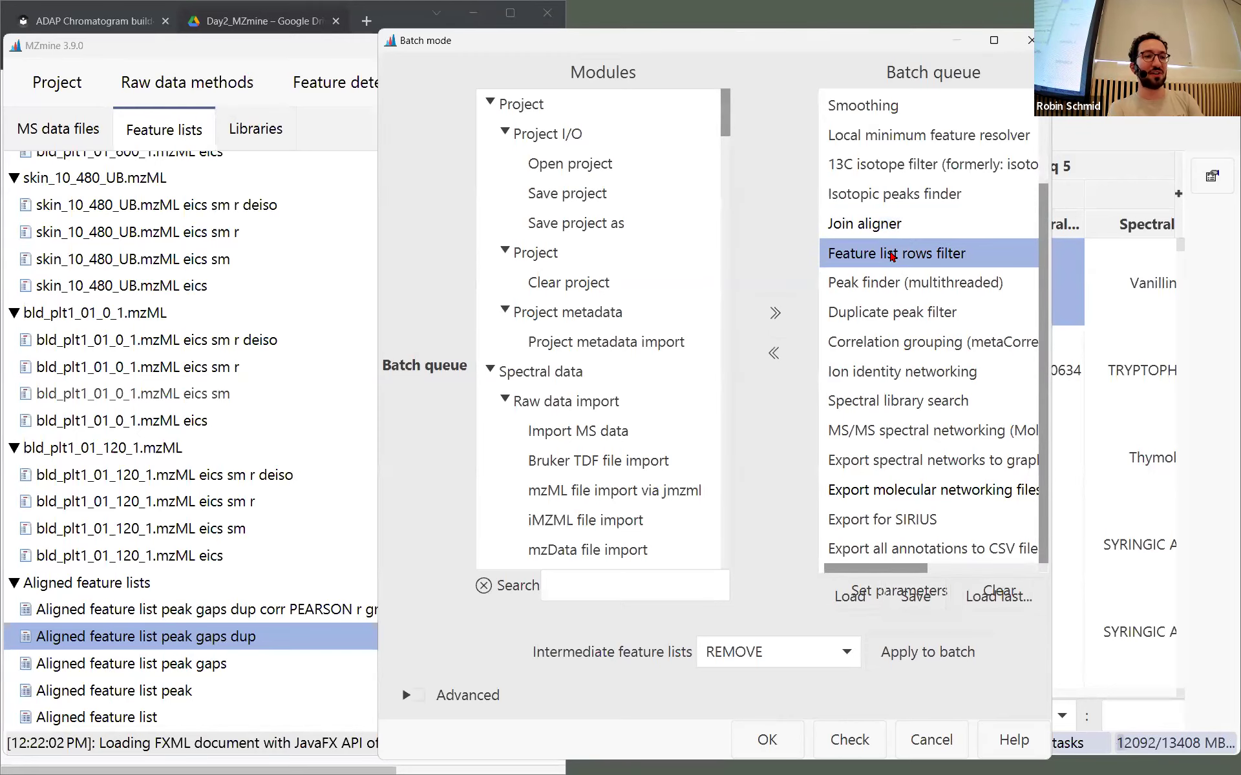
pyautogui.doubleClick(891, 255)
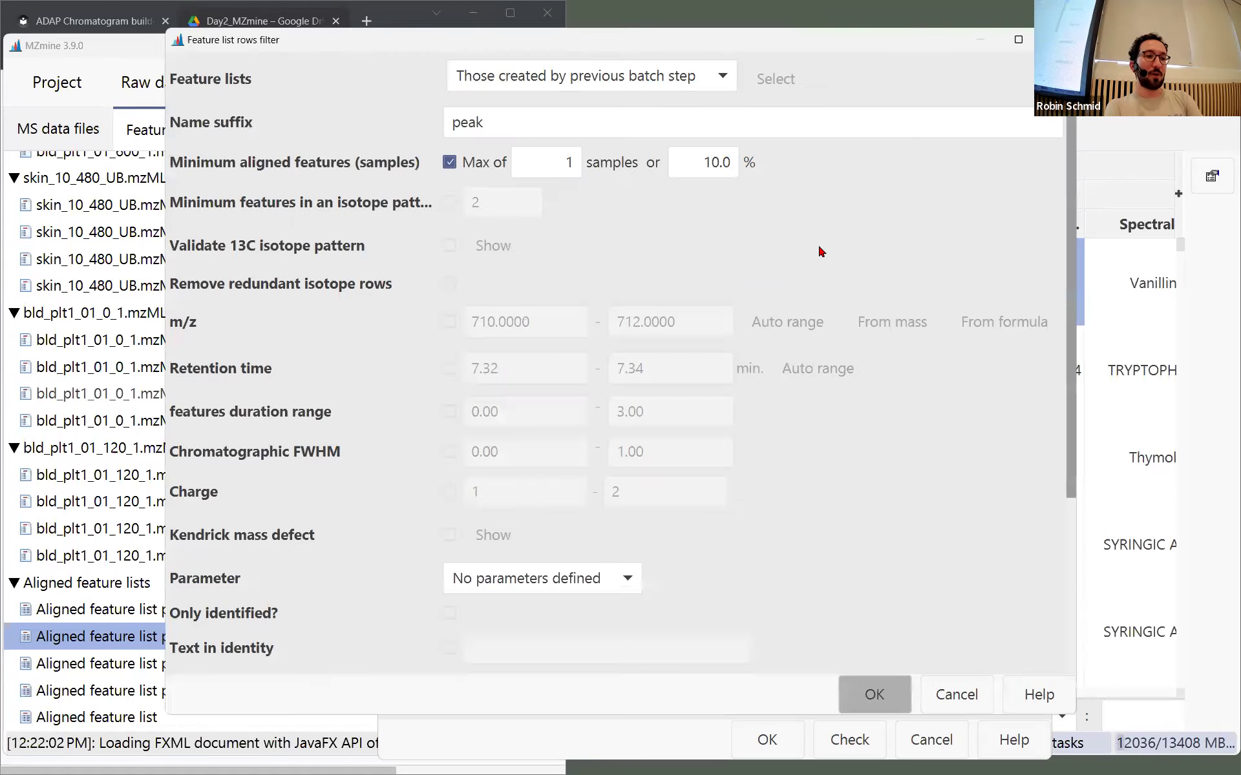
pyautogui.doubleClick(713, 170)
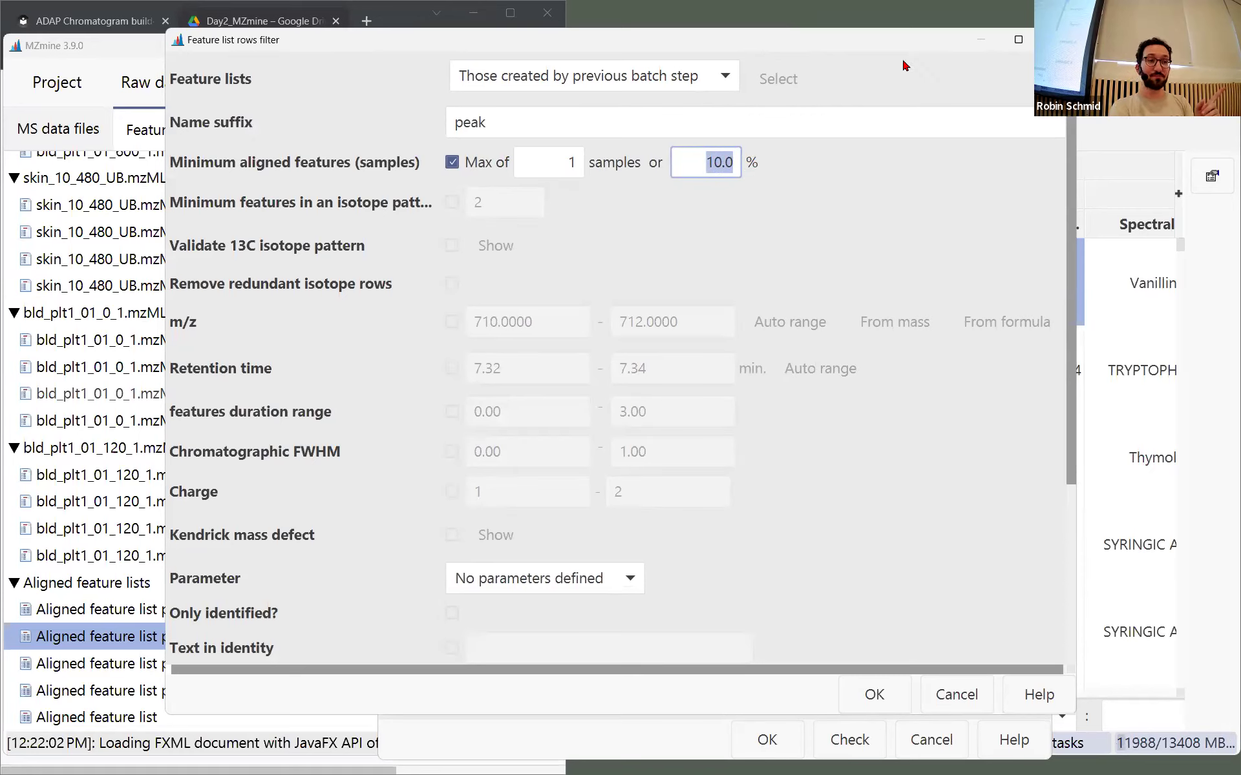
pyautogui.click(1052, 39)
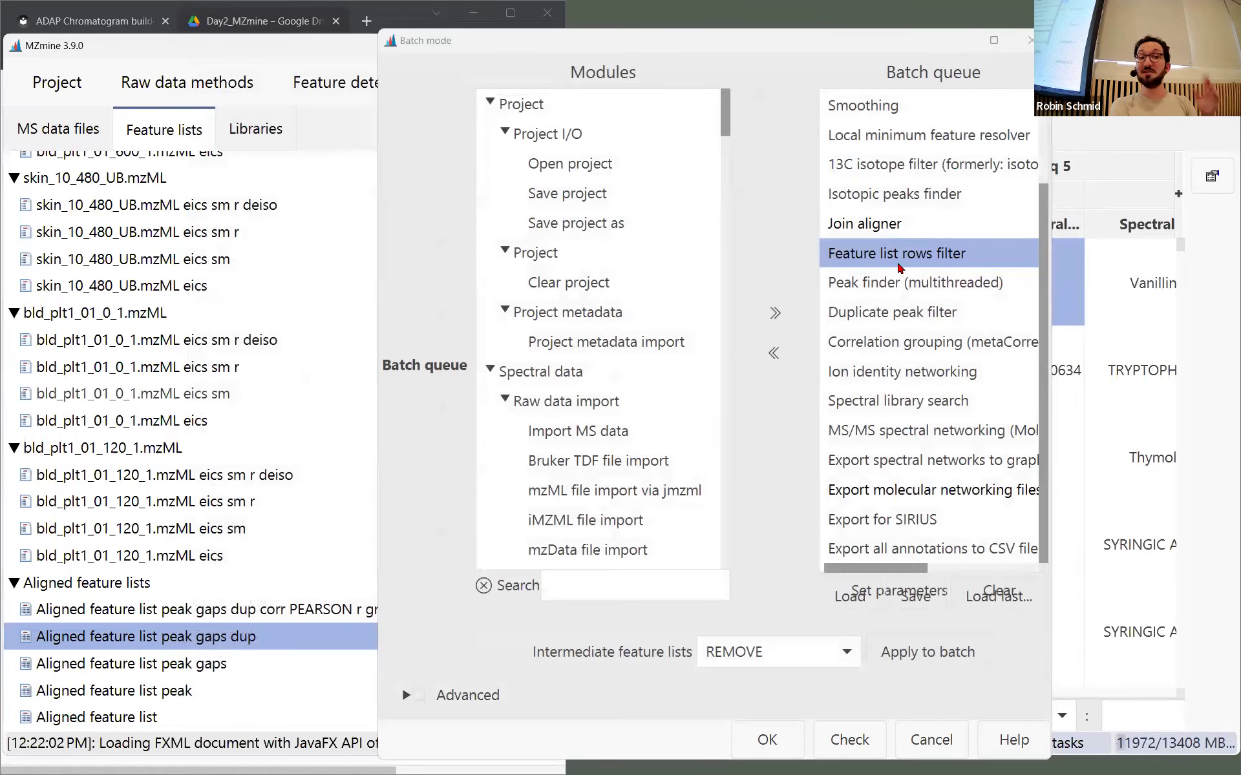
# Review the Join aligner step's m/z and retention time tolerance parameters and close them without changes
pyautogui.click(872, 228)
pyautogui.doubleClick(873, 224)
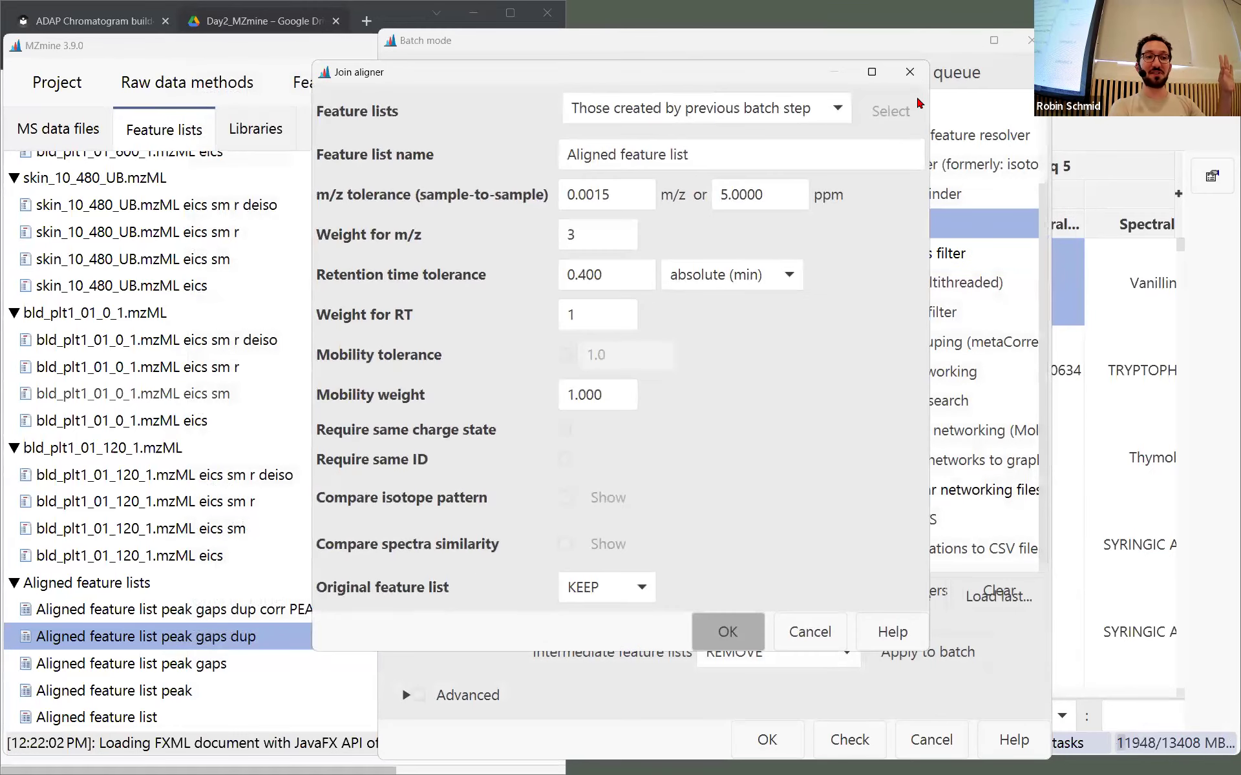
pyautogui.click(918, 76)
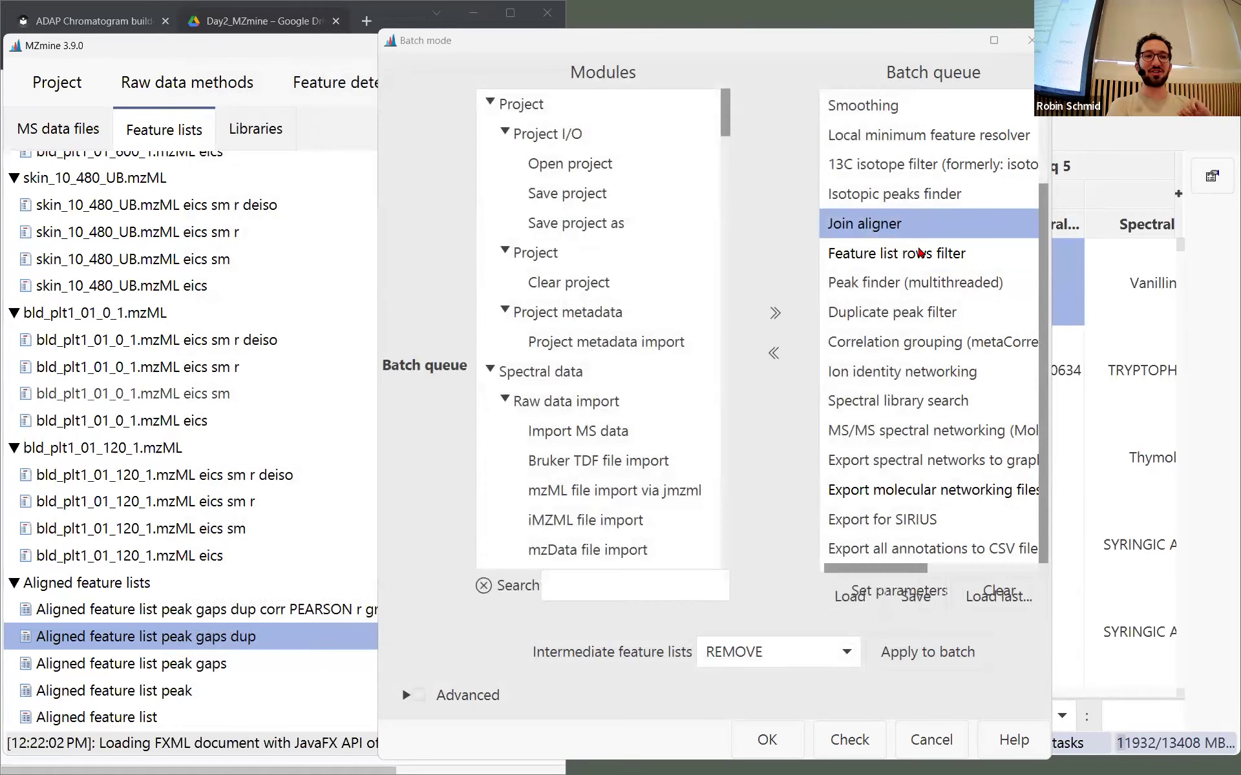
# Select the Feature list rows filter and Peak finder (multithreaded) steps in the queue, and leave batch mode
pyautogui.click(915, 254)
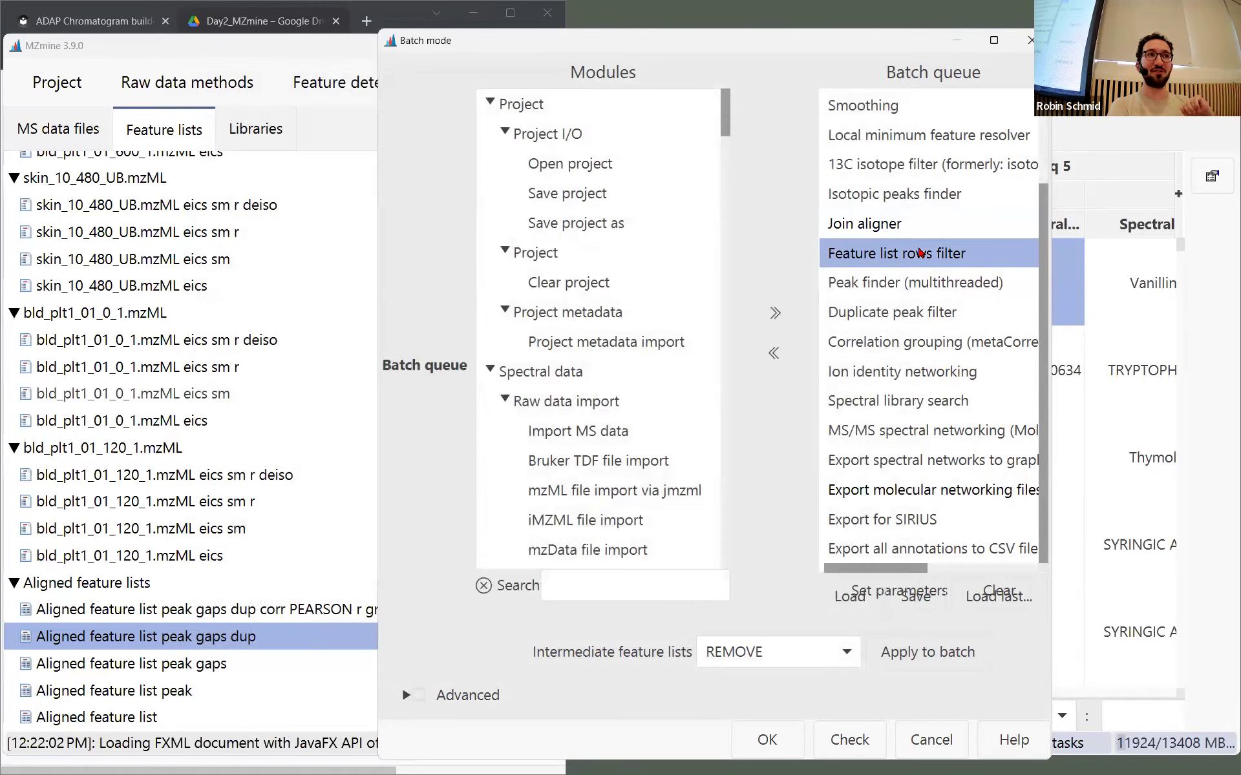
pyautogui.click(900, 285)
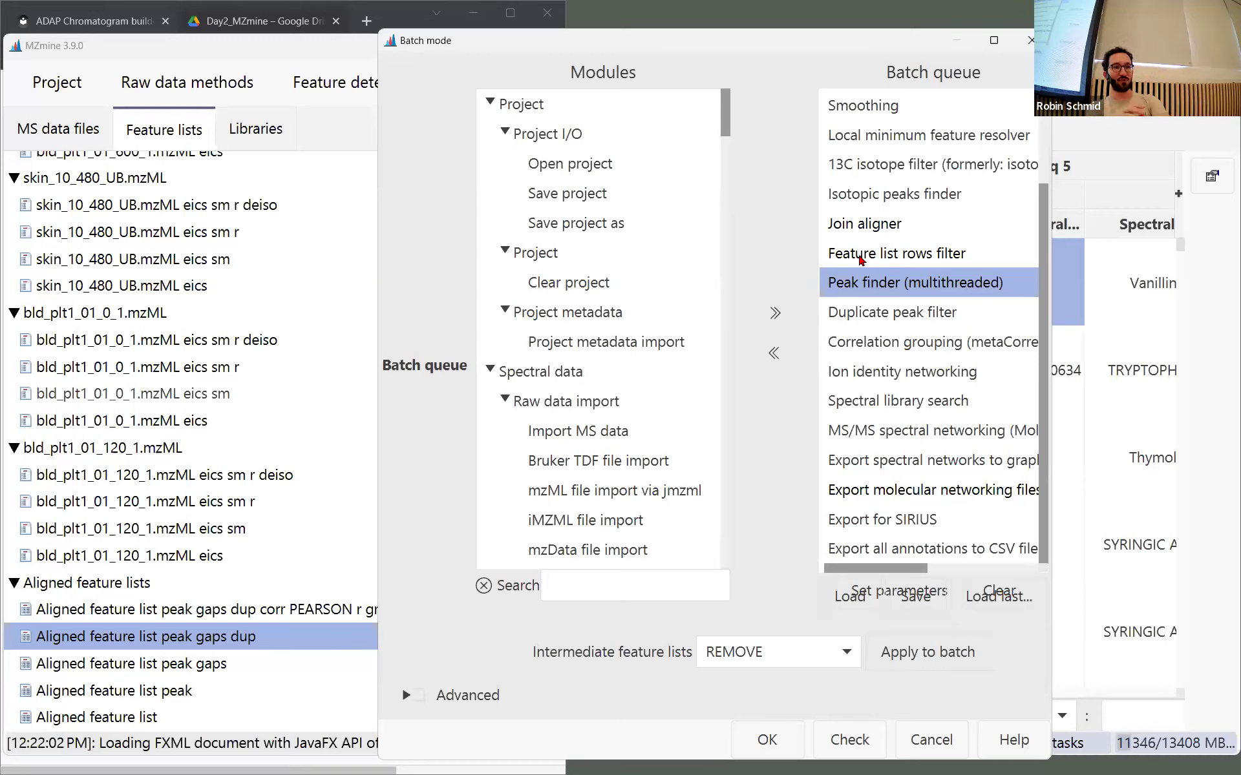
pyautogui.press('Escape')
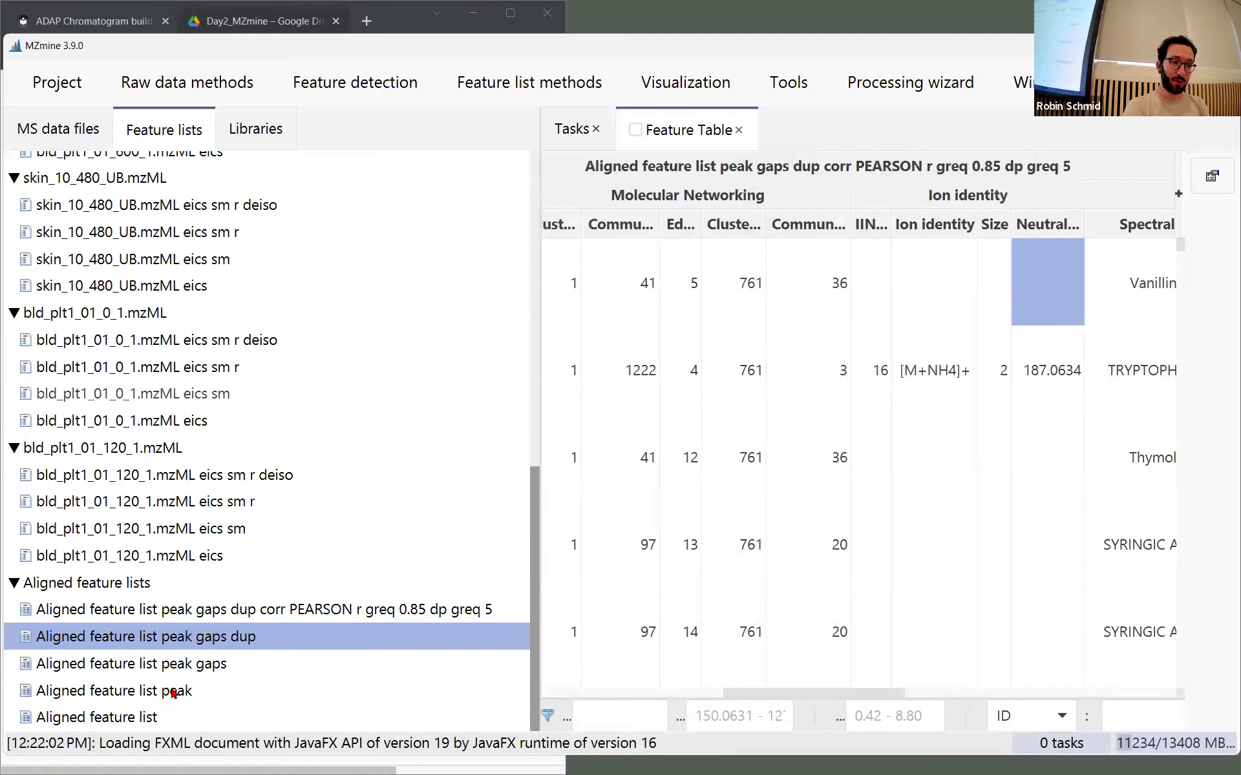
# Open the feature table of "Aligned feature list peak" and narrow the feature lists pane to show all sample height columns
pyautogui.click(195, 669)
pyautogui.click(175, 694)
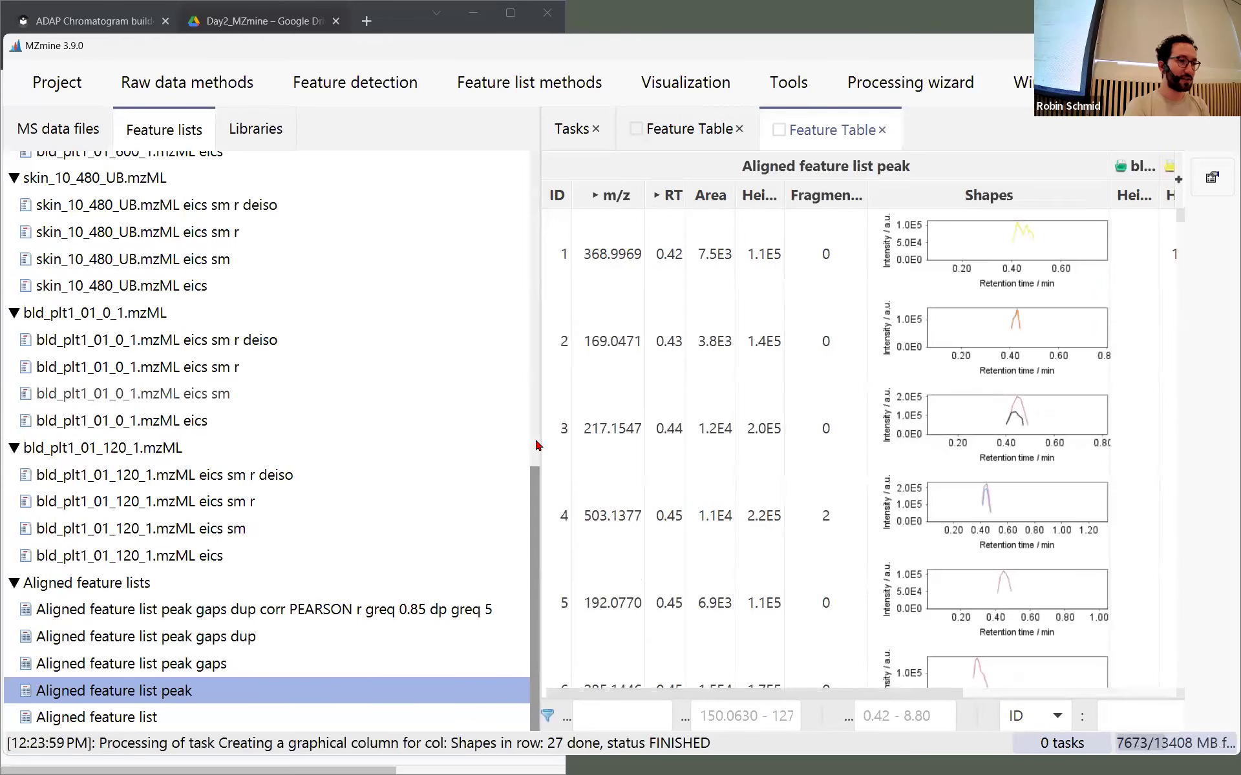
pyautogui.moveTo(535, 437); pyautogui.dragTo(220, 466)
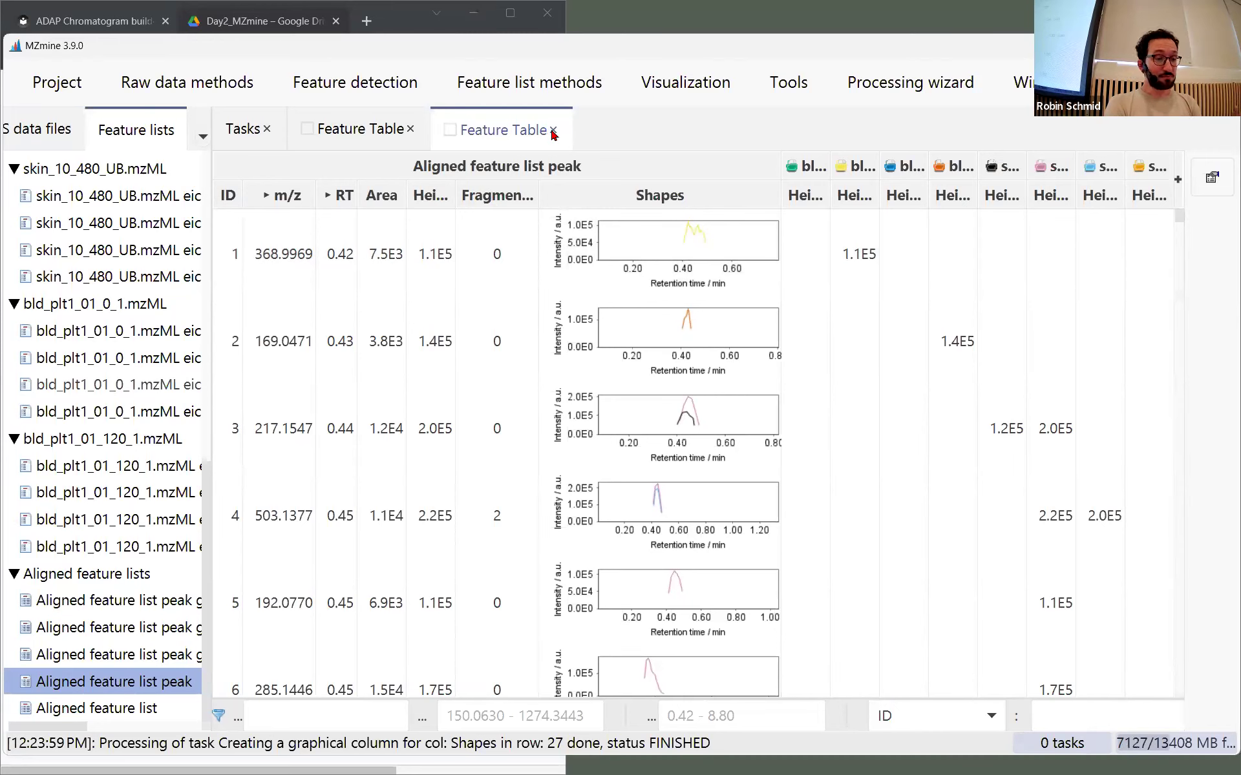
# Link the new feature table to the feature list selection and display "Aligned feature list peak gaps" in it
pyautogui.click(450, 130)
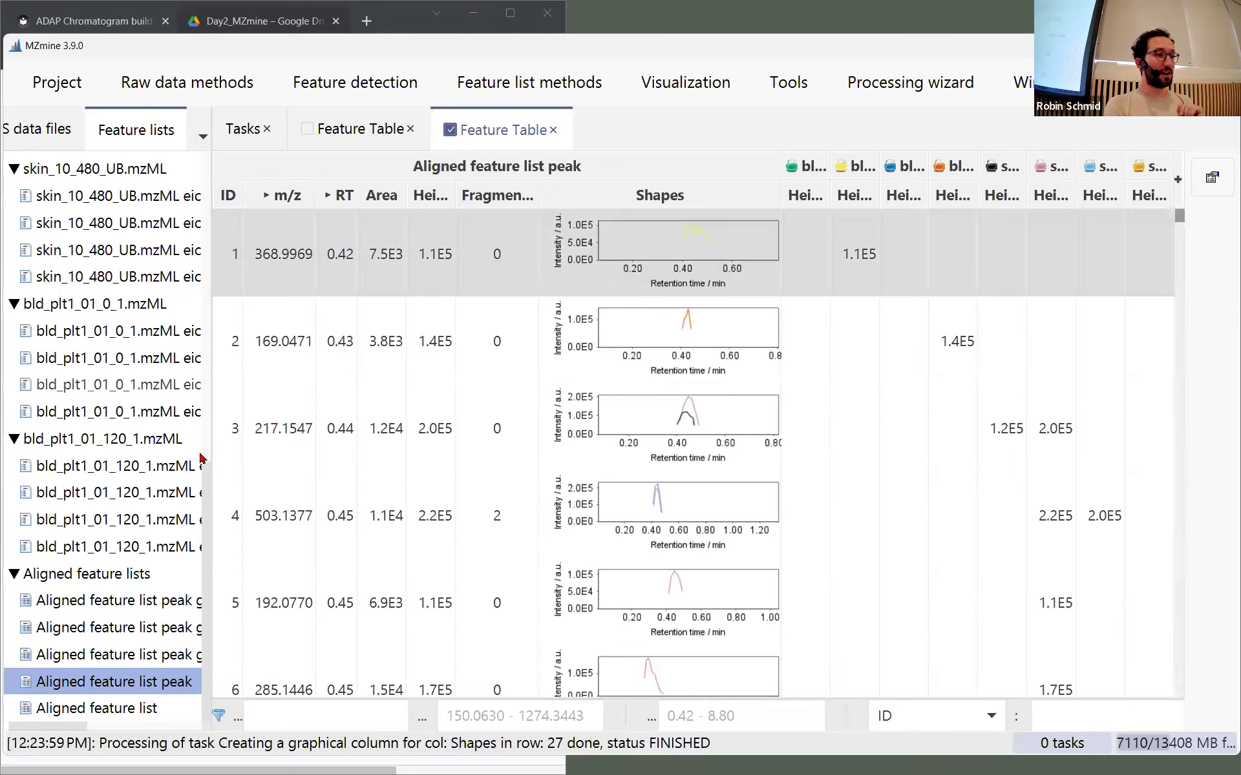
pyautogui.click(114, 655)
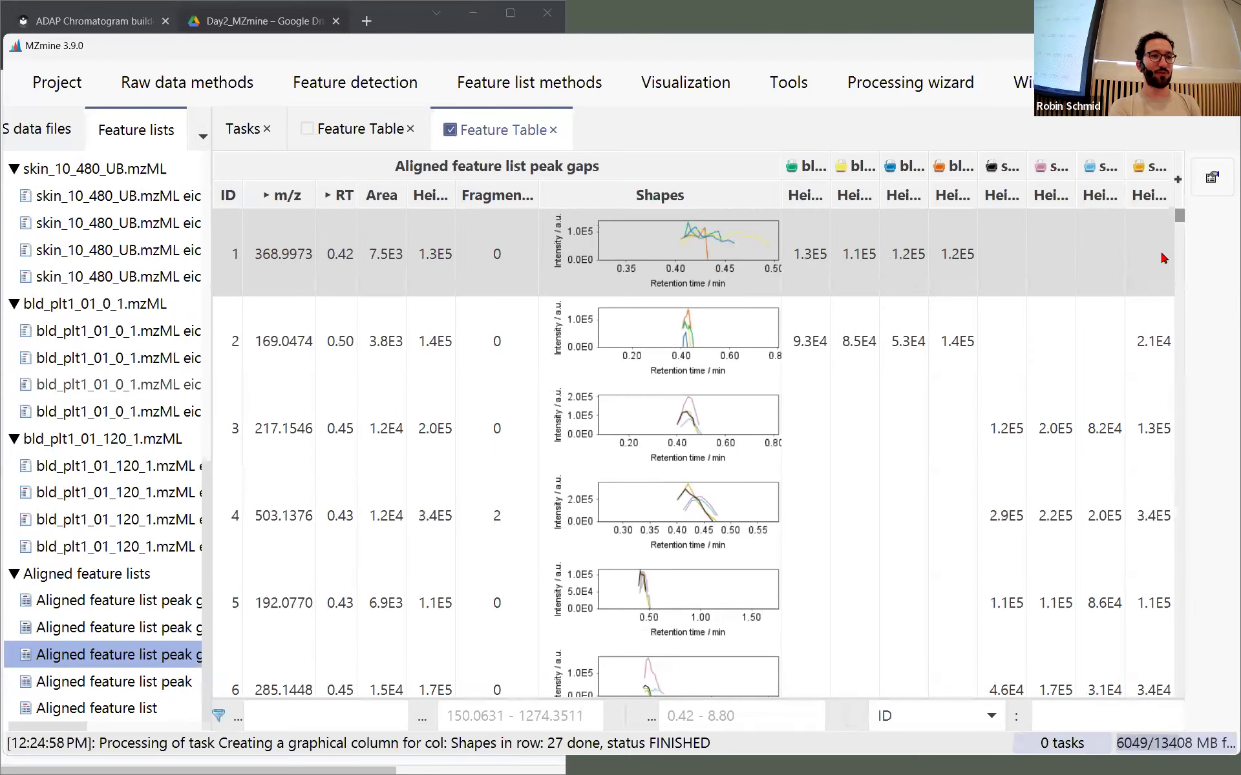
# Show the Feature:State column for every sample in the "Aligned feature list peak gaps" table
pyautogui.click(1178, 182)
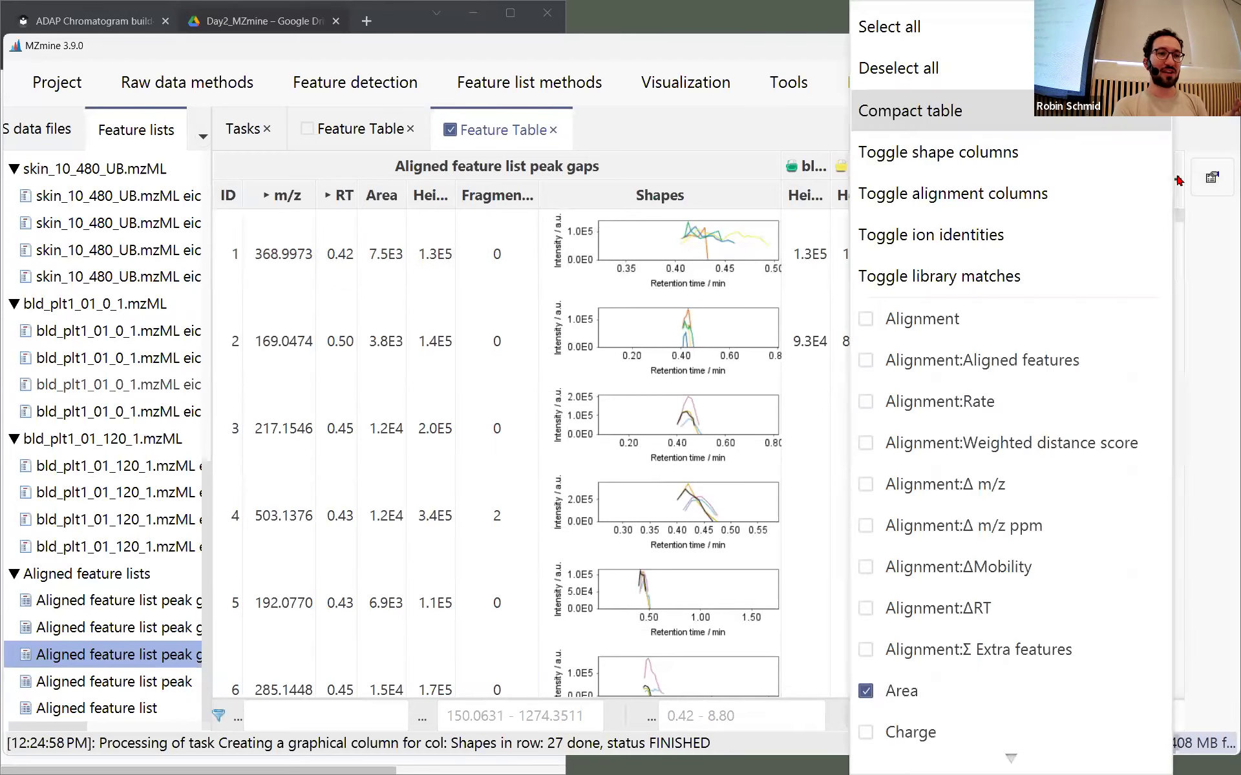
pyautogui.scroll(-5, 1040, 515)
pyautogui.scroll(-5, 1040, 515)
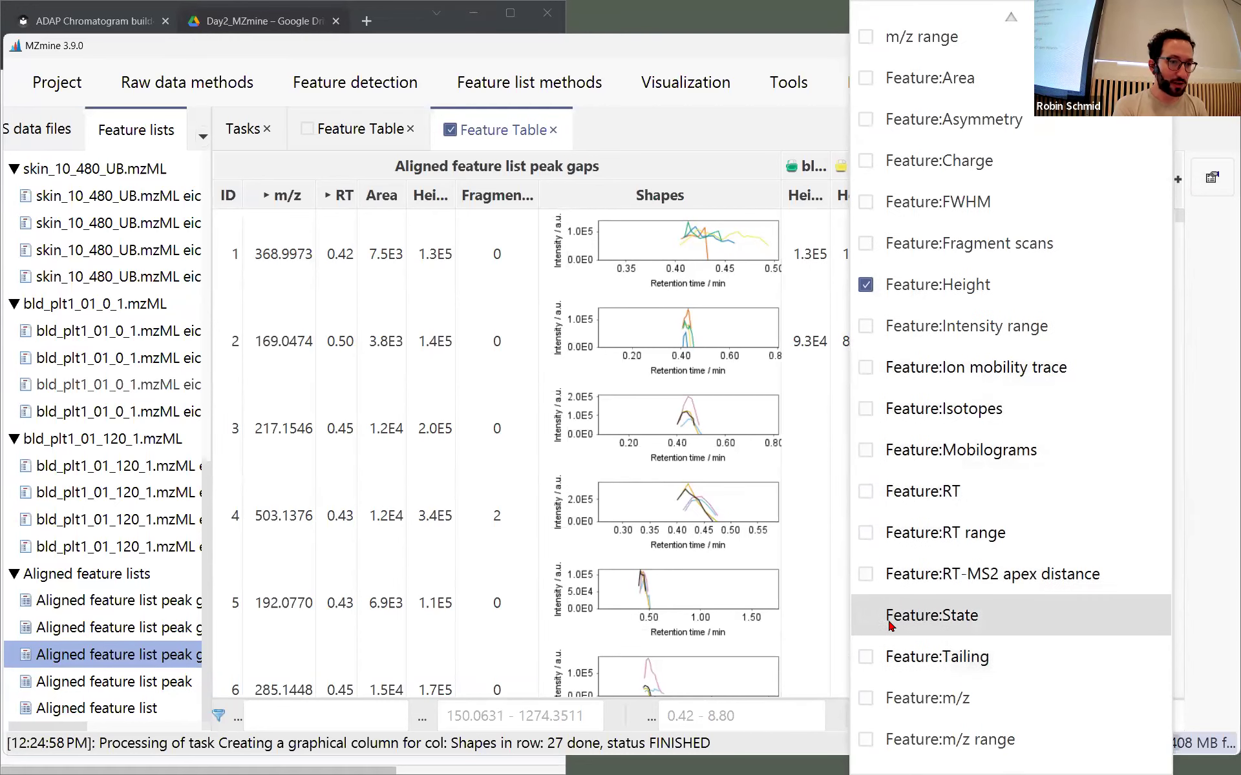
pyautogui.click(921, 619)
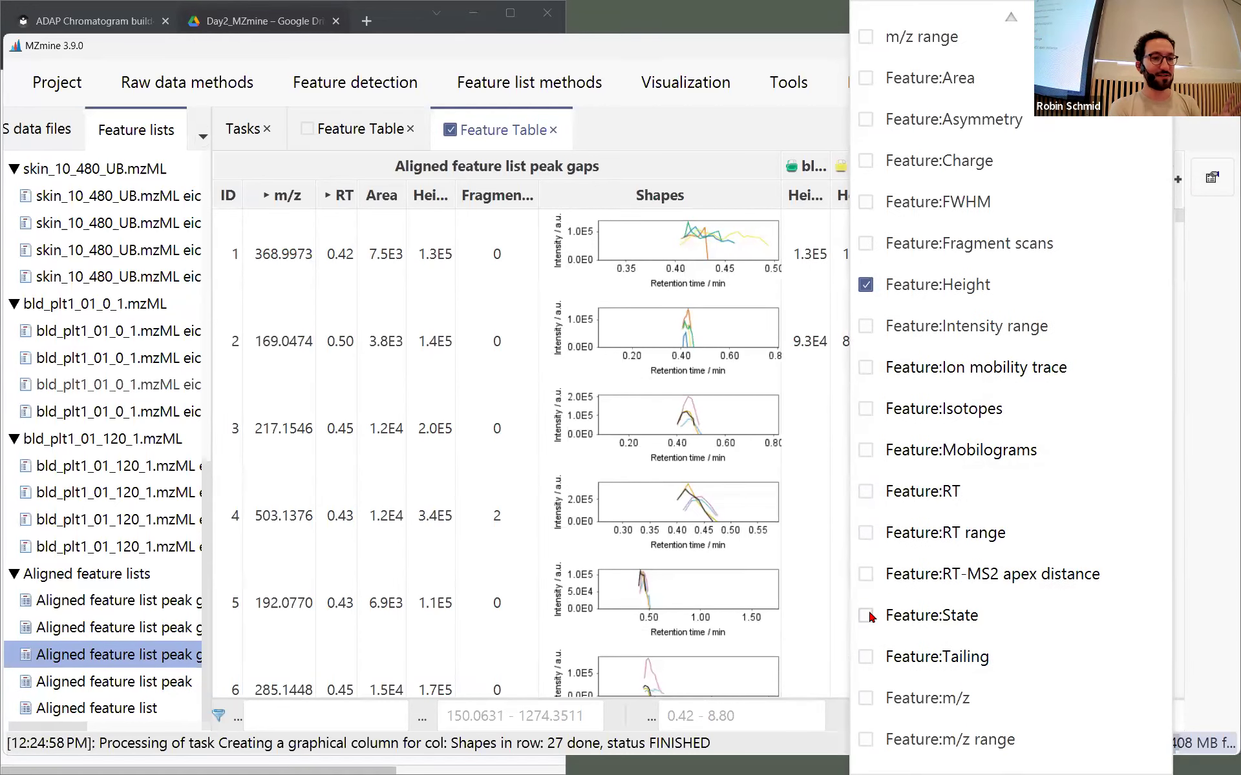
pyautogui.click(719, 47)
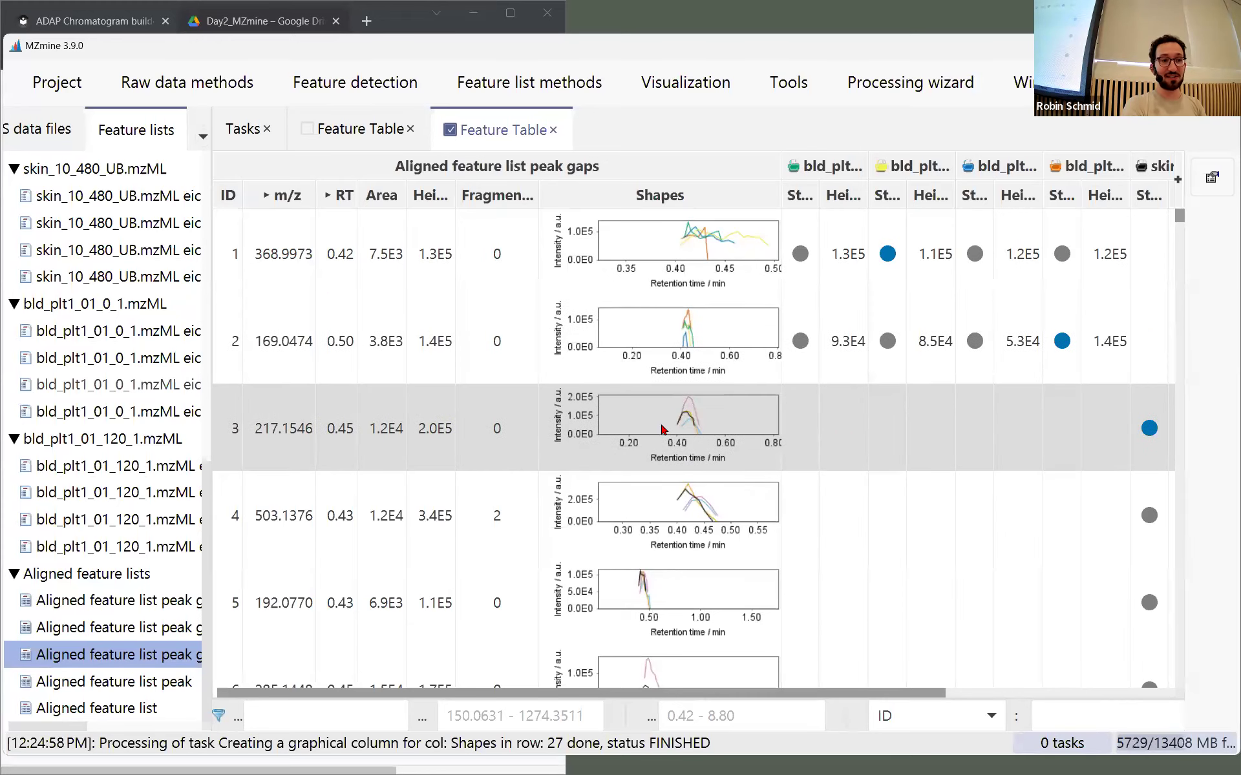
# Sort the gap-filled table by descending area, inspect the peak shapes and feature states, and close that table
pyautogui.click(381, 196)
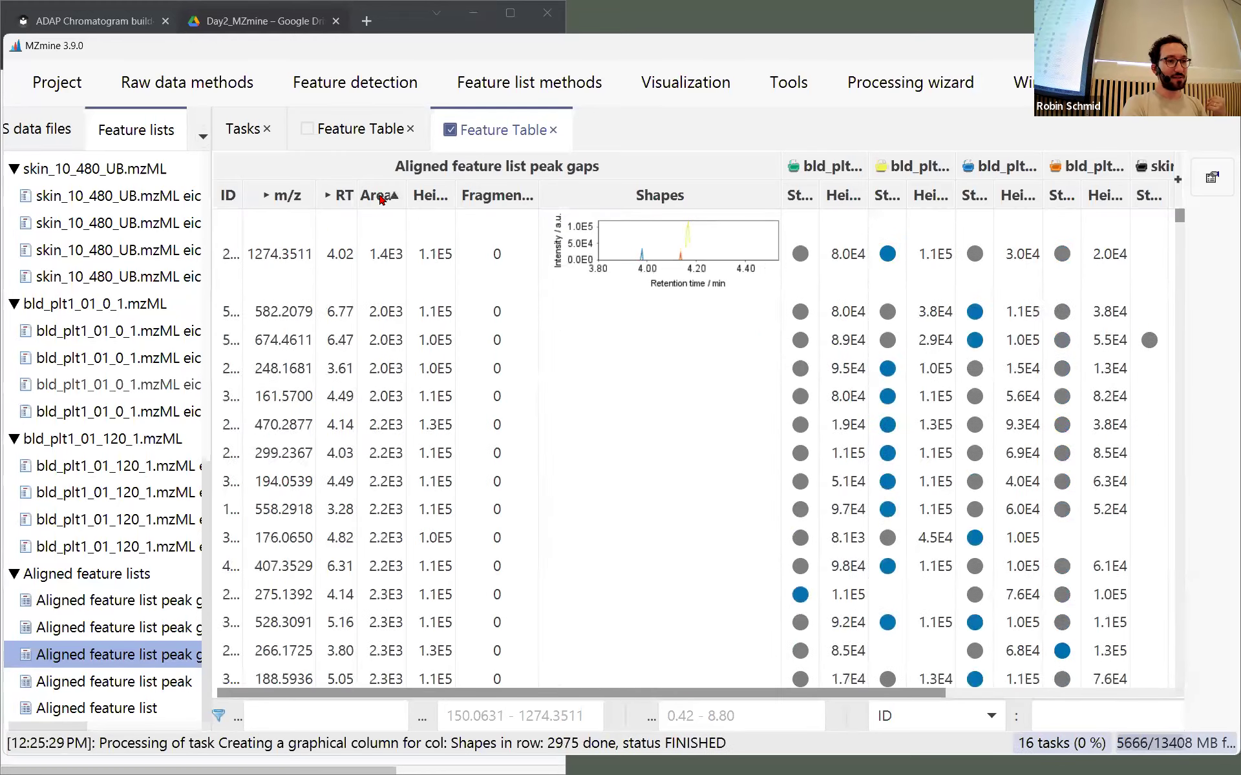
pyautogui.click(380, 196)
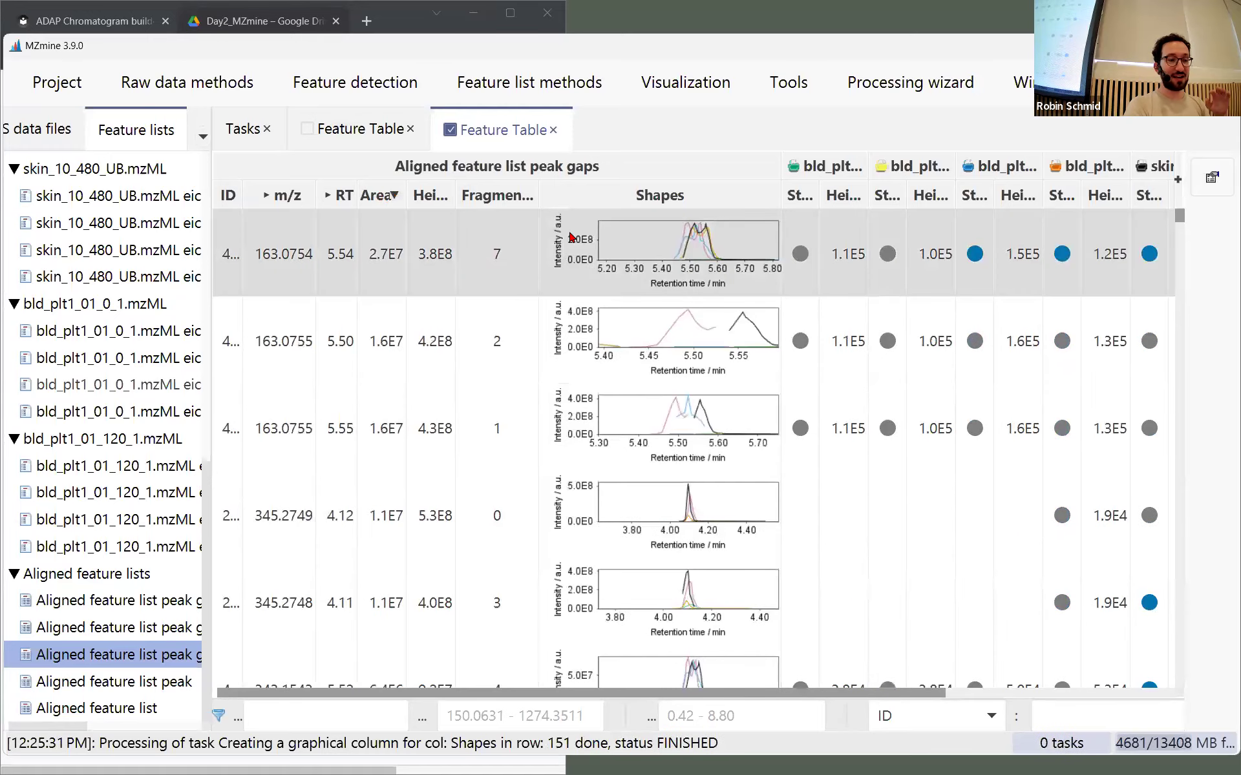
pyautogui.scroll(-2, 824, 501)
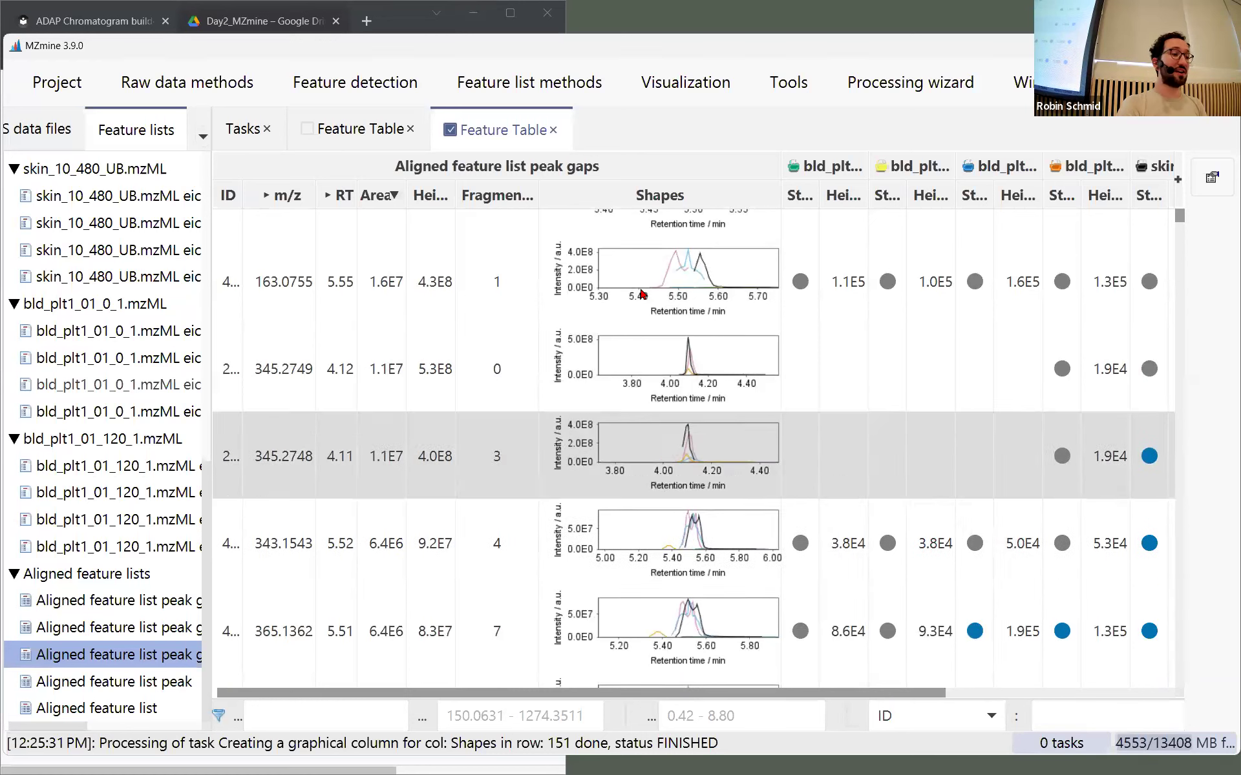
pyautogui.click(554, 131)
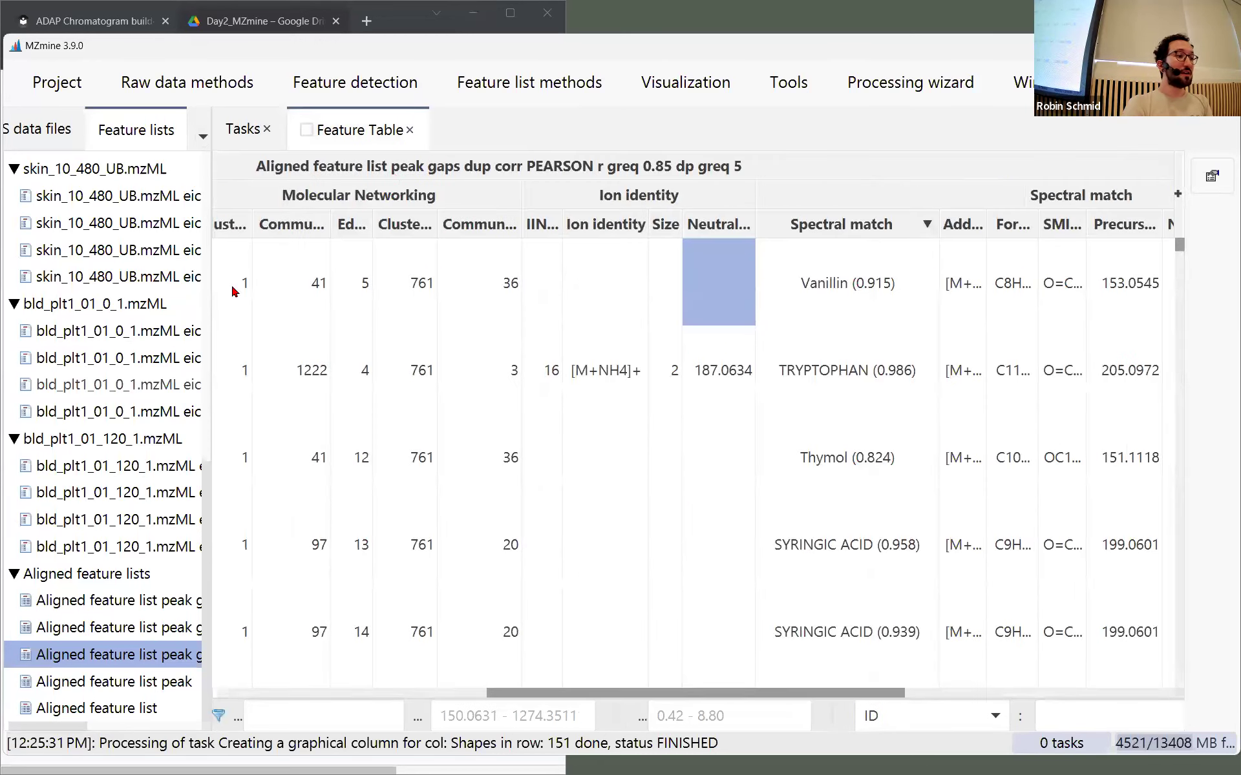
# Review the Peak finder, Duplicate peak filter and Correlation grouping steps in the batch queue, and leave batch mode
pyautogui.click(200, 597)
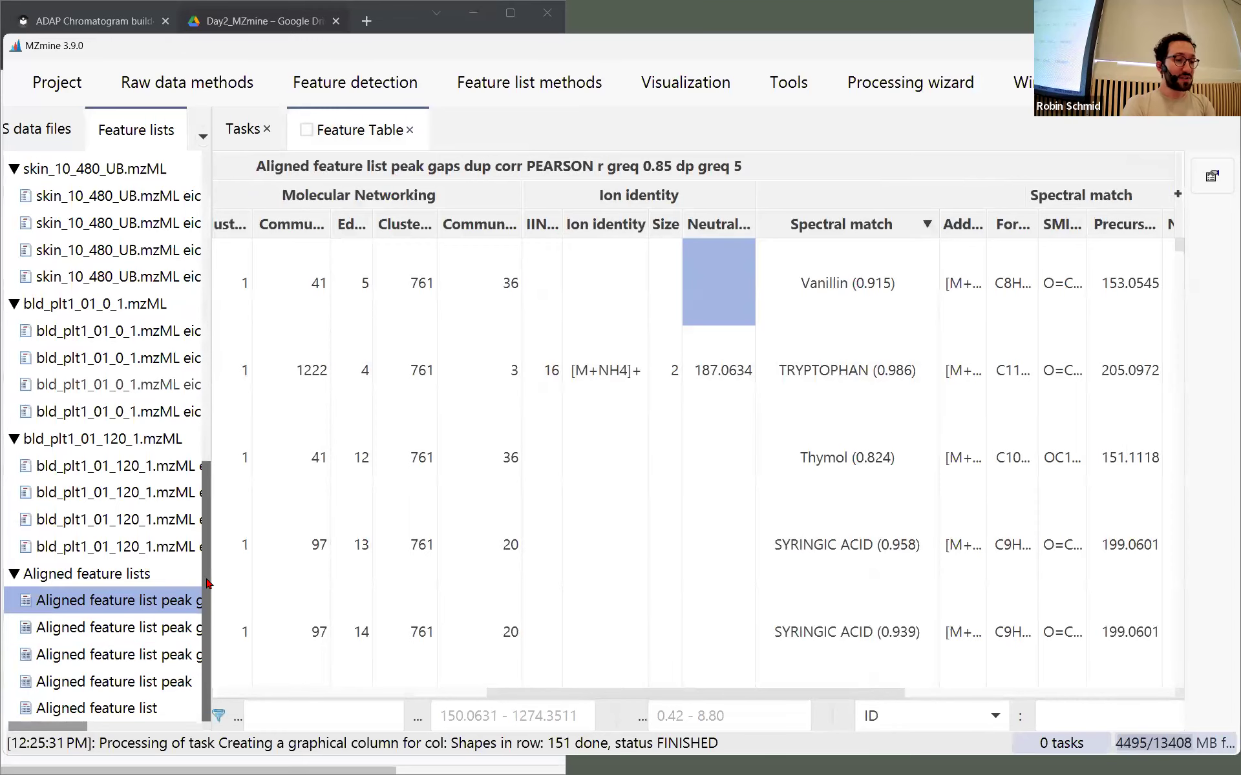
pyautogui.hotkey('ctrl', 'b')
pyautogui.scroll(-3, 838, 287)
pyautogui.scroll(3, 837, 286)
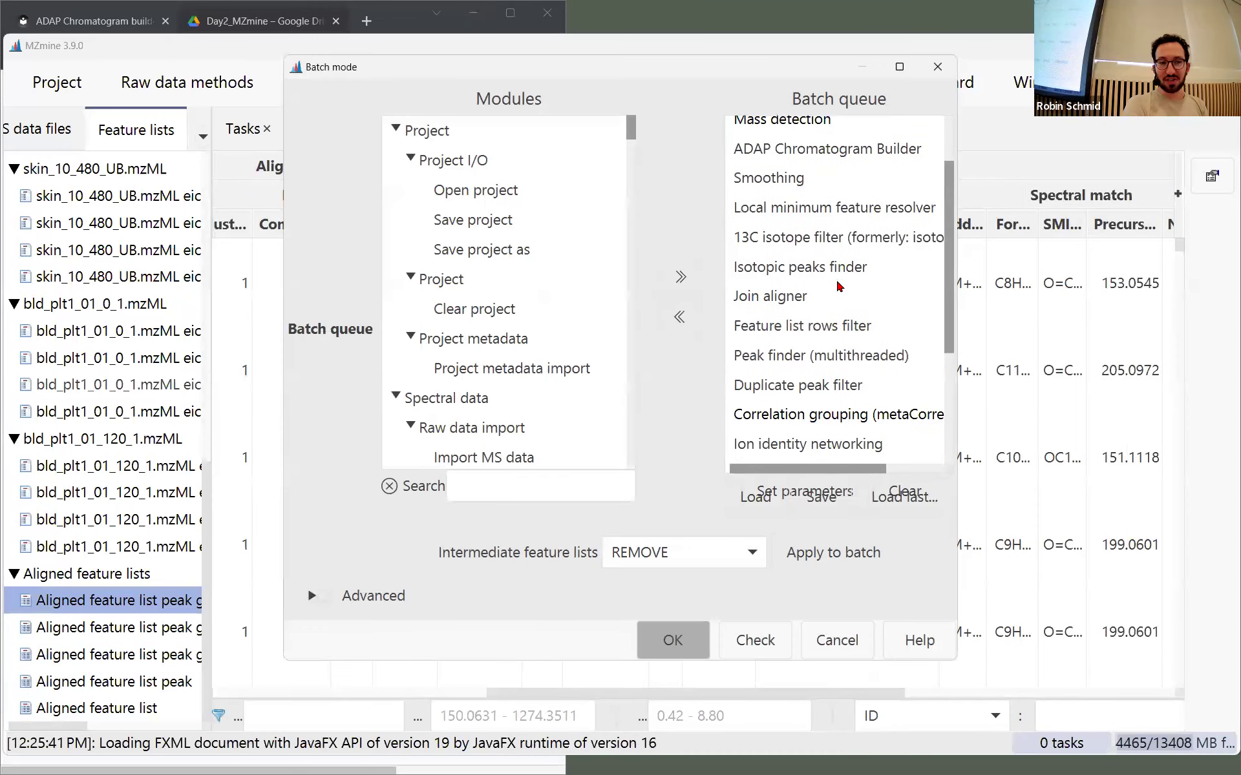
pyautogui.scroll(-2, 837, 286)
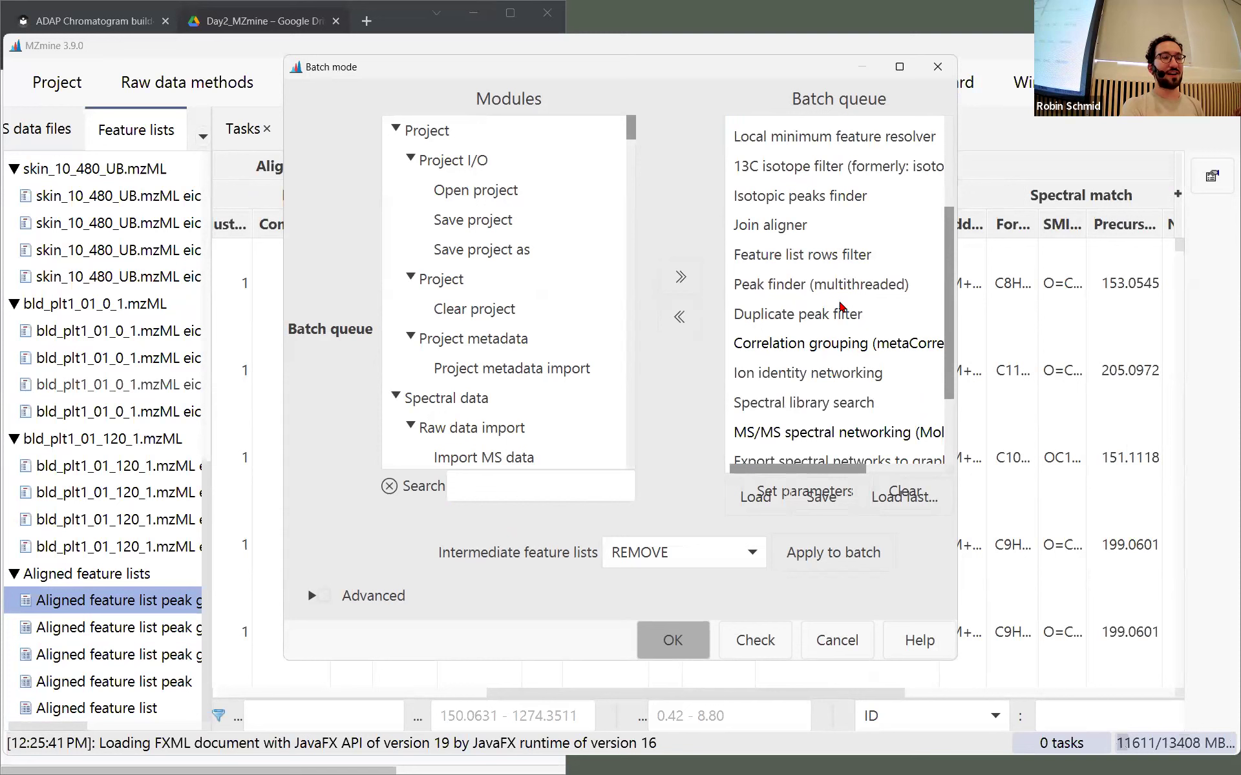
pyautogui.click(836, 323)
pyautogui.click(827, 344)
pyautogui.click(790, 323)
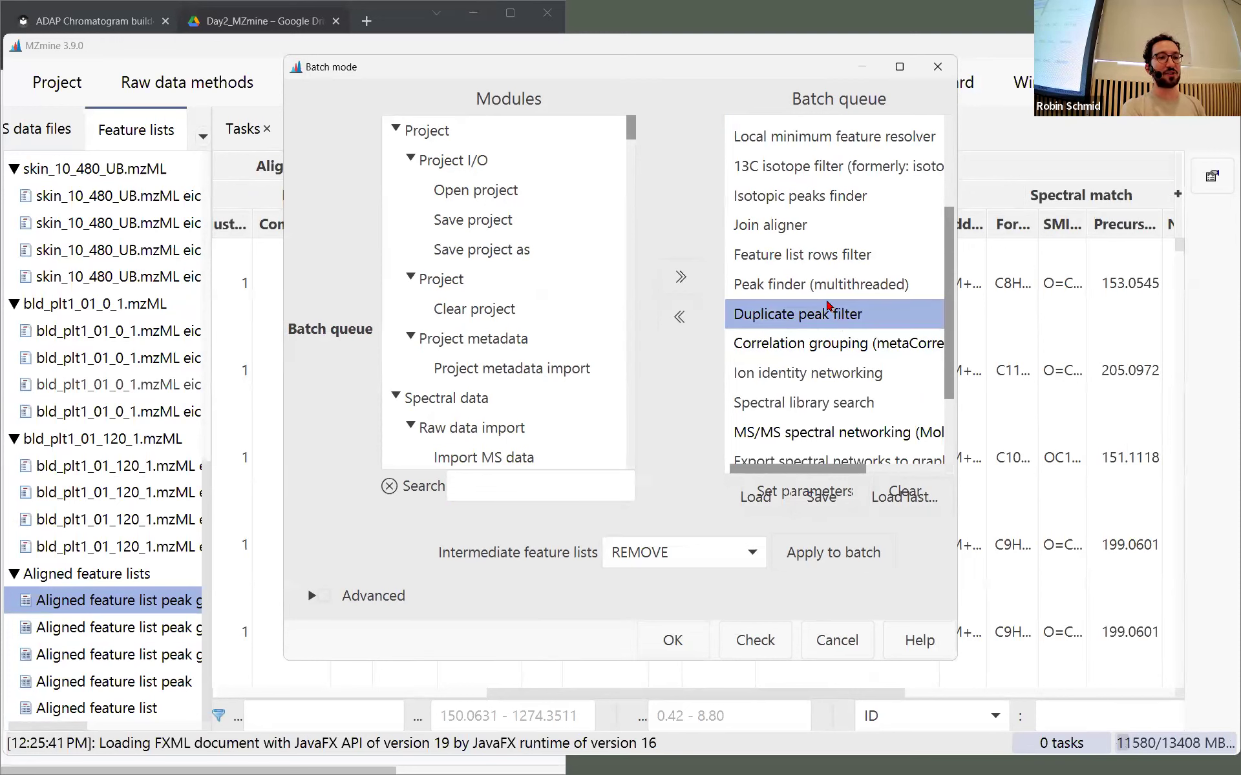
pyautogui.click(811, 290)
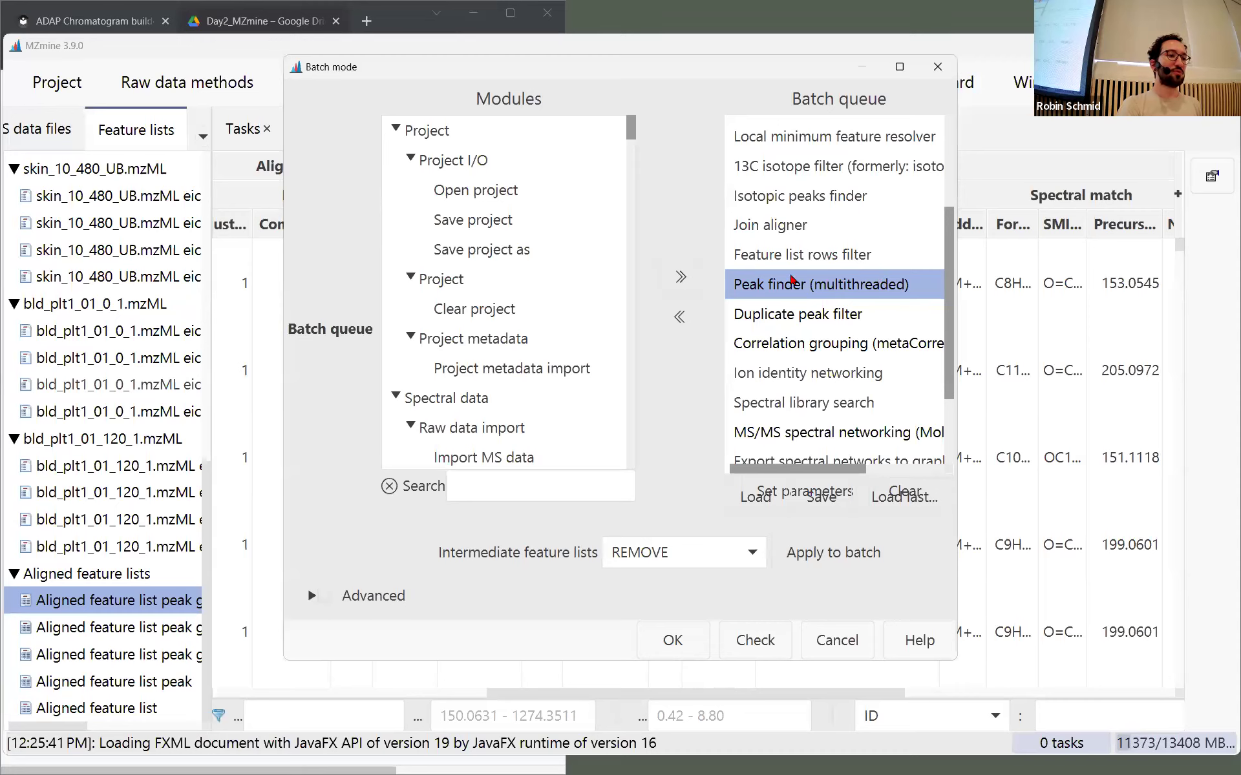
pyautogui.click(791, 315)
pyautogui.click(771, 343)
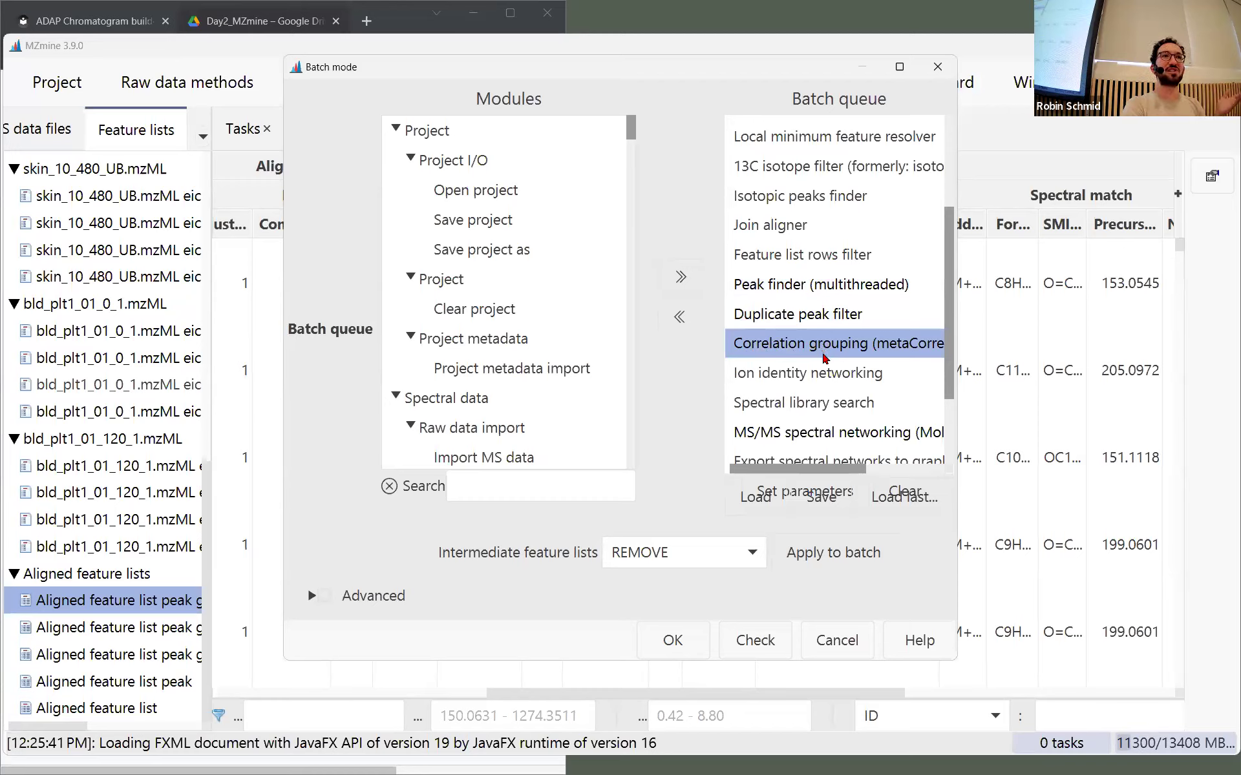
pyautogui.click(937, 67)
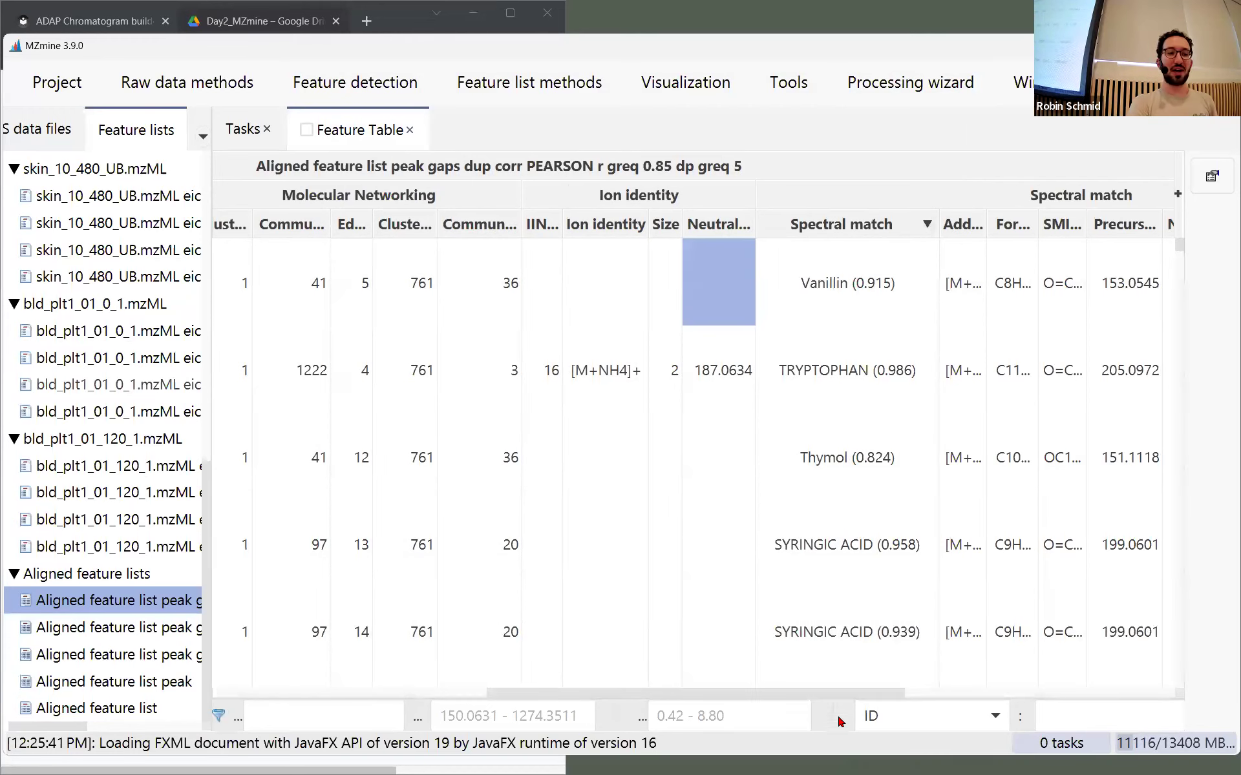
# Apply the compact table layout to the final aligned feature list and examine its shapes, spectral match and sample height columns
pyautogui.moveTo(840, 694); pyautogui.dragTo(471, 694)
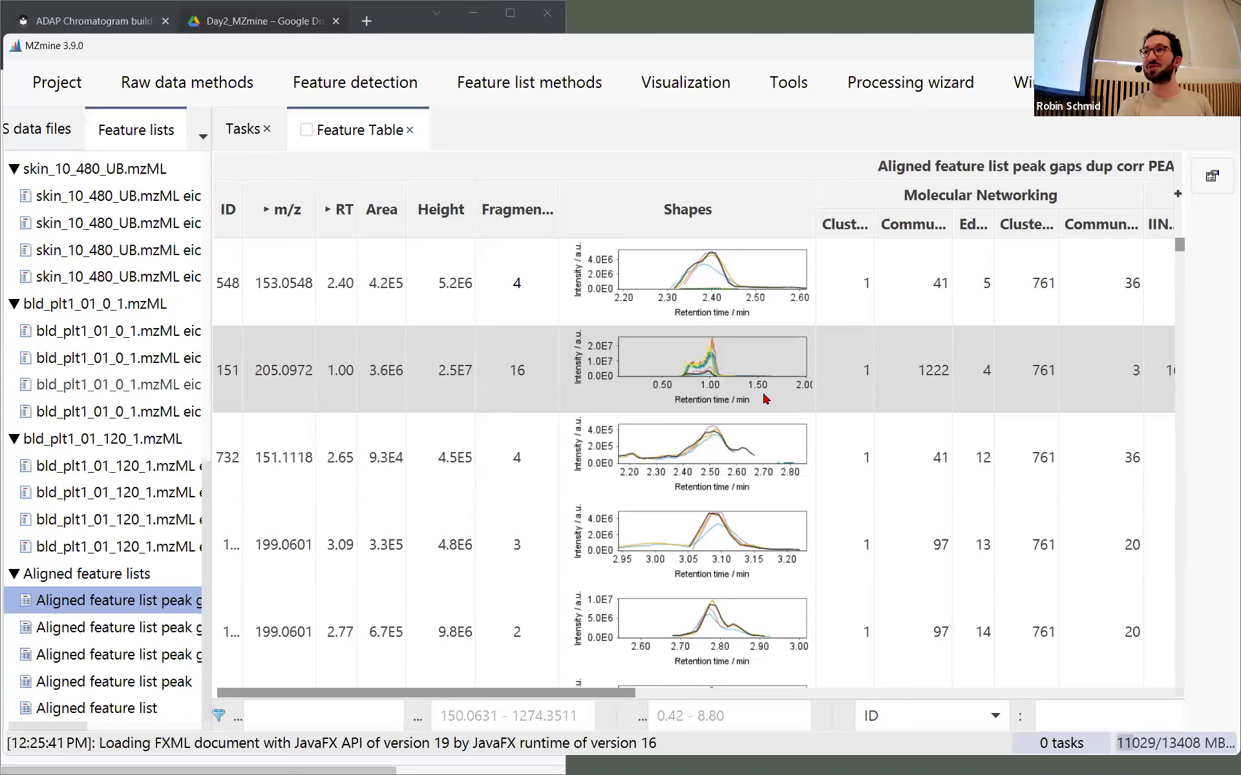
pyautogui.click(1178, 193)
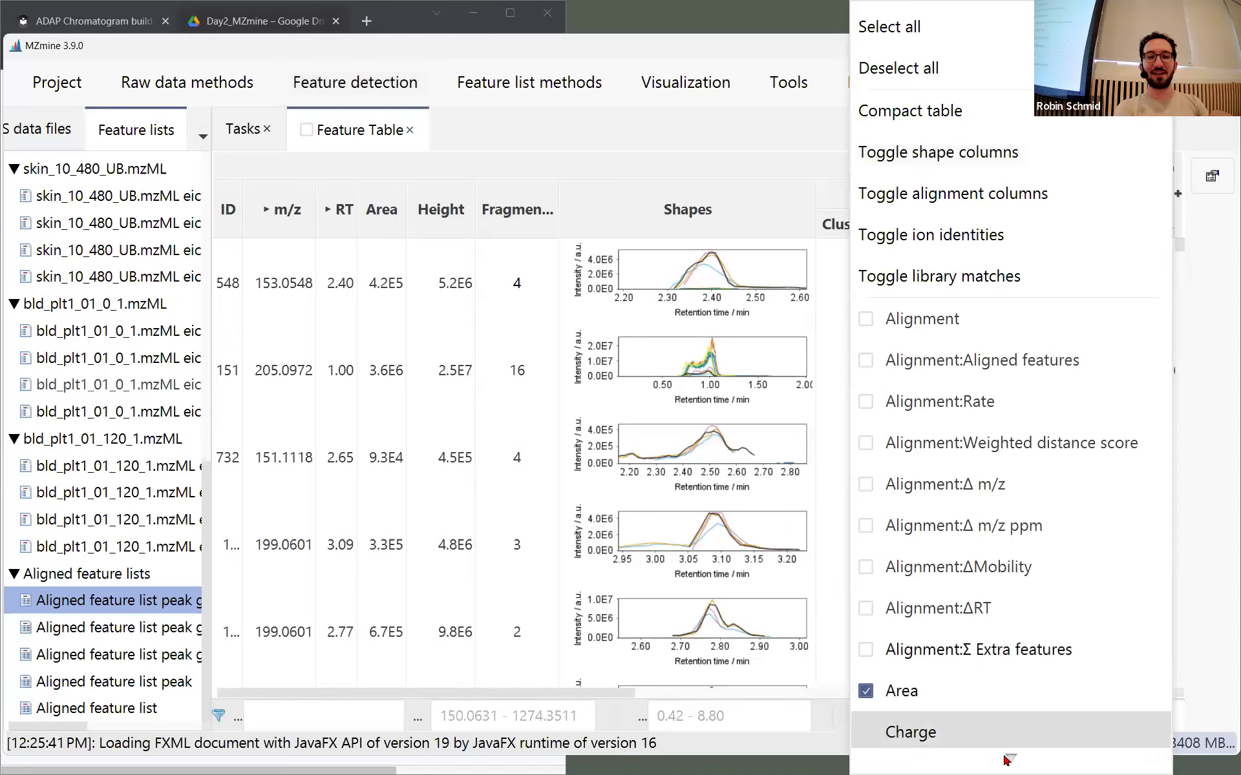
pyautogui.scroll(-1, 1086, 728)
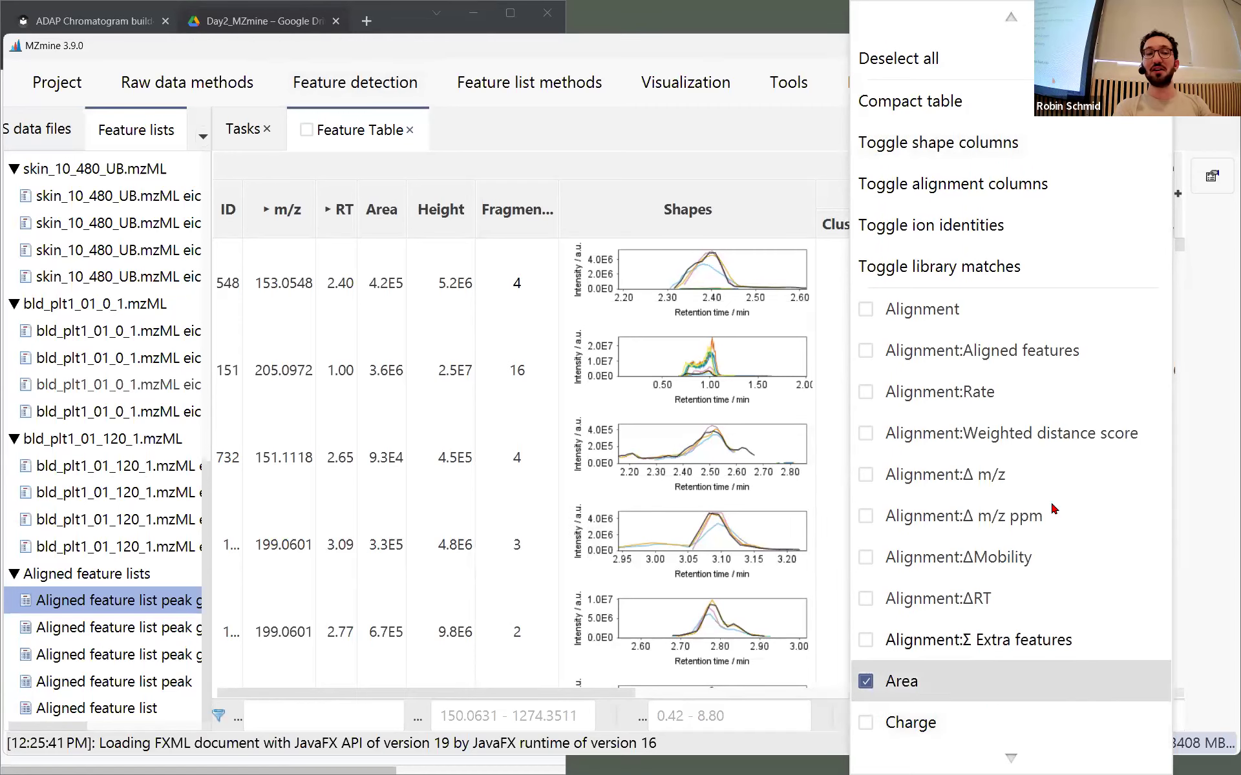
pyautogui.click(1197, 362)
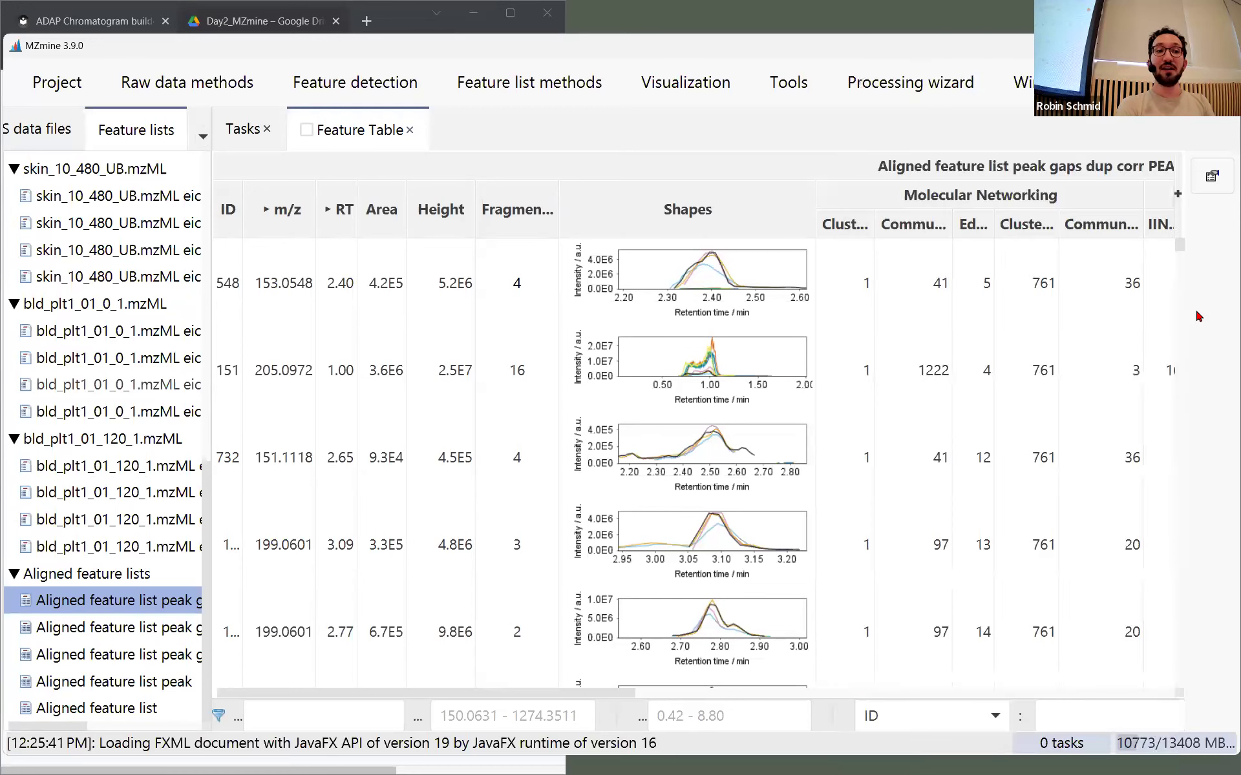
pyautogui.click(1177, 195)
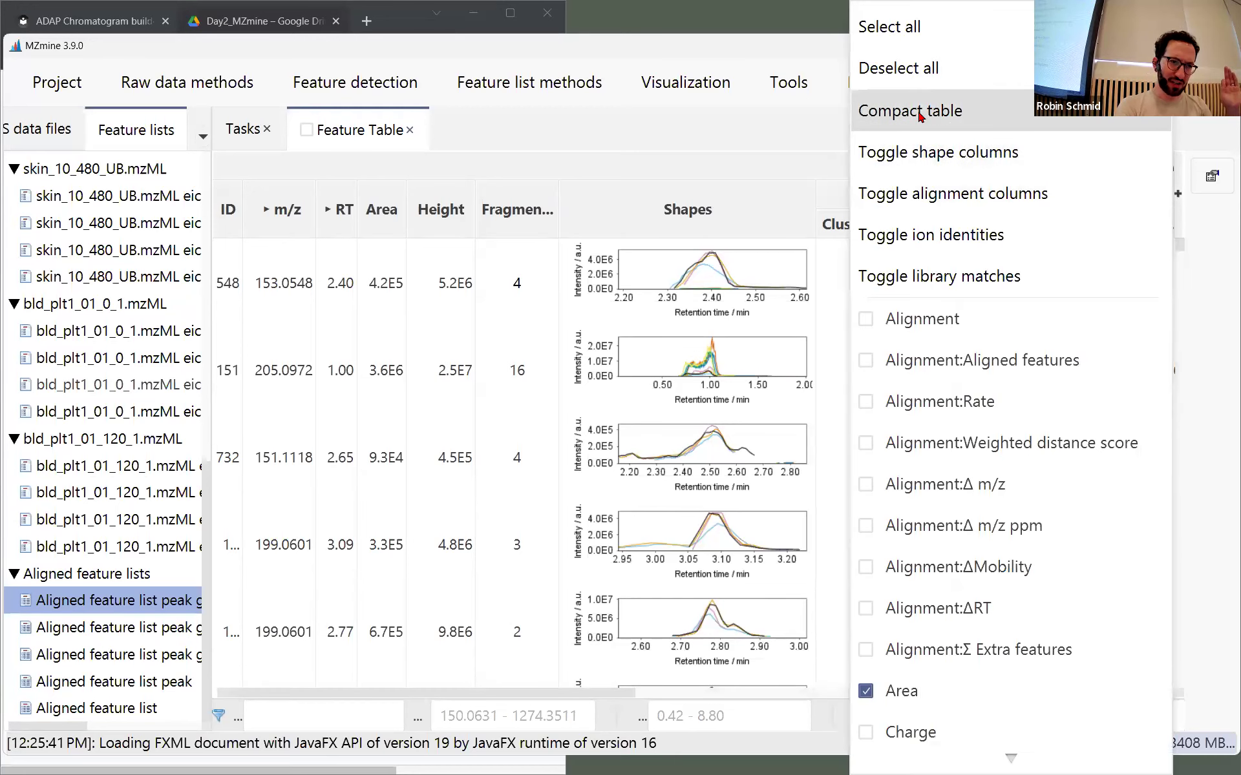
pyautogui.click(939, 117)
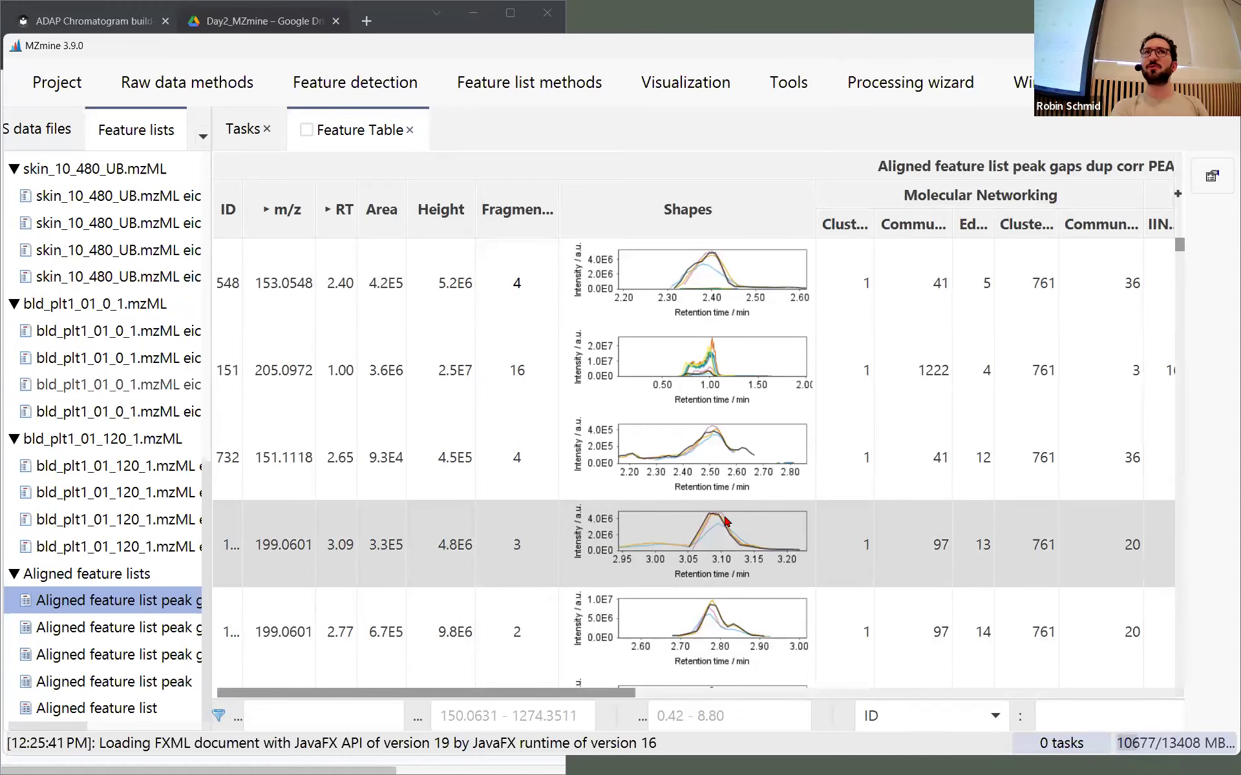
pyautogui.moveTo(585, 695); pyautogui.dragTo(1137, 693)
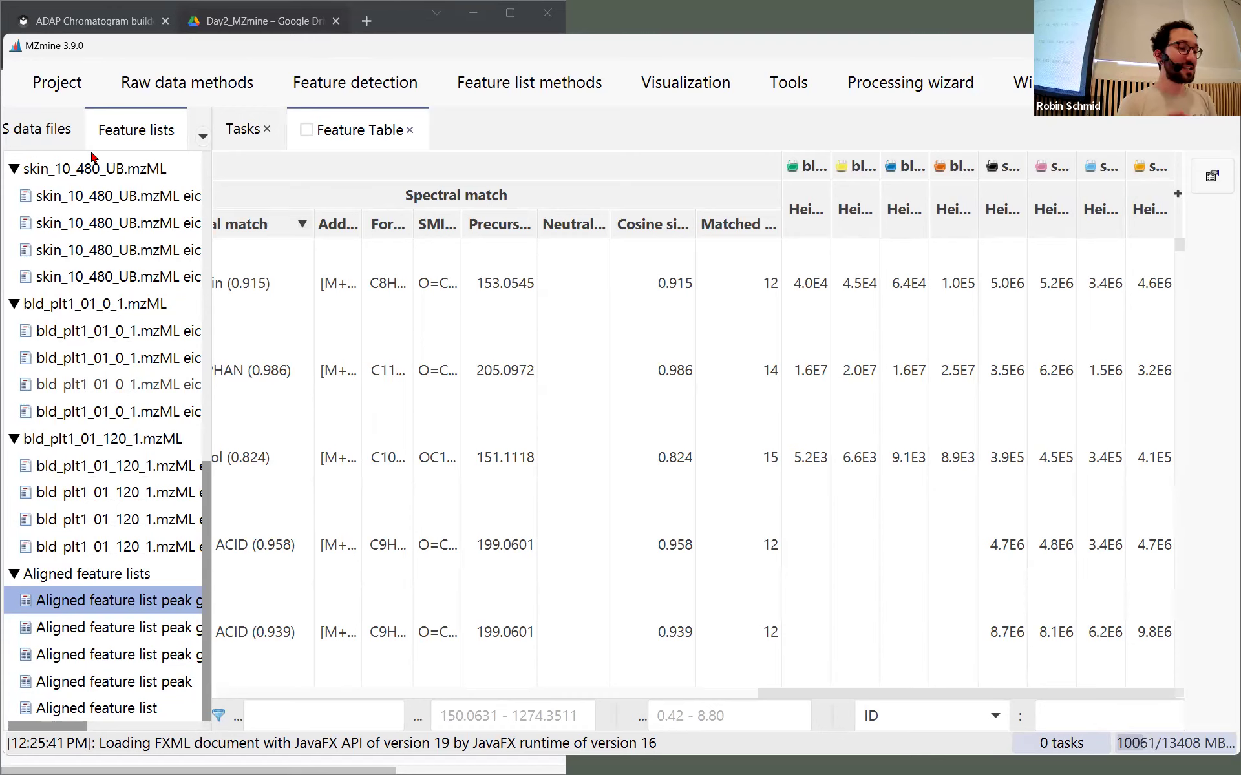
# Review the batch's Peak finder (multithreaded) parameters, especially the intensity tolerance, and close them without changes
pyautogui.hotkey('ctrl', 'b')
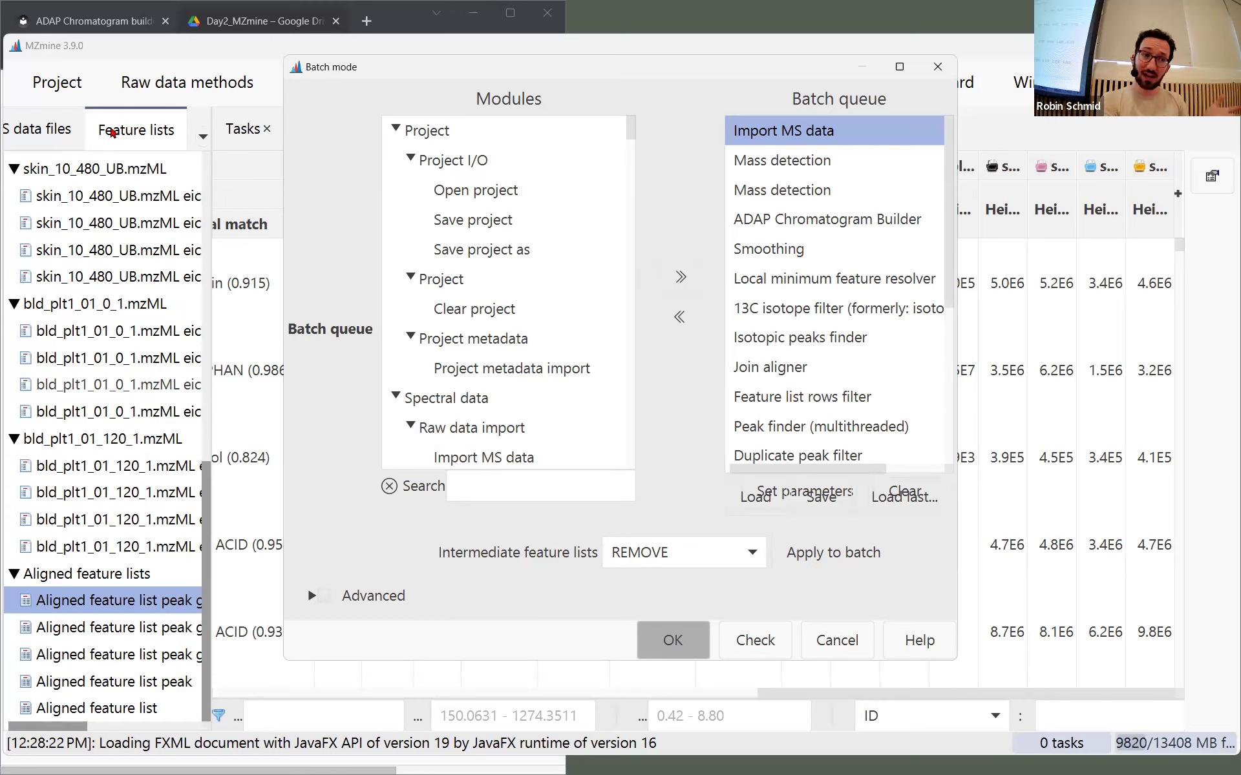
pyautogui.scroll(-3, 832, 364)
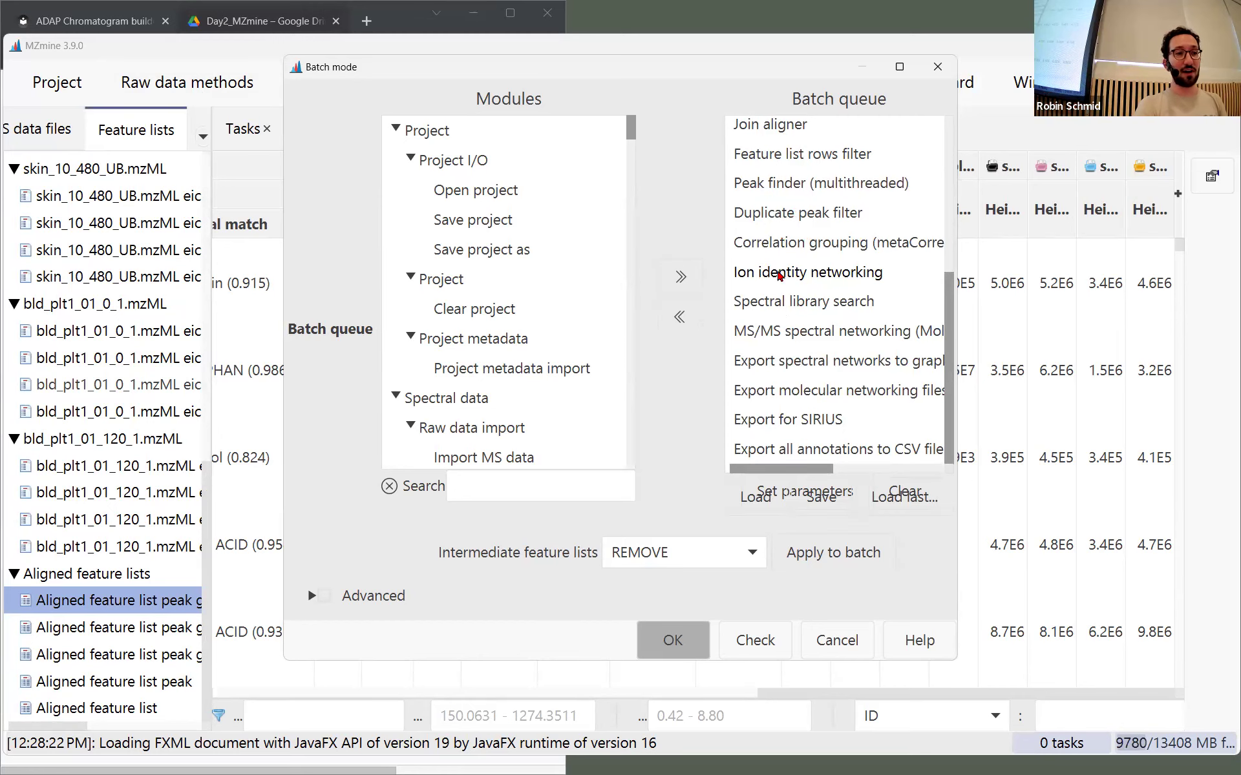
pyautogui.scroll(2, 795, 243)
pyautogui.click(790, 256)
pyautogui.doubleClick(790, 255)
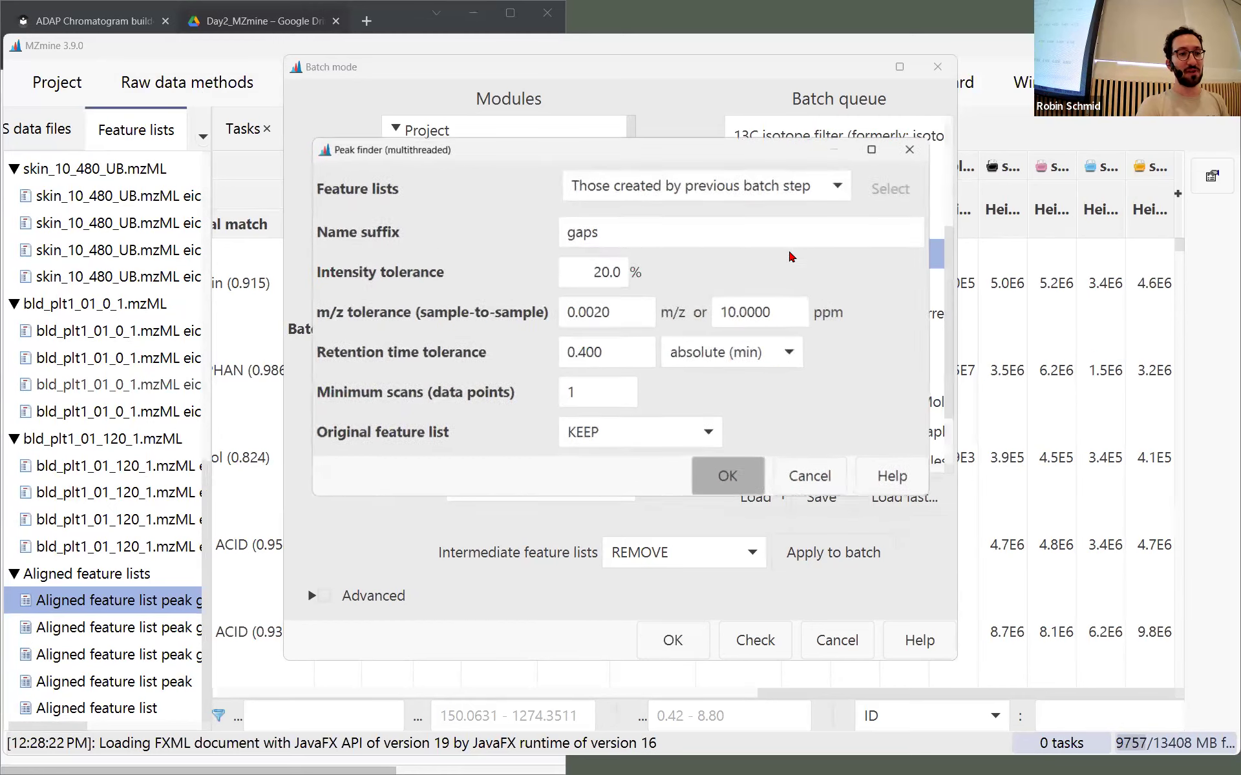
pyautogui.doubleClick(591, 272)
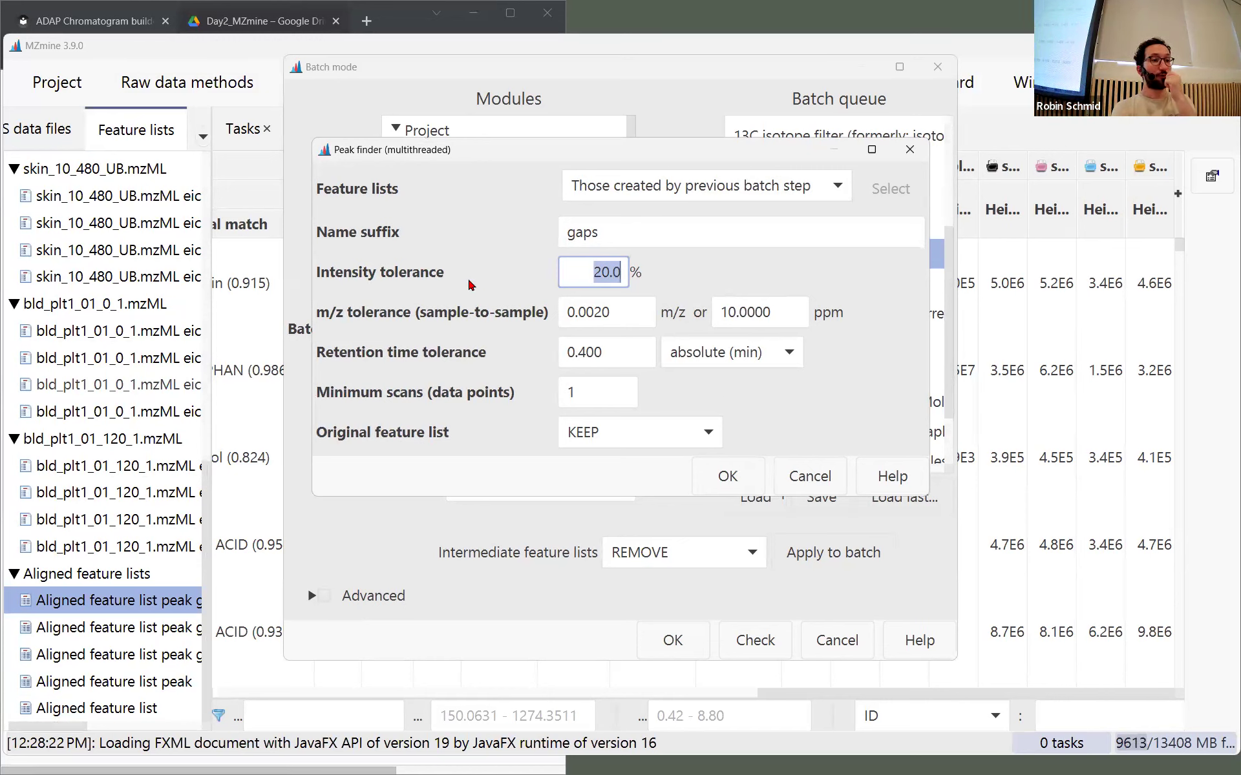
pyautogui.click(602, 282)
pyautogui.doubleClick(602, 283)
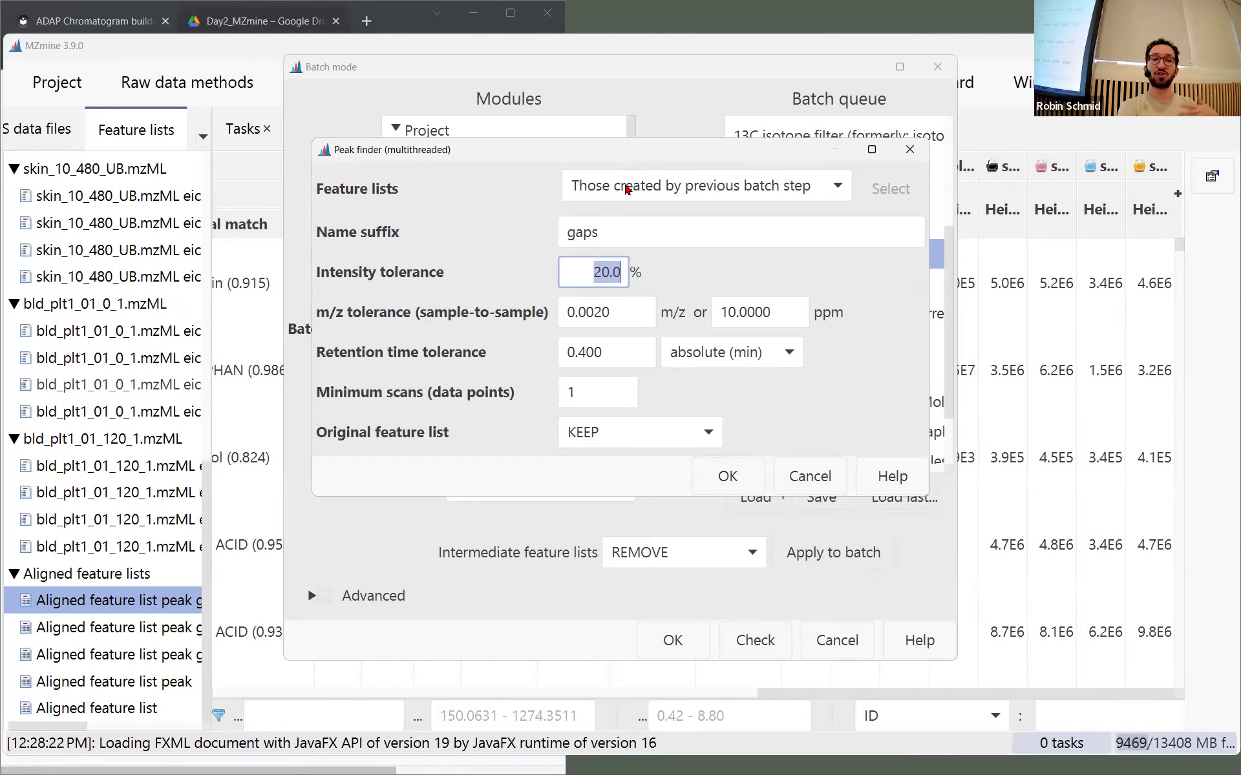
pyautogui.click(909, 150)
# Remove the Smoothing step from the batch queue and close batch mode without running it
pyautogui.scroll(3, 808, 291)
pyautogui.click(768, 250)
pyautogui.click(675, 318)
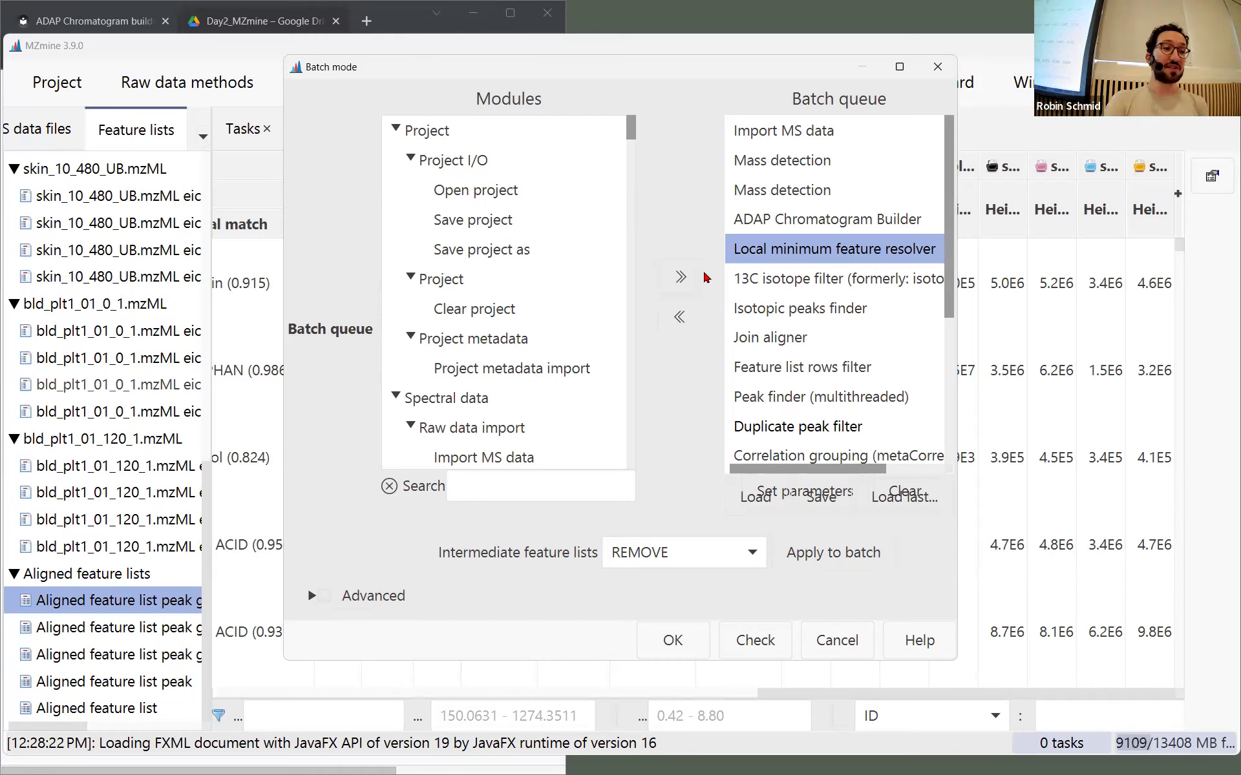
pyautogui.click(846, 141)
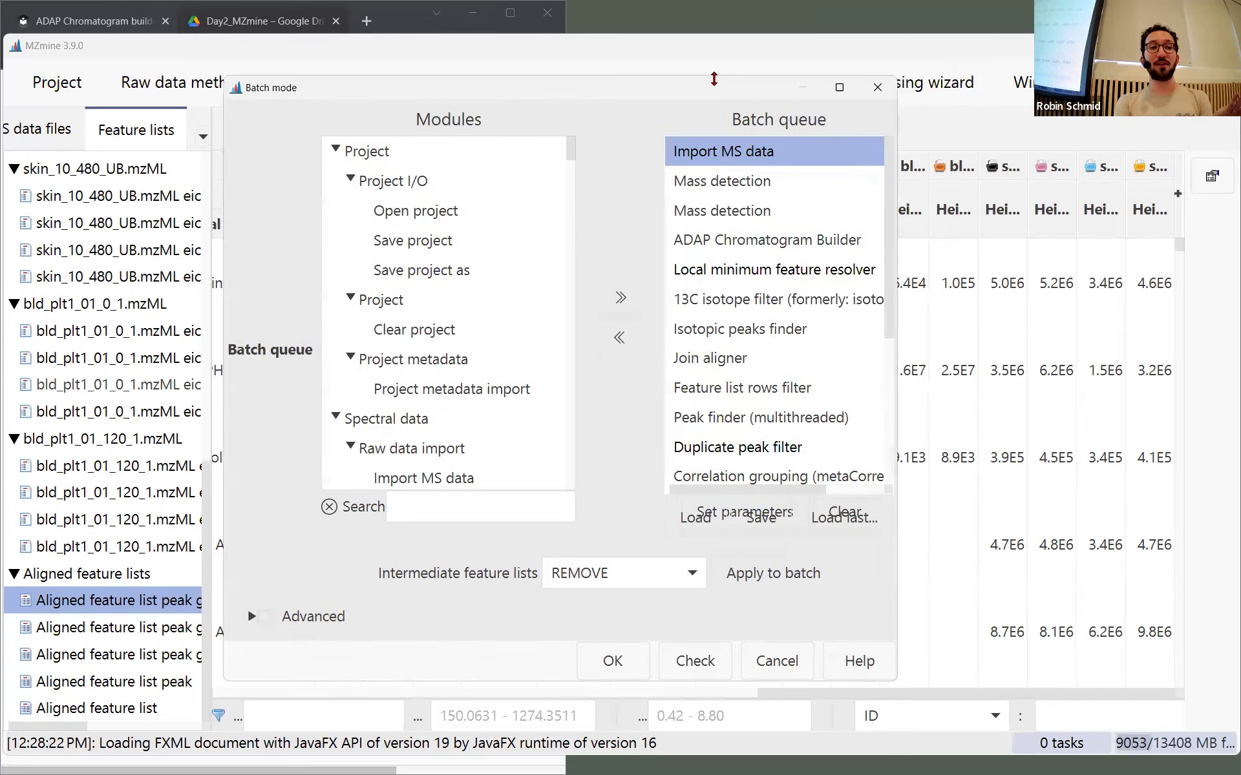
pyautogui.moveTo(713, 78); pyautogui.dragTo(727, 47)
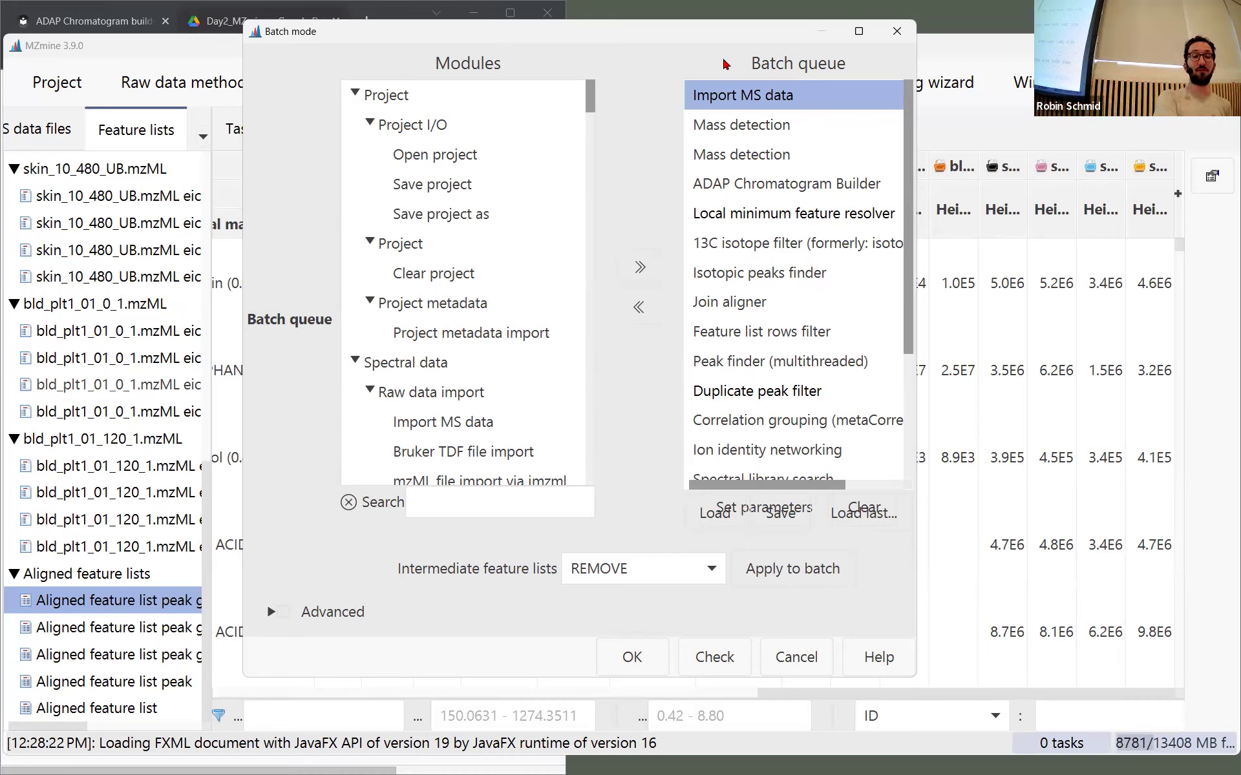
pyautogui.click(897, 31)
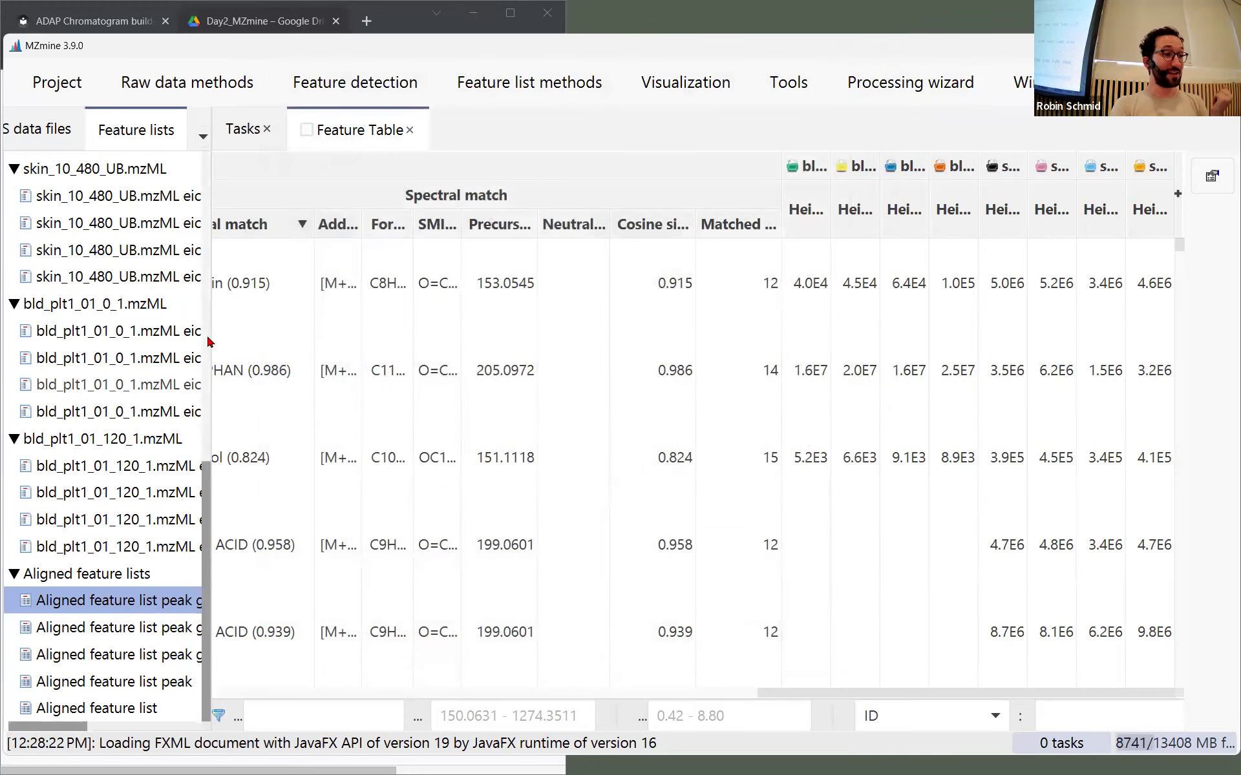
# Widen the feature lists pane to reveal more of the list names and select "Aligned feature list peak"
pyautogui.moveTo(208, 341); pyautogui.dragTo(264, 341)
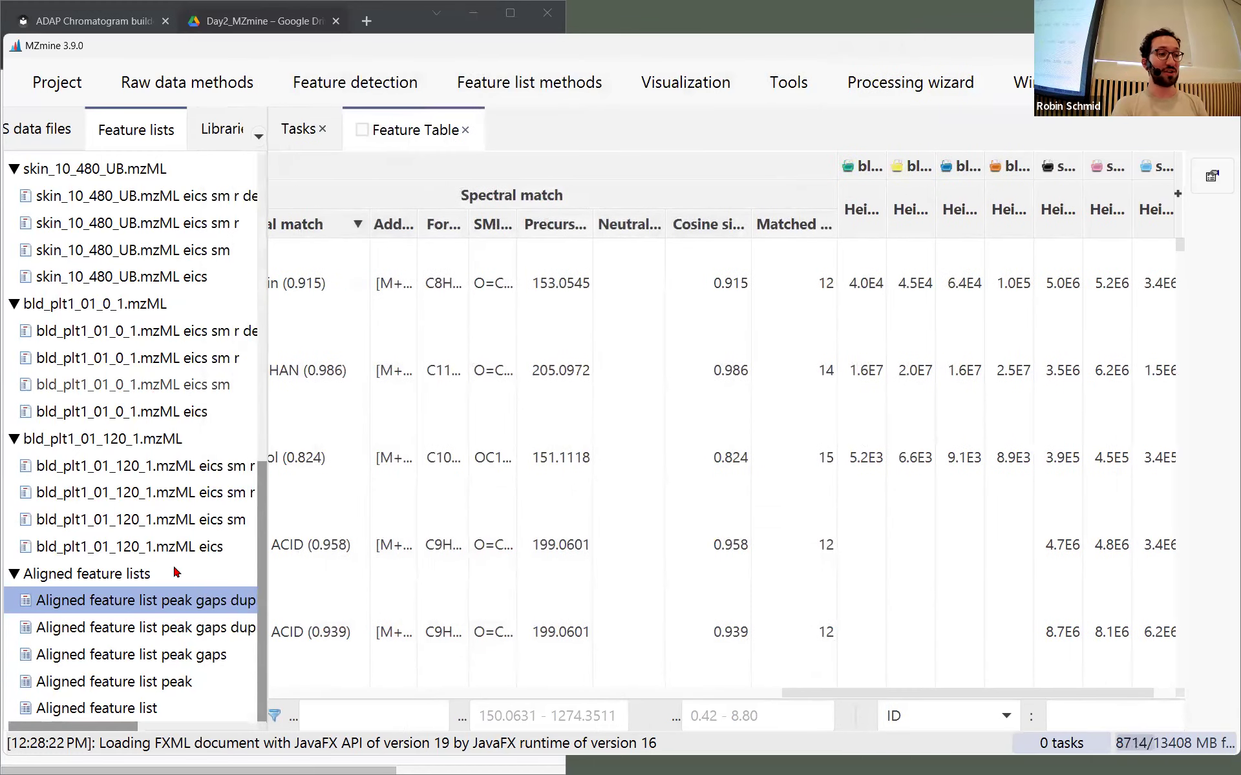
pyautogui.click(172, 622)
pyautogui.click(184, 656)
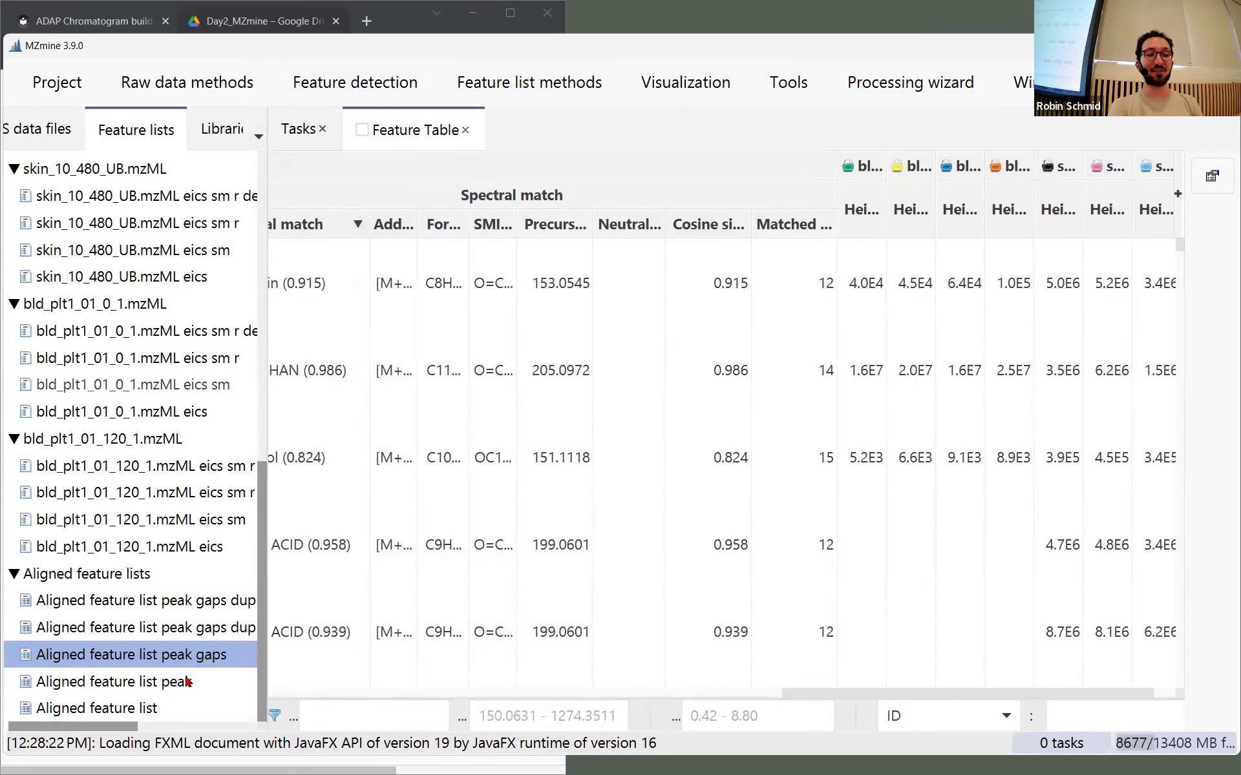
pyautogui.click(187, 683)
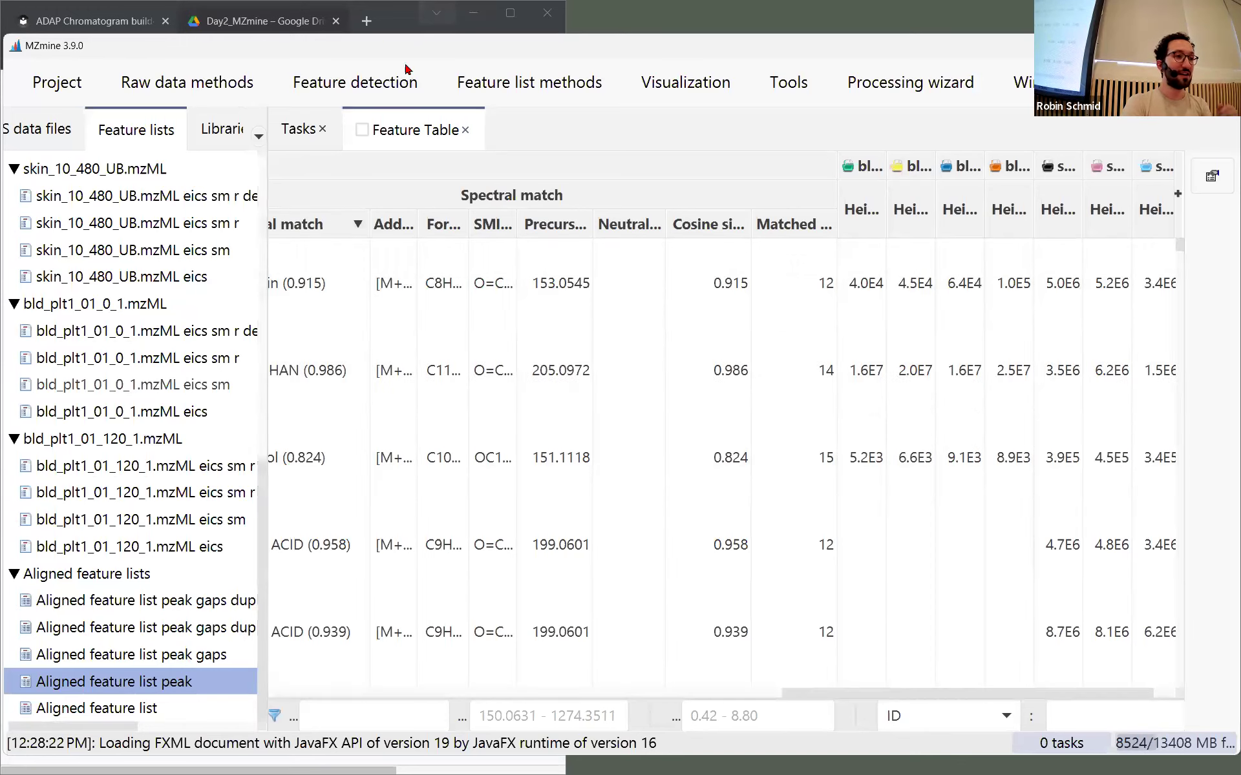
# Open the Peak finder gap-filling parameters for the selected aligned feature list, review the retention time tolerance, and cancel without running it
pyautogui.click(402, 94)
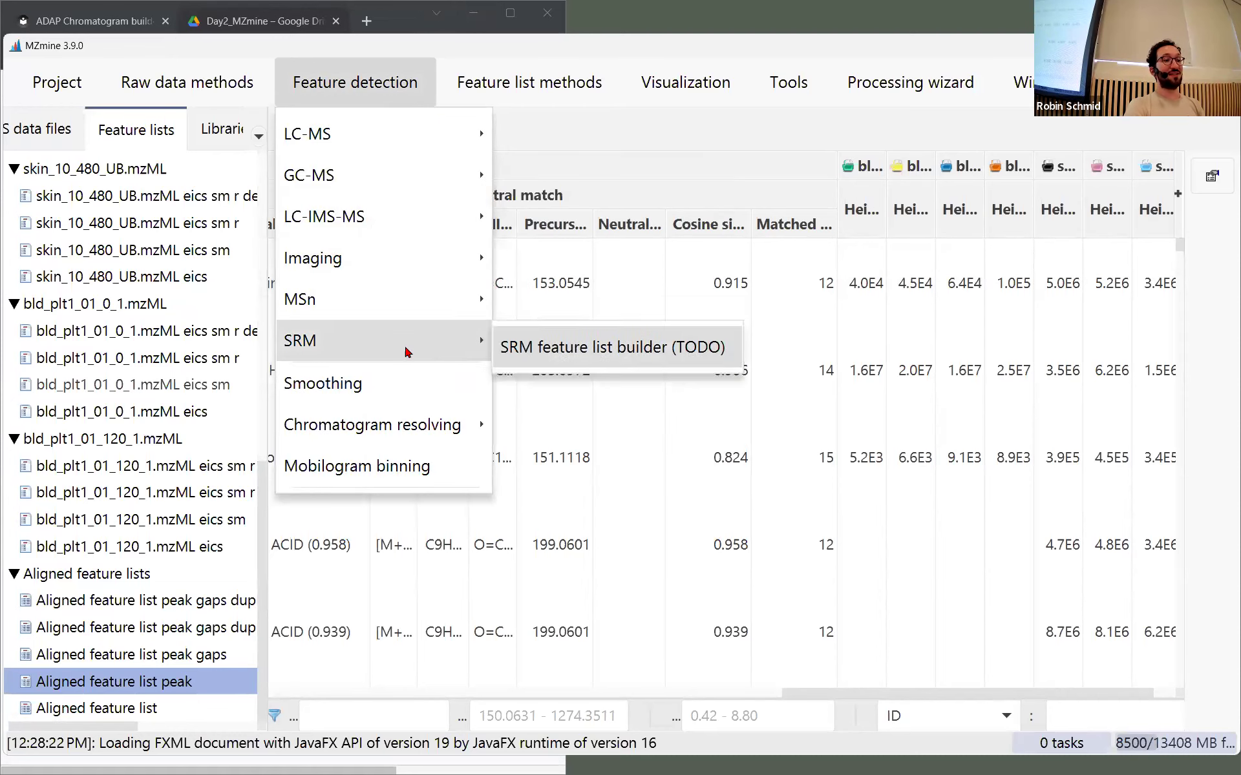
pyautogui.moveTo(439, 415)
pyautogui.moveTo(554, 91)
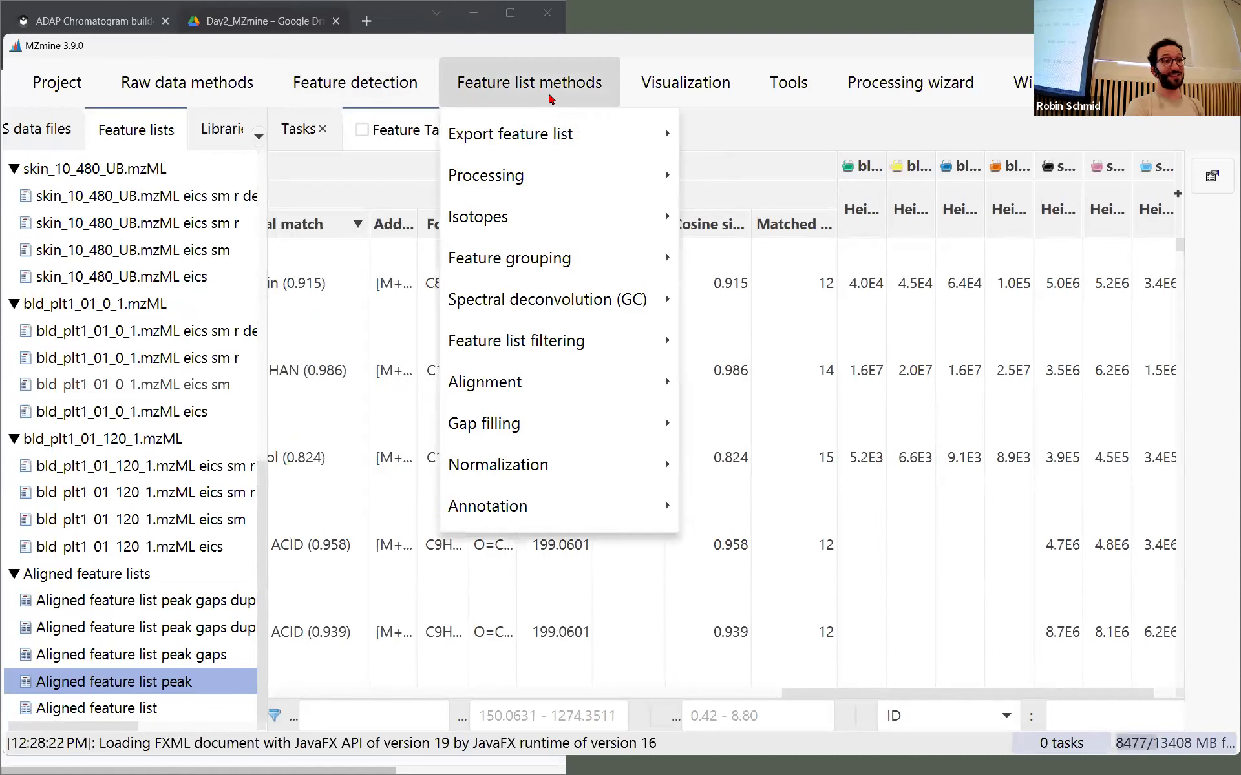
pyautogui.moveTo(588, 427)
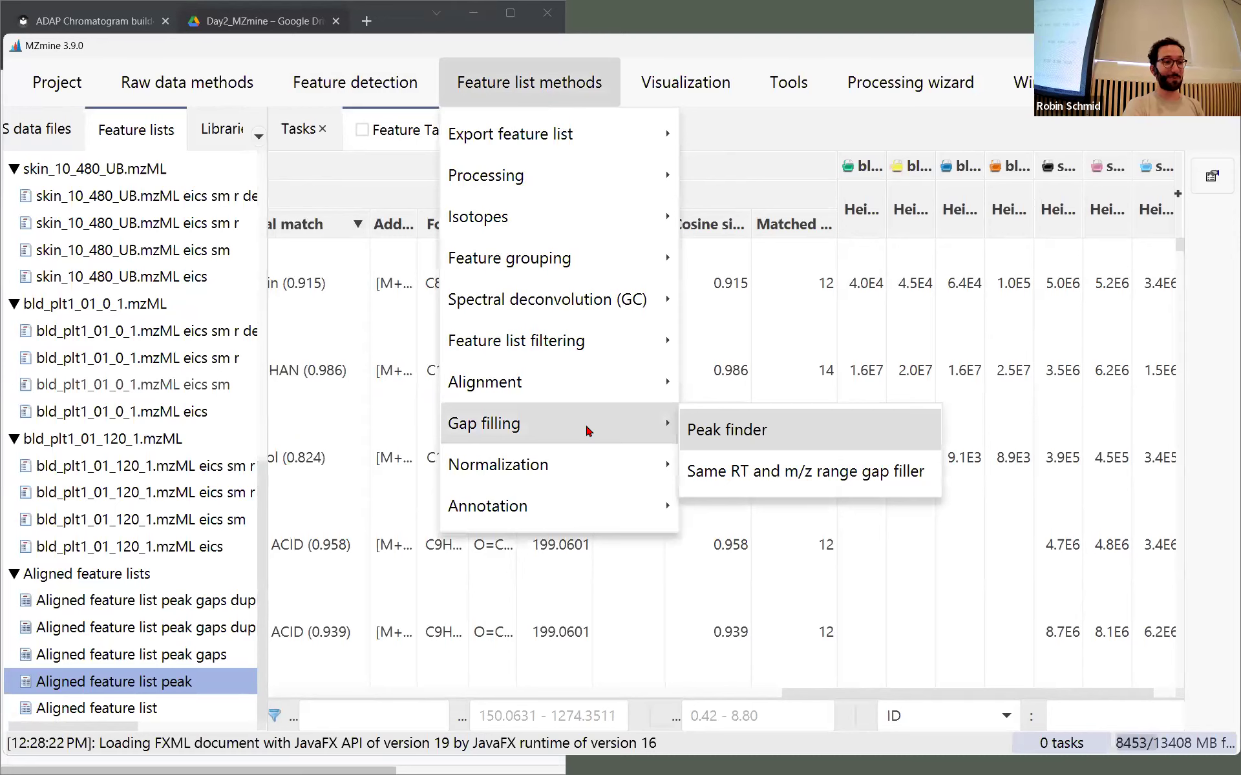
pyautogui.click(743, 437)
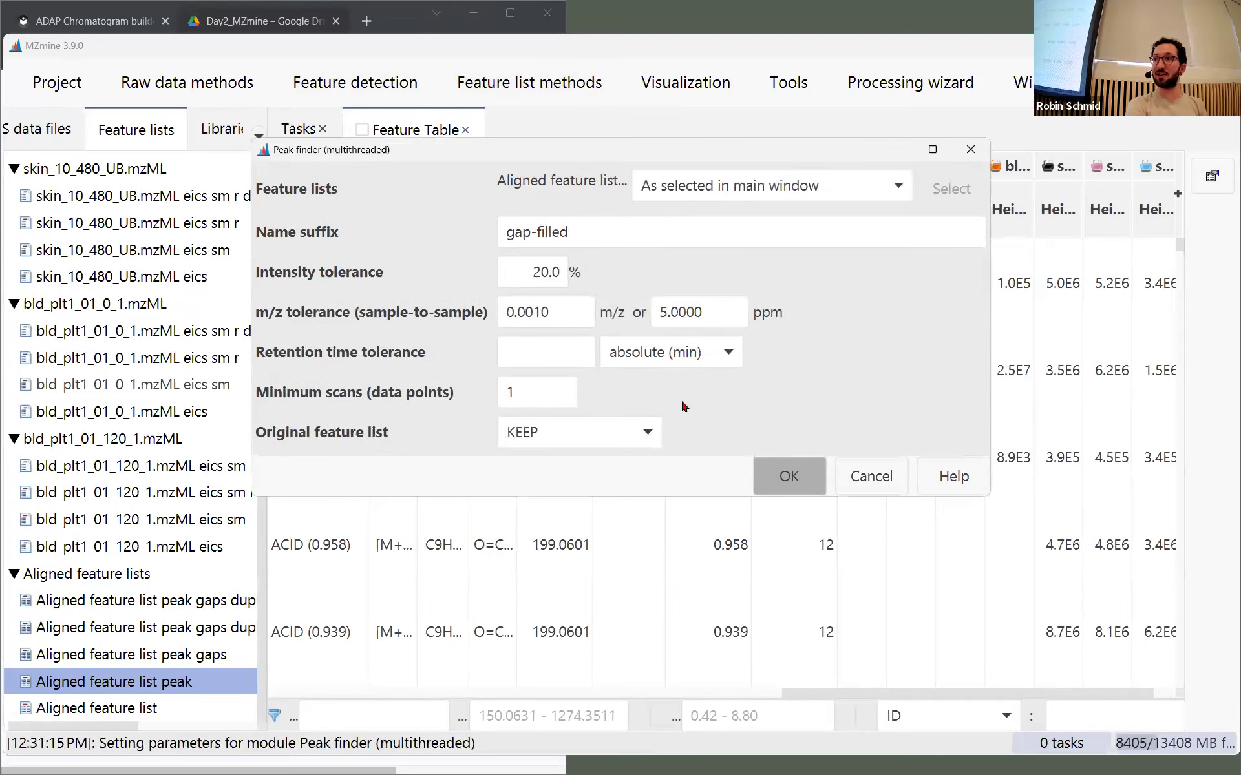
pyautogui.click(560, 355)
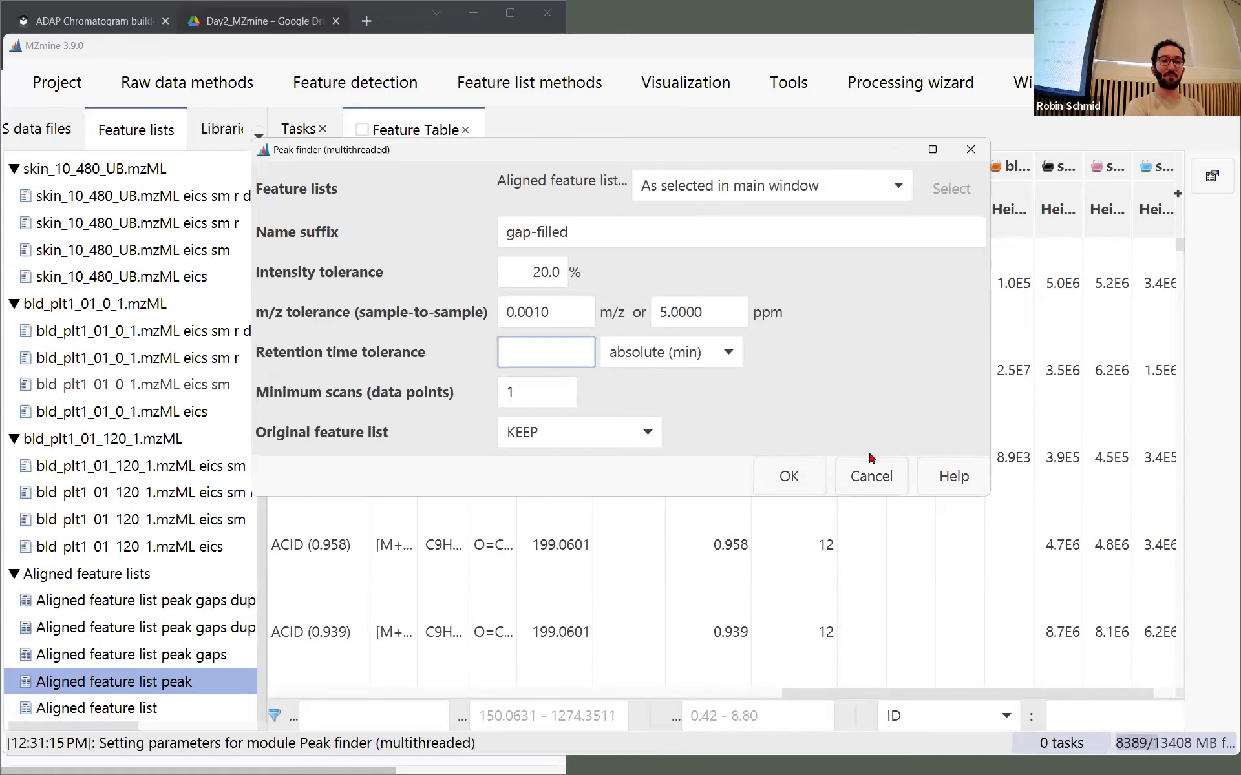
pyautogui.click(869, 476)
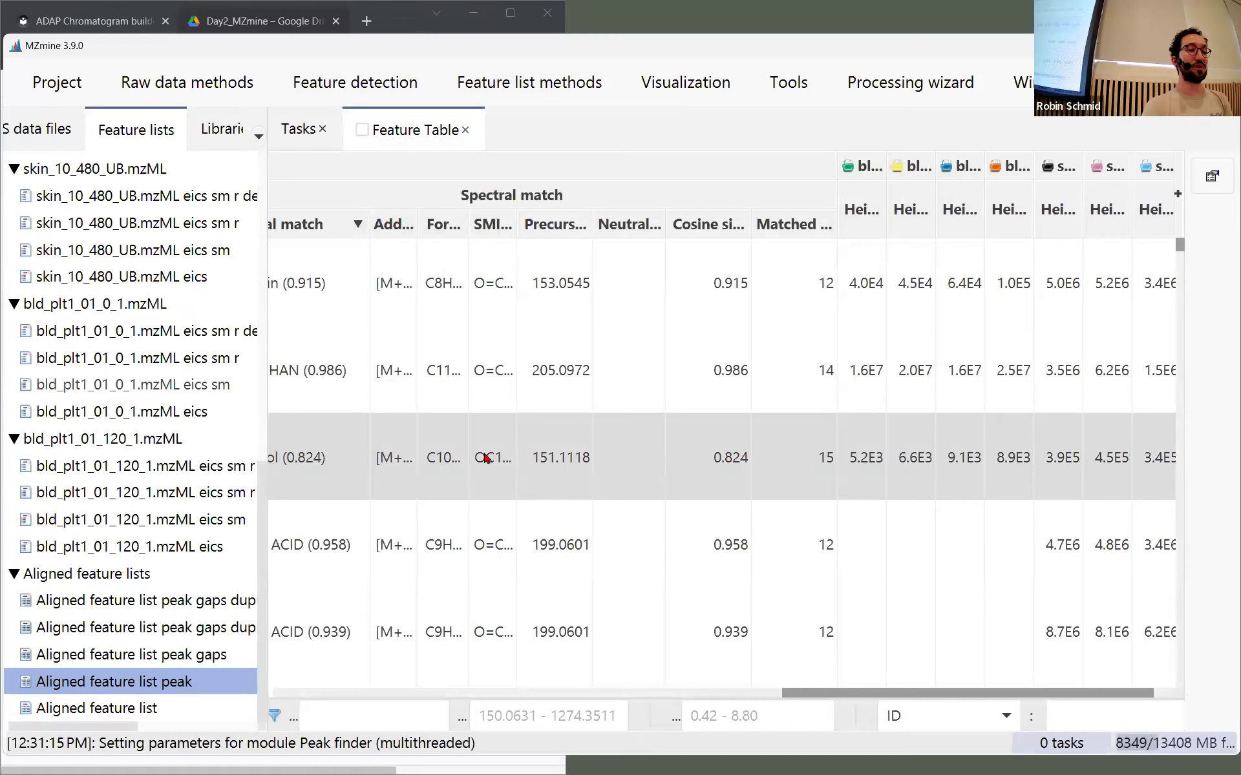
pyautogui.click(519, 98)
pyautogui.click(474, 82)
pyautogui.click(473, 82)
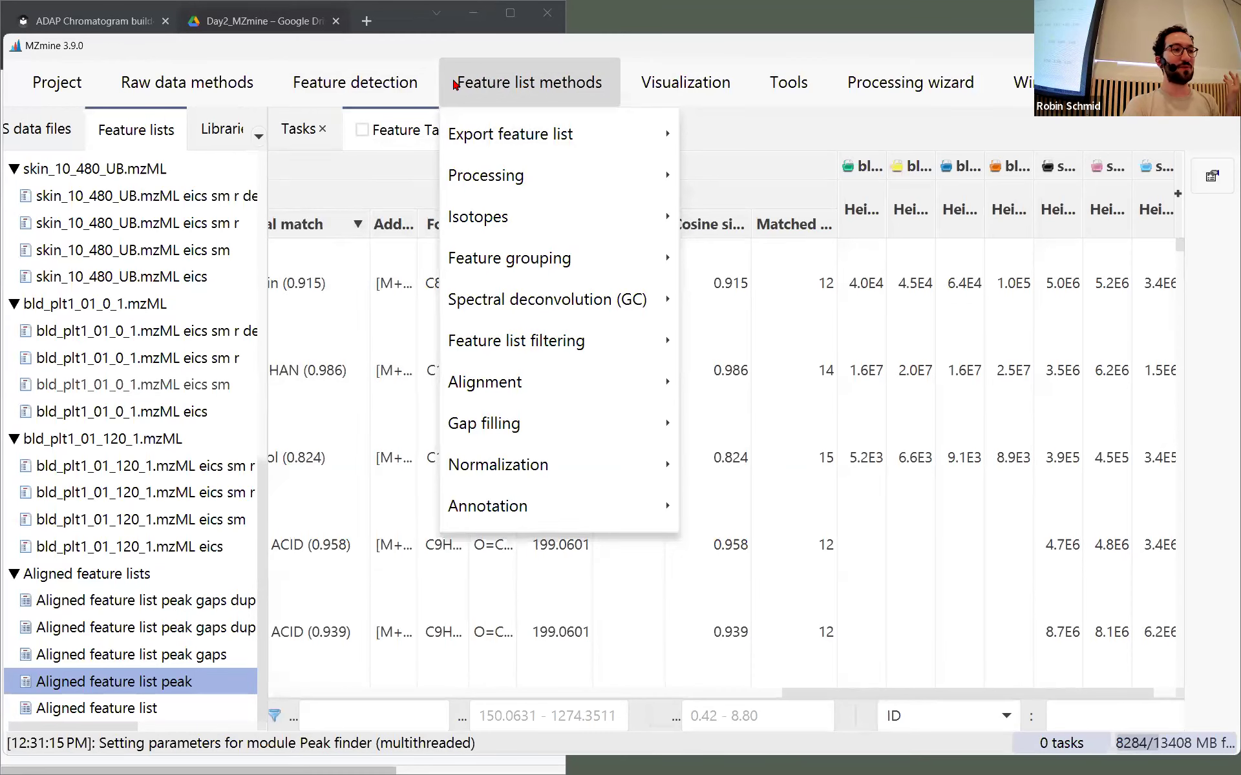
pyautogui.moveTo(369, 83)
pyautogui.moveTo(397, 427)
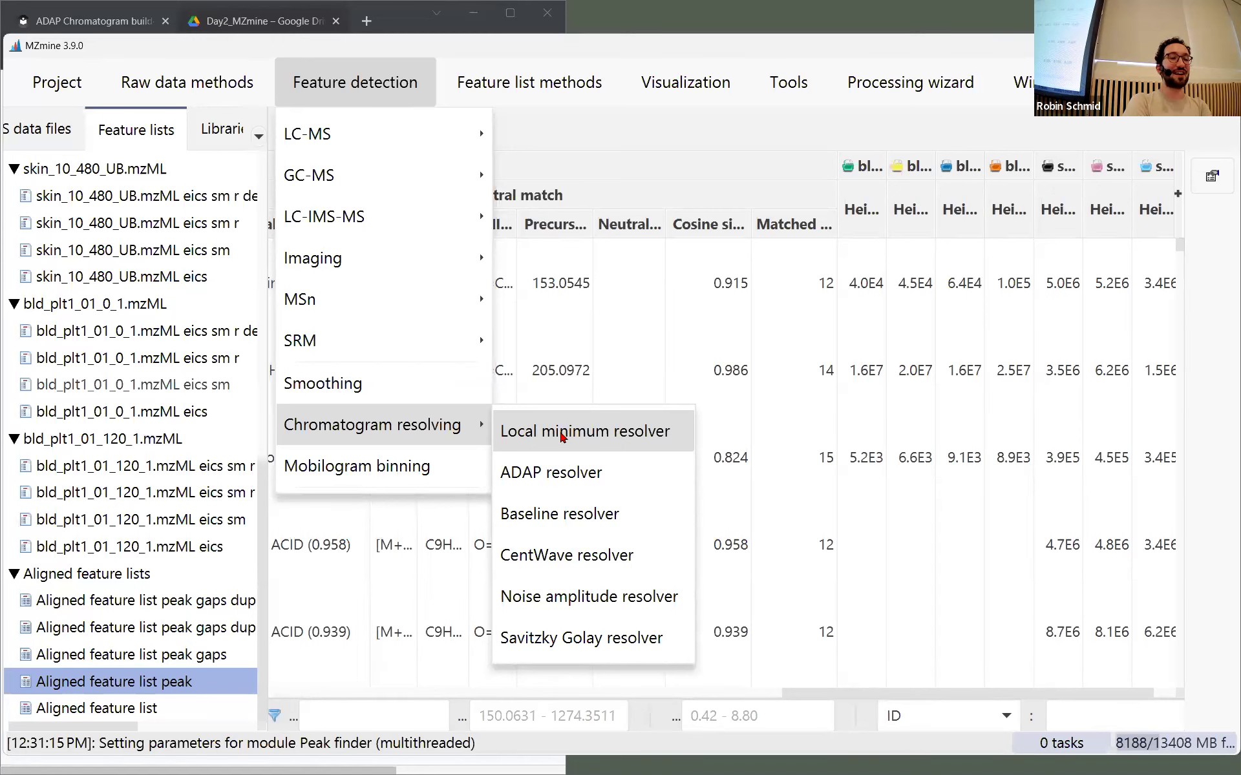
pyautogui.click(788, 49)
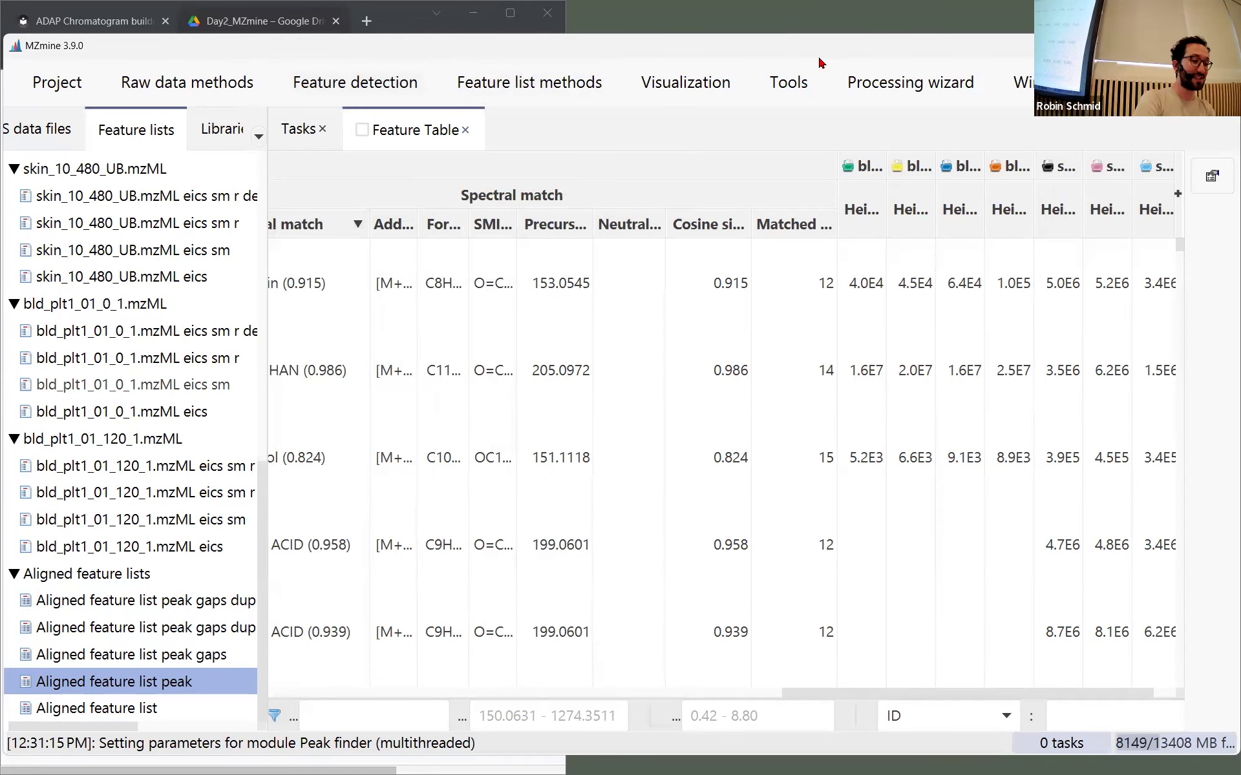
# Find the Local minimum feature resolver through the module quick search with "local m" and open its parameters
pyautogui.hotkey('ctrl', 'space')
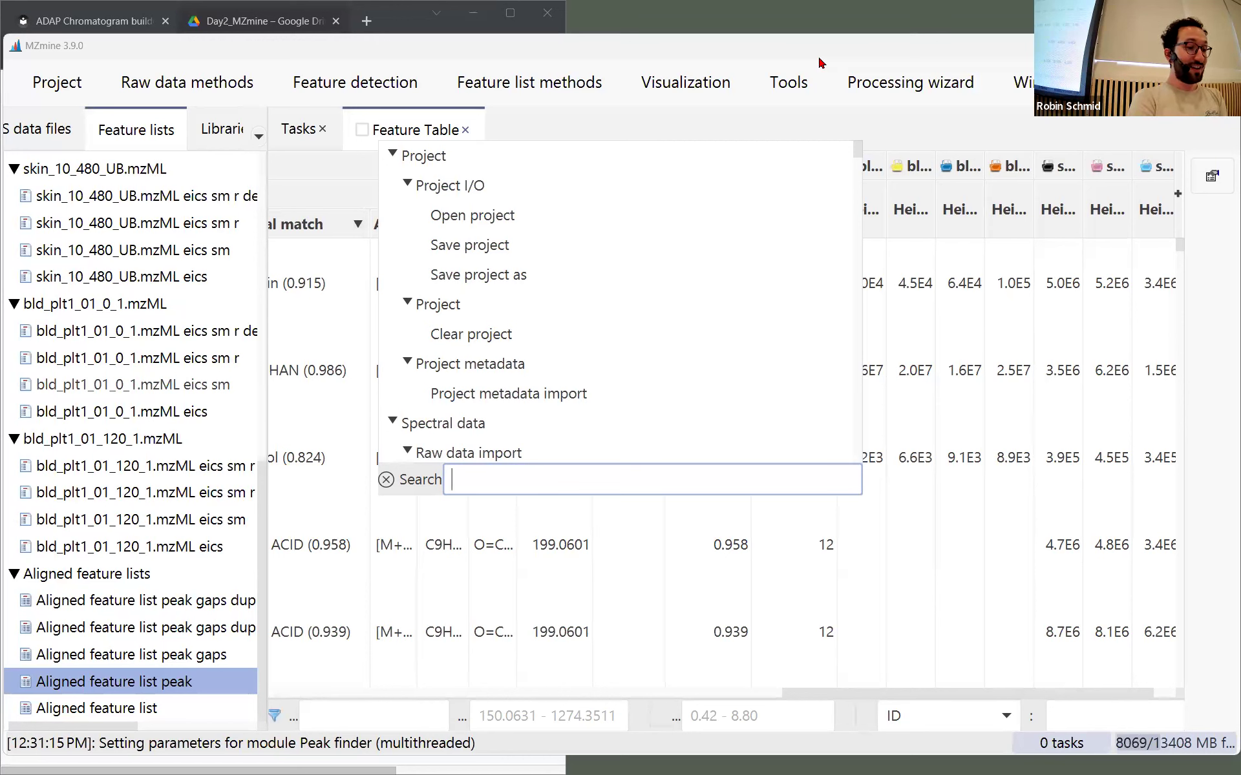
pyautogui.write('local m')
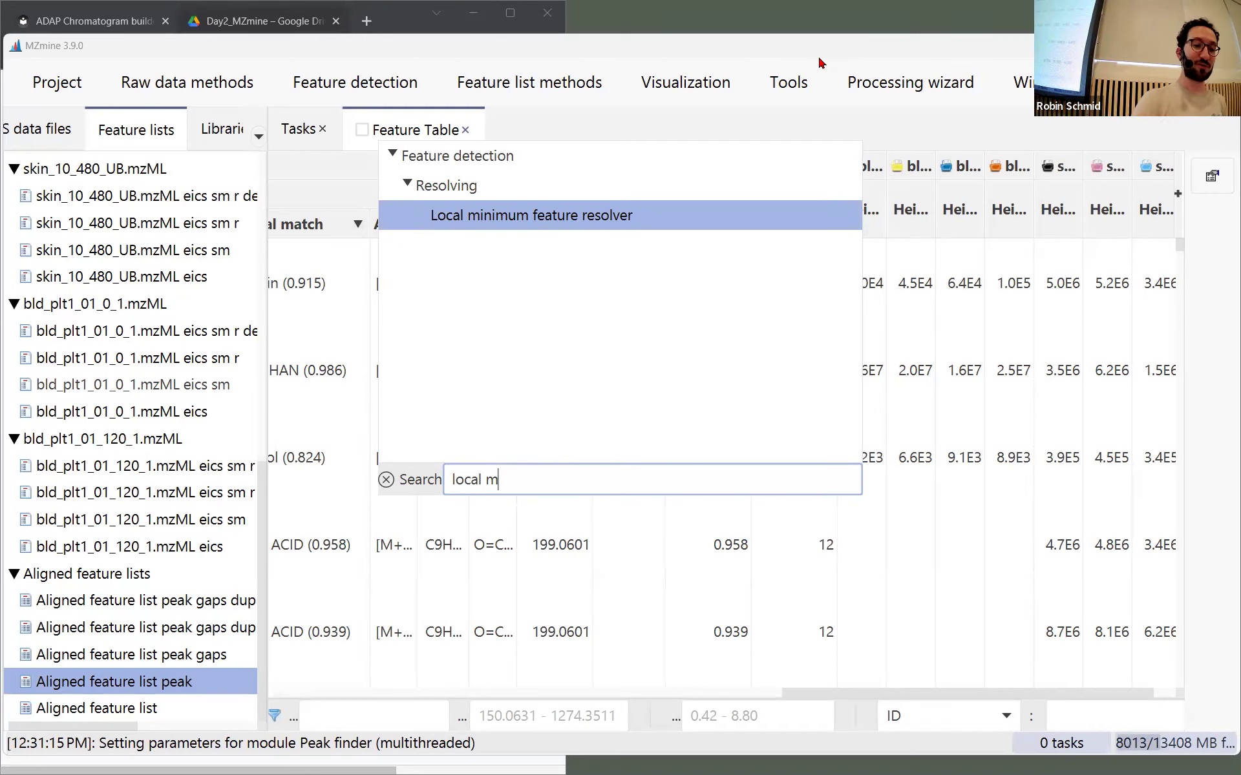
pyautogui.press('Return')
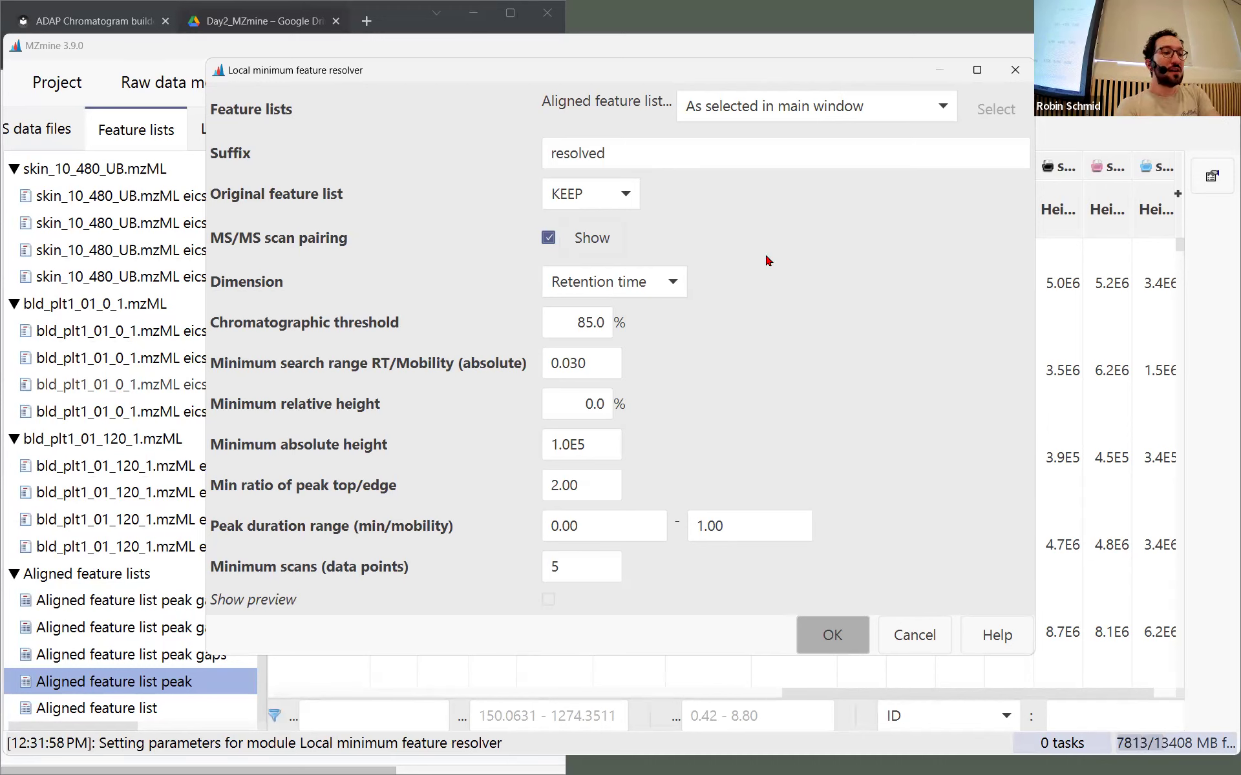
# Turn on the resolver's preview and enlarge the dialog to give the two EIC plots more room
pyautogui.click(548, 600)
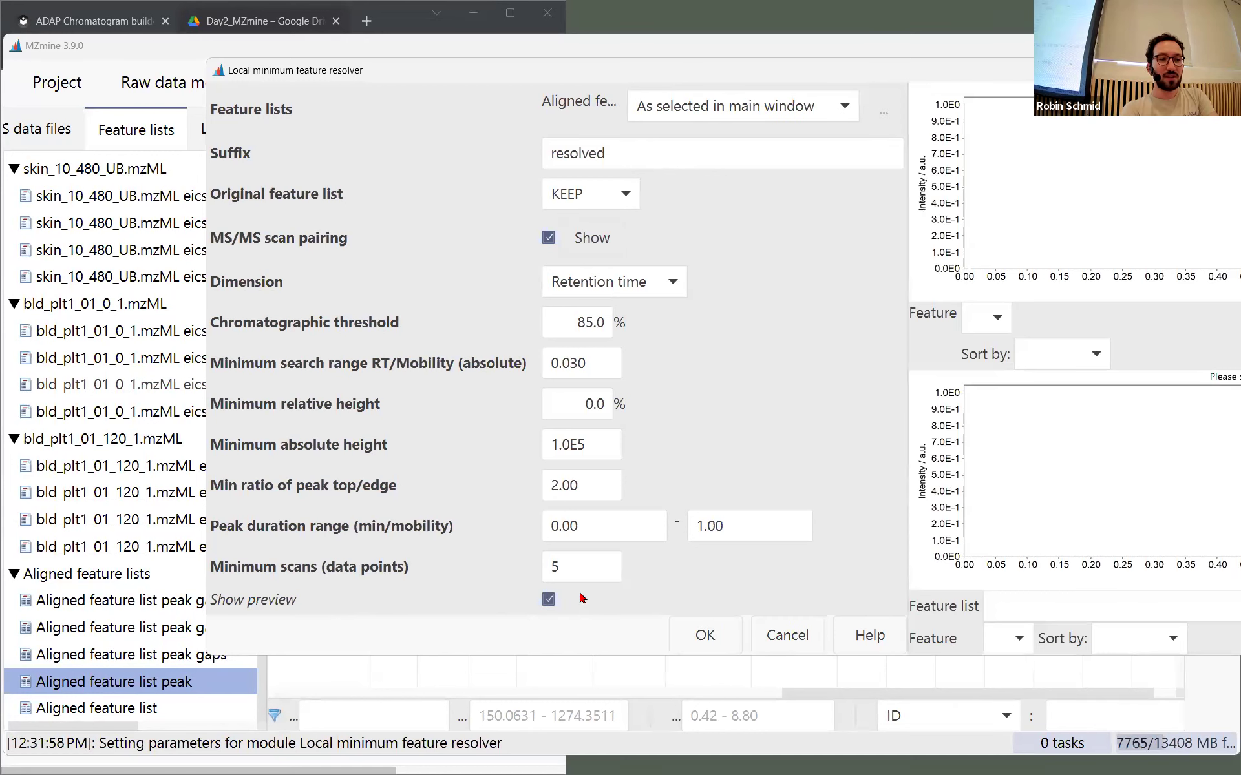
pyautogui.doubleClick(884, 73)
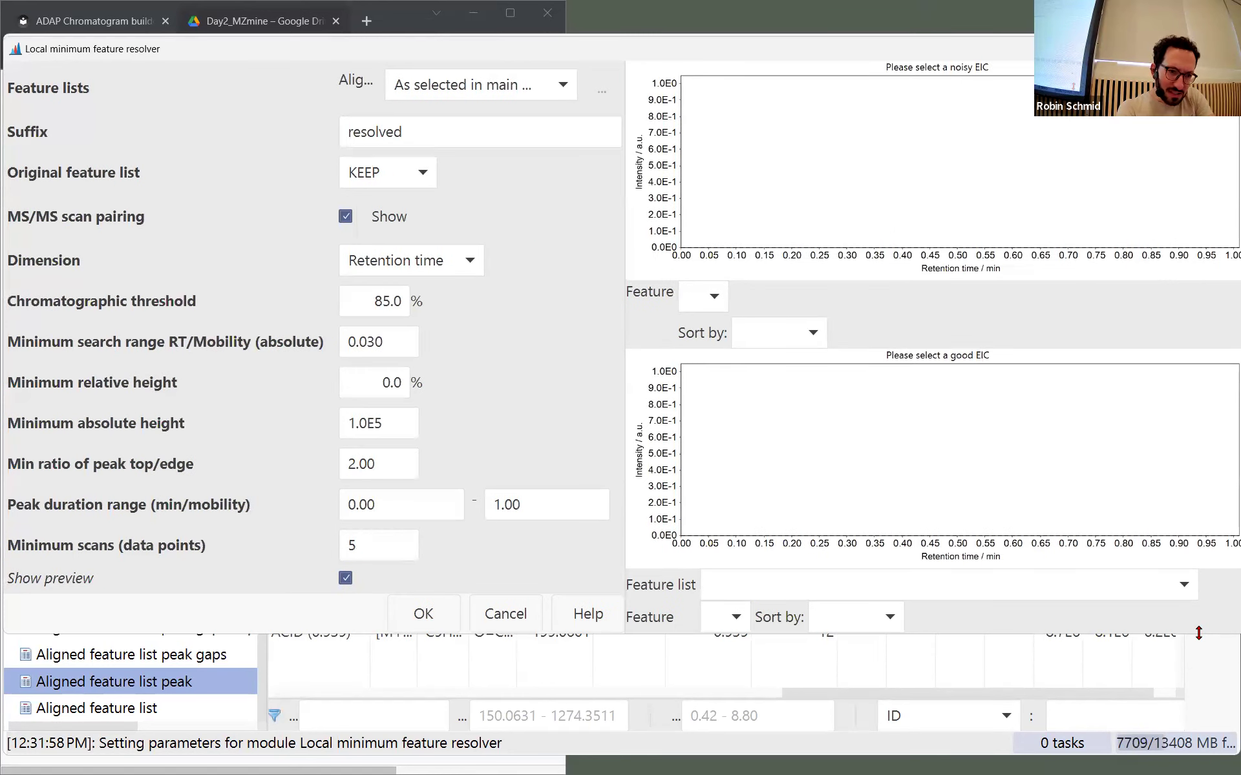
pyautogui.moveTo(1199, 633); pyautogui.dragTo(1199, 746)
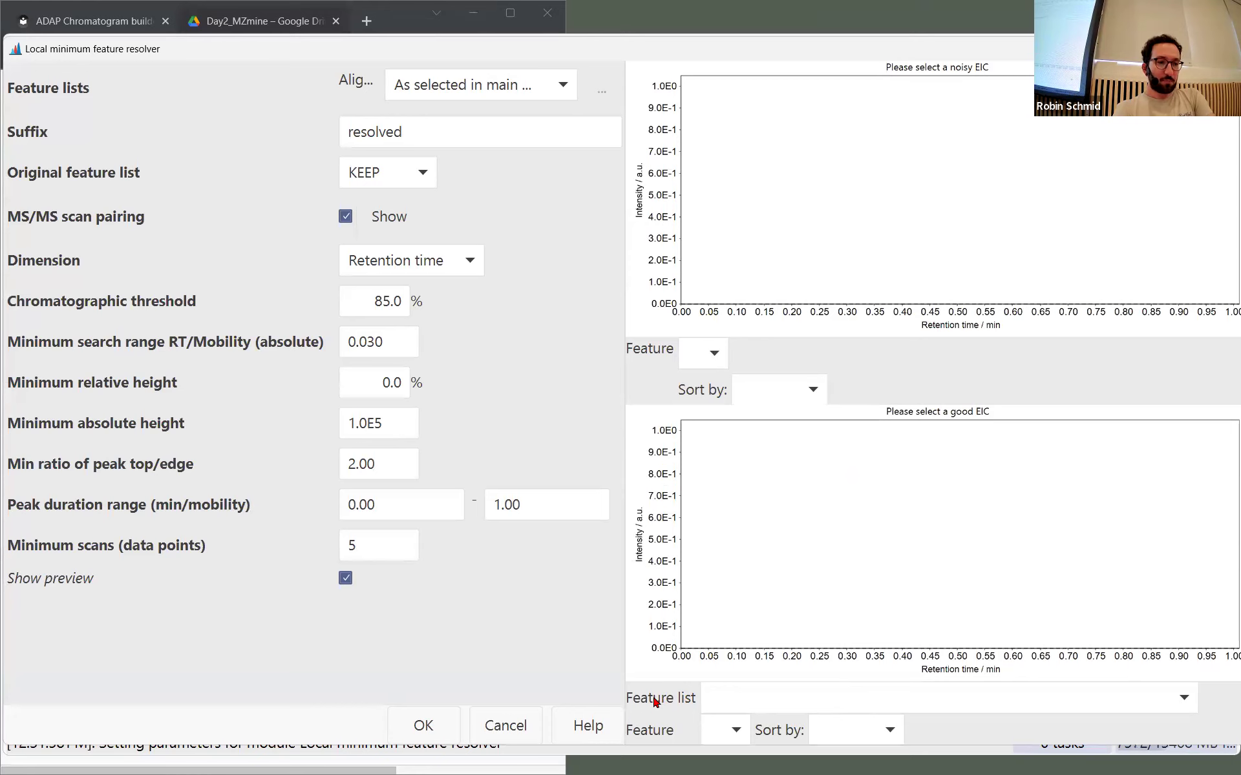
# Open the feature list choices for the resolver preview and look through the eics and eics sm lists
pyautogui.click(1178, 697)
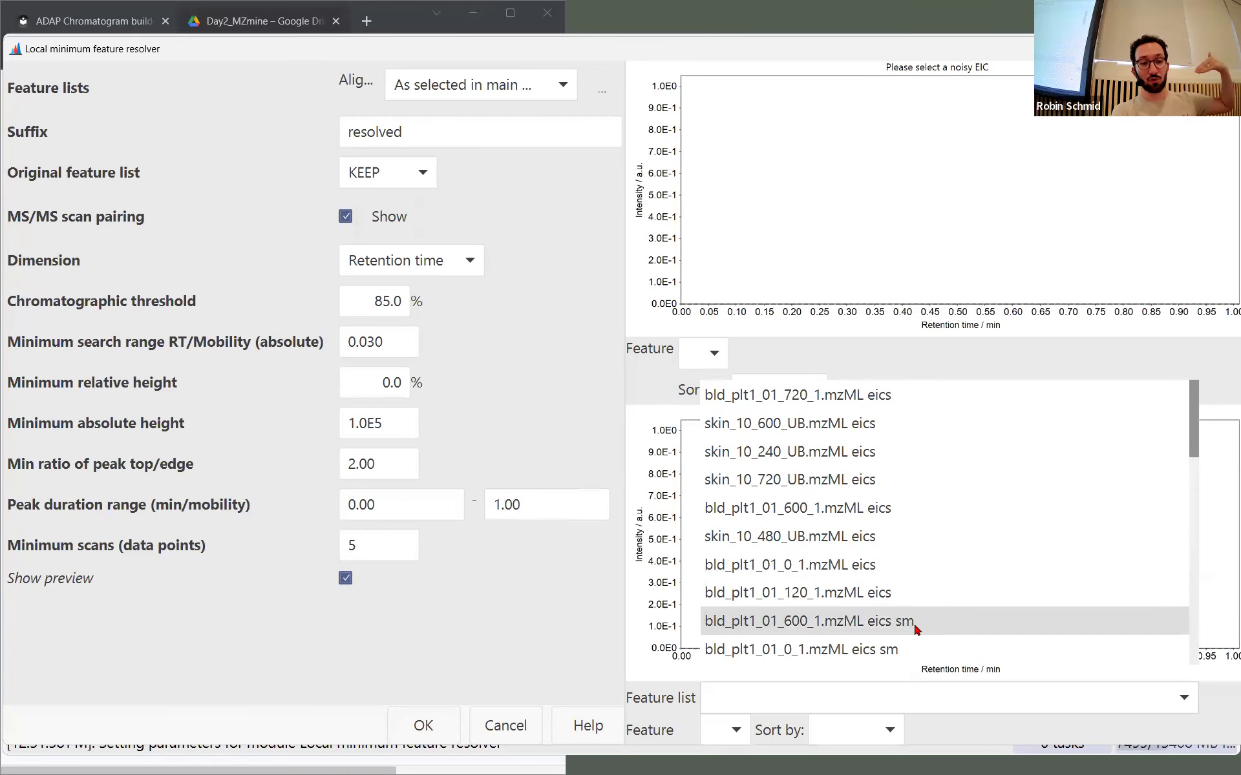
pyautogui.scroll(-4, 920, 620)
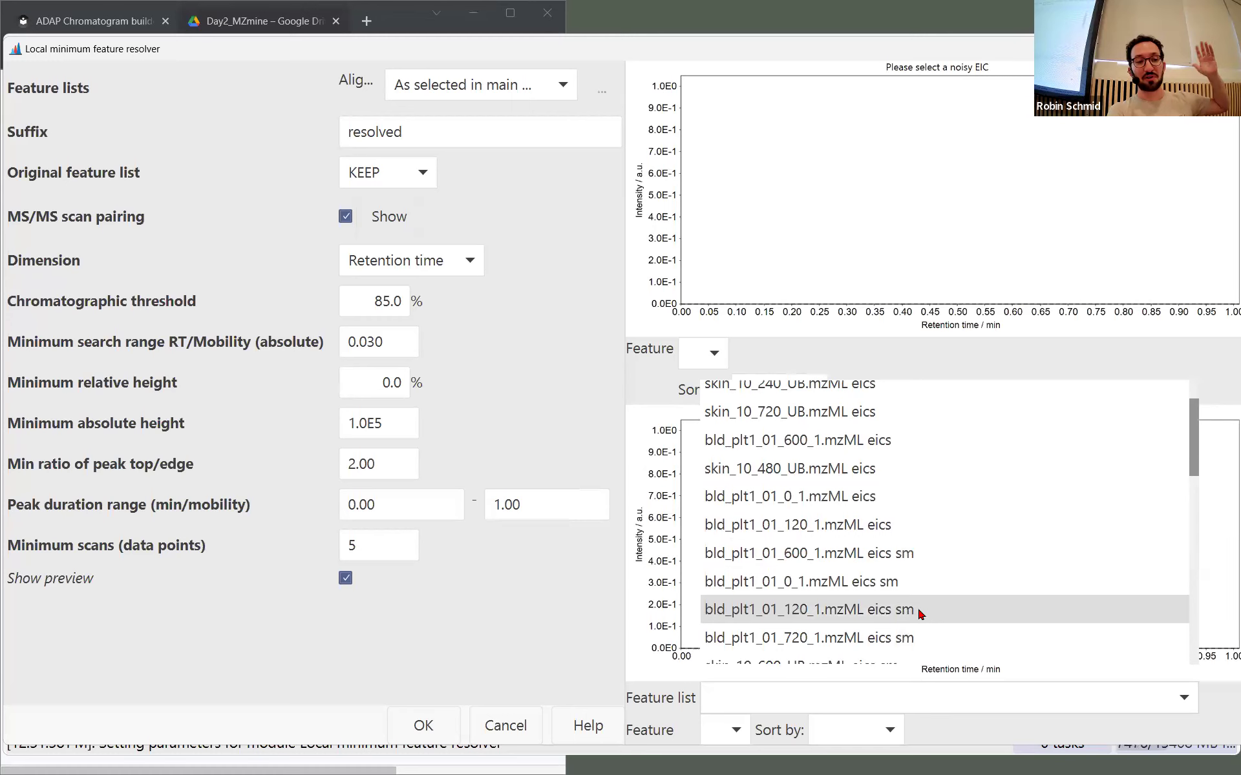